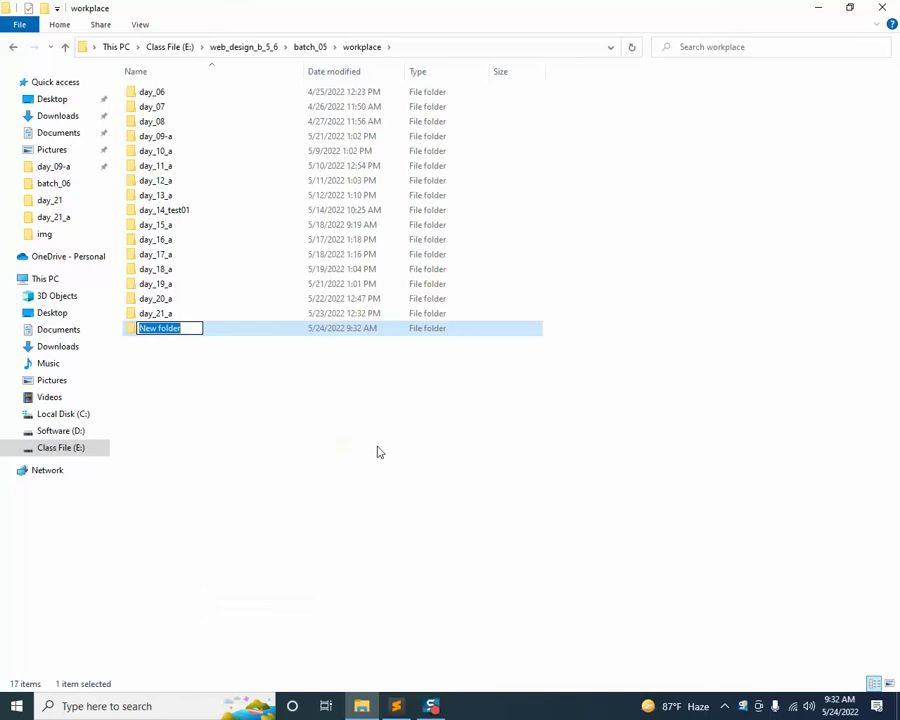
Name the new folder in workplace day_22_a, and check the day_21_a folder before returning to workplace
{"action": "type", "text": "day_"}
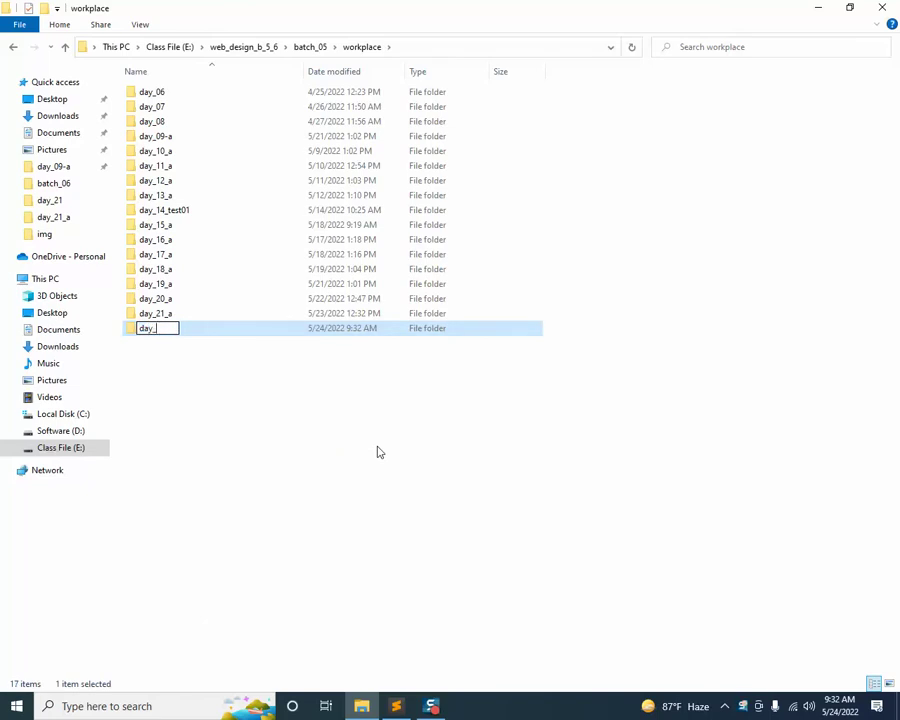
{"action": "type", "text": "22_a"}
{"action": "left_click", "coordinate": [155, 345]}
{"action": "double_click", "coordinate": [154, 314]}
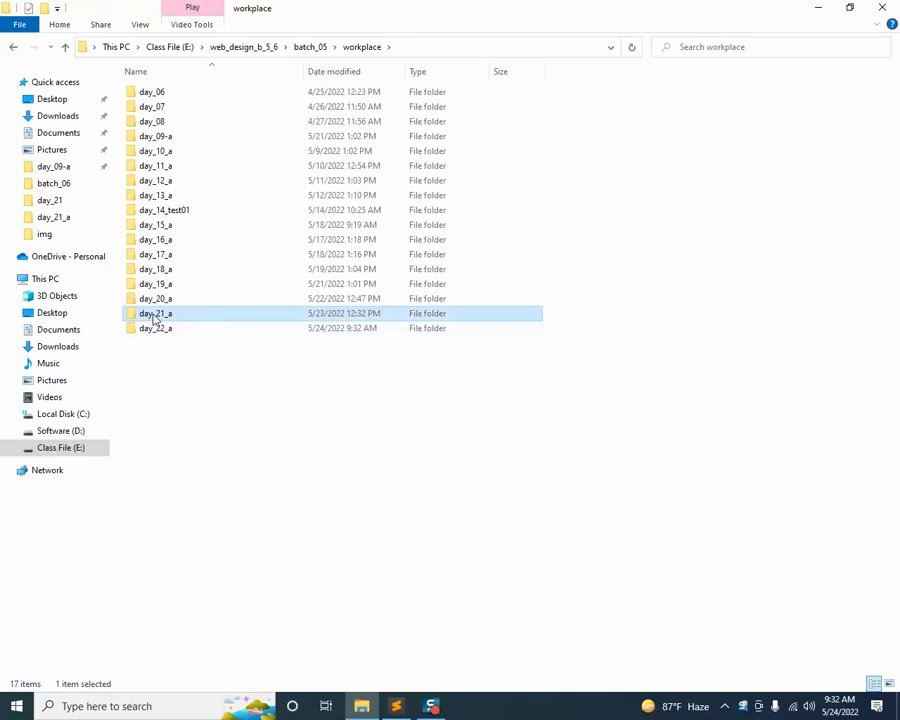
{"action": "left_click", "coordinate": [362, 46]}
Create a folder named assets inside the day_22_a folder
{"action": "double_click", "coordinate": [139, 330]}
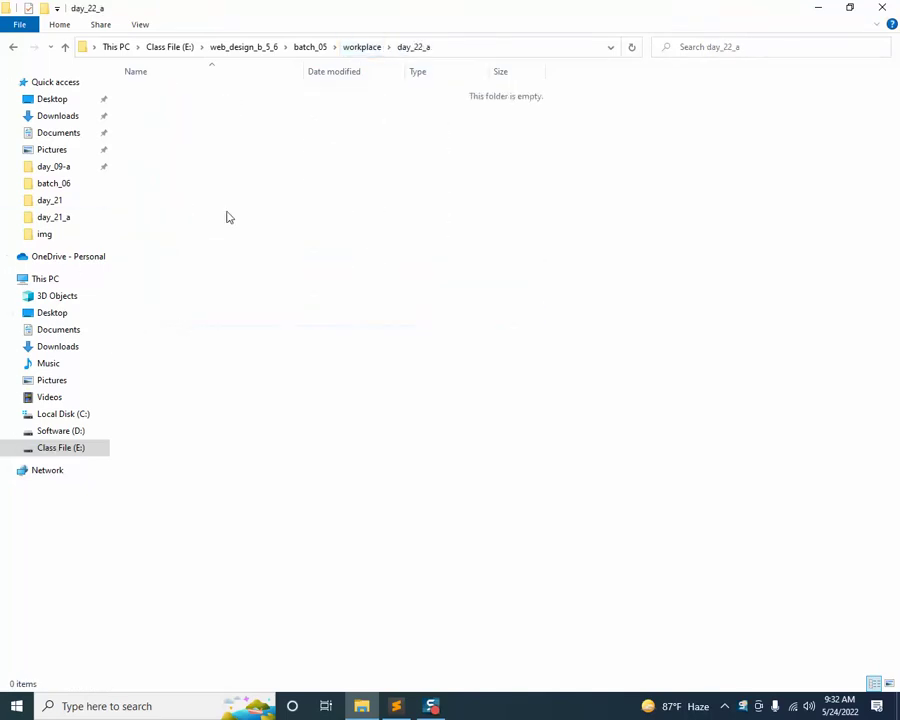
{"action": "right_click", "coordinate": [210, 164]}
{"action": "mouse_move", "coordinate": [338, 380]}
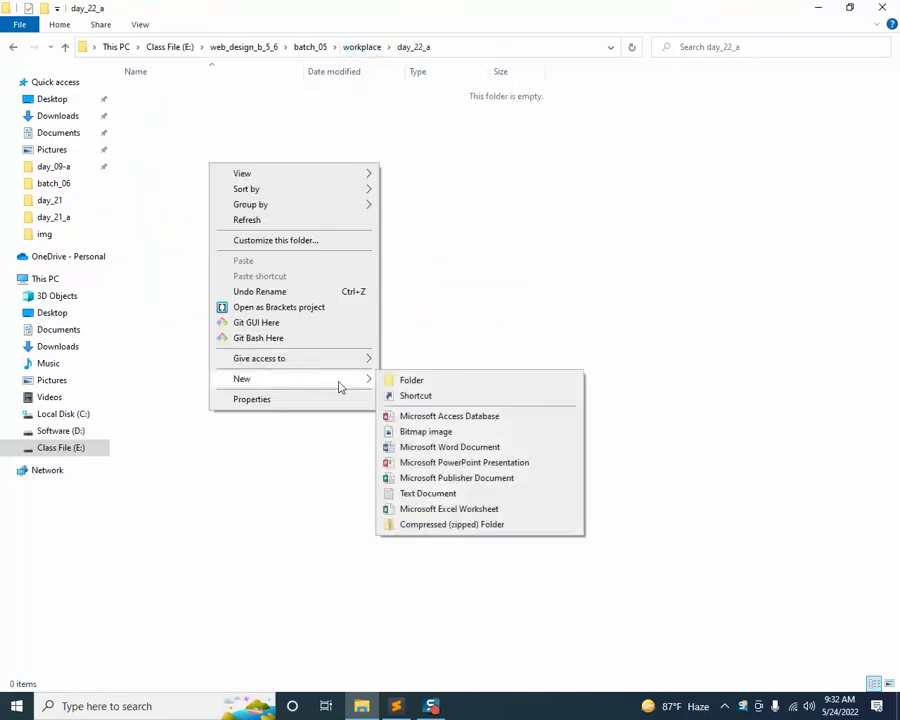
{"action": "left_click", "coordinate": [412, 380]}
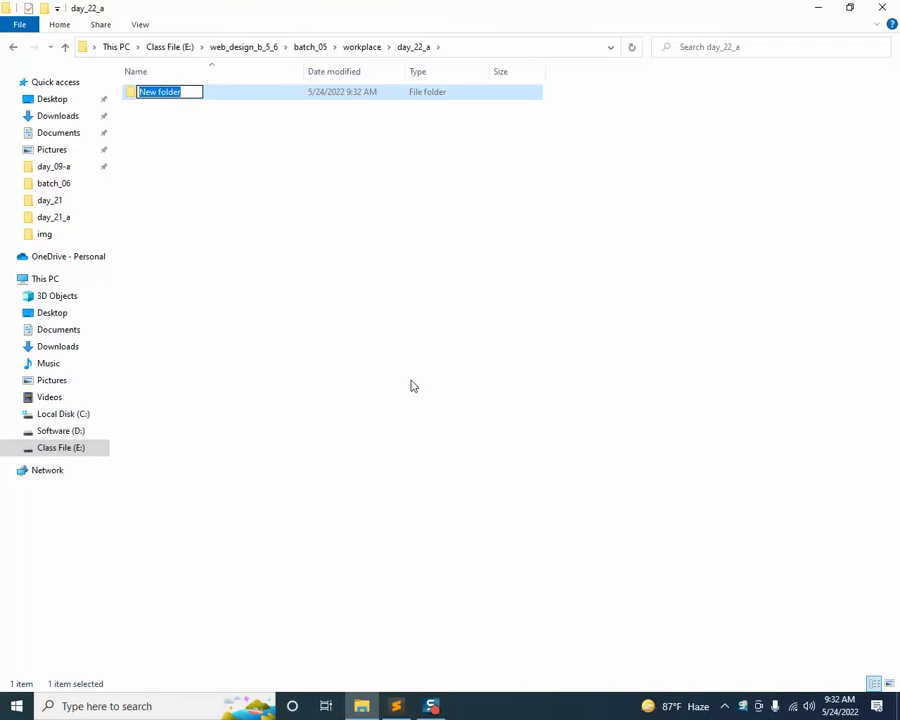
{"action": "type", "text": "asee"}
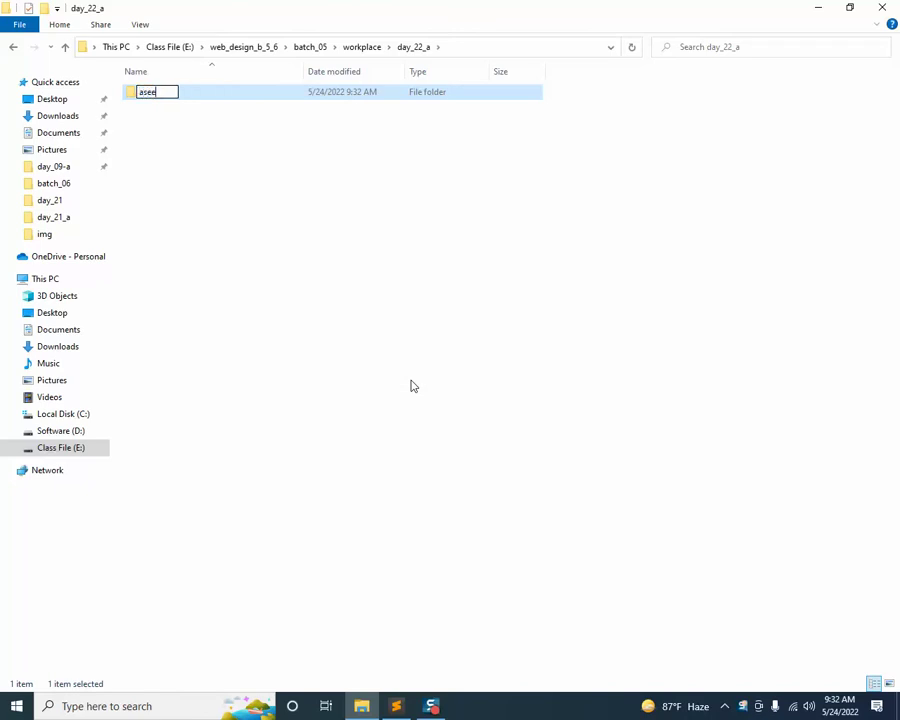
{"action": "key", "text": "BackSpace"}
{"action": "key", "text": "BackSpace"}
{"action": "type", "text": "sets"}
{"action": "left_click", "coordinate": [152, 125]}
Create a folder named img inside the assets folder
{"action": "double_click", "coordinate": [139, 94]}
{"action": "right_click", "coordinate": [151, 123]}
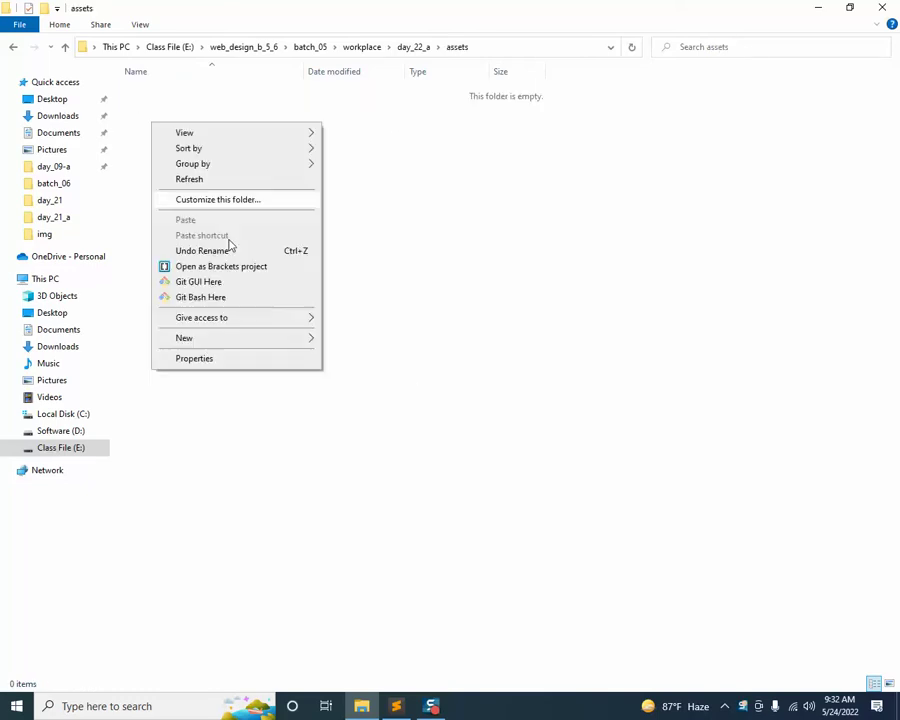
{"action": "mouse_move", "coordinate": [224, 345]}
{"action": "left_click", "coordinate": [352, 340]}
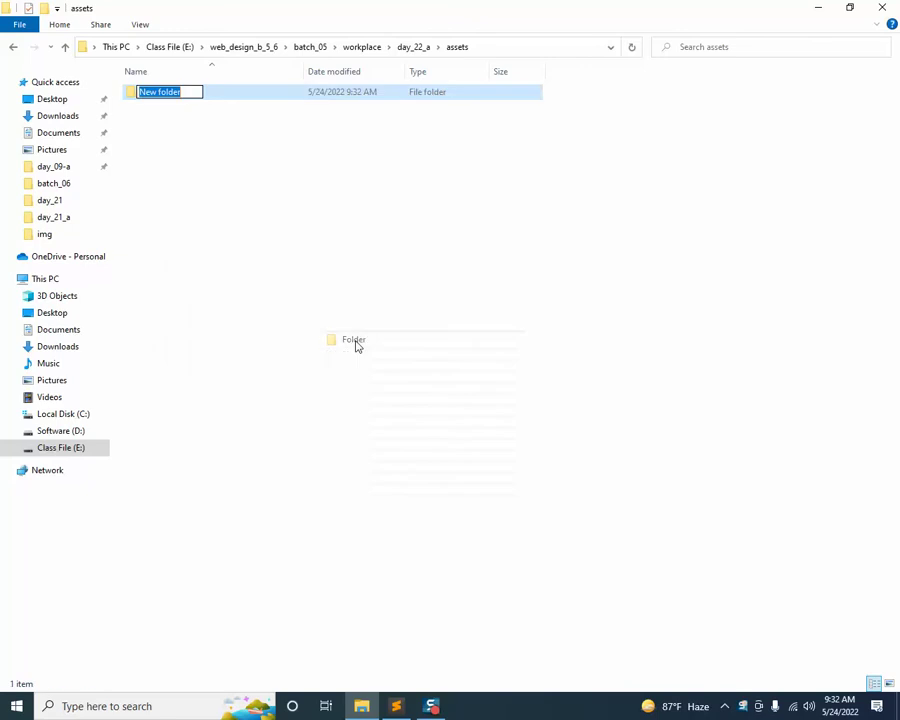
{"action": "type", "text": "img"}
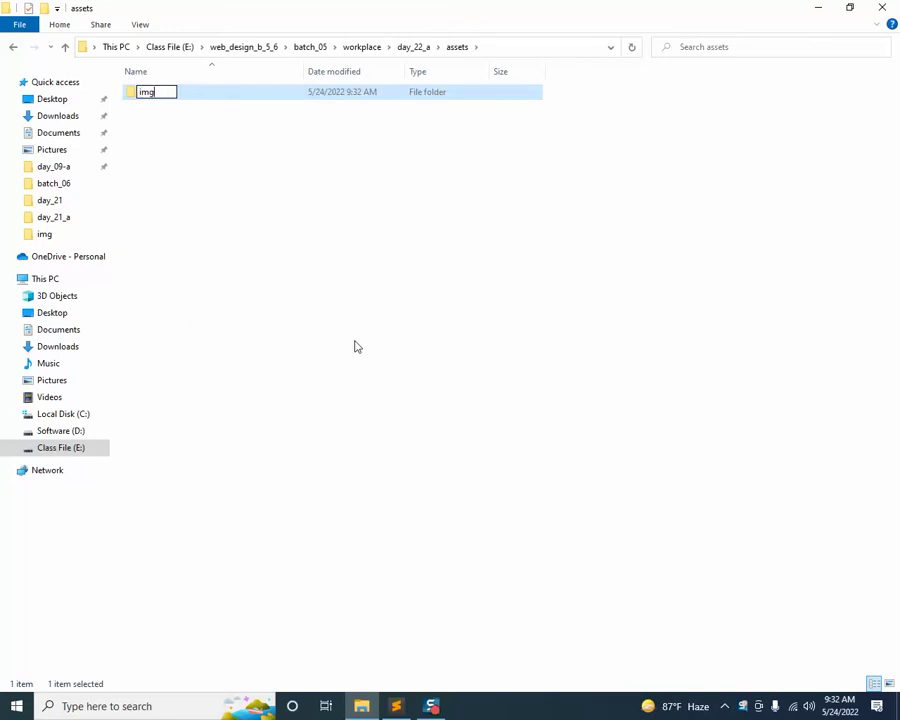
{"action": "left_click", "coordinate": [222, 155]}
Create a folder named css alongside the img folder in assets
{"action": "right_click", "coordinate": [199, 143]}
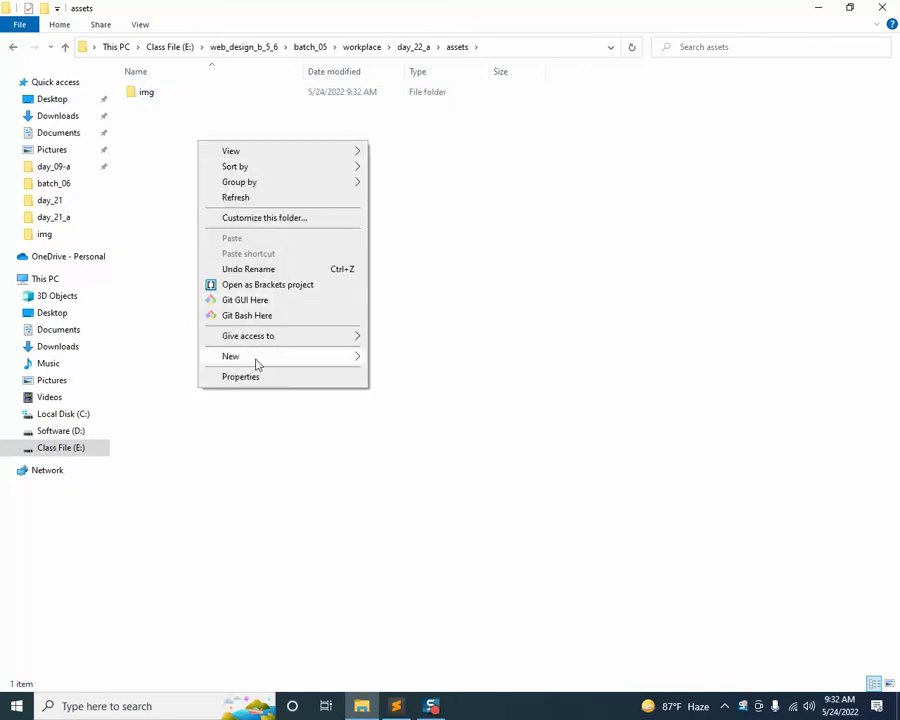
{"action": "mouse_move", "coordinate": [340, 362]}
{"action": "left_click", "coordinate": [405, 360]}
{"action": "type", "text": "css"}
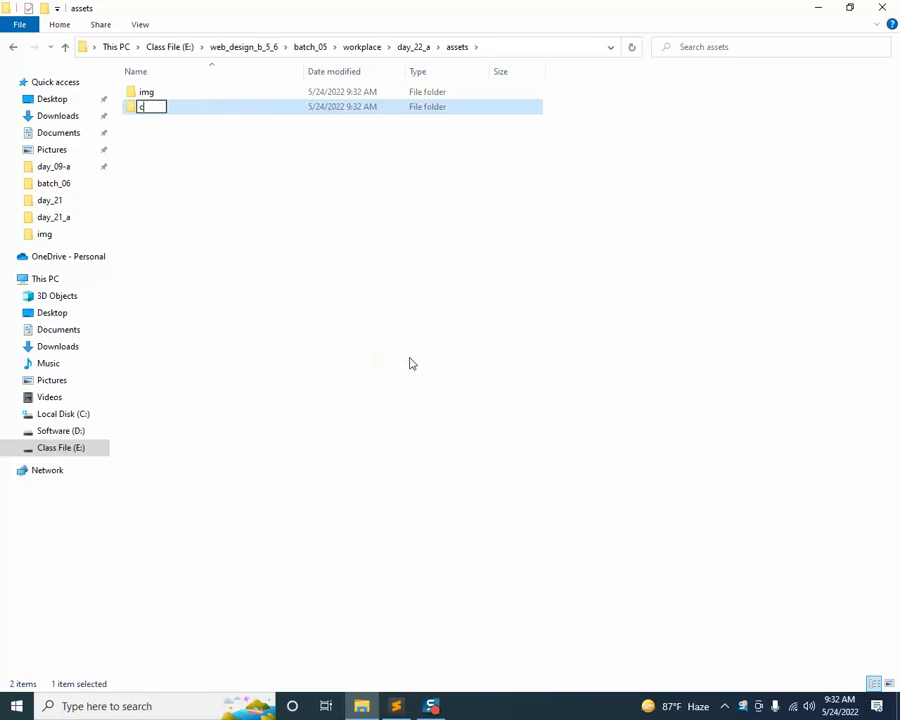
{"action": "left_click", "coordinate": [219, 188]}
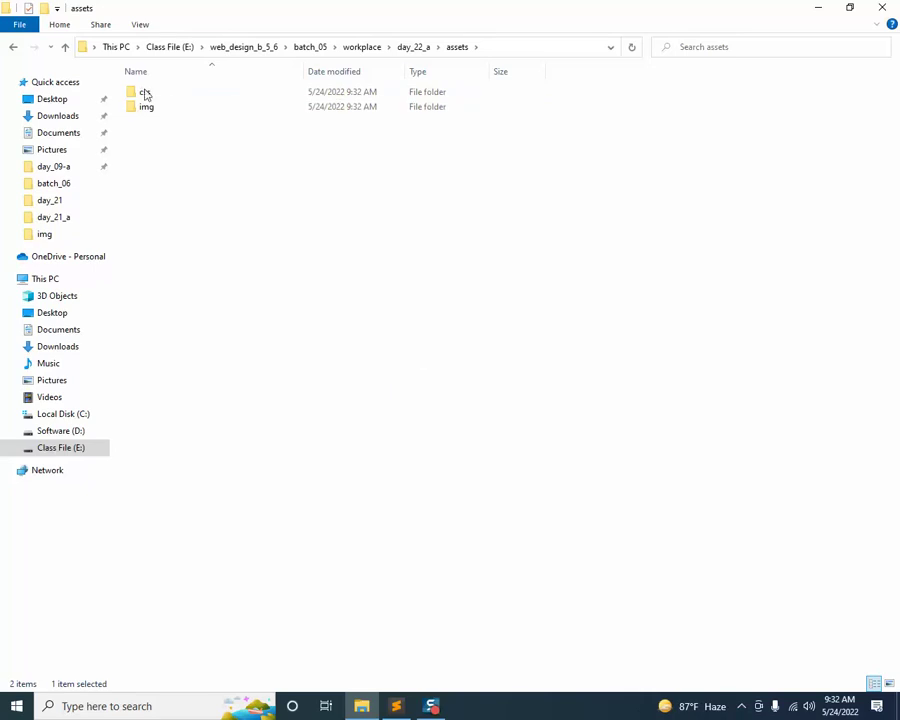
Add the day_22_a and day_21_a folders from workplace to the Sublime Text project folders
{"action": "left_click", "coordinate": [414, 47]}
{"action": "left_click", "coordinate": [362, 47]}
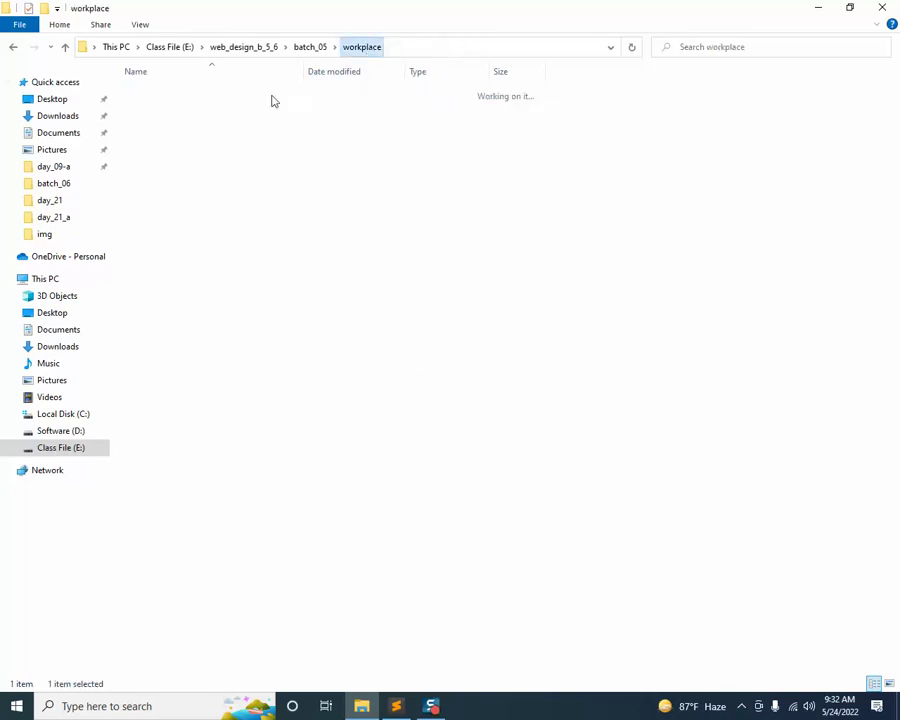
{"action": "left_click_drag", "start_coordinate": [146, 332], "coordinate": [150, 490]}
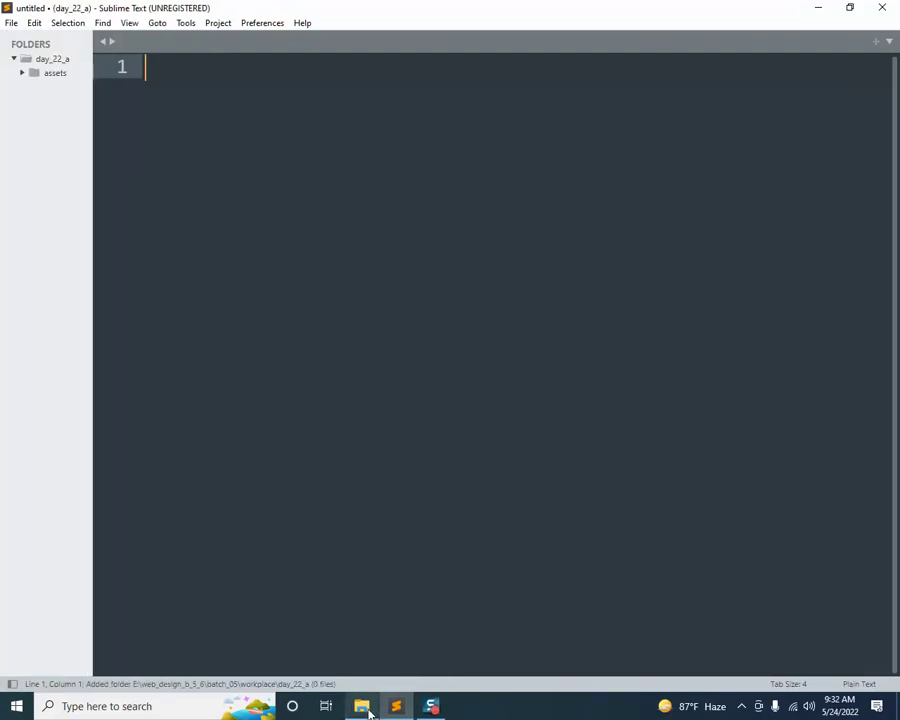
{"action": "left_click", "coordinate": [361, 706]}
{"action": "left_click_drag", "start_coordinate": [145, 314], "coordinate": [44, 515]}
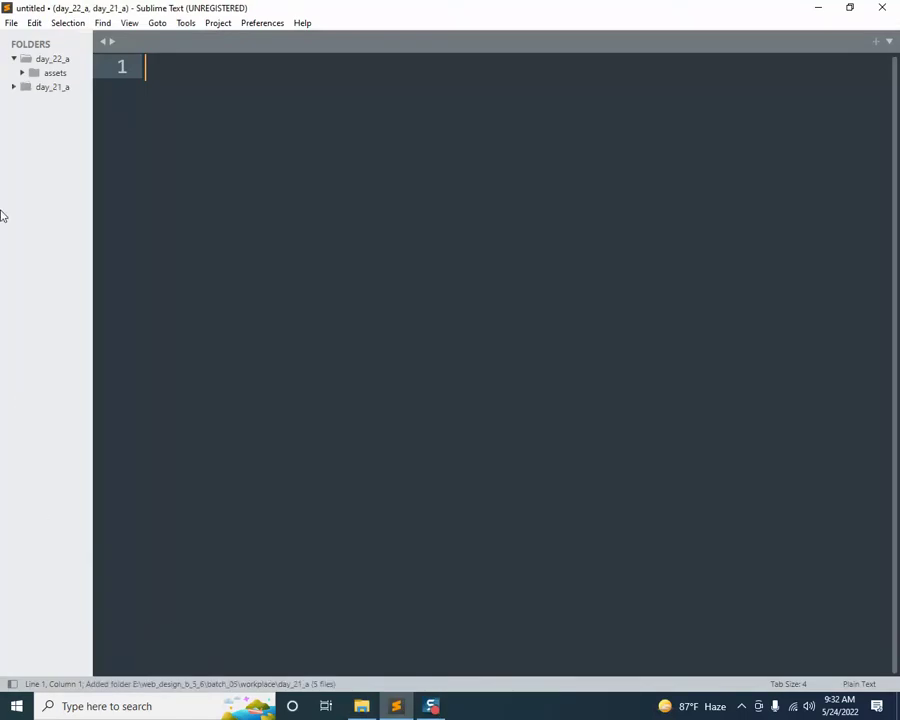
Open firstLayout.html from day_21_a and preview the page in the browser
{"action": "left_click", "coordinate": [12, 88]}
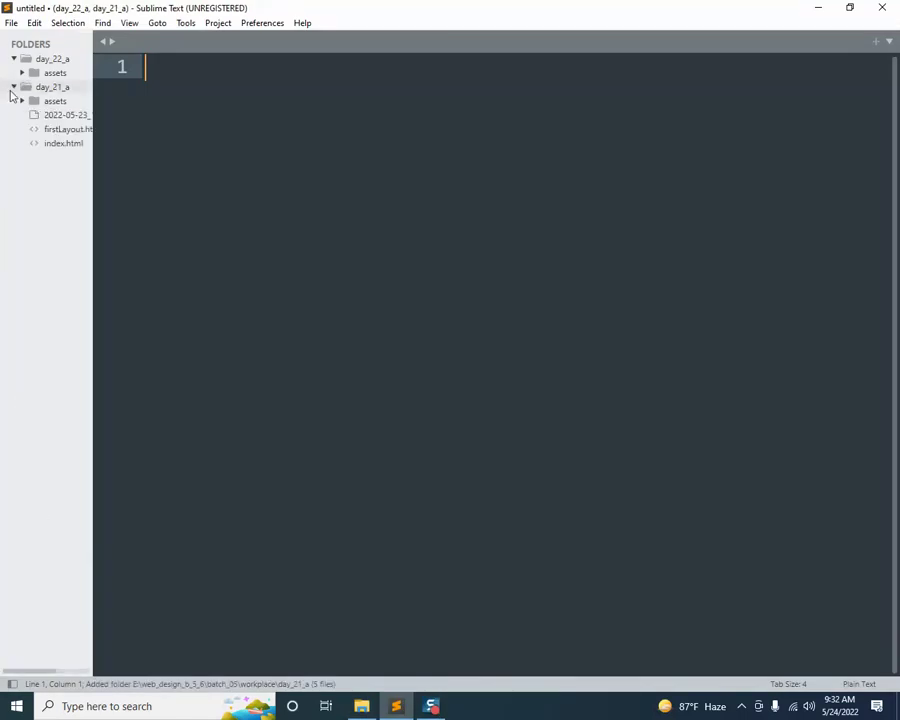
{"action": "left_click", "coordinate": [63, 130]}
{"action": "left_click", "coordinate": [326, 282]}
{"action": "right_click", "coordinate": [326, 282]}
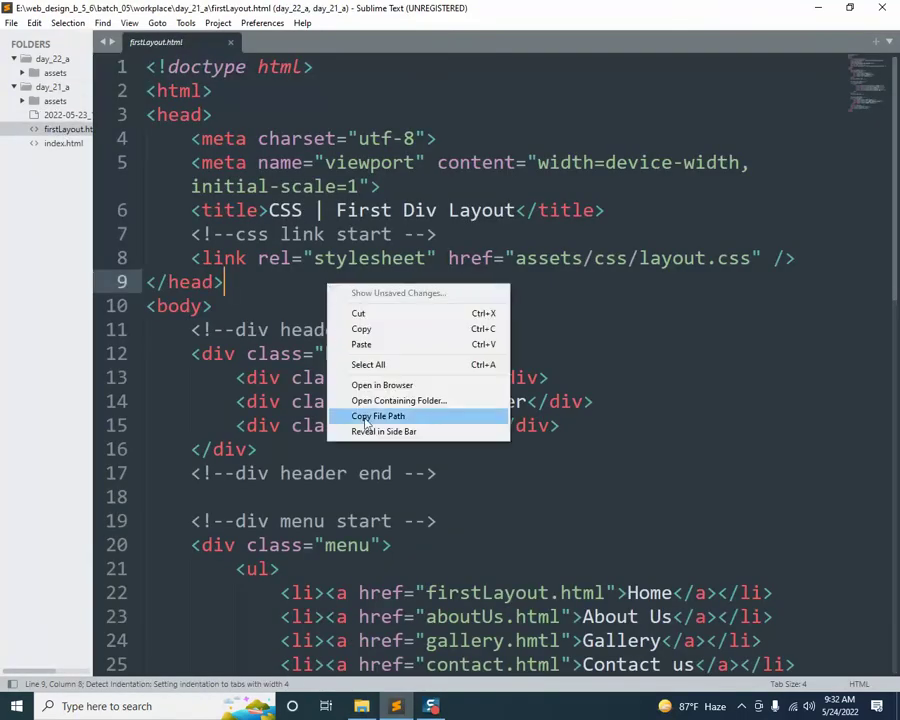
{"action": "left_click", "coordinate": [357, 387]}
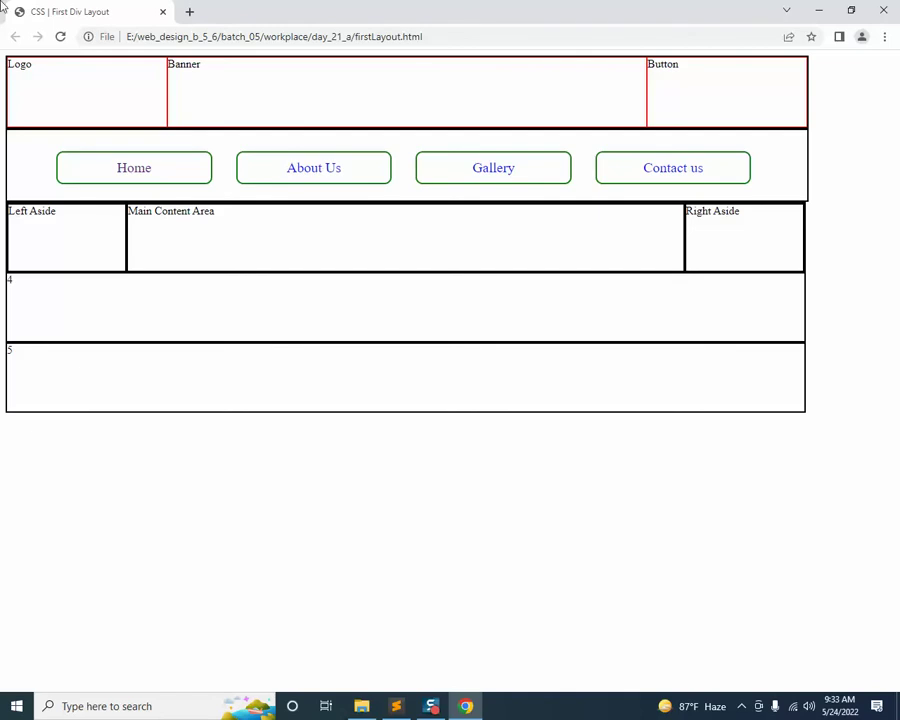
Switch back to Sublime Text, open layout.css from day_21_a/assets/css, and review its style rules through to div.footer
{"action": "left_click", "coordinate": [397, 706]}
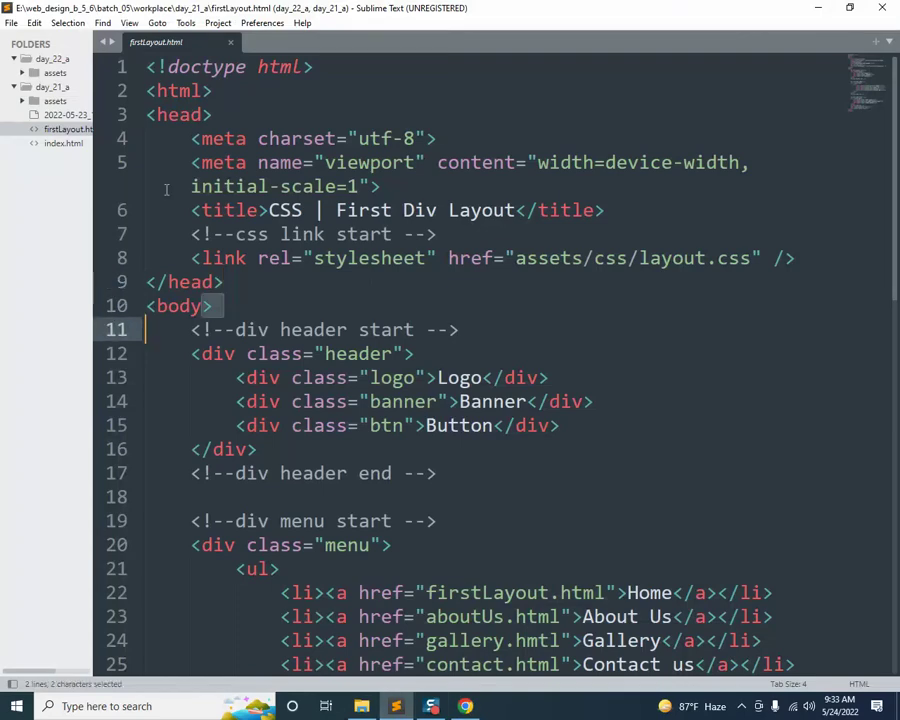
{"action": "left_click", "coordinate": [23, 102]}
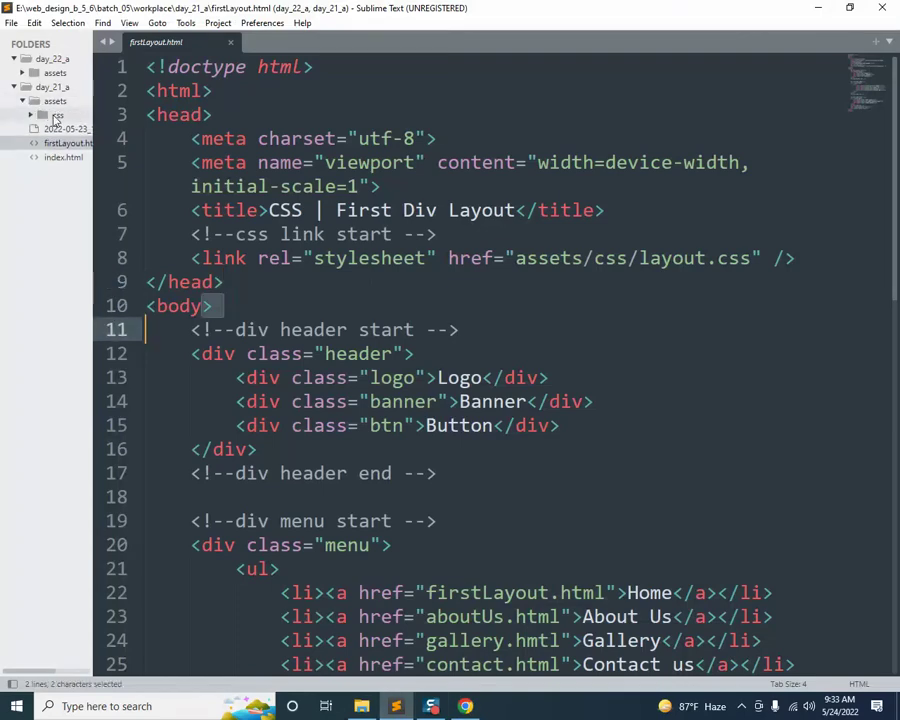
{"action": "left_click", "coordinate": [45, 112]}
{"action": "left_click", "coordinate": [74, 130]}
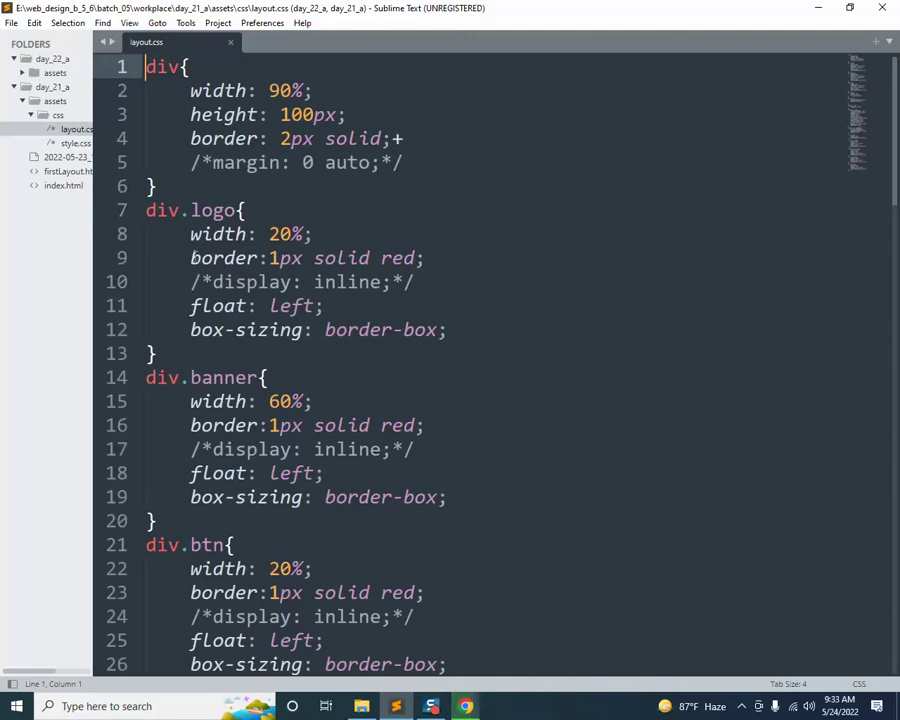
{"action": "scroll", "coordinate": [318, 325], "scroll_direction": "down", "scroll_amount": 2}
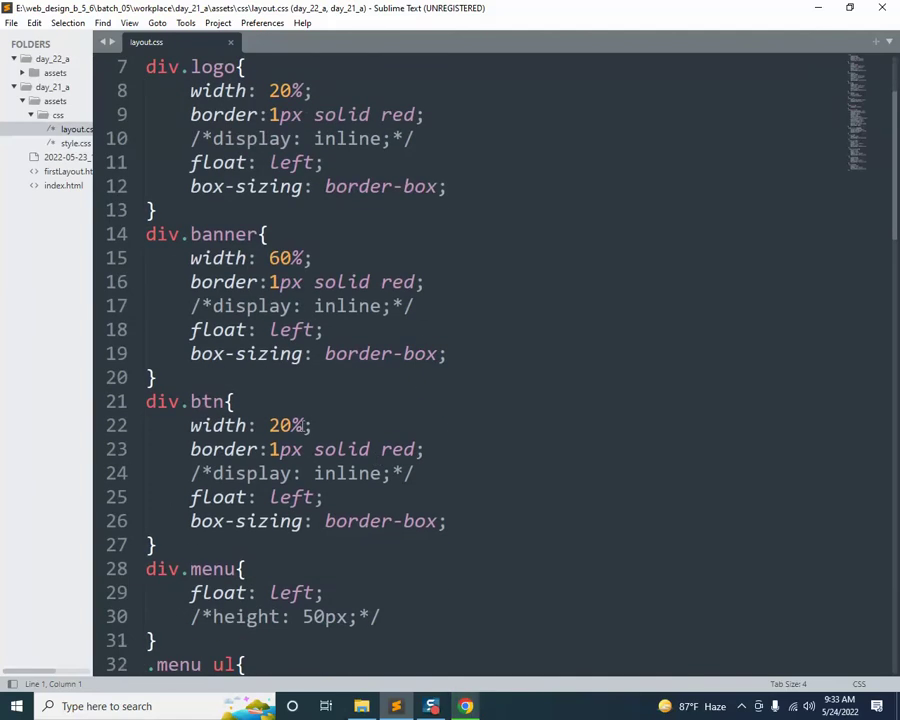
{"action": "scroll", "coordinate": [310, 425], "scroll_direction": "down", "scroll_amount": 7}
{"action": "scroll", "coordinate": [309, 423], "scroll_direction": "down", "scroll_amount": 5}
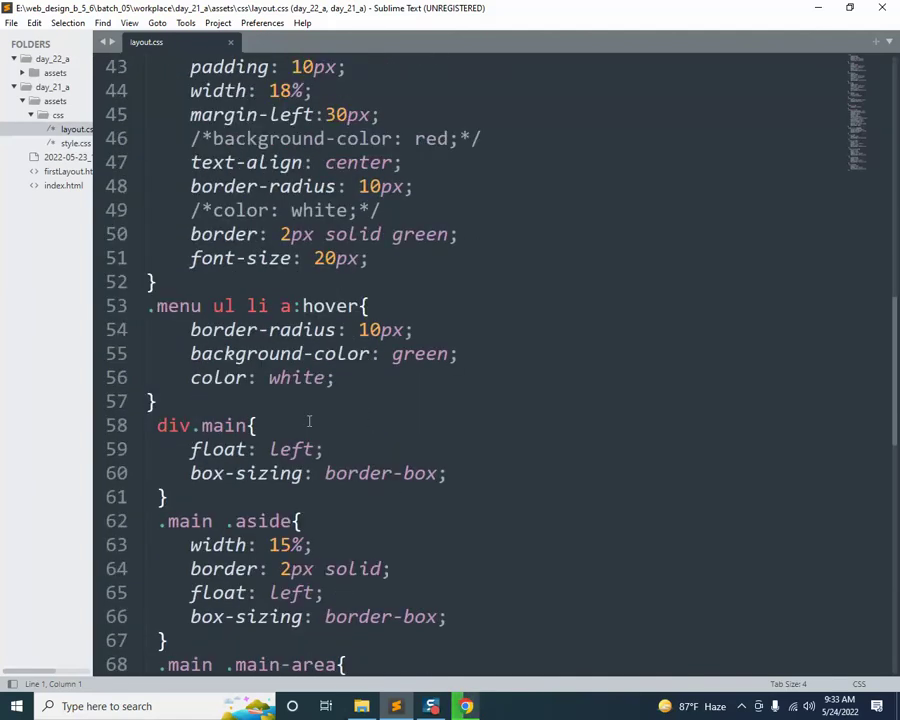
{"action": "scroll", "coordinate": [620, 466], "scroll_direction": "down", "scroll_amount": 8}
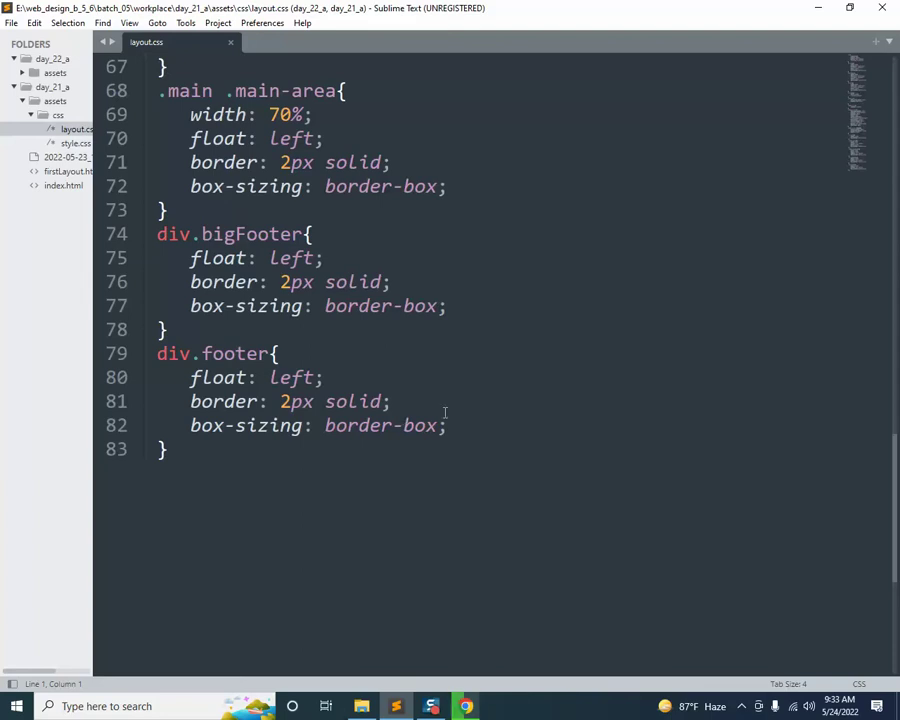
{"action": "scroll", "coordinate": [445, 408], "scroll_direction": "up", "scroll_amount": 9}
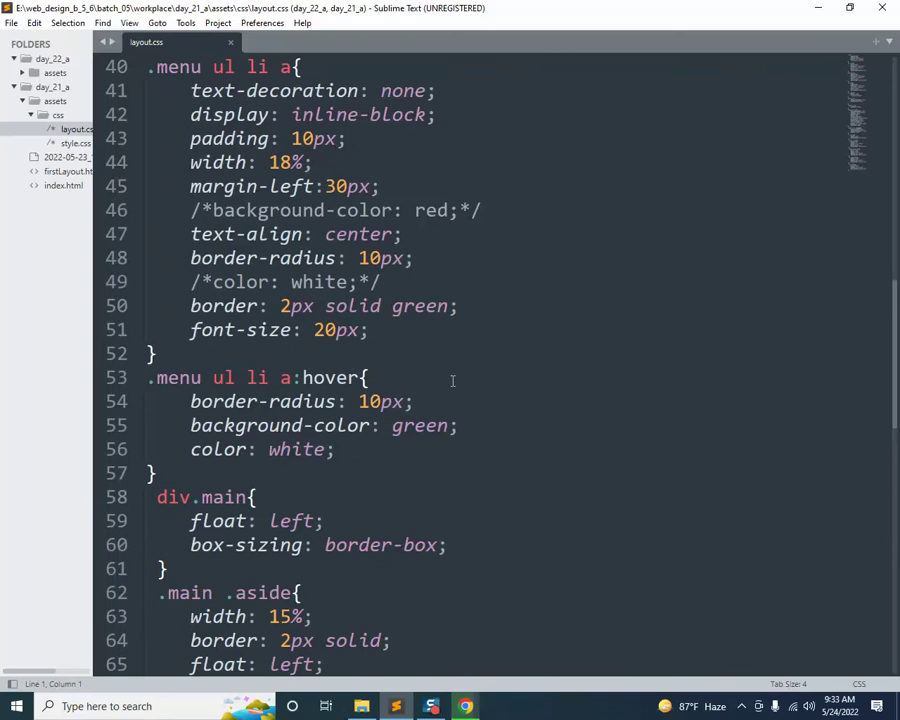
{"action": "scroll", "coordinate": [452, 380], "scroll_direction": "up", "scroll_amount": 13}
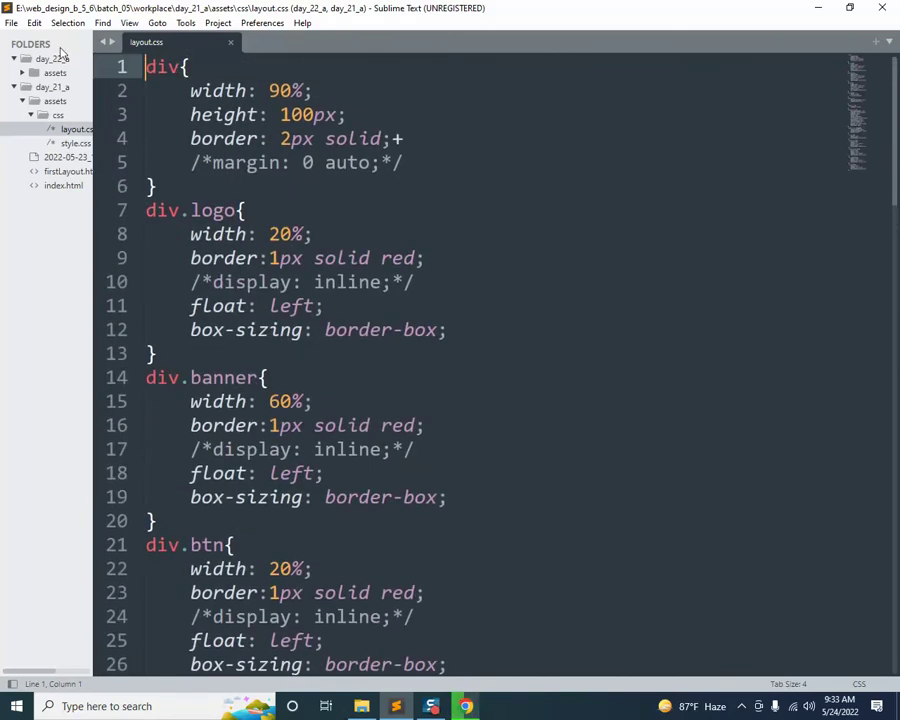
Insert an empty universal selector rule (*) above the div rule at the start of layout.css
{"action": "key", "text": "Return"}
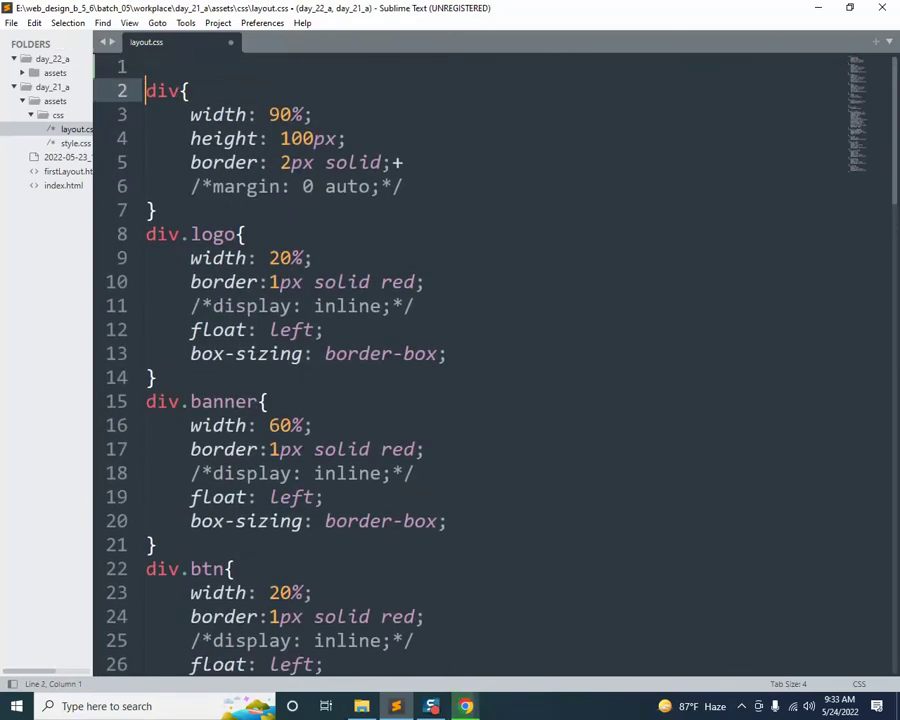
{"action": "left_click", "coordinate": [146, 66]}
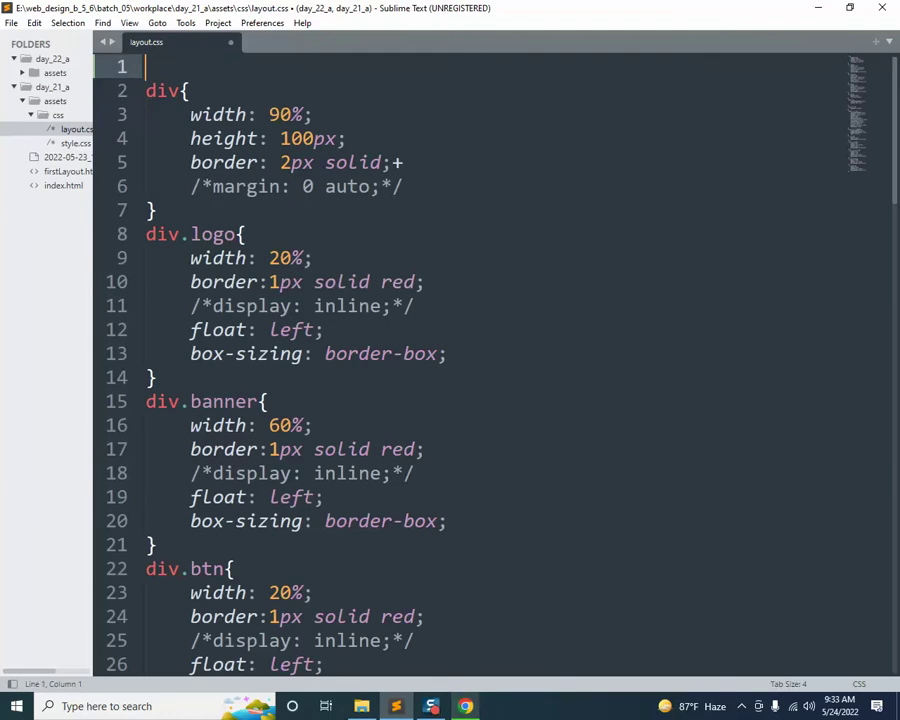
{"action": "key", "text": "ctrl+s"}
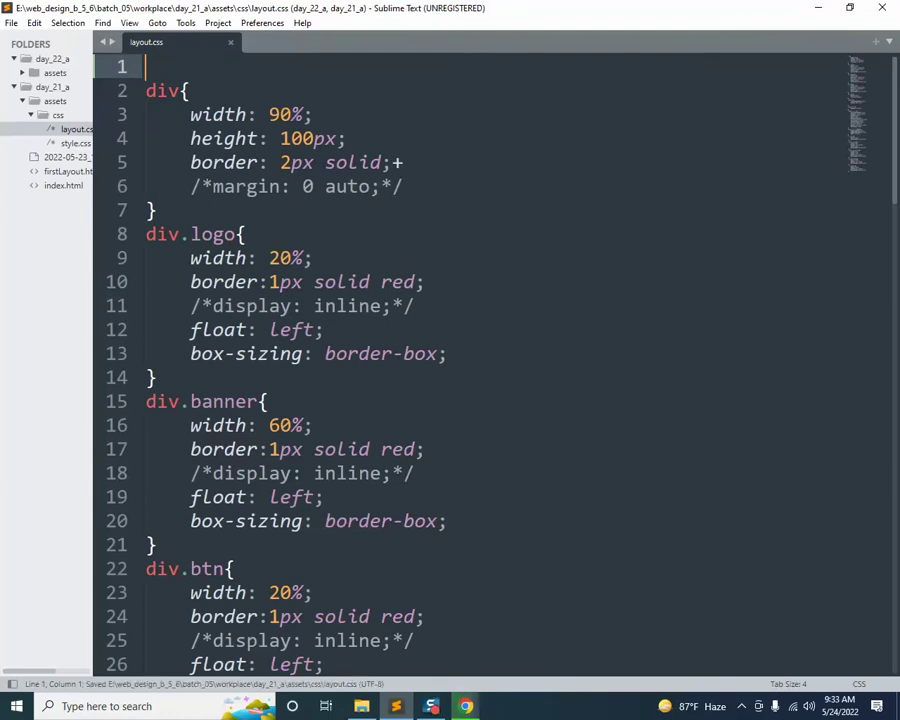
{"action": "type", "text": "*"}
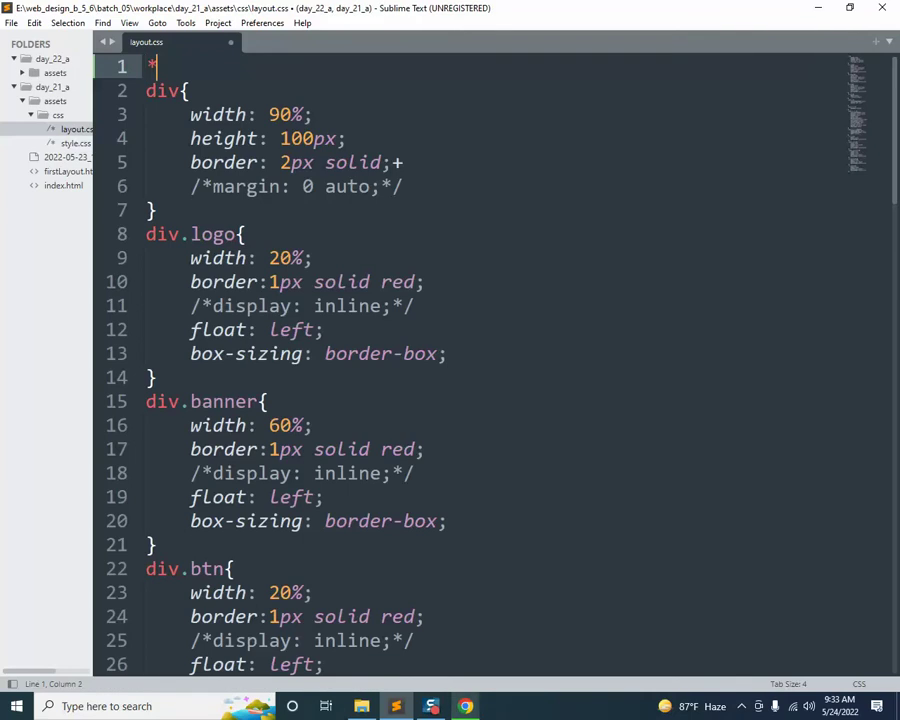
{"action": "type", "text": "{"}
{"action": "key", "text": "Return"}
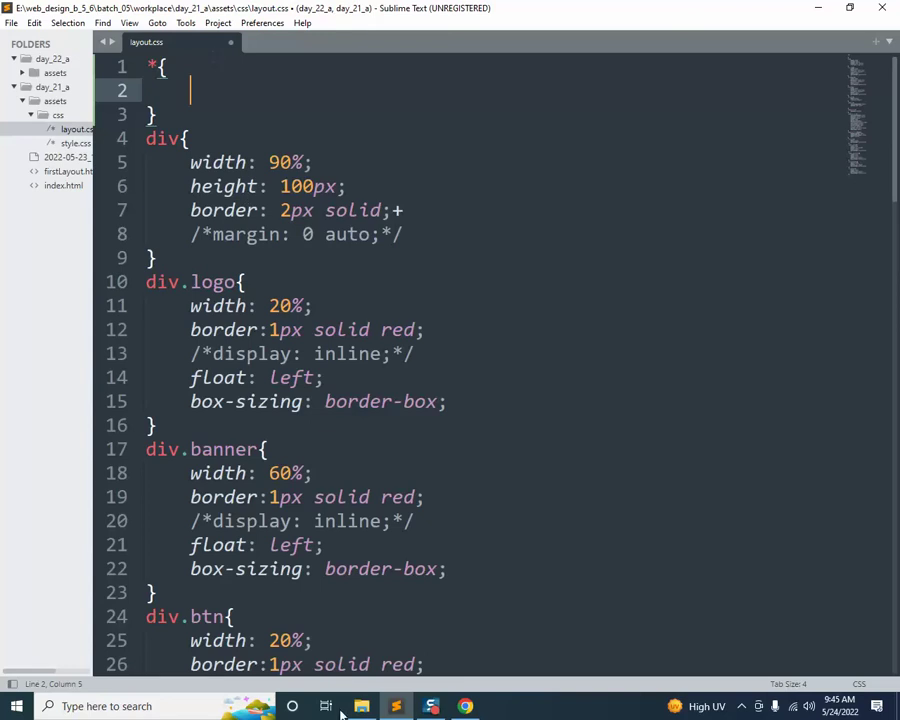
Switch to File Explorer and navigate into the day_21_a folder down to assets/css
{"action": "key", "text": "alt+Tab"}
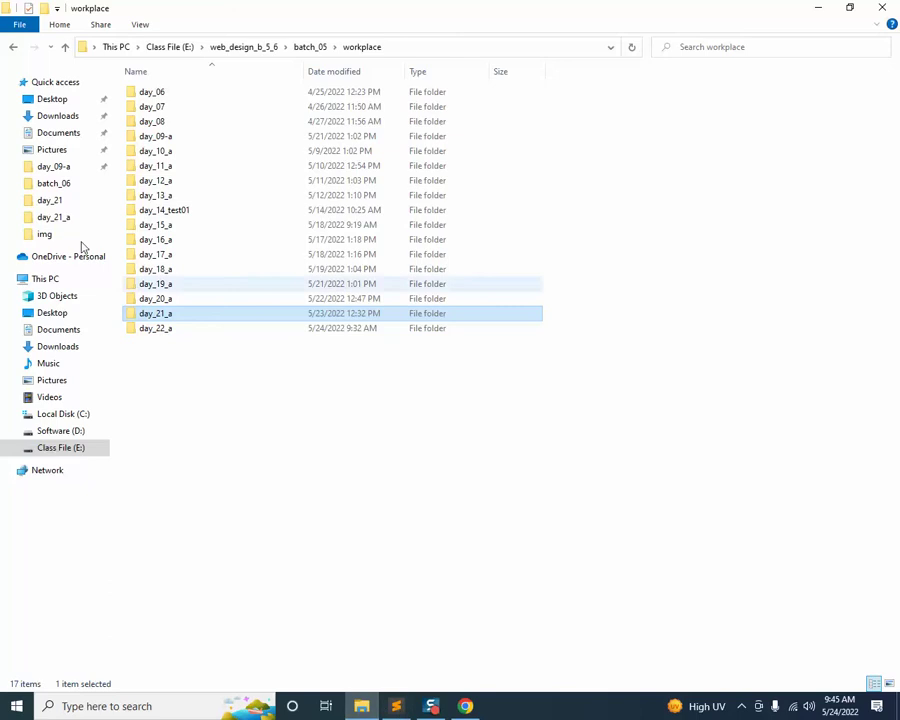
{"action": "double_click", "coordinate": [171, 316]}
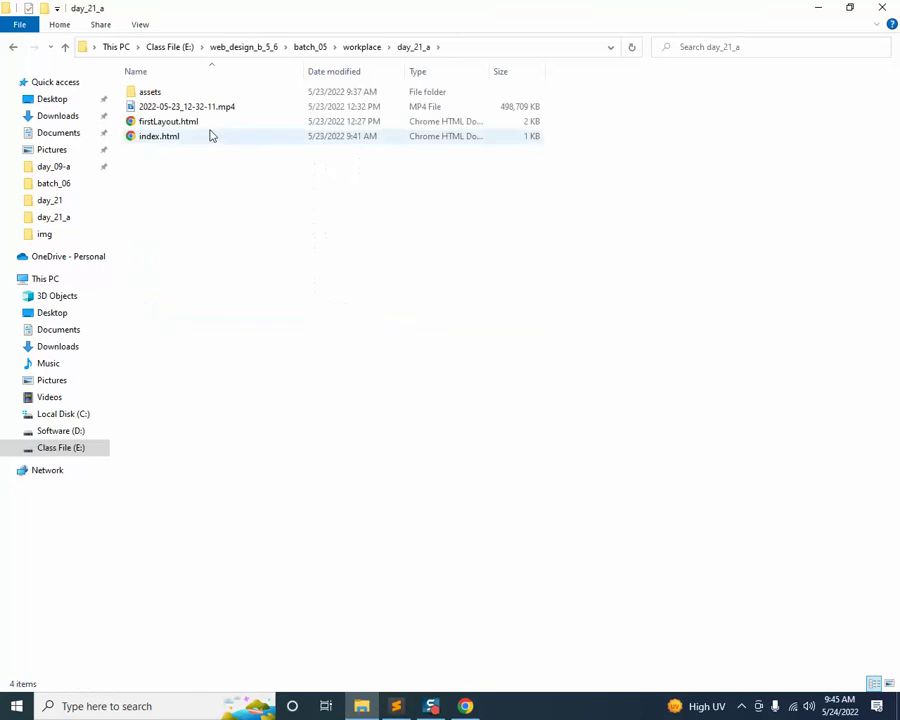
{"action": "left_click", "coordinate": [180, 122]}
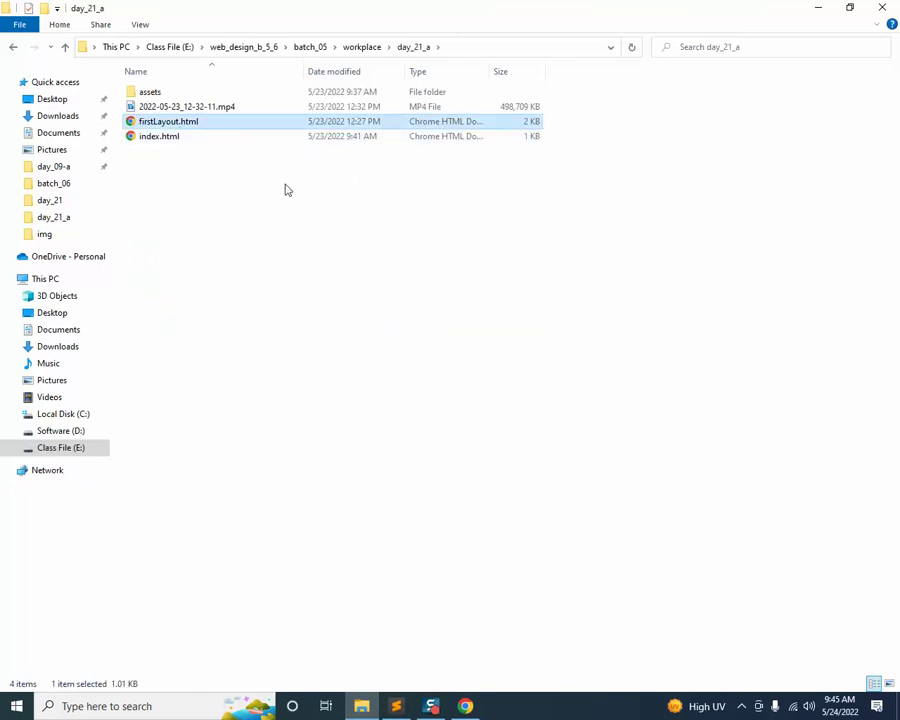
{"action": "double_click", "coordinate": [147, 93]}
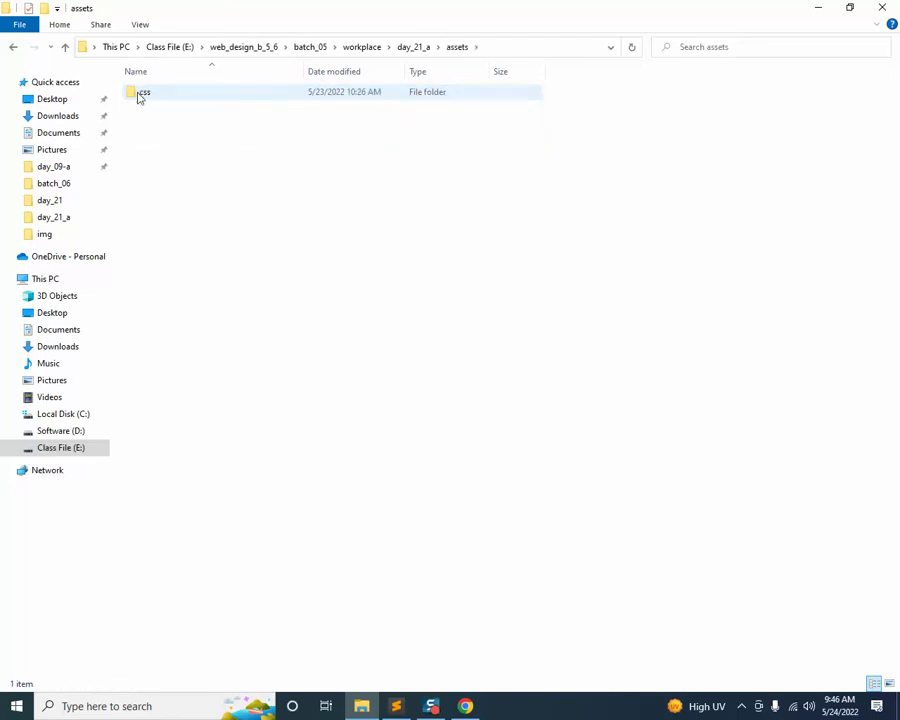
{"action": "double_click", "coordinate": [140, 95]}
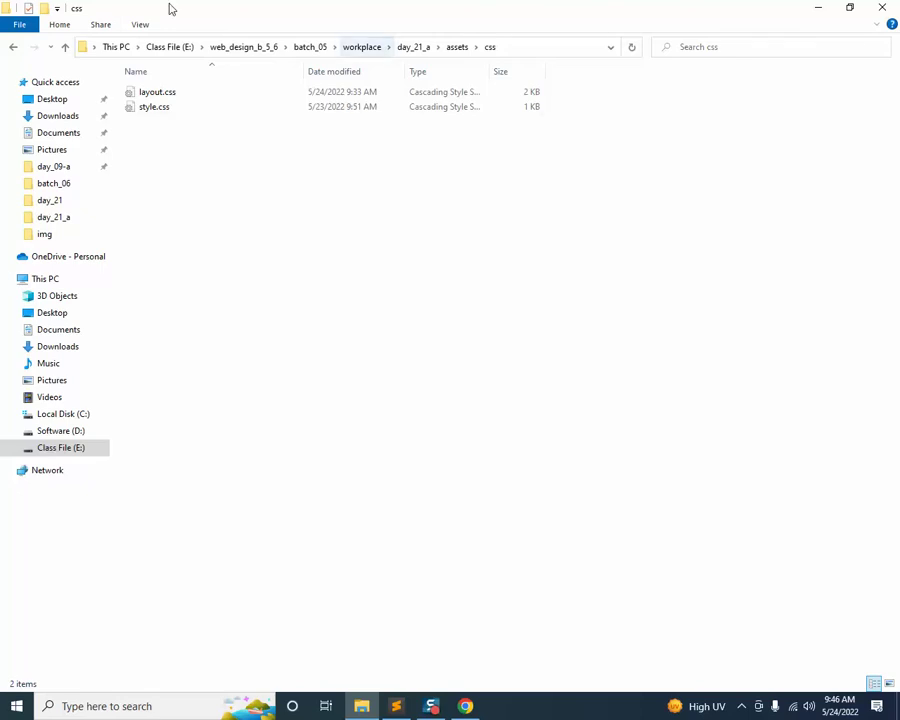
Switch to Sublime Text, open firstLayout.html from day_21_a, and expand the day_22_a assets folder down to css
{"action": "left_click", "coordinate": [396, 706]}
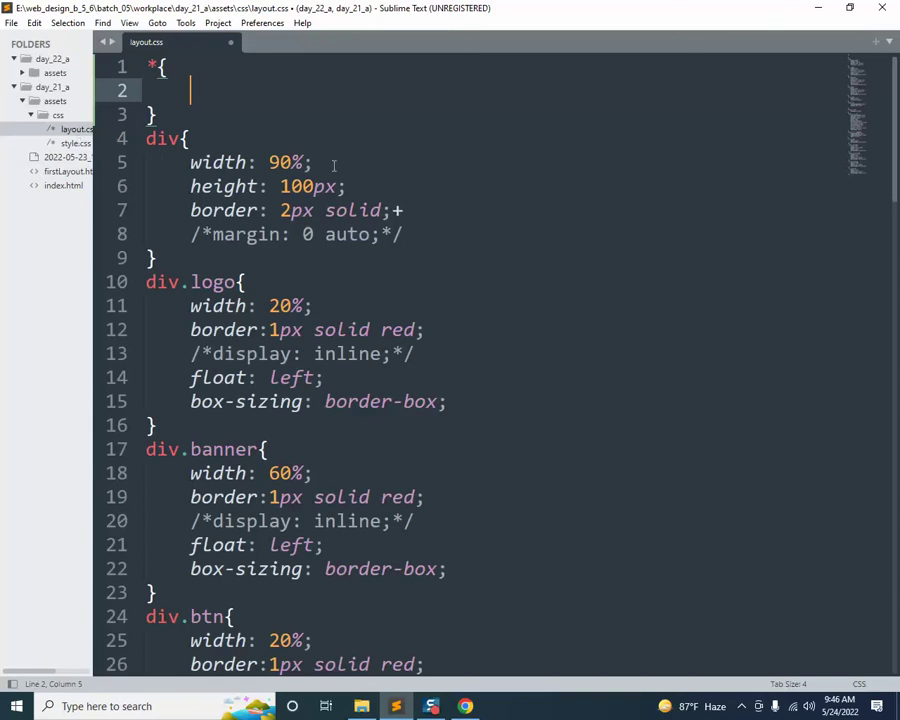
{"action": "double_click", "coordinate": [74, 175]}
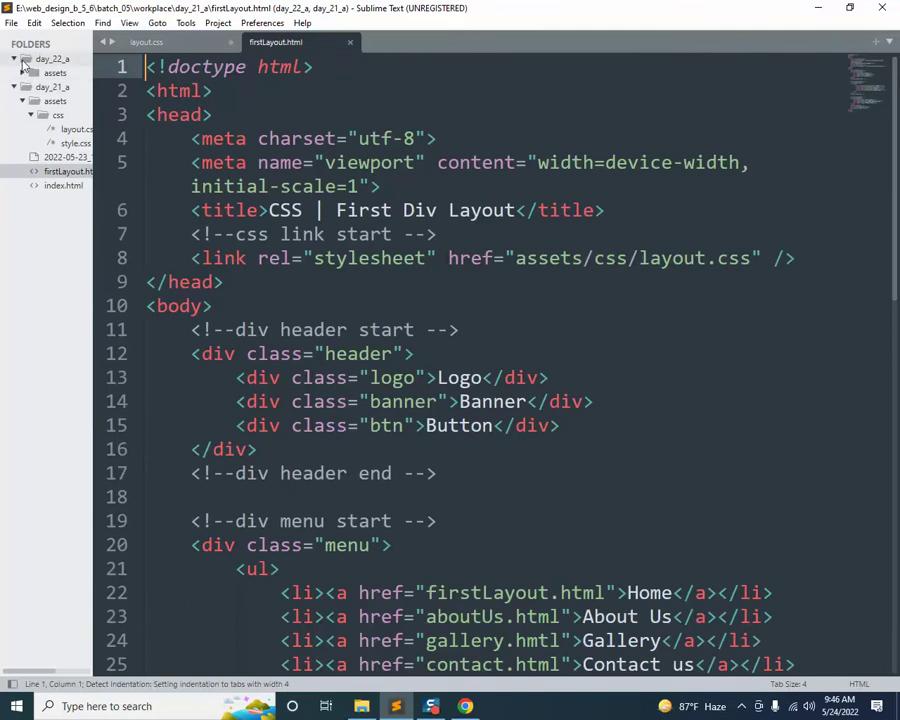
{"action": "left_click", "coordinate": [23, 73]}
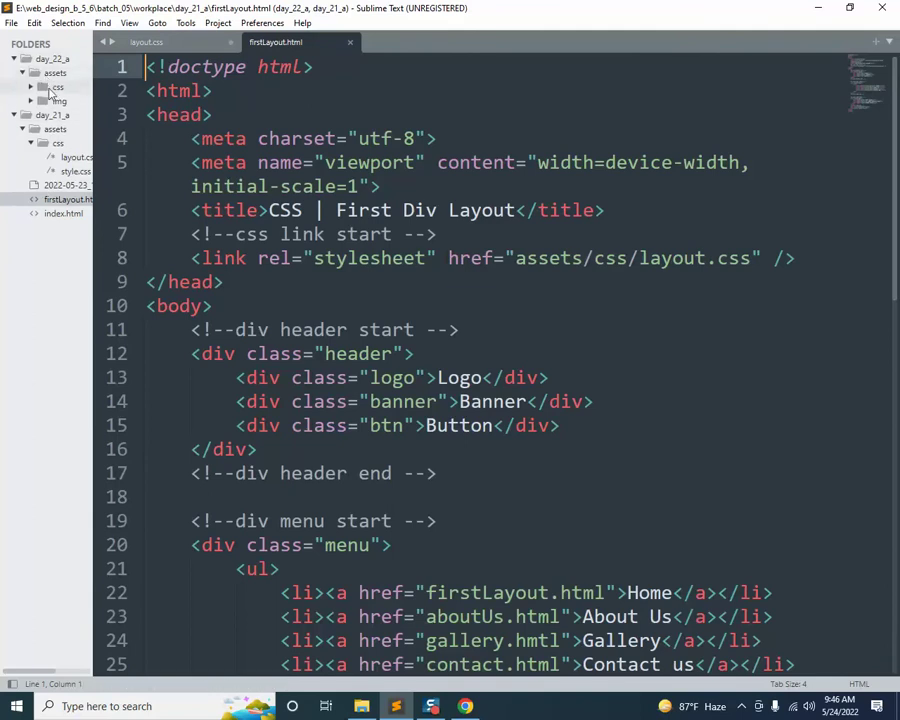
{"action": "right_click", "coordinate": [62, 88]}
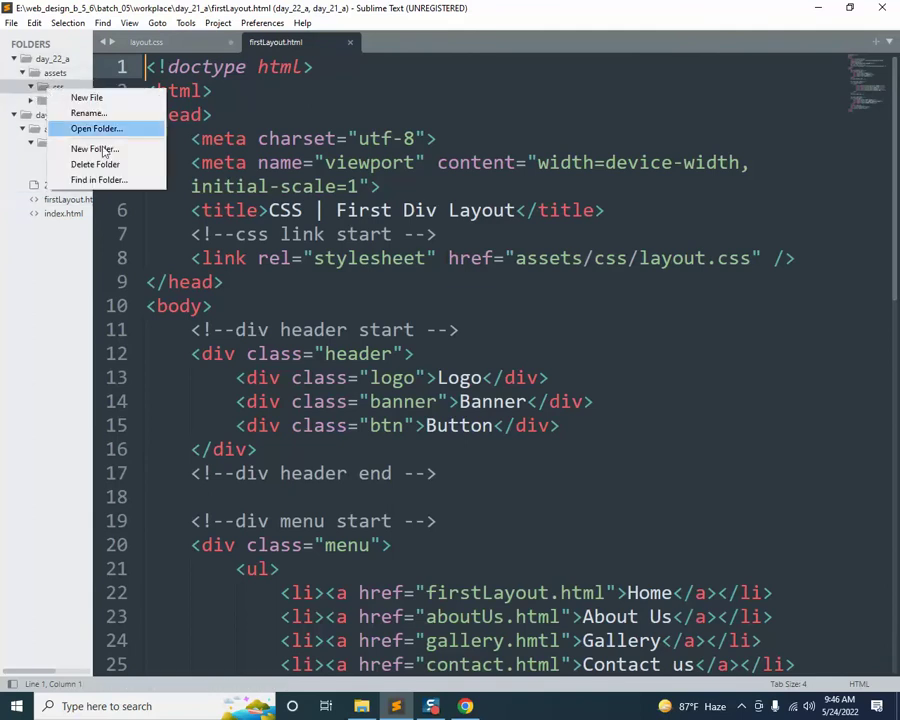
In File Explorer, copy layout.css from day_21_a/assets/css into day_22_a/assets/css
{"action": "left_click", "coordinate": [363, 706]}
{"action": "left_click", "coordinate": [158, 93]}
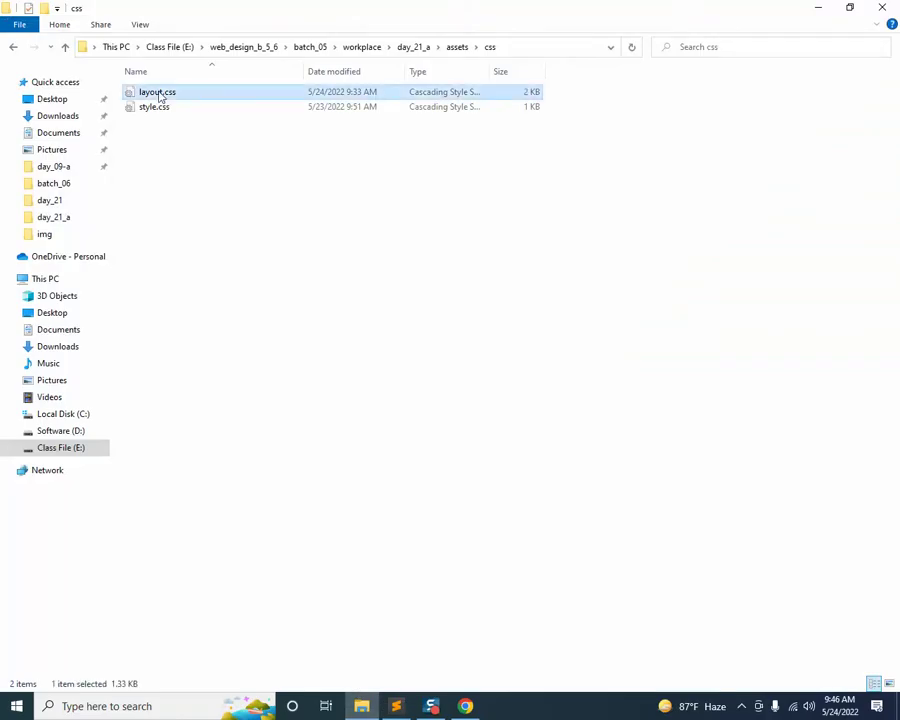
{"action": "double_click", "coordinate": [158, 93]}
{"action": "key", "text": "Menu"}
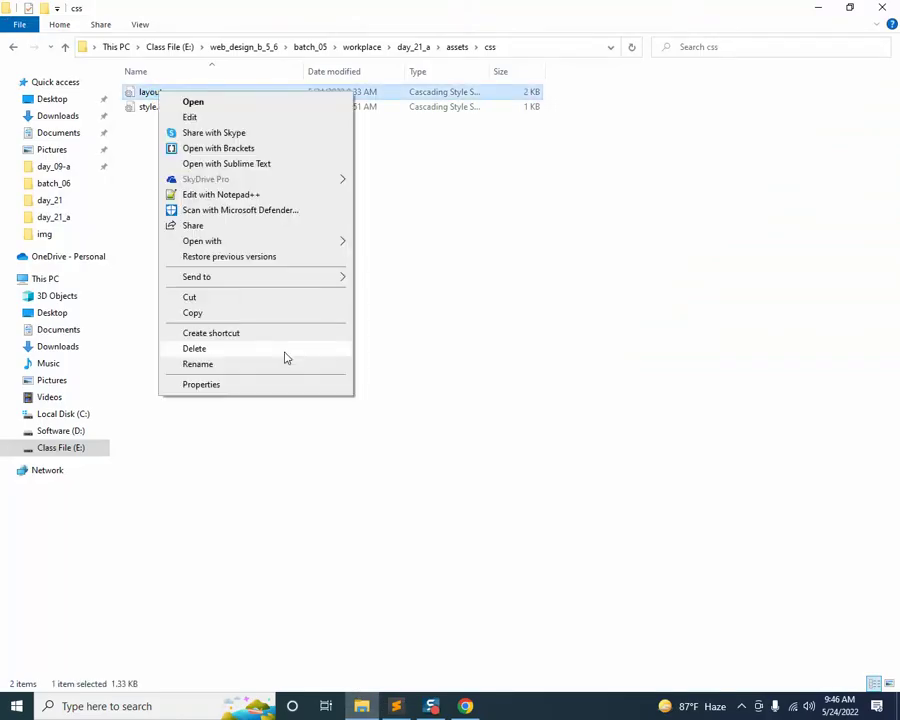
{"action": "left_click", "coordinate": [216, 312]}
{"action": "left_click", "coordinate": [362, 47]}
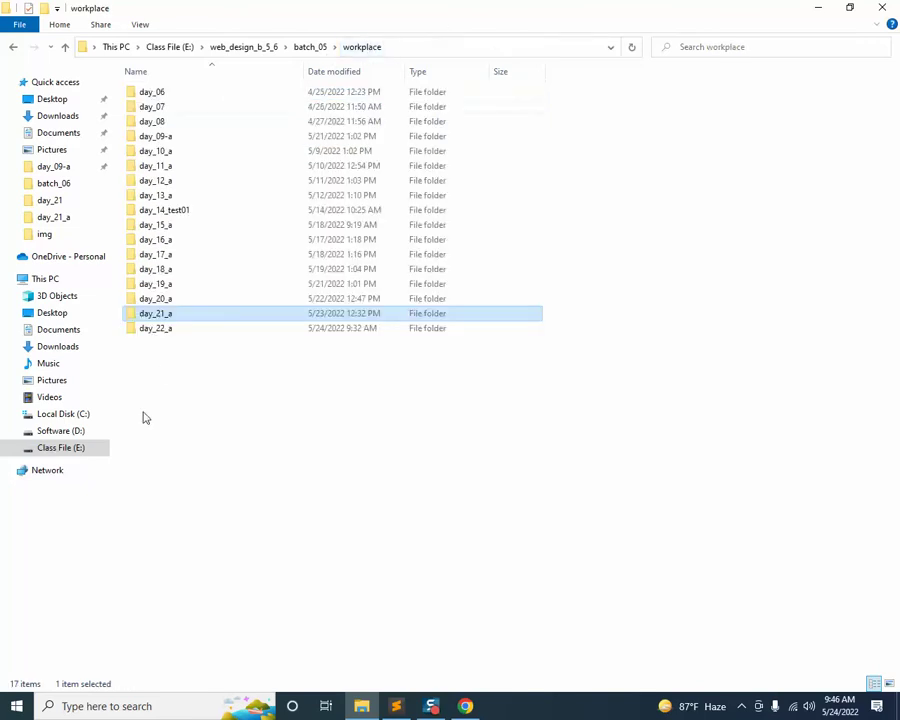
{"action": "double_click", "coordinate": [150, 329]}
{"action": "double_click", "coordinate": [142, 93]}
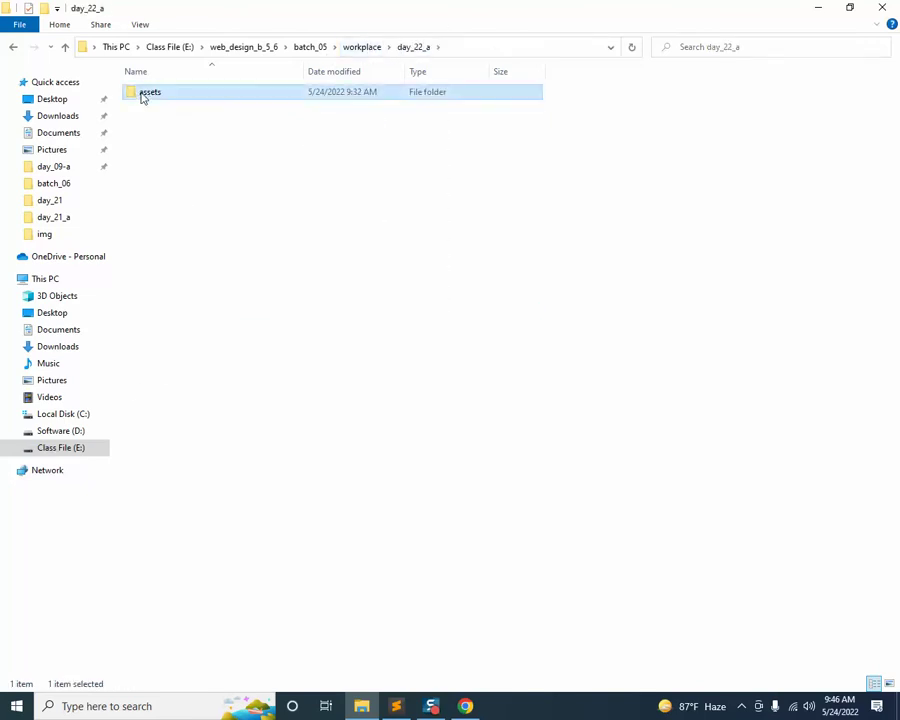
{"action": "double_click", "coordinate": [146, 95]}
{"action": "right_click", "coordinate": [174, 153]}
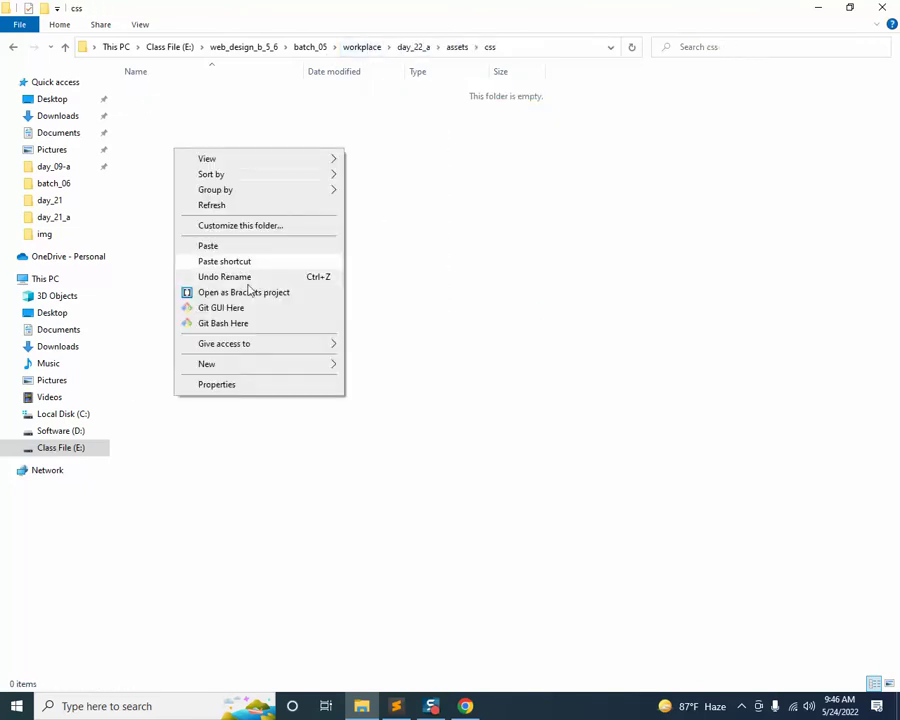
{"action": "left_click", "coordinate": [221, 247]}
Copy firstLayout.html from the day_21_a folder into the day_22_a folder
{"action": "left_click", "coordinate": [416, 48]}
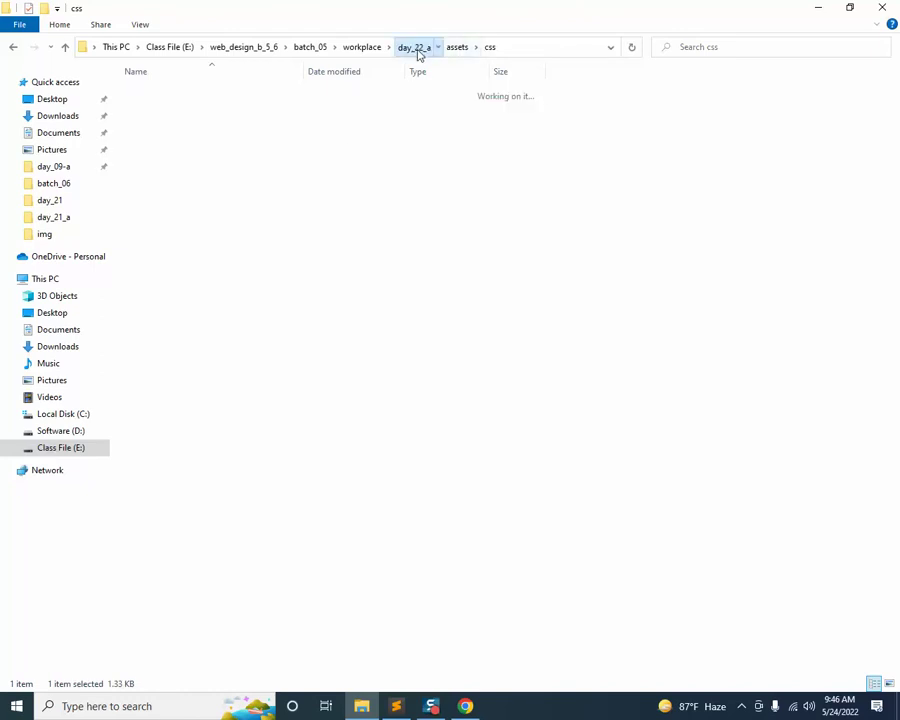
{"action": "left_click", "coordinate": [372, 48]}
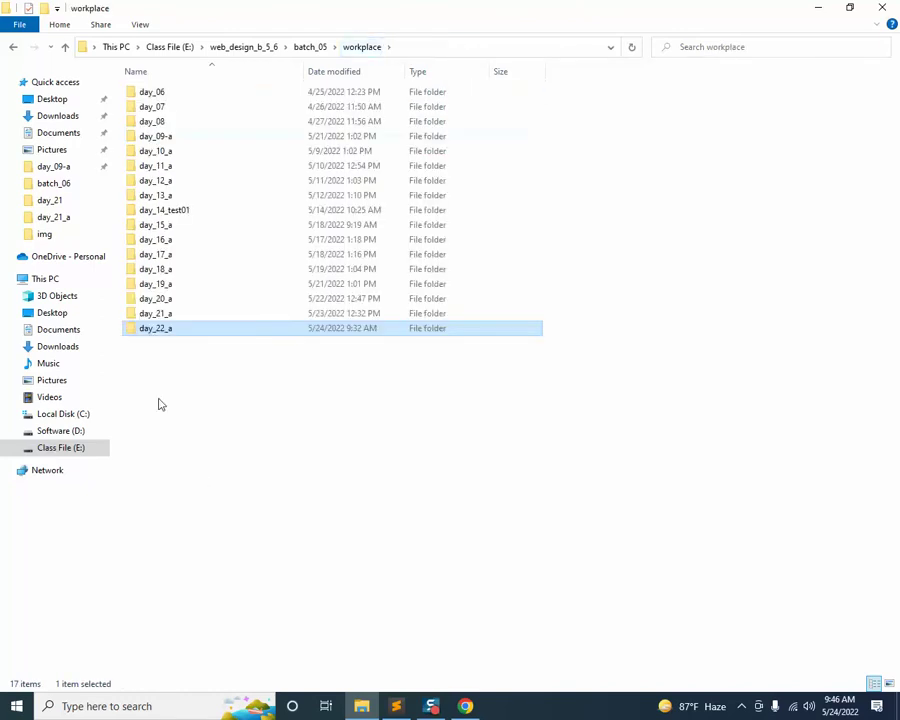
{"action": "double_click", "coordinate": [155, 315]}
{"action": "right_click", "coordinate": [150, 122]}
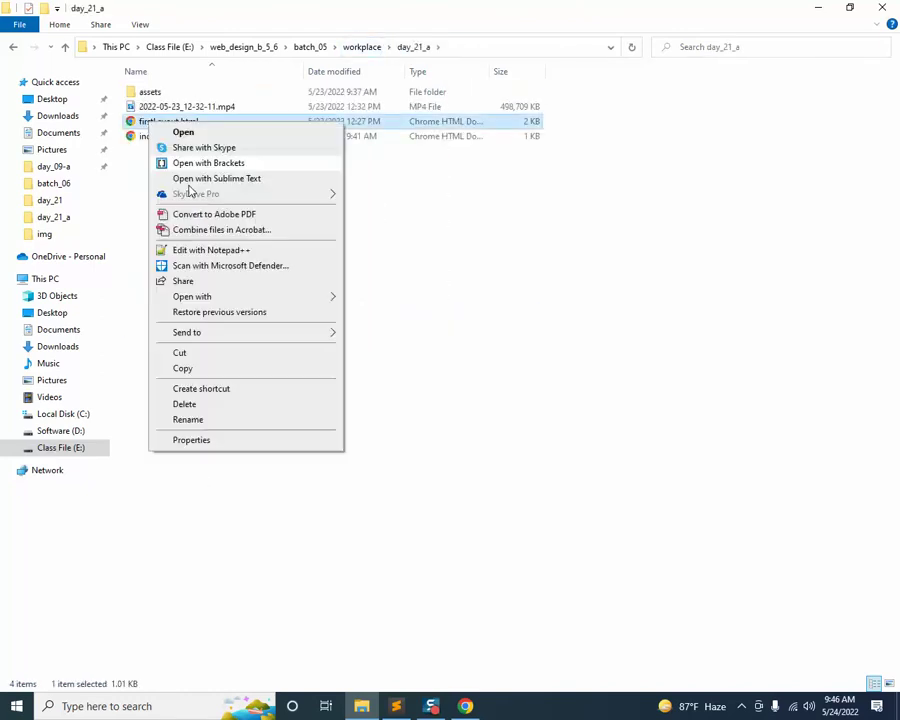
{"action": "left_click", "coordinate": [188, 366]}
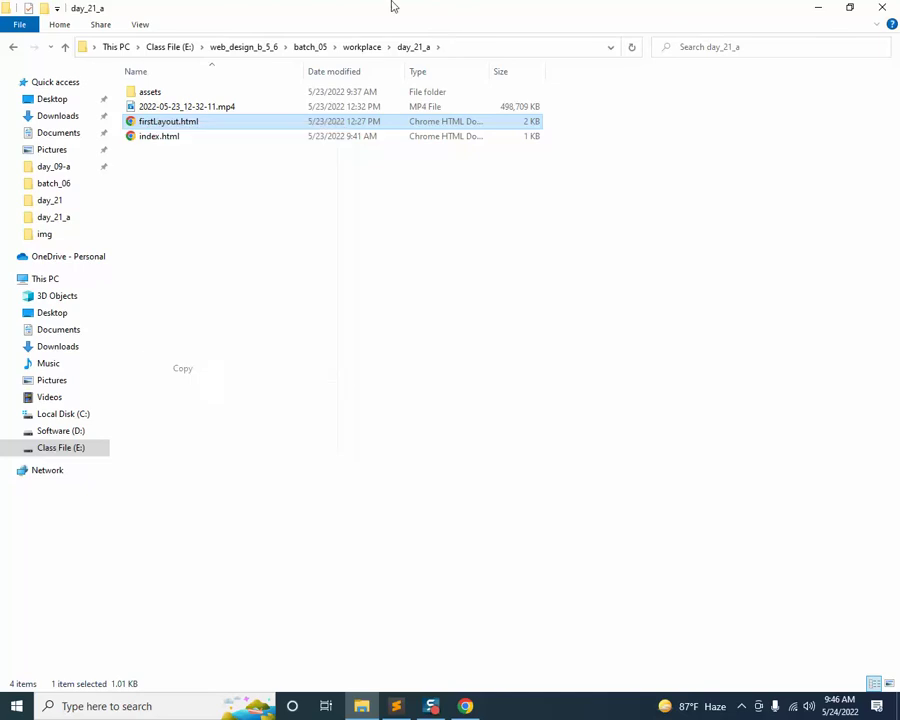
{"action": "left_click", "coordinate": [350, 48]}
{"action": "double_click", "coordinate": [183, 333]}
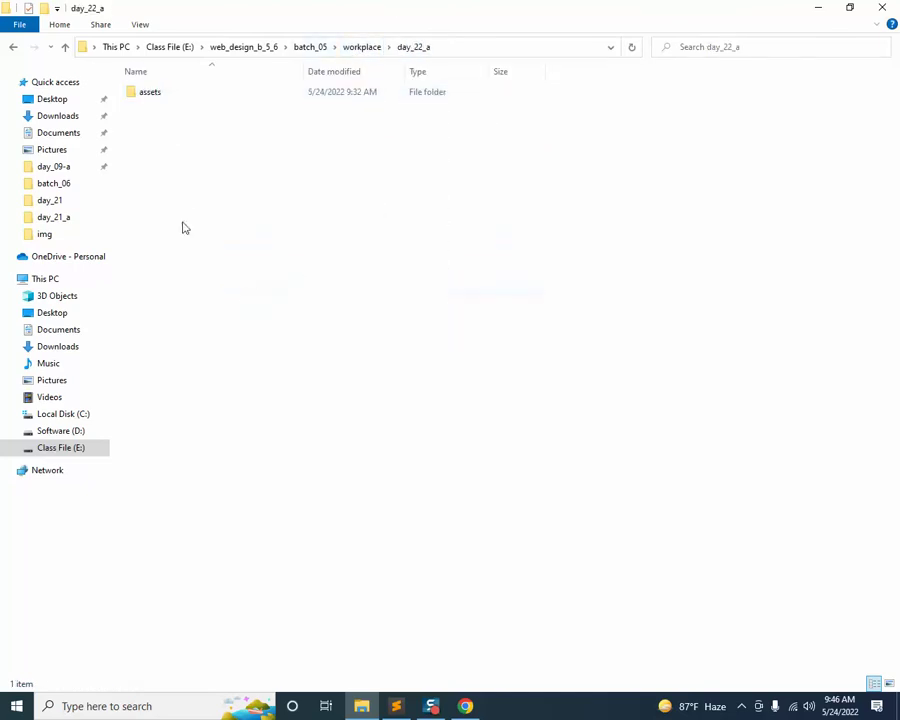
{"action": "right_click", "coordinate": [166, 128]}
{"action": "left_click", "coordinate": [208, 226]}
Switch to Sublime Text and close day_21_a's firstLayout.html and layout.css, discarding the unsaved changes
{"action": "left_click", "coordinate": [396, 706]}
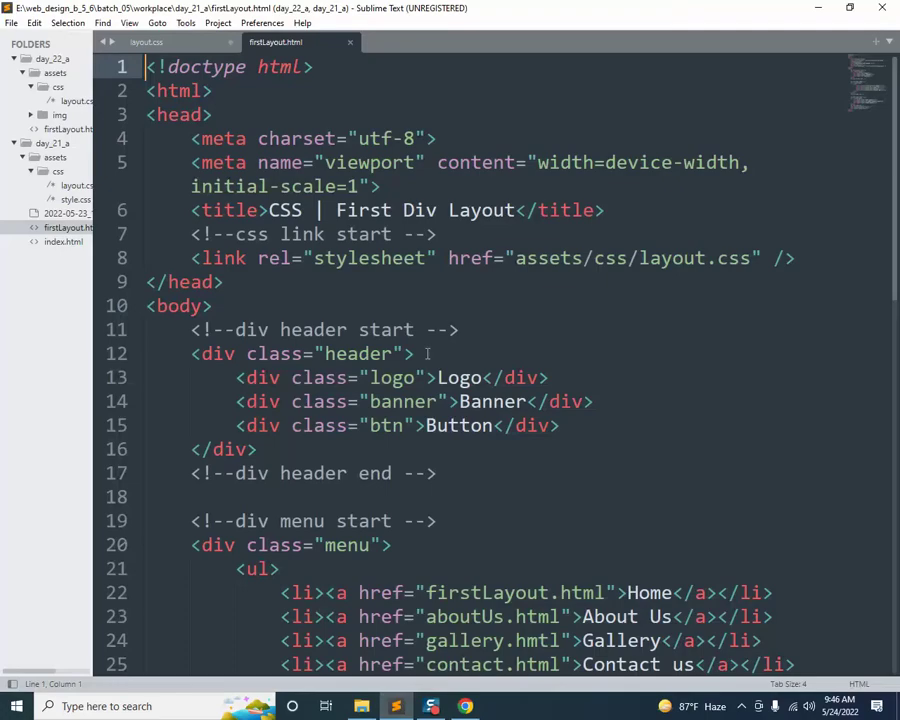
{"action": "left_click", "coordinate": [350, 42]}
{"action": "left_click", "coordinate": [232, 44]}
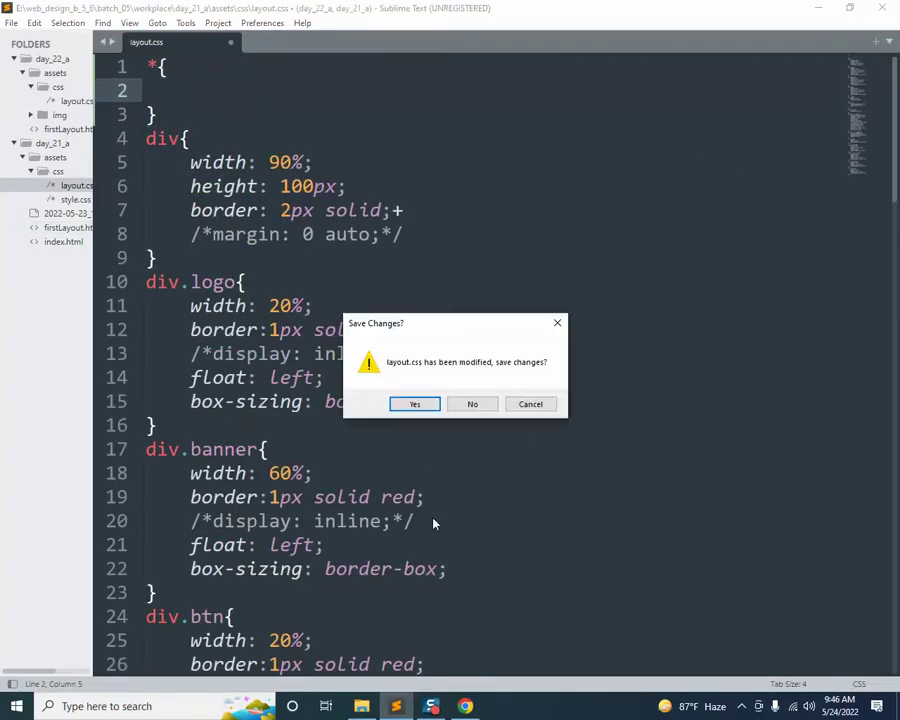
{"action": "left_click", "coordinate": [468, 402]}
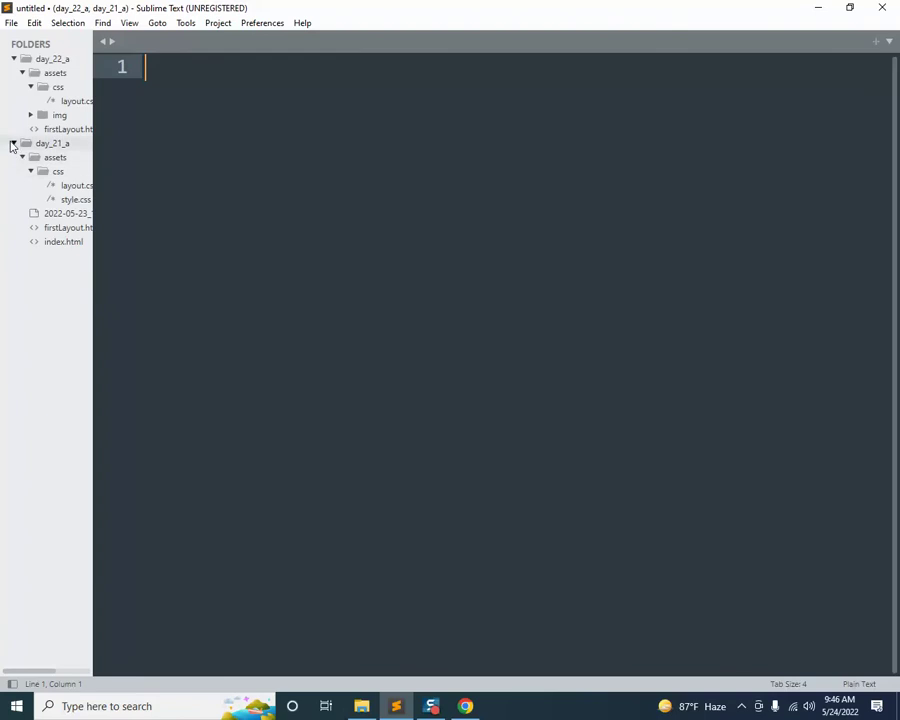
Collapse day_21_a, open day_22_a's layout.css and firstLayout.html, and place firstLayout.html ahead of layout.css in the tab order
{"action": "left_click", "coordinate": [14, 143]}
{"action": "left_click", "coordinate": [75, 101]}
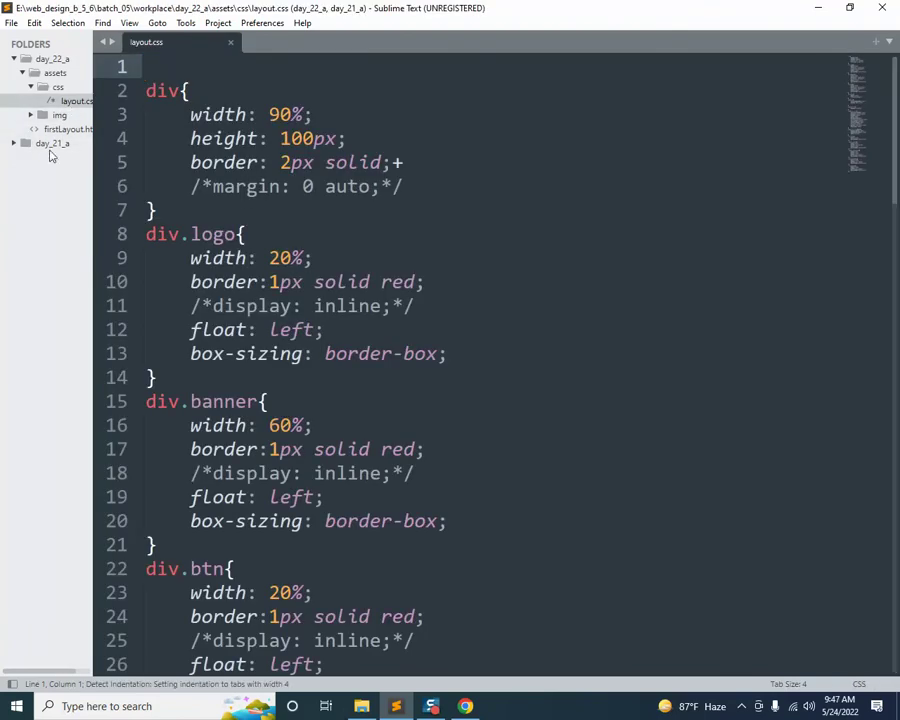
{"action": "left_click", "coordinate": [70, 129]}
{"action": "left_click_drag", "start_coordinate": [285, 45], "coordinate": [176, 52]}
Add a universal selector rule (*) with box-sizing: border-box at the start of day_22_a's layout.css and save the file
{"action": "left_click", "coordinate": [300, 44]}
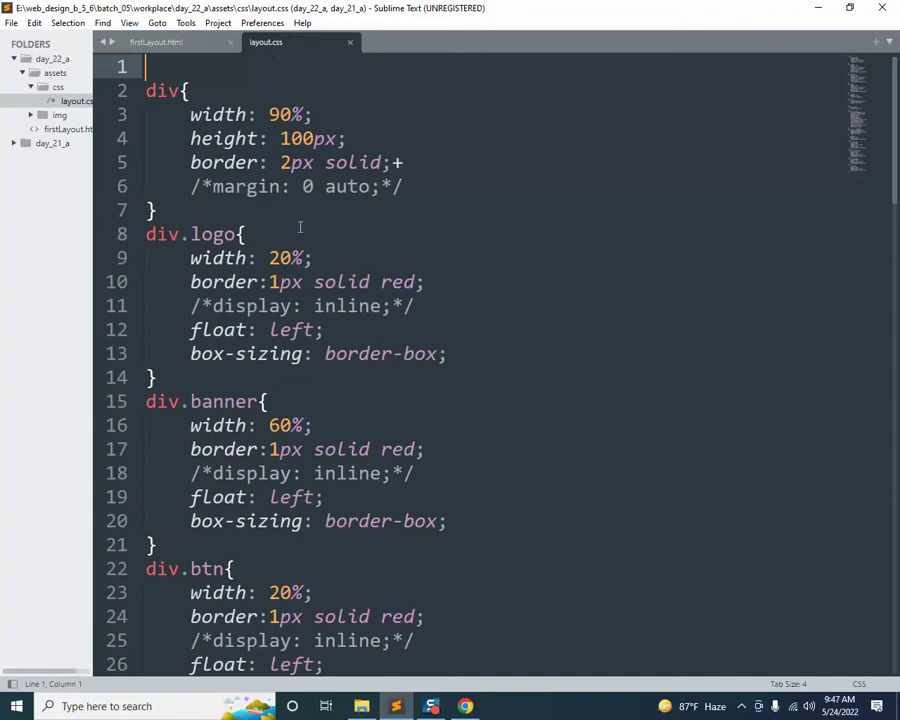
{"action": "type", "text": "*"}
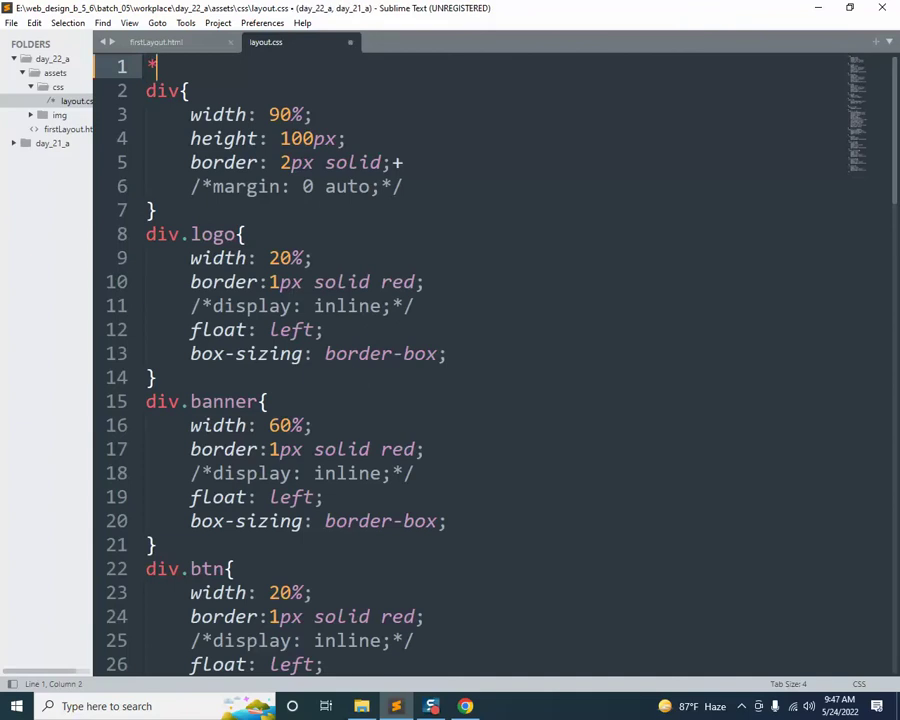
{"action": "type", "text": "{"}
{"action": "key", "text": "Return"}
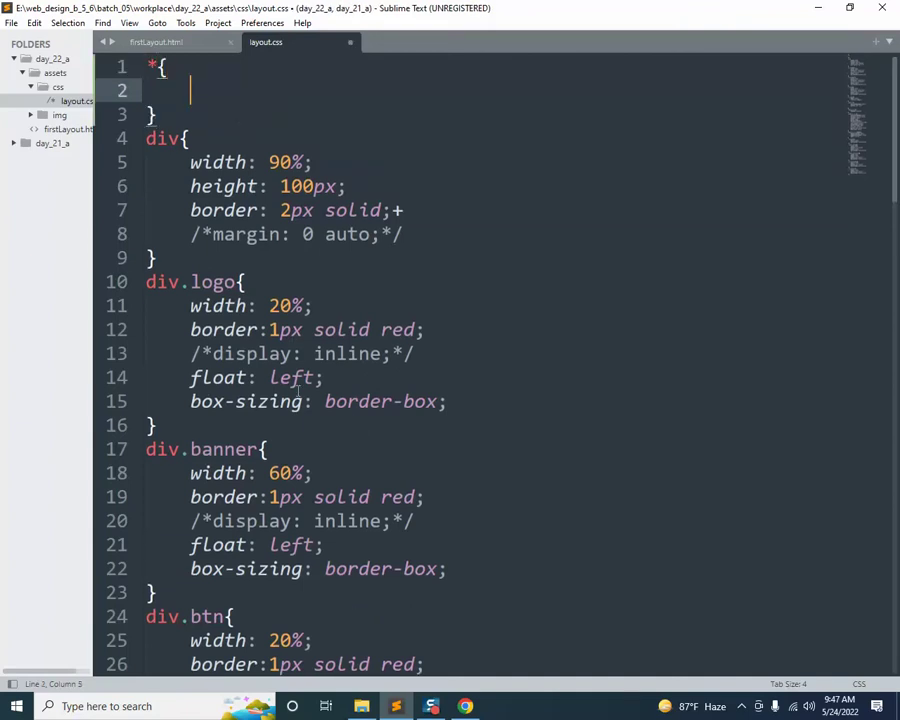
{"action": "type", "text": "bo"}
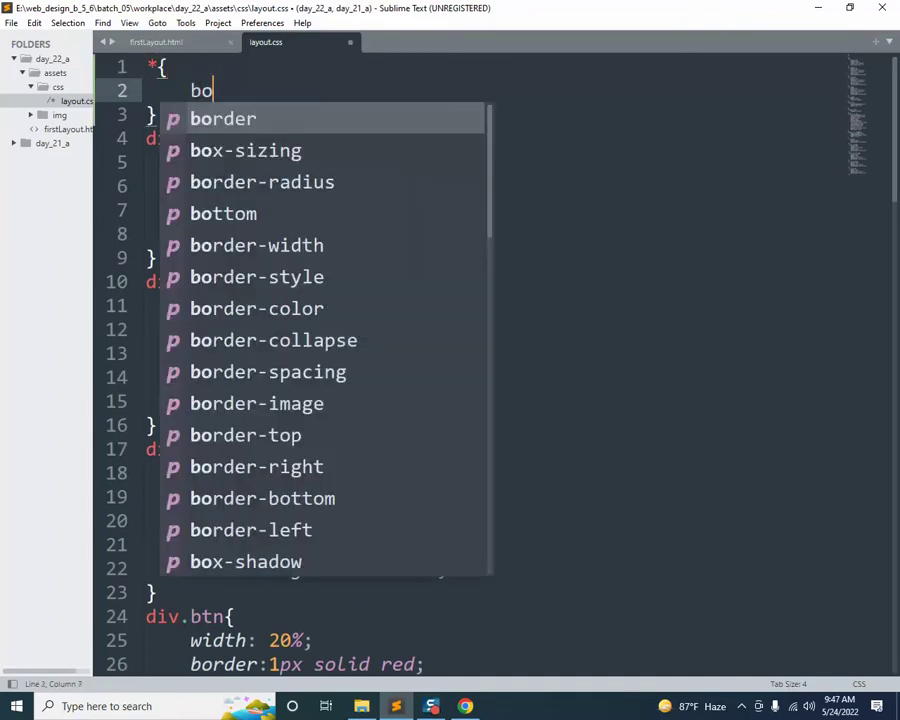
{"action": "key", "text": "Down"}
{"action": "key", "text": "Return"}
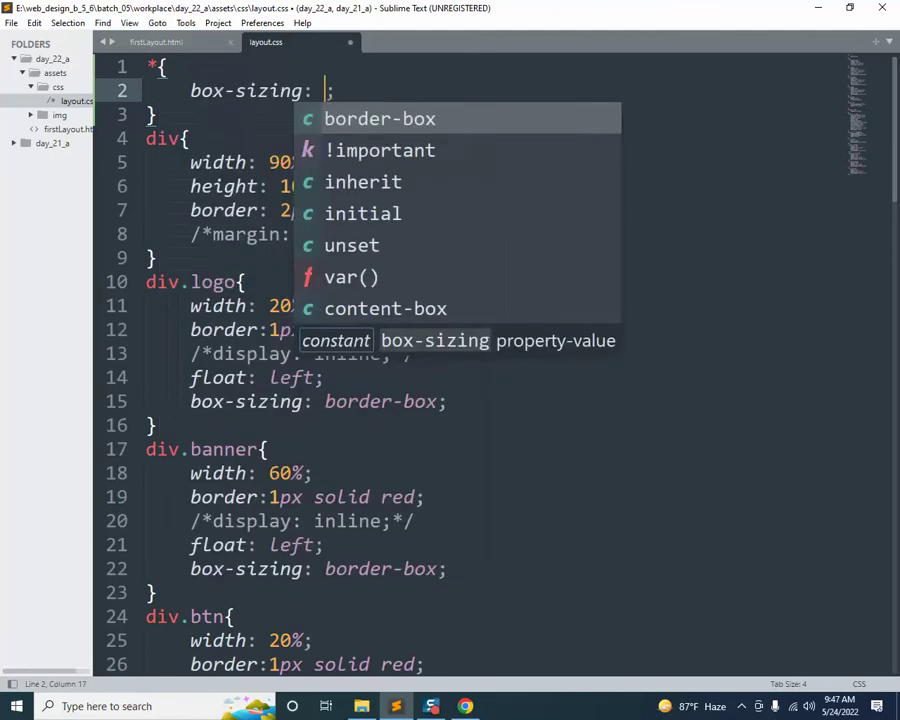
{"action": "type", "text": "bo"}
{"action": "key", "text": "Return"}
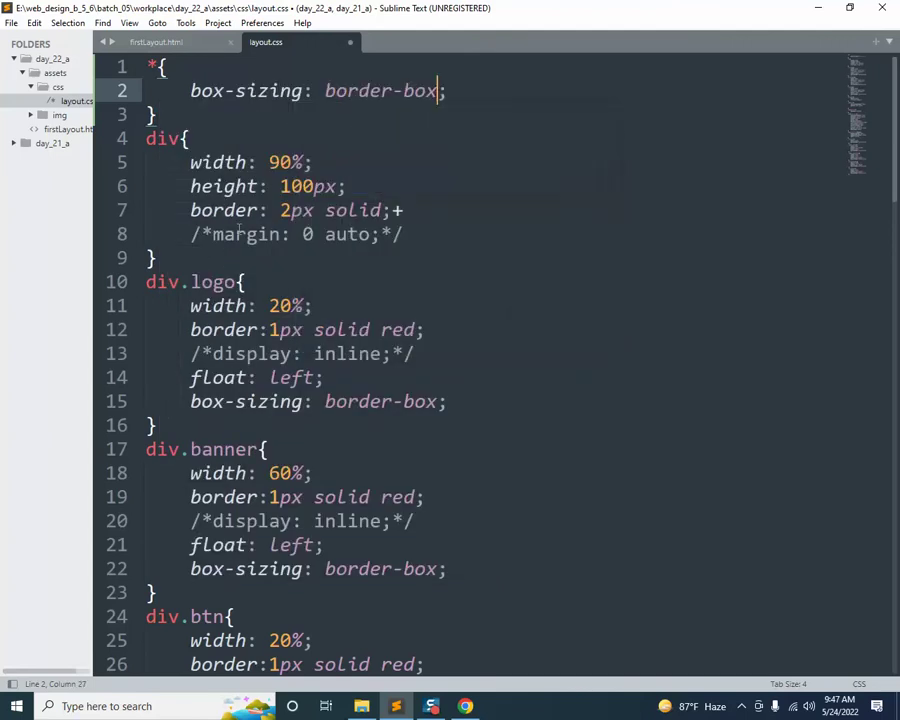
{"action": "key", "text": "ctrl+s"}
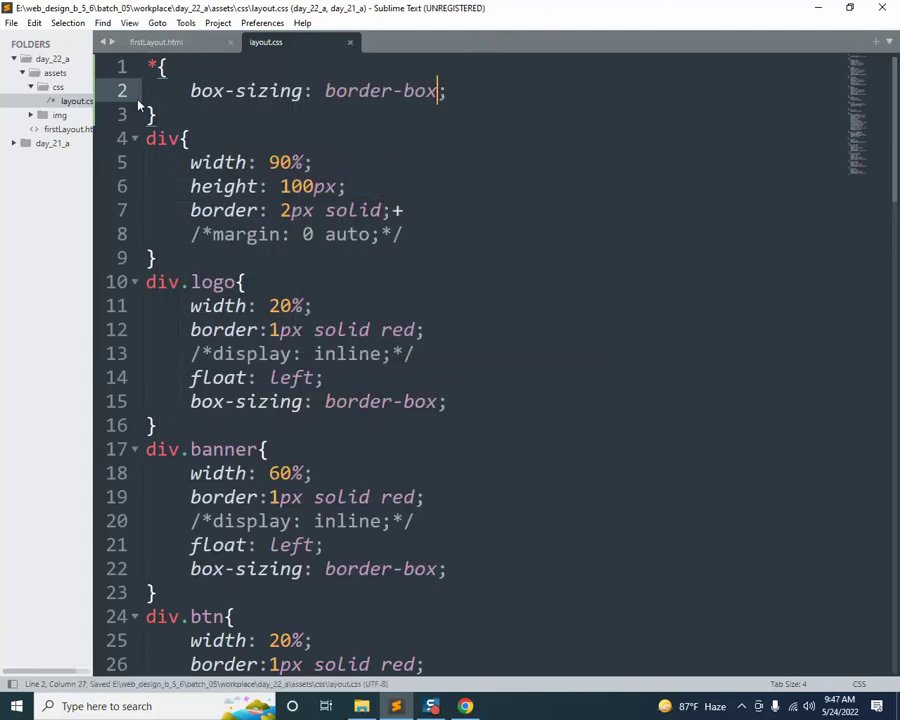
Comment out the box-sizing: border-box lines in the div.logo, div.banner and div.btn rules
{"action": "scroll", "coordinate": [480, 333], "scroll_direction": "down", "scroll_amount": 2}
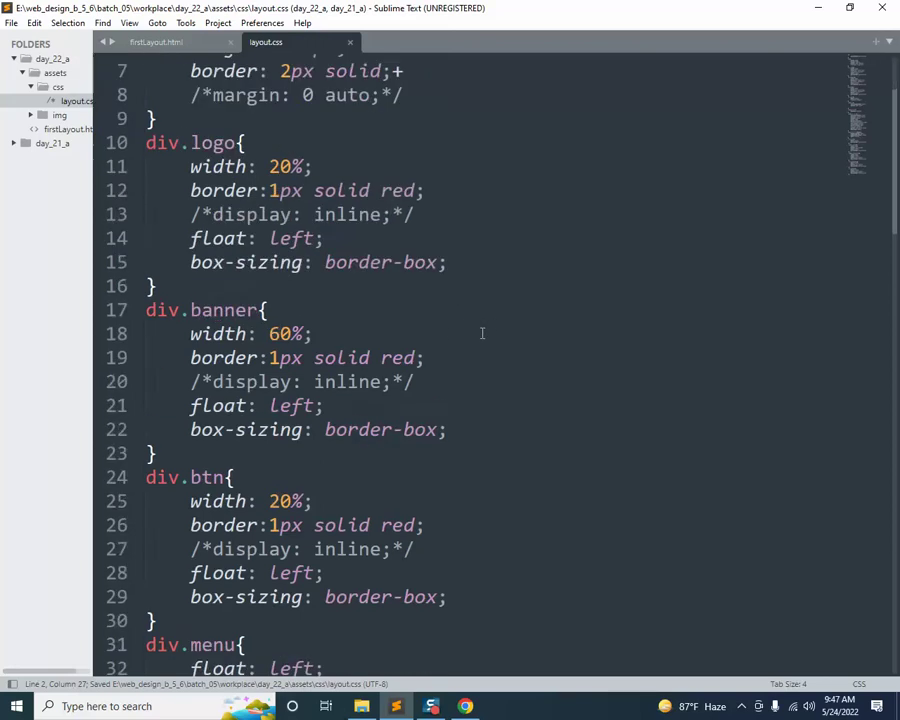
{"action": "left_click_drag", "start_coordinate": [191, 258], "coordinate": [466, 258]}
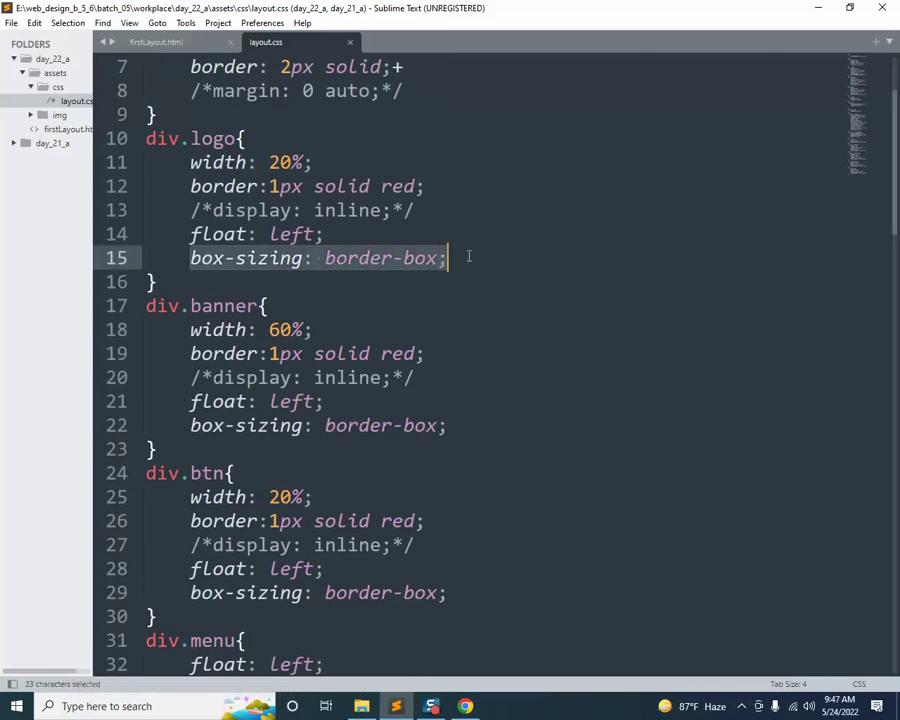
{"action": "left_click", "coordinate": [189, 425], "text": "ctrl"}
{"action": "left_click_drag", "start_coordinate": [189, 425], "coordinate": [464, 422]}
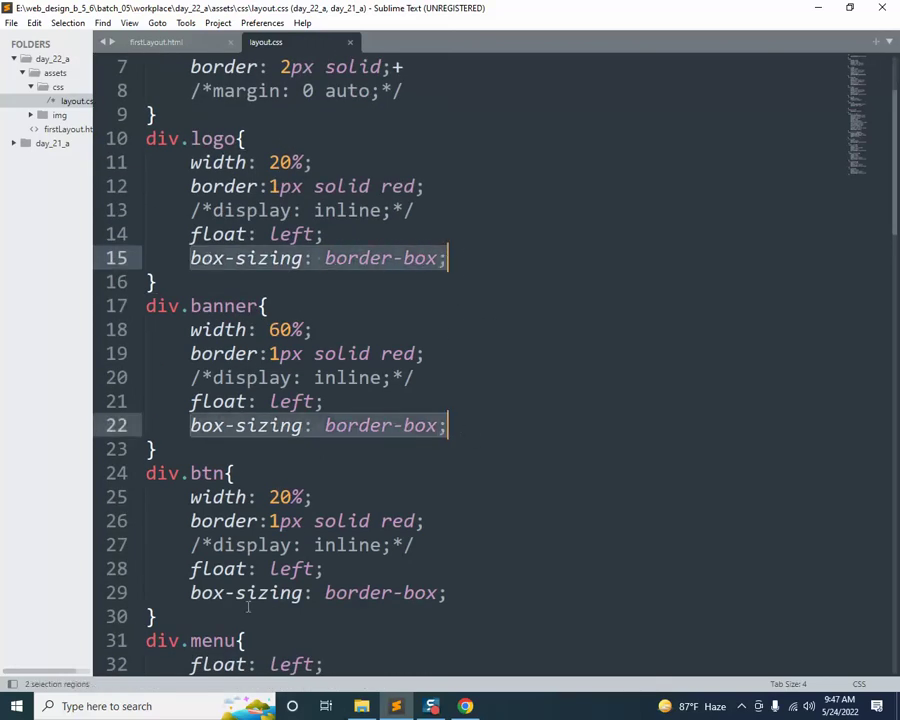
{"action": "left_click_drag", "start_coordinate": [190, 592], "coordinate": [446, 593]}
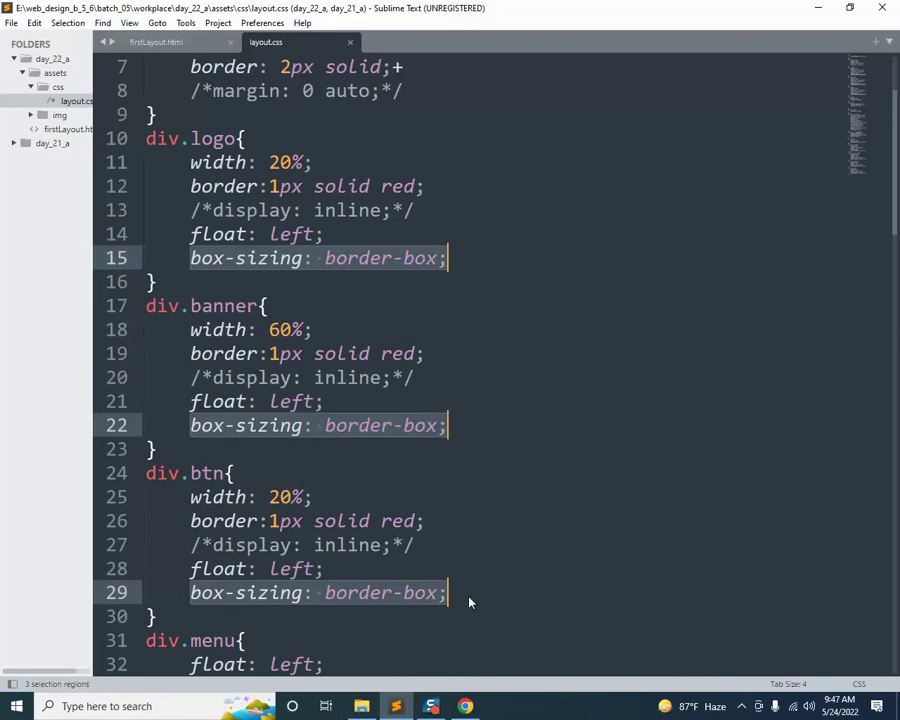
{"action": "key", "text": "ctrl+slash"}
{"action": "scroll", "coordinate": [407, 535], "scroll_direction": "down", "scroll_amount": 1}
{"action": "scroll", "coordinate": [407, 535], "scroll_direction": "down", "scroll_amount": 8}
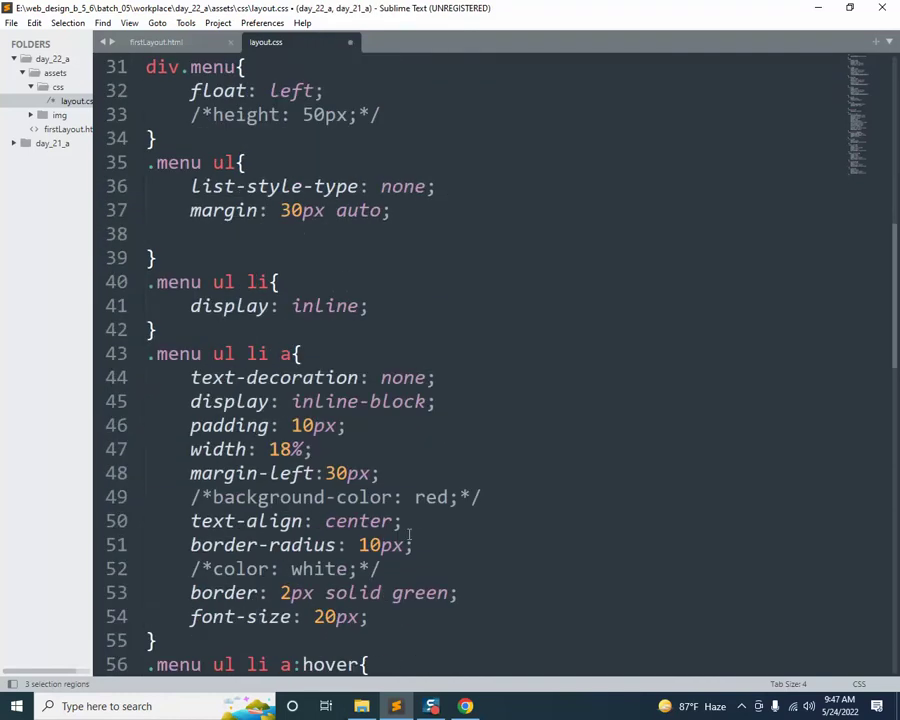
Comment out the box-sizing: border-box lines in the div.main, .main .aside, .main .main-area, div.bigFooter and div.footer rules, and save layout.css
{"action": "scroll", "coordinate": [427, 497], "scroll_direction": "down", "scroll_amount": 2}
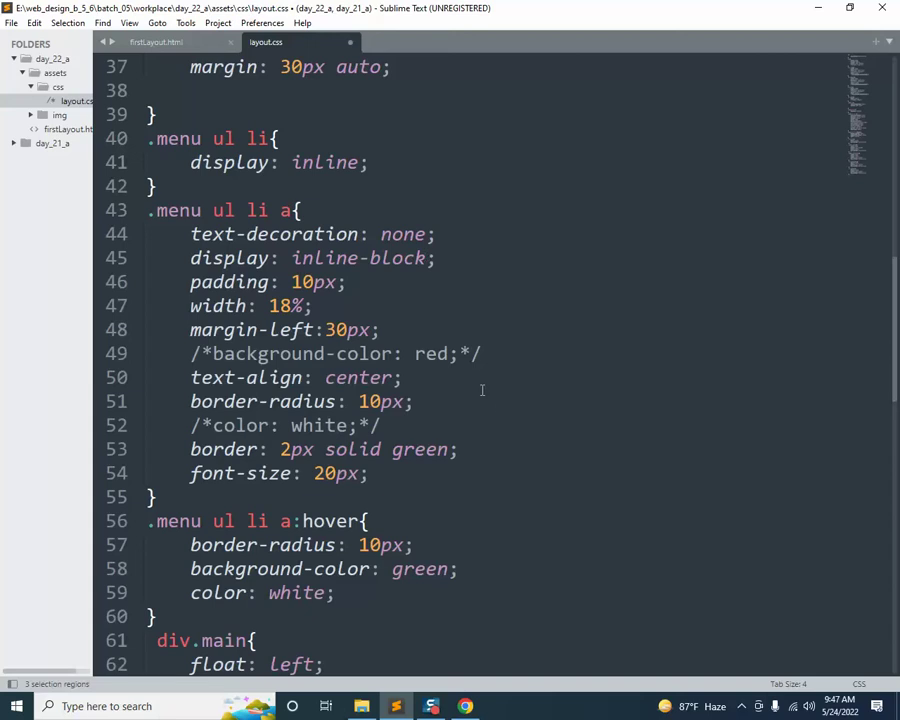
{"action": "scroll", "coordinate": [506, 484], "scroll_direction": "down", "scroll_amount": 3}
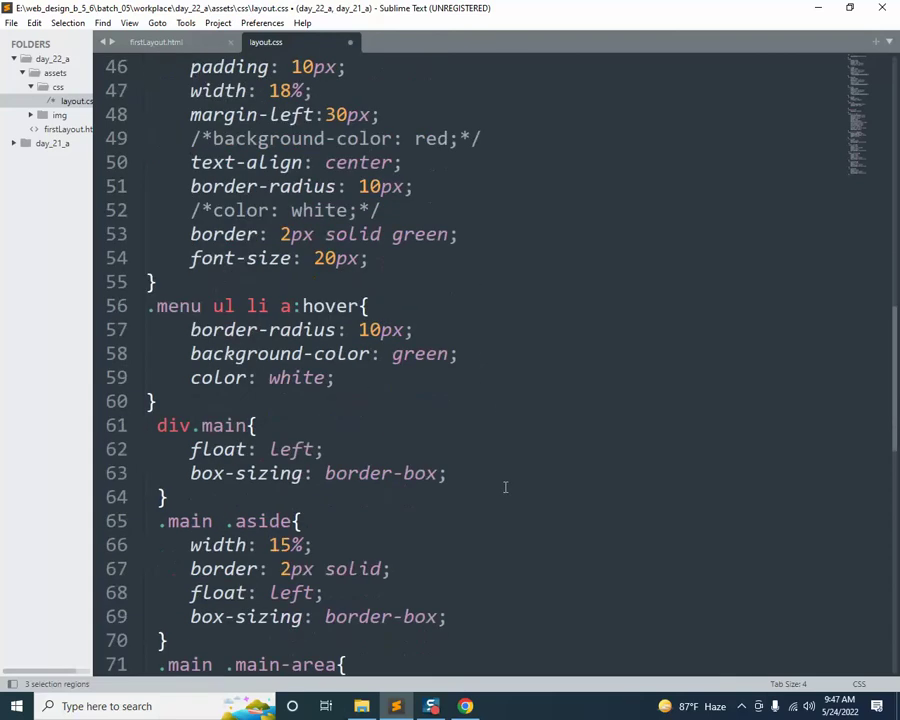
{"action": "scroll", "coordinate": [505, 487], "scroll_direction": "down", "scroll_amount": 4}
{"action": "left_click_drag", "start_coordinate": [190, 186], "coordinate": [466, 187]}
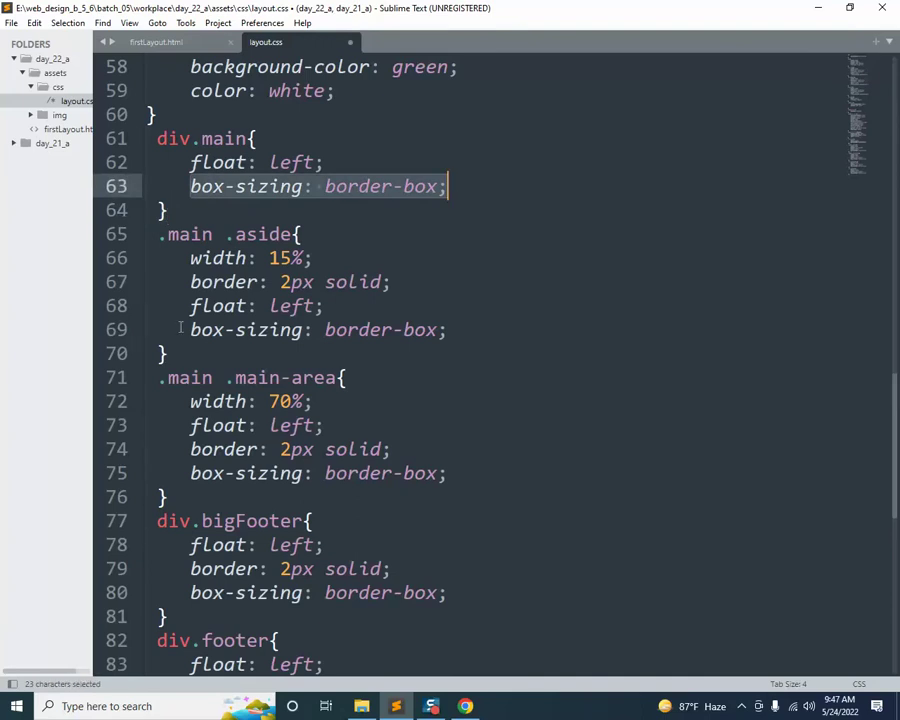
{"action": "left_click_drag", "start_coordinate": [182, 329], "coordinate": [452, 322]}
{"action": "left_click_drag", "start_coordinate": [189, 473], "coordinate": [460, 476]}
{"action": "left_click_drag", "start_coordinate": [192, 593], "coordinate": [448, 592]}
{"action": "scroll", "coordinate": [450, 591], "scroll_direction": "down", "scroll_amount": 2}
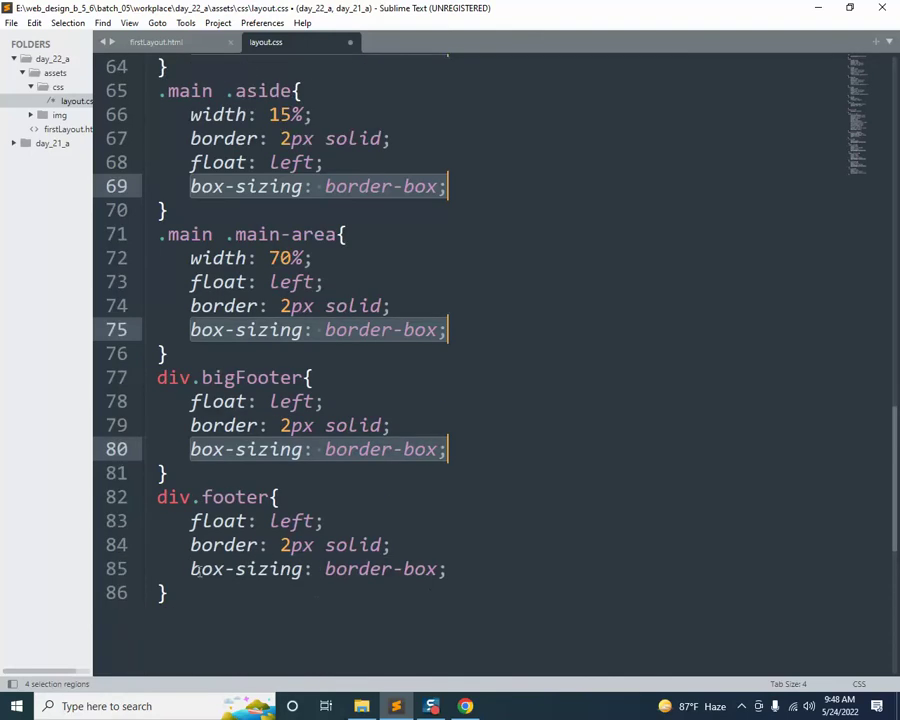
{"action": "left_click_drag", "start_coordinate": [195, 569], "coordinate": [487, 580]}
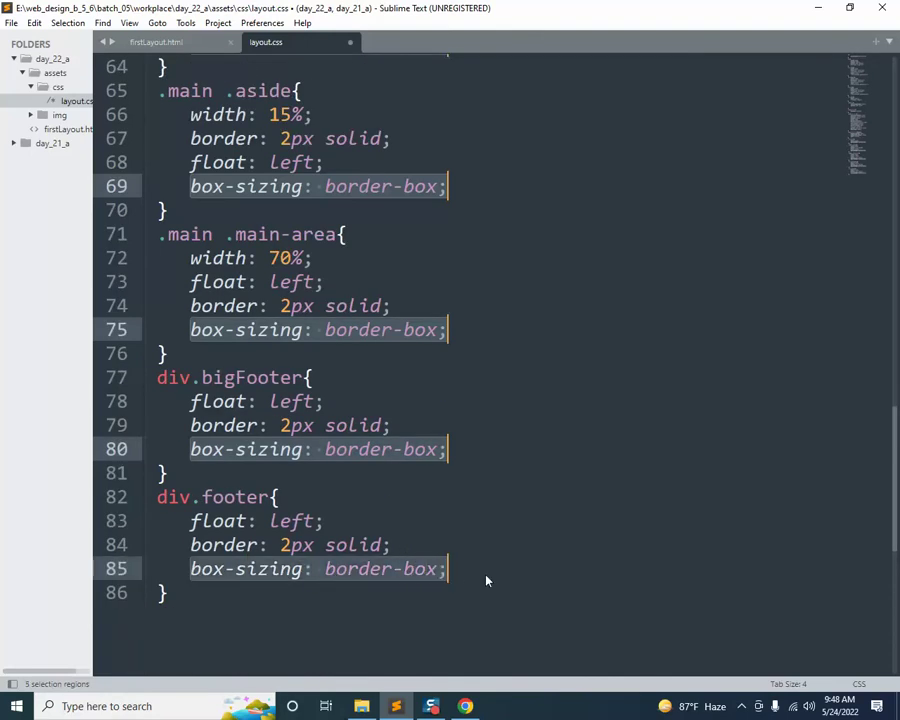
{"action": "key", "text": "ctrl+shift+slash"}
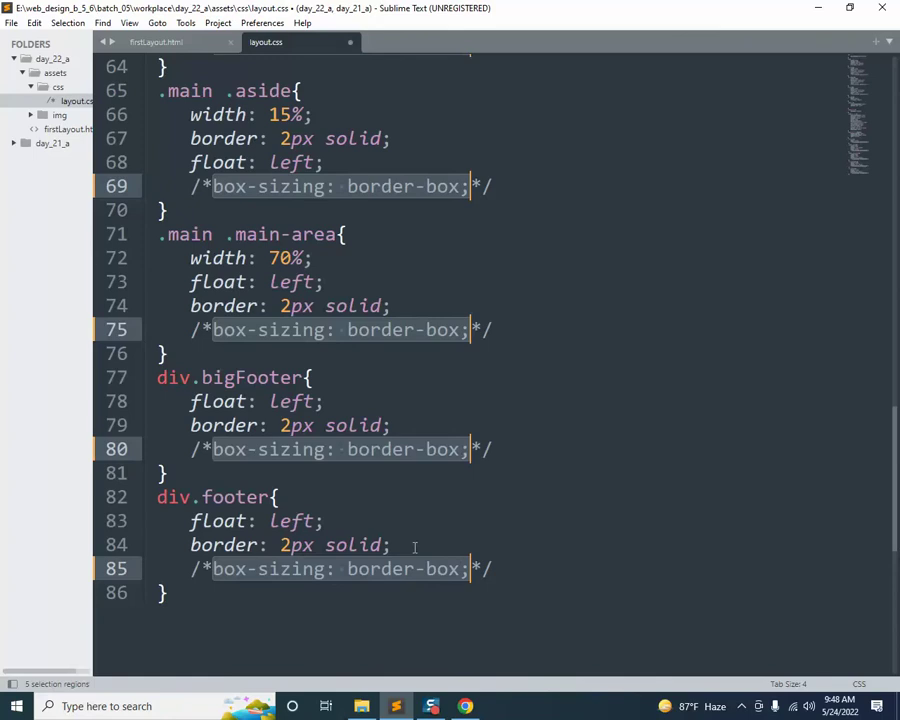
{"action": "key", "text": "ctrl+s"}
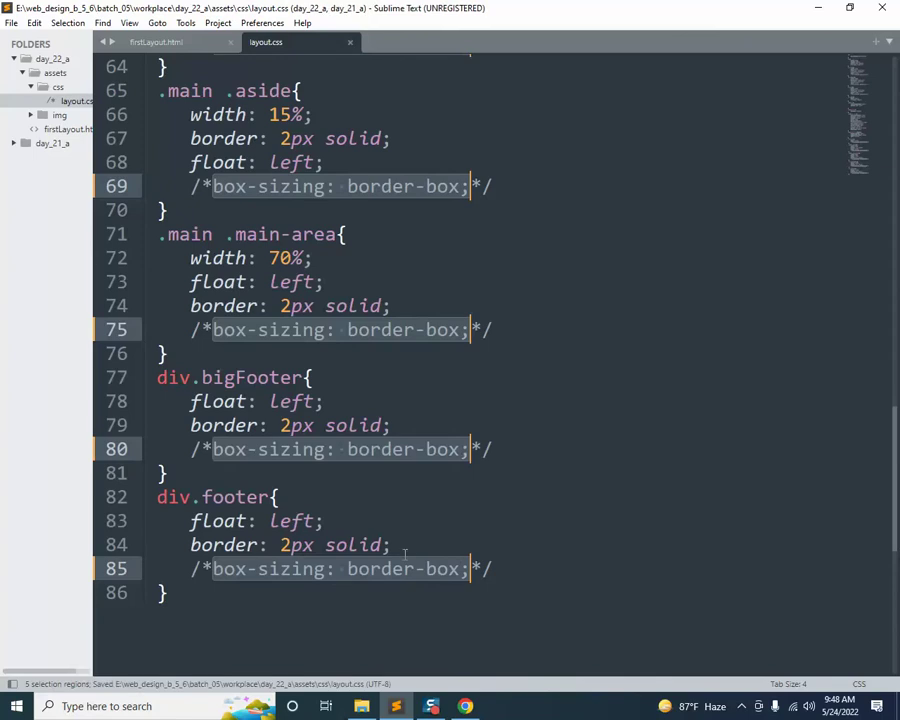
Open day_22_a's firstLayout.html in Chrome to check the page layout
{"action": "scroll", "coordinate": [416, 550], "scroll_direction": "up", "scroll_amount": 16}
{"action": "scroll", "coordinate": [420, 556], "scroll_direction": "up", "scroll_amount": 5}
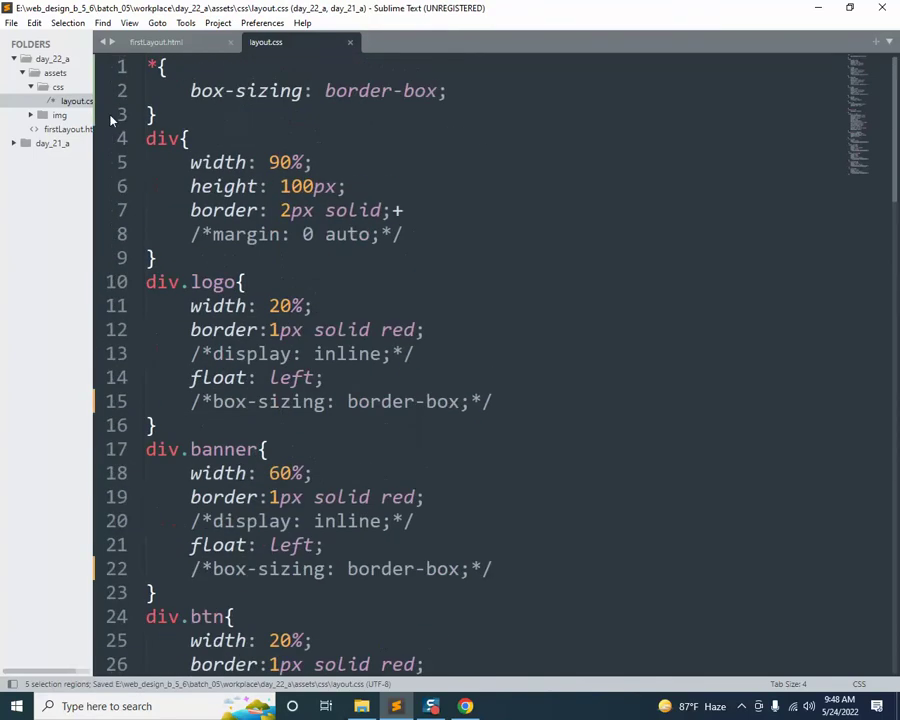
{"action": "left_click", "coordinate": [125, 40]}
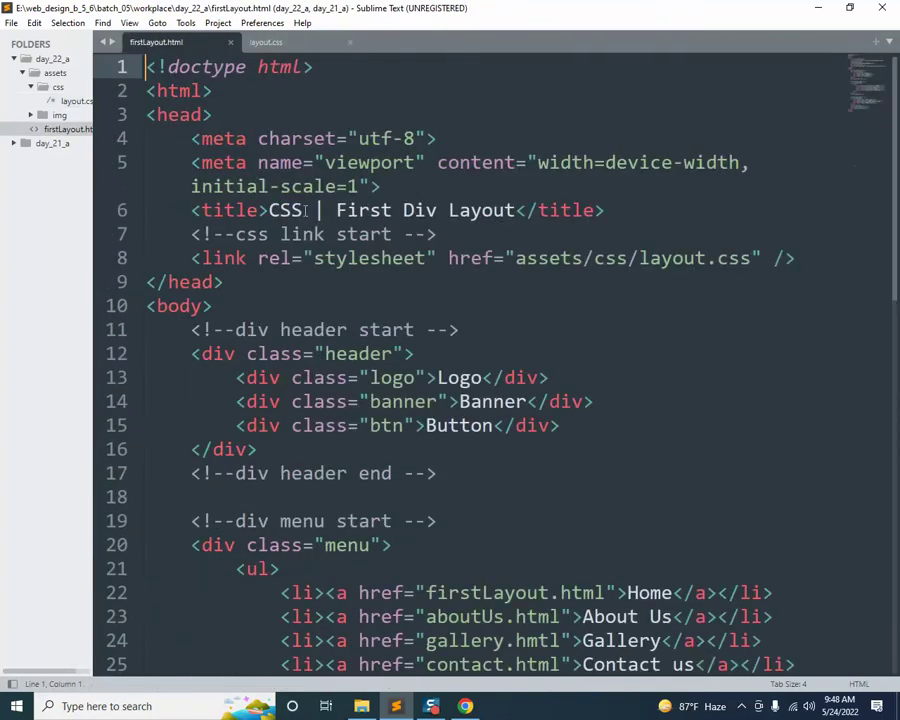
{"action": "right_click", "coordinate": [305, 248]}
{"action": "left_click", "coordinate": [373, 349]}
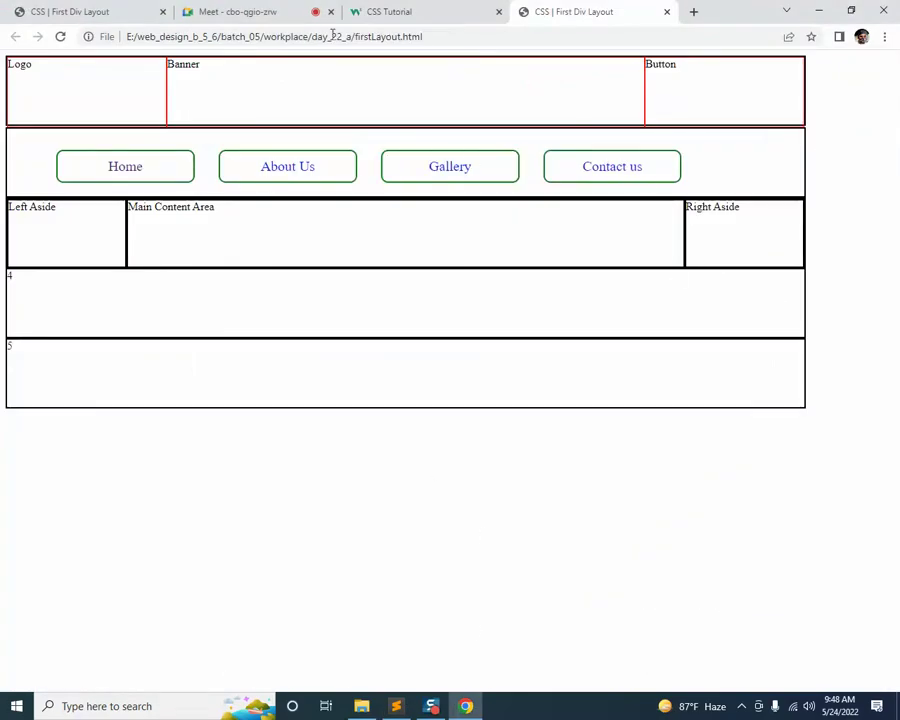
Switch back to layout.css in Sublime Text and delete the stray + after border: 2px solid; in the div rule
{"action": "mouse_move", "coordinate": [396, 708]}
{"action": "left_click", "coordinate": [398, 708]}
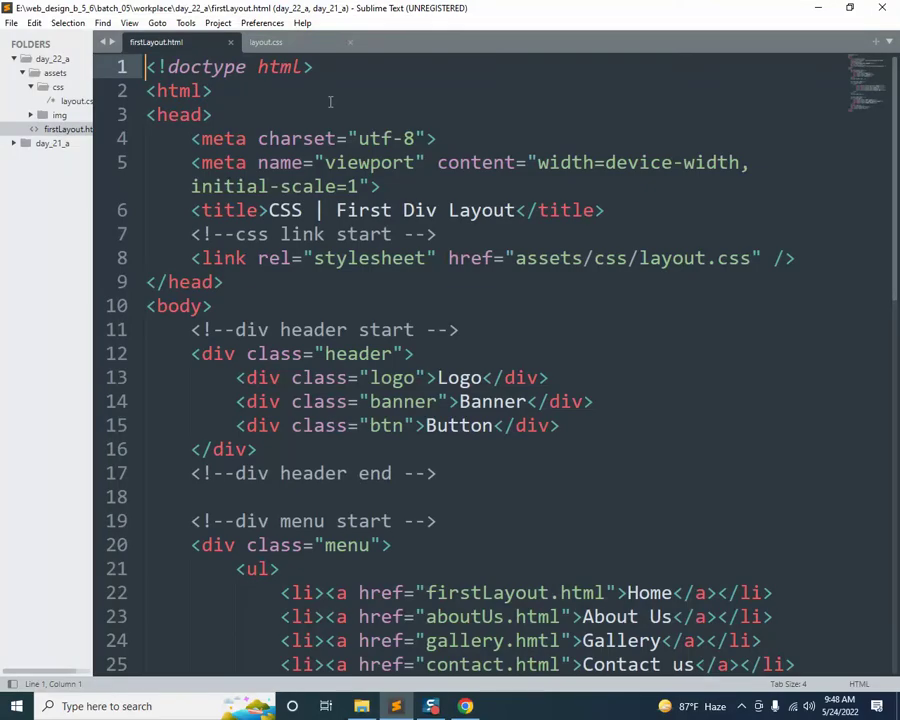
{"action": "left_click", "coordinate": [310, 43]}
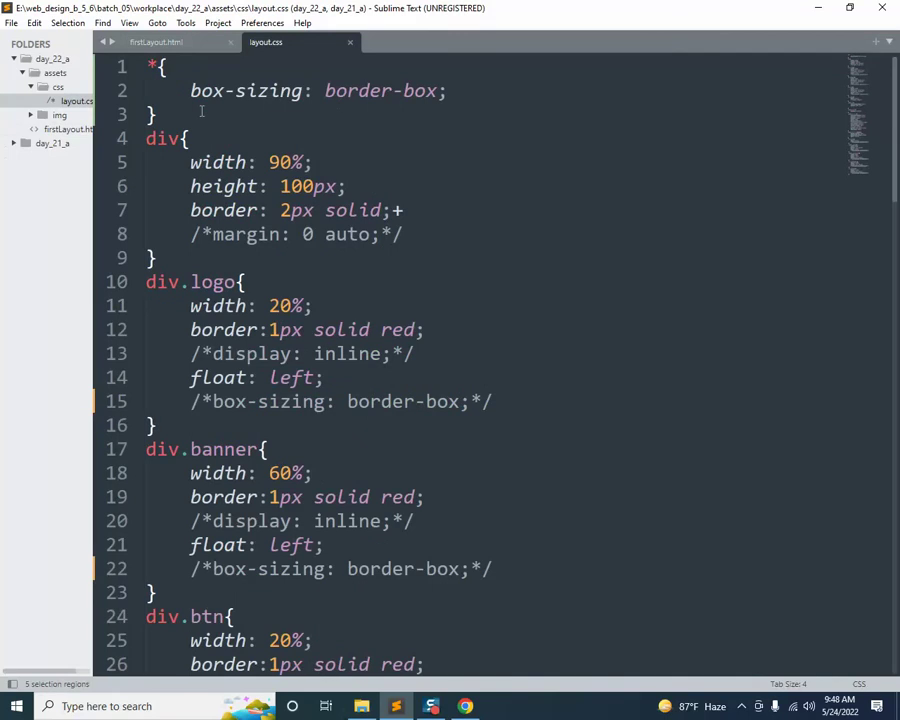
{"action": "left_click_drag", "start_coordinate": [147, 65], "coordinate": [155, 66]}
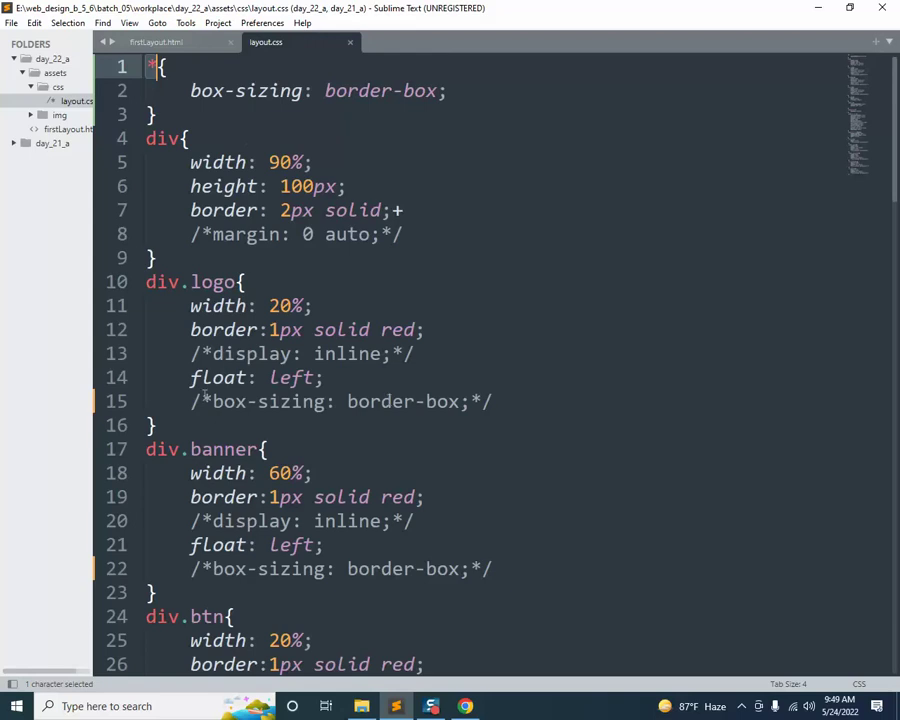
{"action": "scroll", "coordinate": [302, 432], "scroll_direction": "down", "scroll_amount": 4}
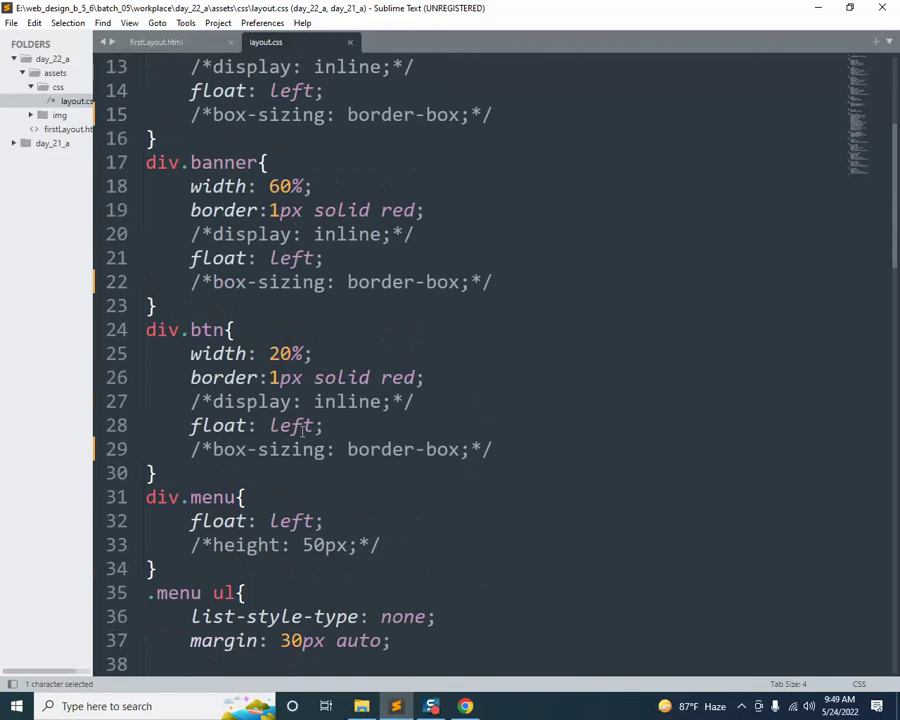
{"action": "scroll", "coordinate": [302, 432], "scroll_direction": "down", "scroll_amount": 5}
{"action": "scroll", "coordinate": [308, 428], "scroll_direction": "up", "scroll_amount": 9}
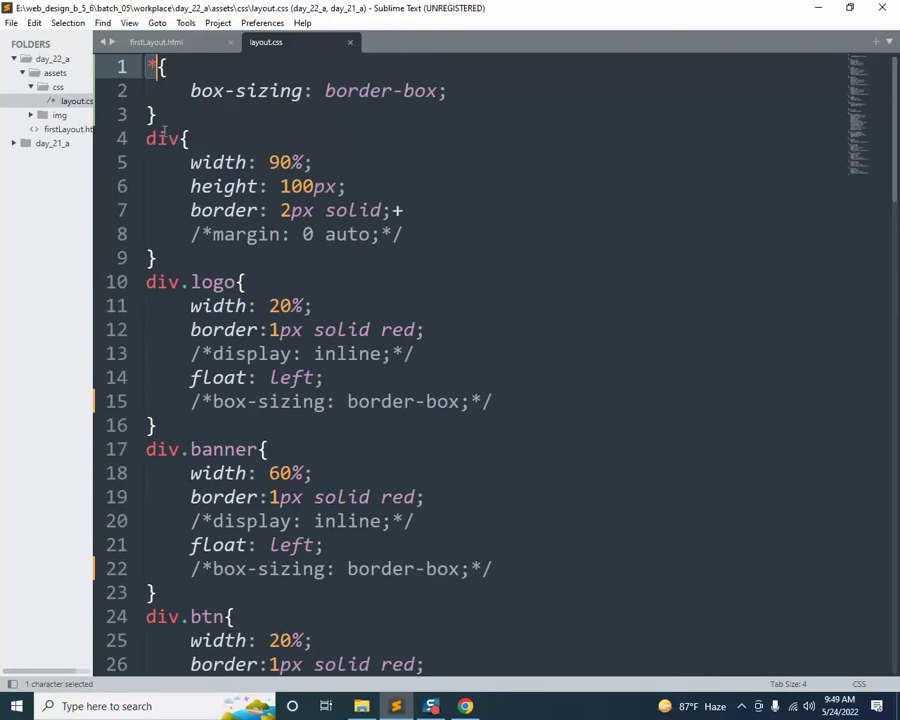
{"action": "left_click", "coordinate": [397, 210]}
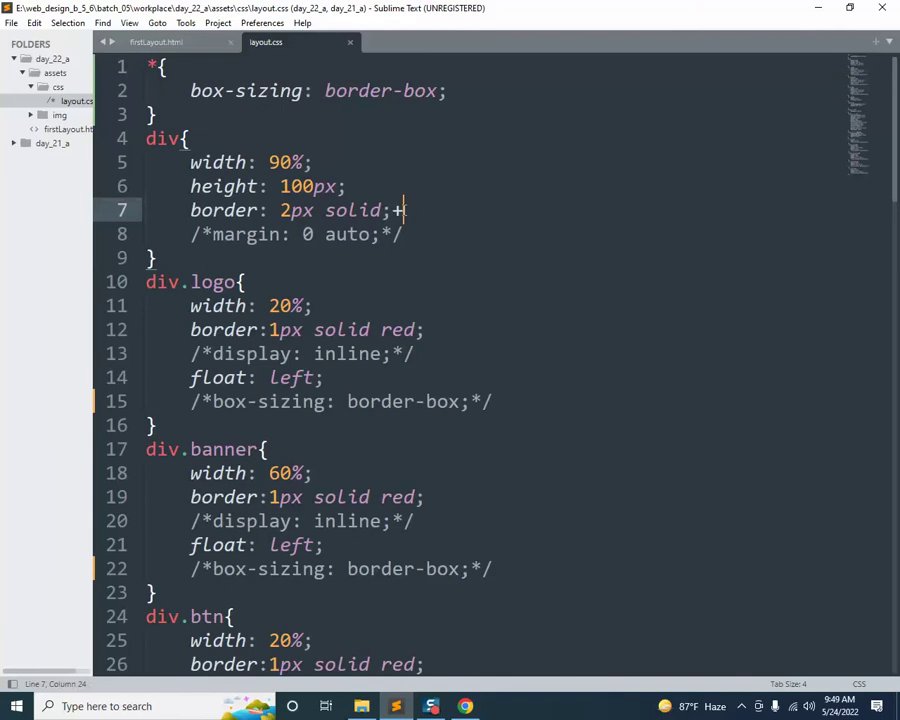
{"action": "key", "text": "BackSpace"}
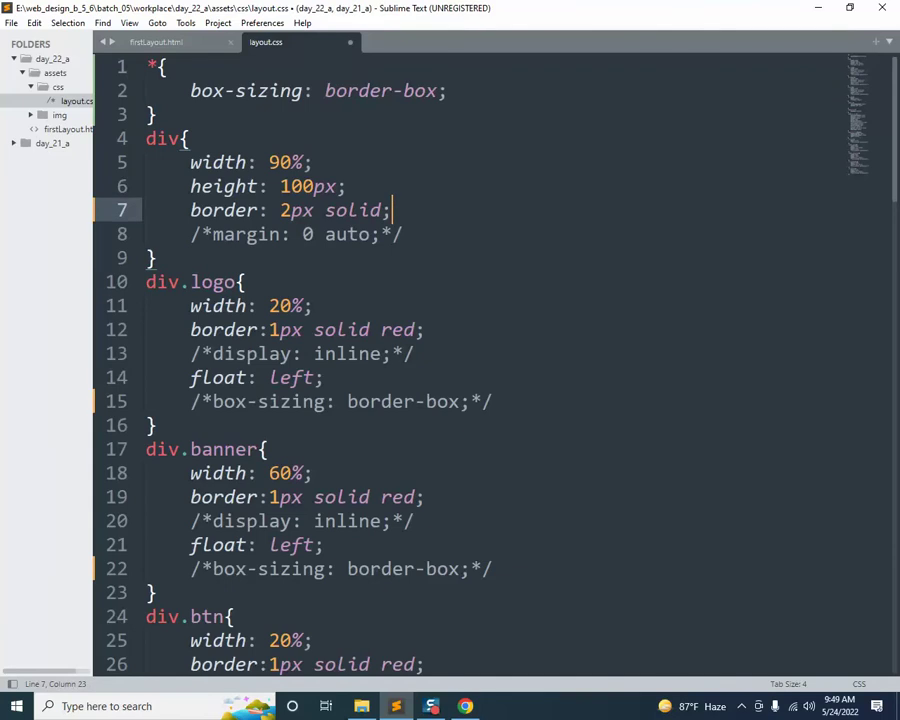
Copy float: left; from the div.logo rule onto a new line below the border in the general div rule, and save
{"action": "key", "text": "Return"}
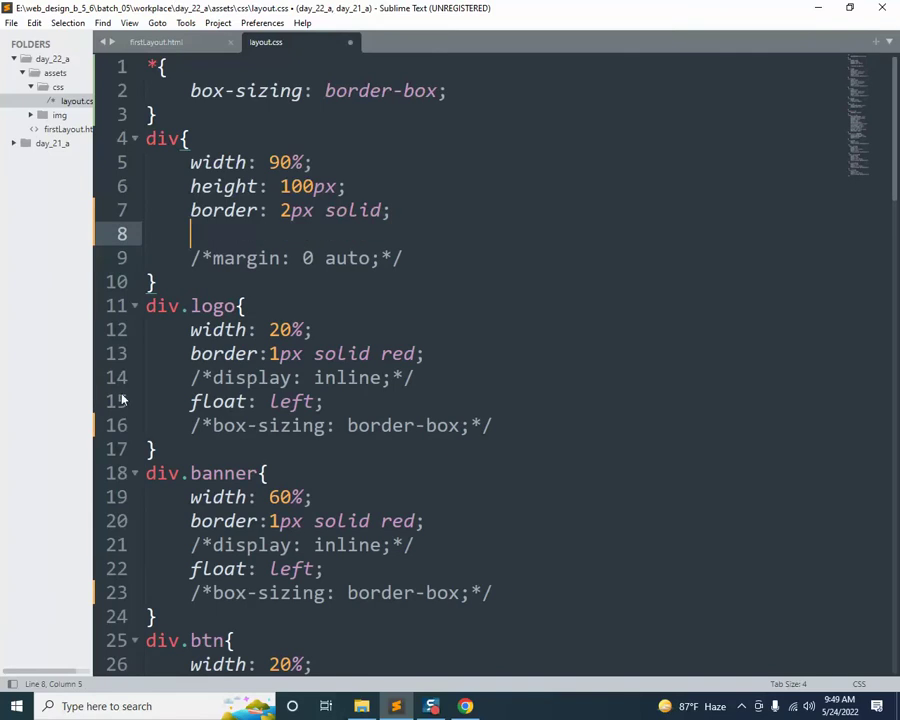
{"action": "left_click_drag", "start_coordinate": [168, 400], "coordinate": [363, 411]}
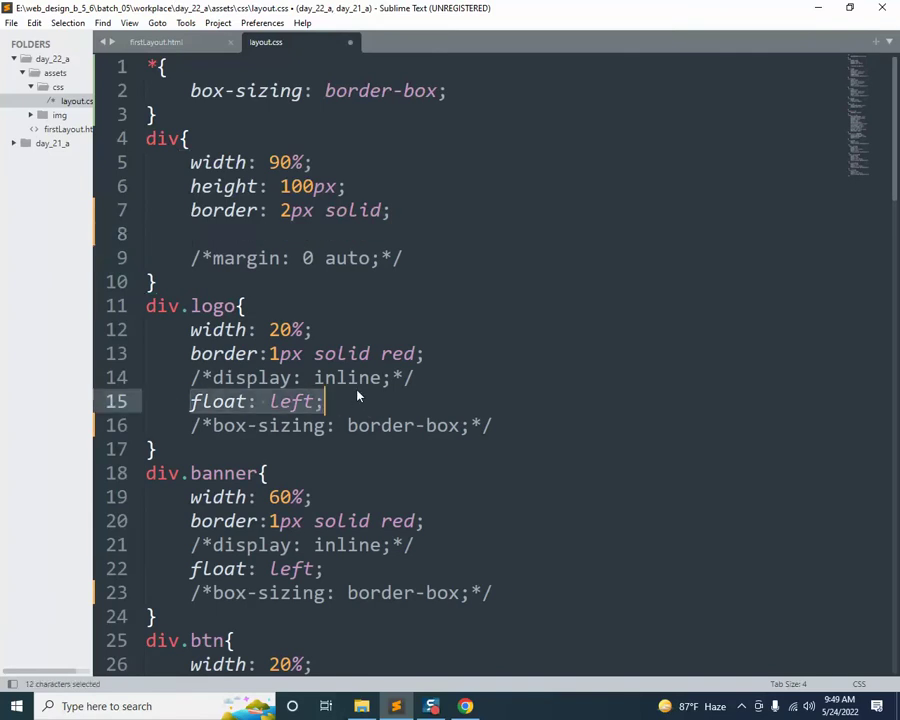
{"action": "key", "text": "ctrl+c"}
{"action": "left_click", "coordinate": [195, 233]}
{"action": "key", "text": "ctrl+v"}
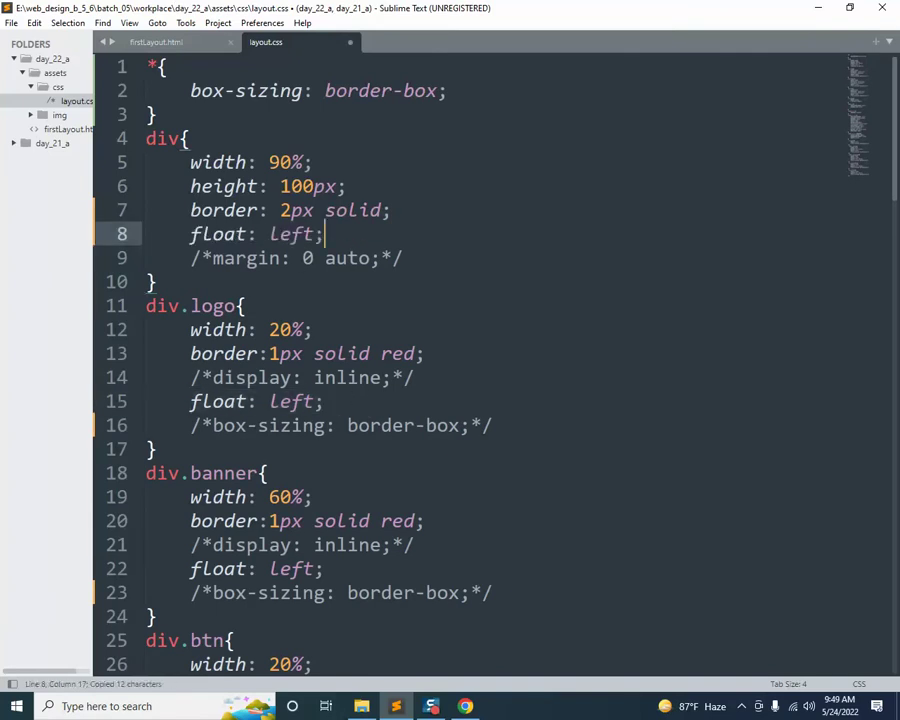
{"action": "key", "text": "ctrl+s"}
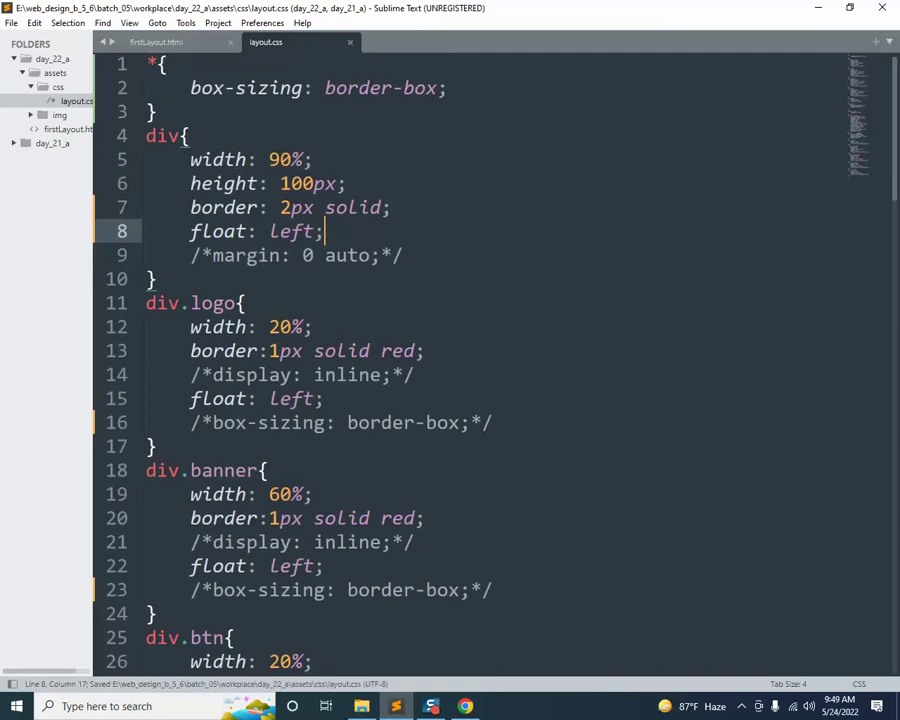
Comment out the float: left declarations in the div.logo, div.banner, div.btn and div.menu rules
{"action": "scroll", "coordinate": [166, 144], "scroll_direction": "down", "scroll_amount": 3}
{"action": "left_click_drag", "start_coordinate": [190, 184], "coordinate": [332, 188]}
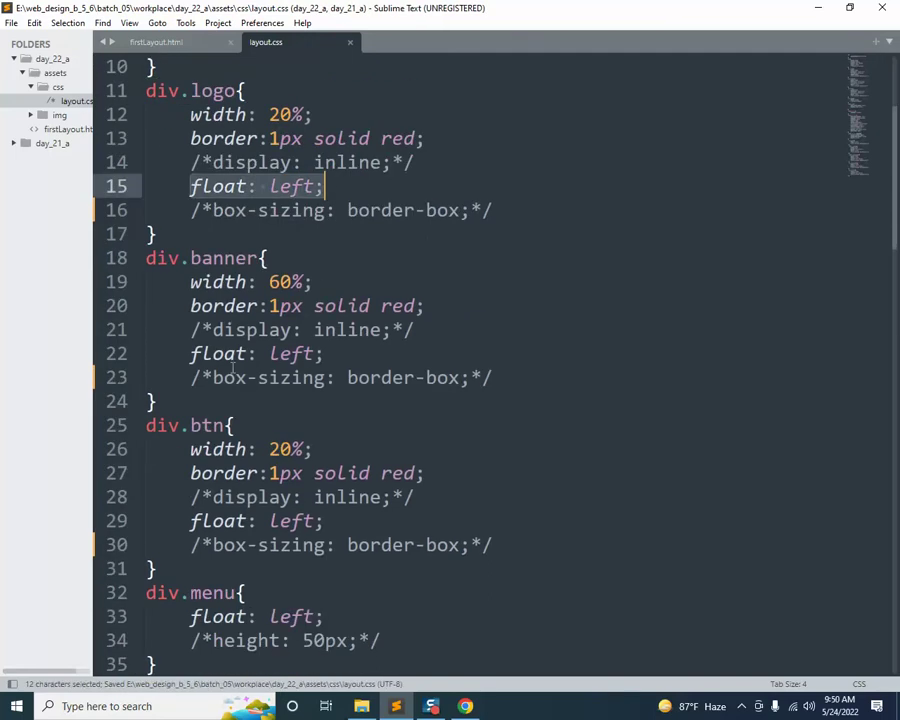
{"action": "left_click_drag", "start_coordinate": [190, 353], "coordinate": [325, 353]}
{"action": "left_click_drag", "start_coordinate": [190, 520], "coordinate": [350, 518]}
{"action": "left_click_drag", "start_coordinate": [190, 617], "coordinate": [314, 617]}
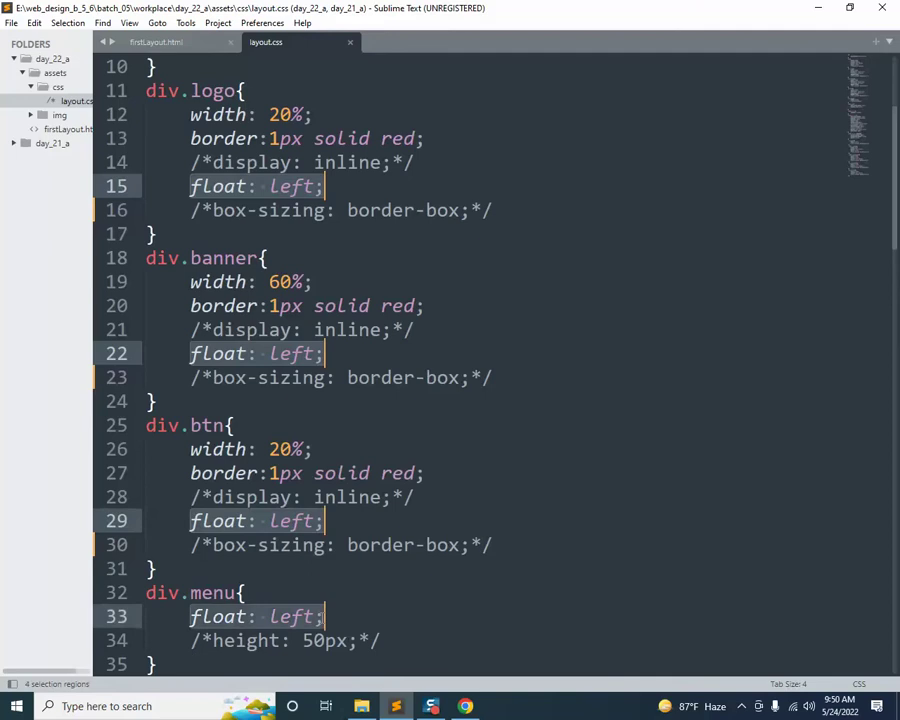
{"action": "key", "text": "ctrl+slash"}
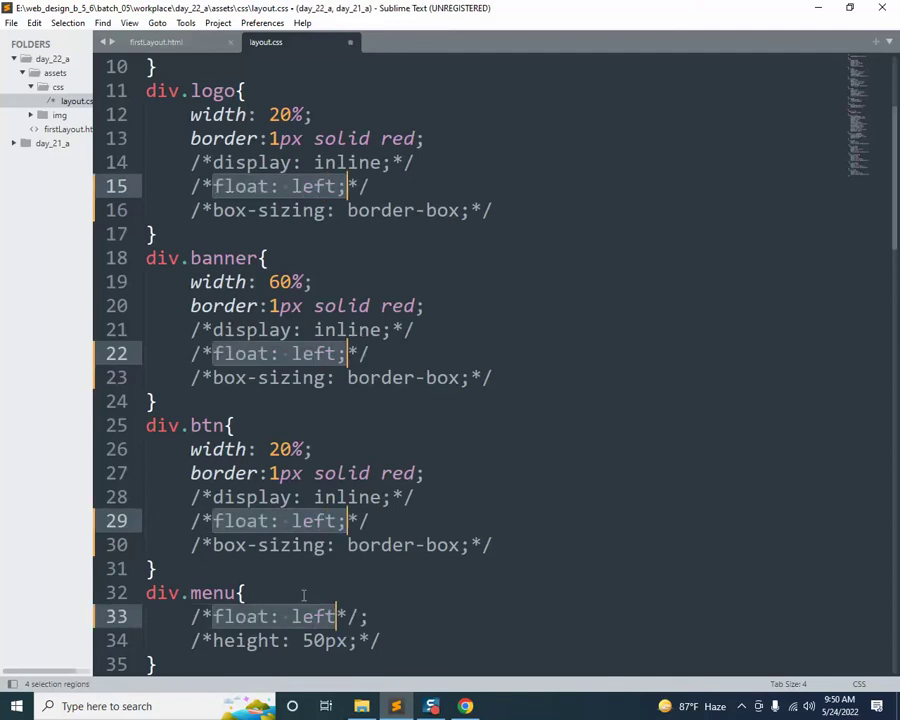
Comment out float: left in the div.main, .main .aside, .main .main-area, div.bigFooter and div.footer rules, and save the file
{"action": "scroll", "coordinate": [303, 595], "scroll_direction": "down", "scroll_amount": 6}
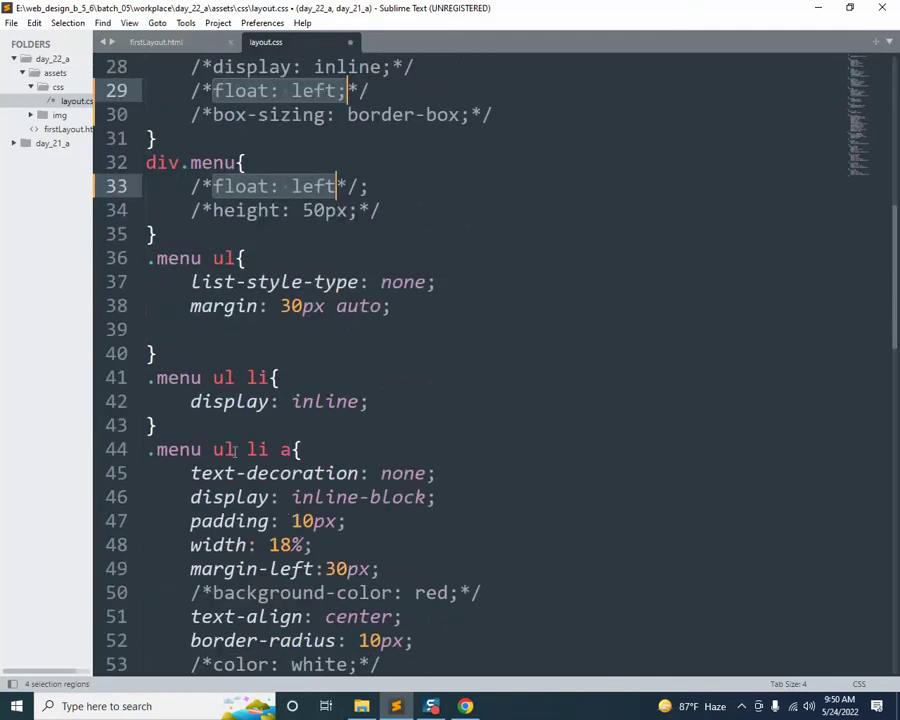
{"action": "scroll", "coordinate": [245, 460], "scroll_direction": "down", "scroll_amount": 2}
{"action": "scroll", "coordinate": [253, 463], "scroll_direction": "down", "scroll_amount": 6}
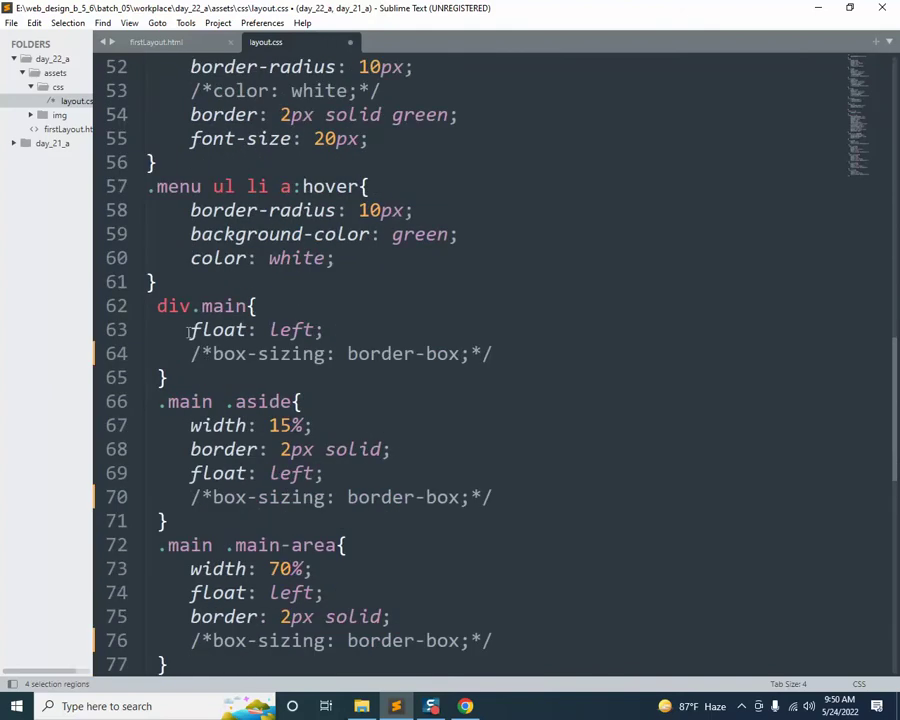
{"action": "left_click_drag", "start_coordinate": [189, 330], "coordinate": [323, 331]}
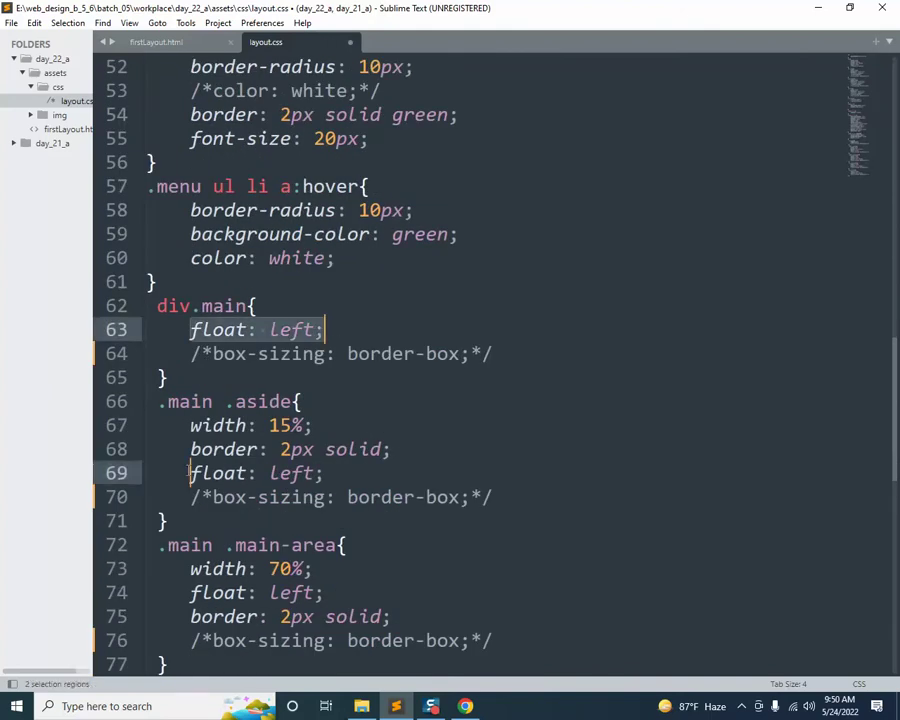
{"action": "left_click_drag", "start_coordinate": [191, 473], "coordinate": [323, 473], "text": "ctrl"}
{"action": "scroll", "coordinate": [374, 481], "scroll_direction": "down", "scroll_amount": 2}
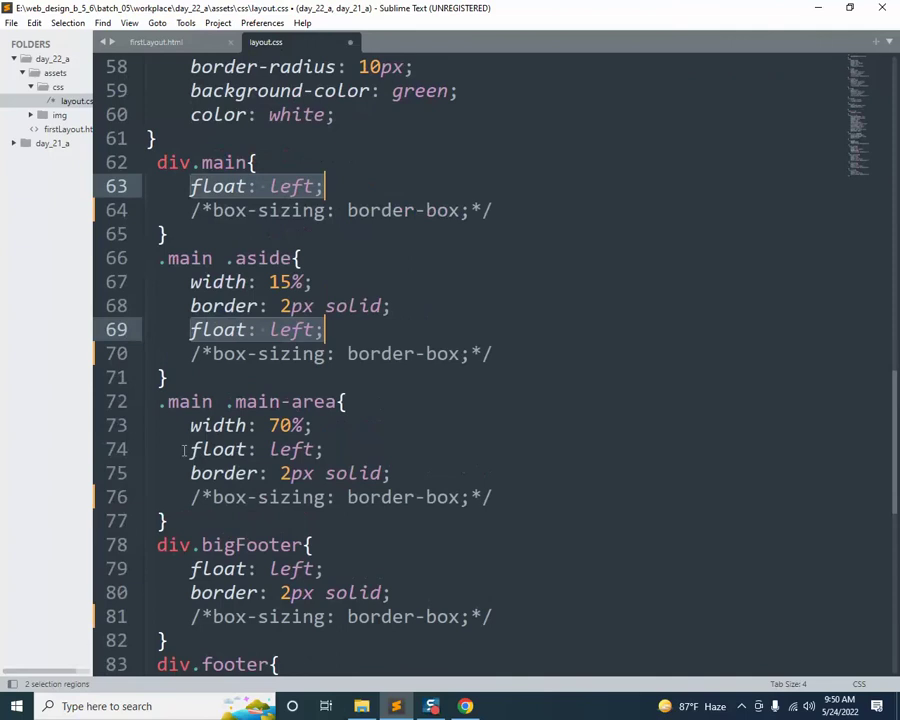
{"action": "left_click_drag", "start_coordinate": [189, 449], "coordinate": [348, 453], "text": "ctrl"}
{"action": "scroll", "coordinate": [348, 453], "scroll_direction": "down", "scroll_amount": 3}
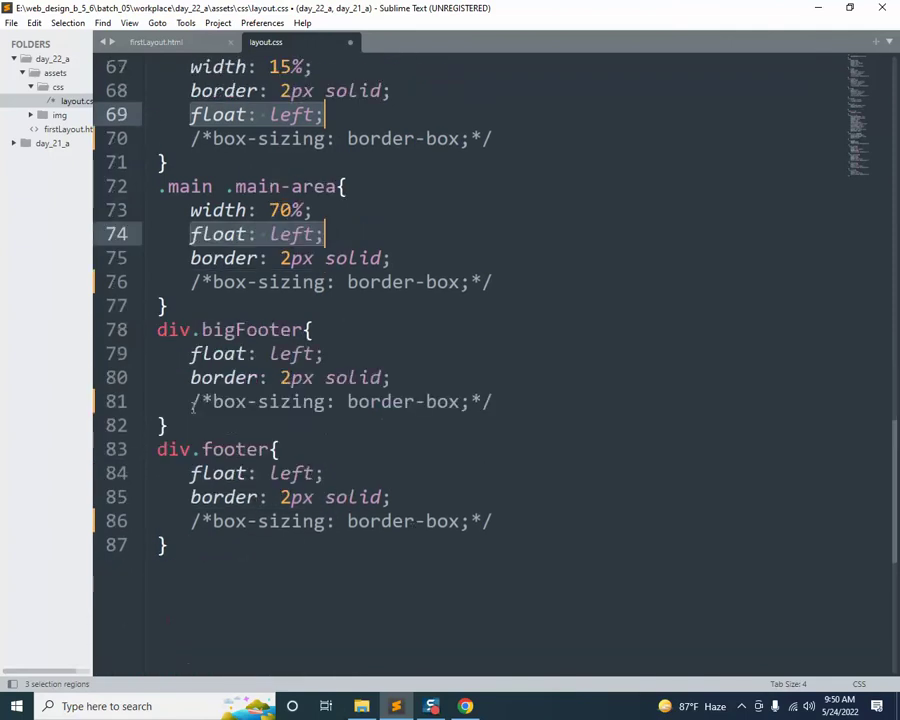
{"action": "left_click_drag", "start_coordinate": [189, 354], "coordinate": [343, 363], "text": "ctrl"}
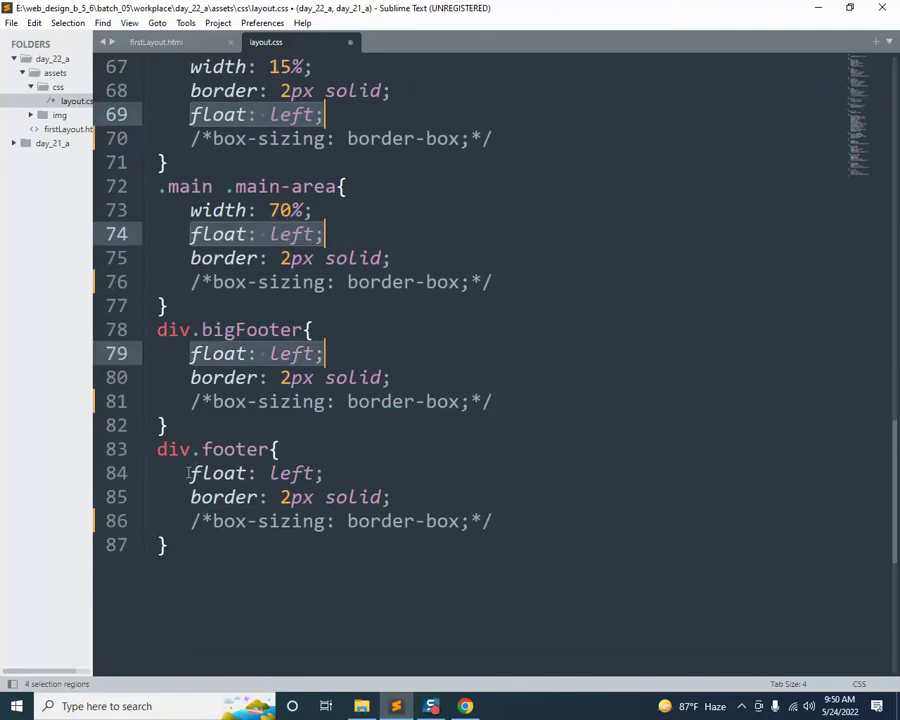
{"action": "left_click_drag", "start_coordinate": [191, 473], "coordinate": [338, 483], "text": "ctrl"}
{"action": "key", "text": "ctrl+slash"}
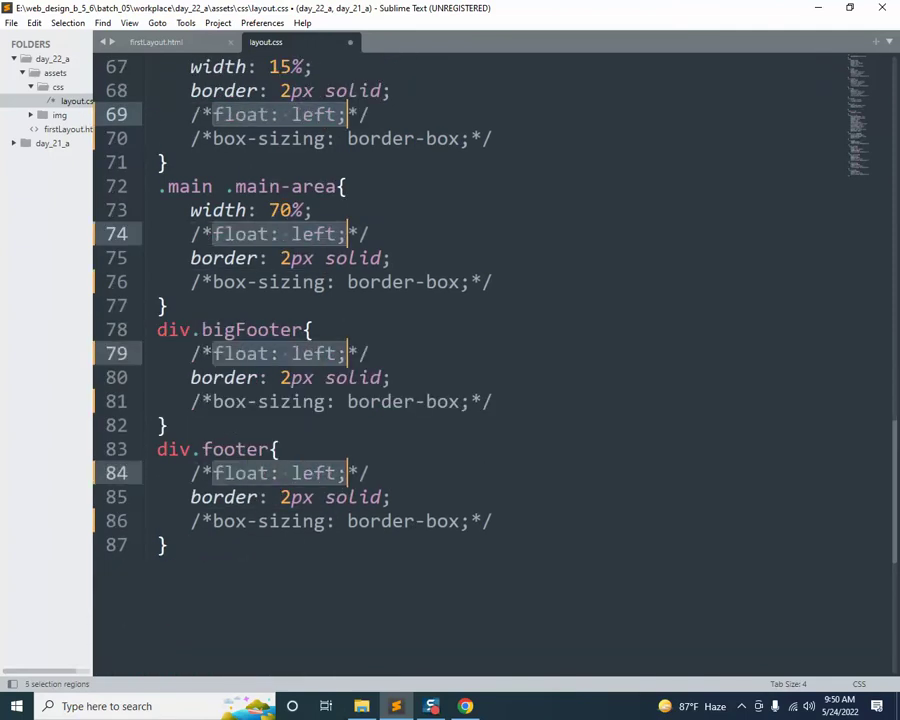
{"action": "key", "text": "ctrl+s"}
Reload firstLayout.html in Chrome to check the layout, and return to layout.css in Sublime Text
{"action": "scroll", "coordinate": [300, 480], "scroll_direction": "up", "scroll_amount": 20}
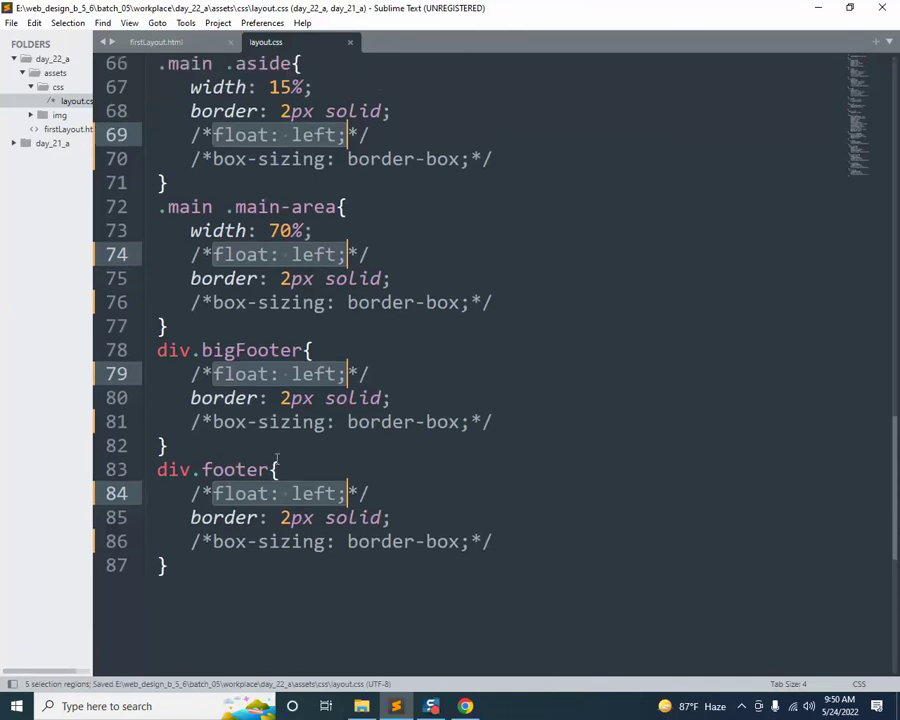
{"action": "scroll", "coordinate": [236, 333], "scroll_direction": "up", "scroll_amount": 2}
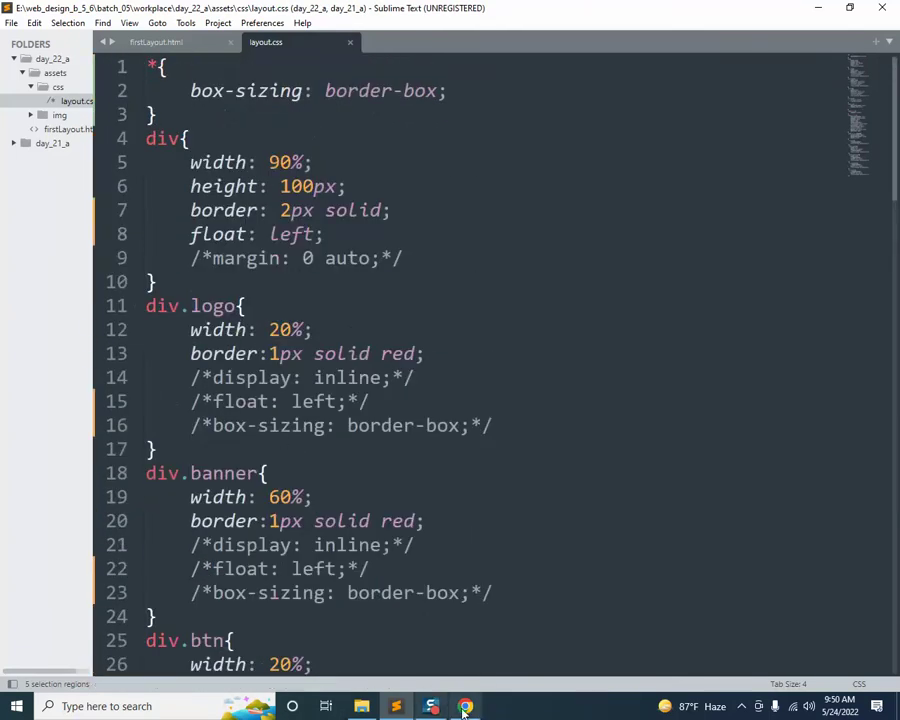
{"action": "key", "text": "alt+Tab"}
{"action": "left_click", "coordinate": [60, 36]}
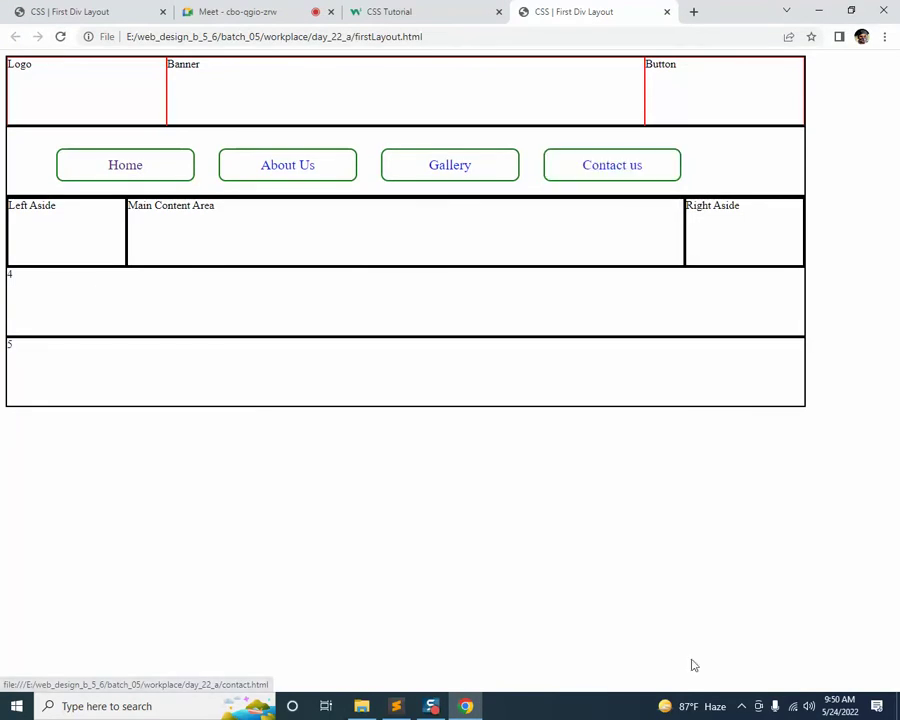
{"action": "left_click", "coordinate": [396, 706]}
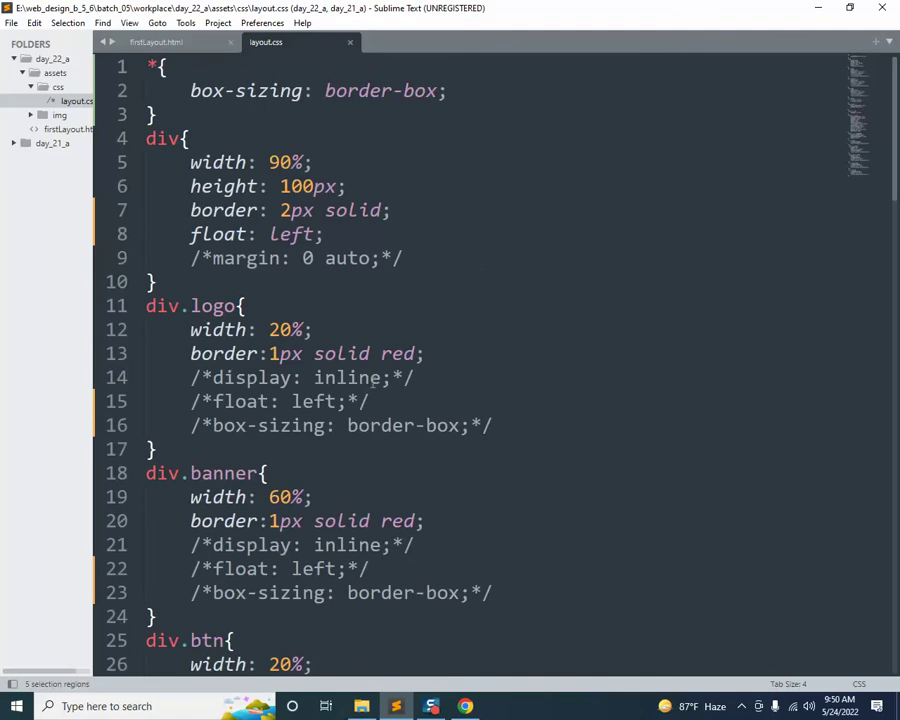
Delete the commented-out display, float and box-sizing lines from the div.logo rule, save the file, and check the page in Chrome
{"action": "scroll", "coordinate": [373, 378], "scroll_direction": "down", "scroll_amount": 1}
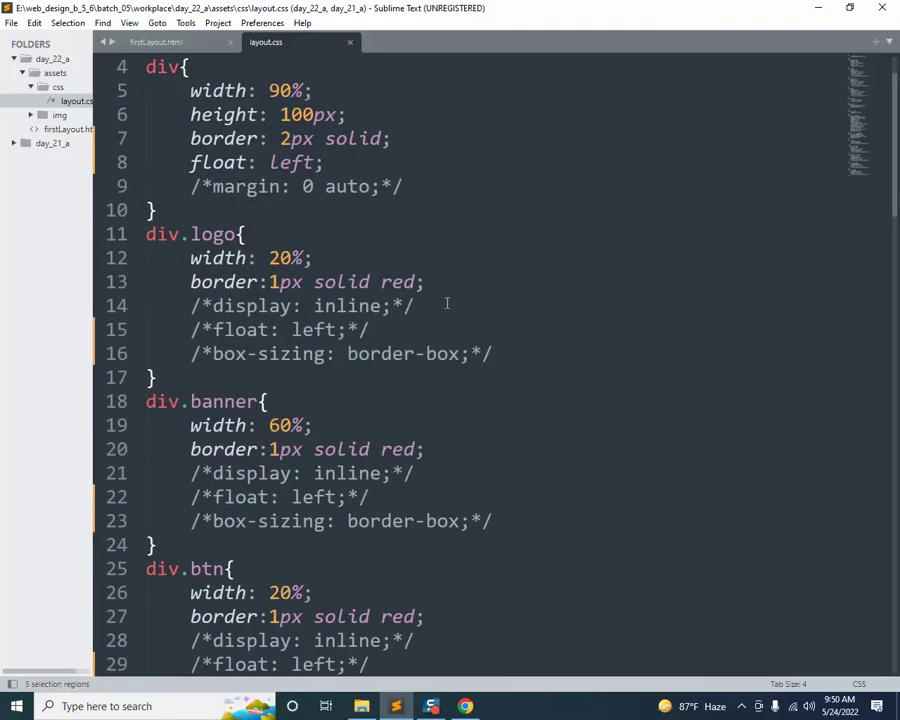
{"action": "left_click_drag", "start_coordinate": [190, 329], "coordinate": [554, 359]}
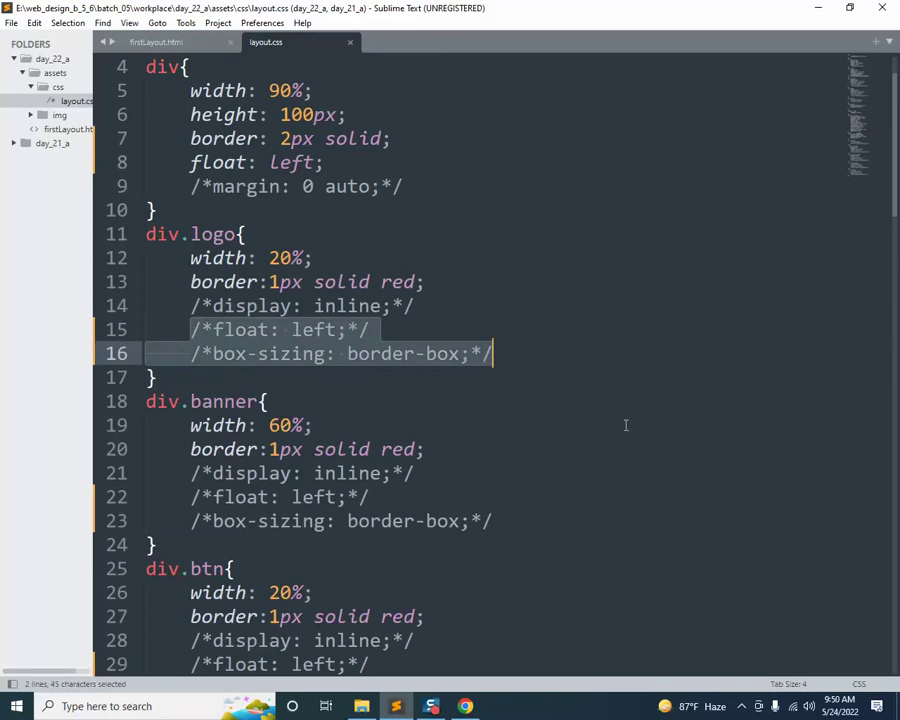
{"action": "left_click_drag", "start_coordinate": [146, 306], "coordinate": [531, 373]}
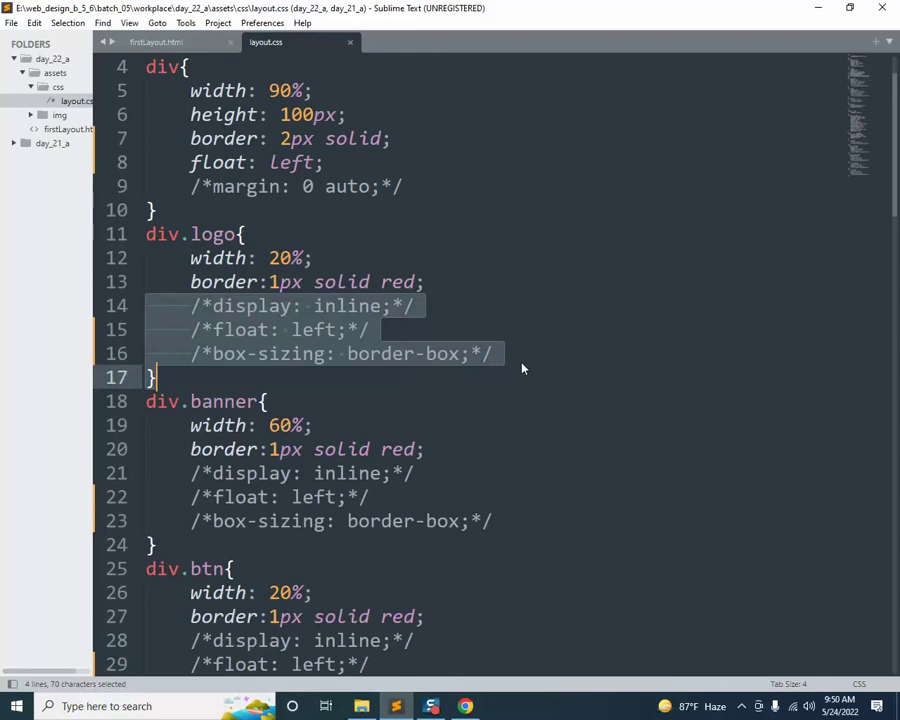
{"action": "left_click_drag", "start_coordinate": [426, 282], "coordinate": [484, 354]}
{"action": "key", "text": "BackSpace"}
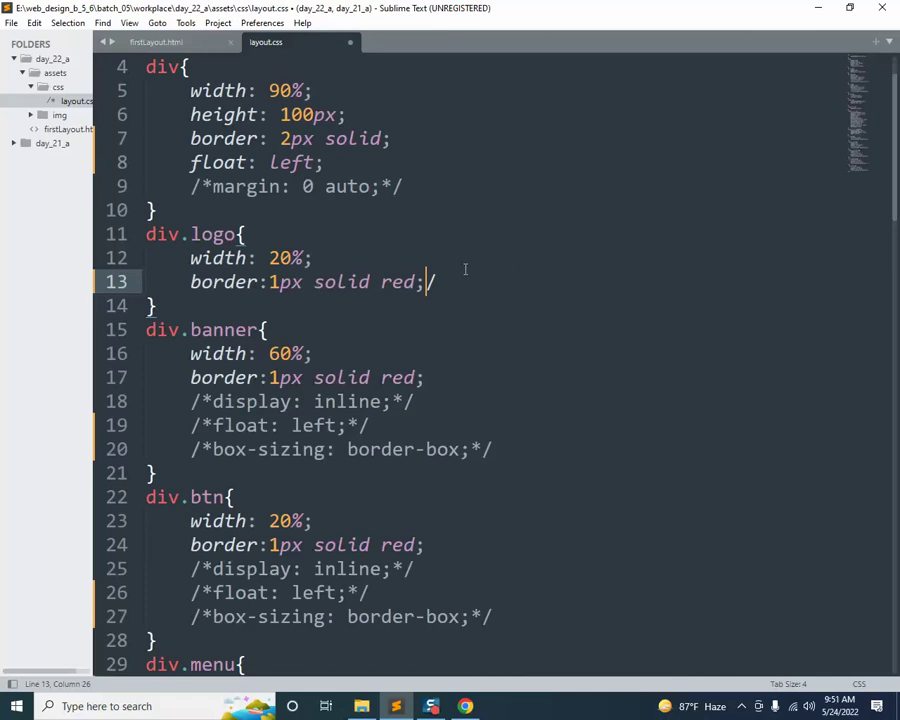
{"action": "key", "text": "BackSpace"}
{"action": "scroll", "coordinate": [184, 122], "scroll_direction": "up", "scroll_amount": 1}
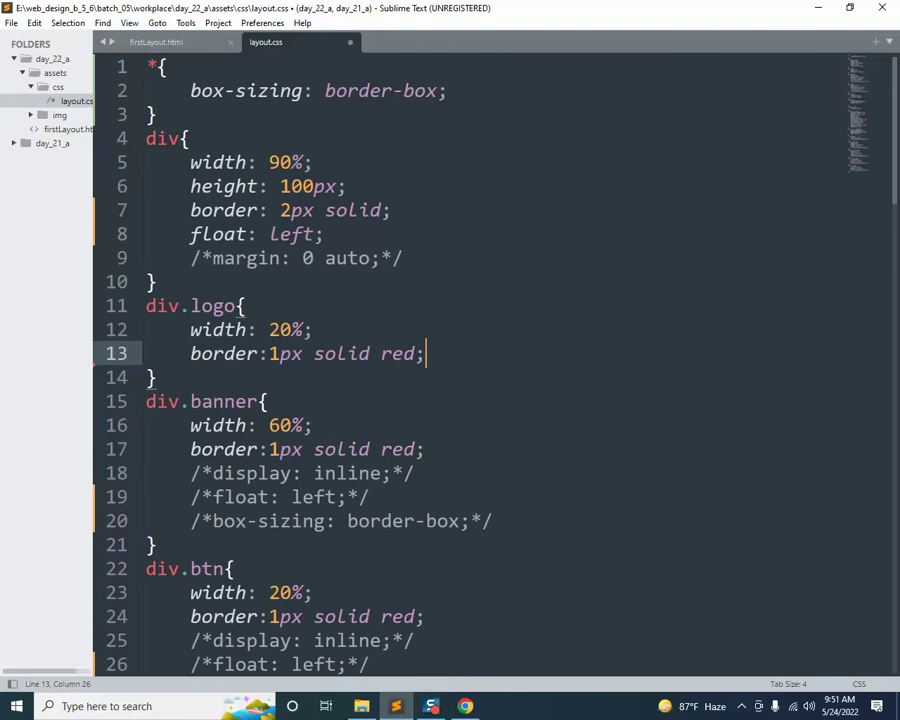
{"action": "key", "text": "ctrl+s"}
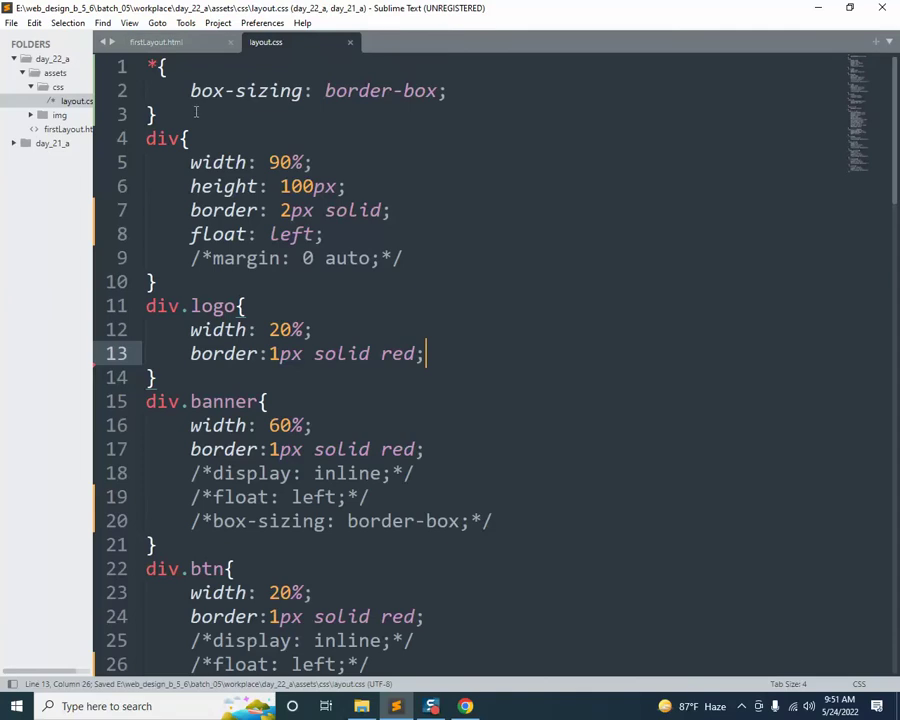
{"action": "left_click", "coordinate": [465, 706]}
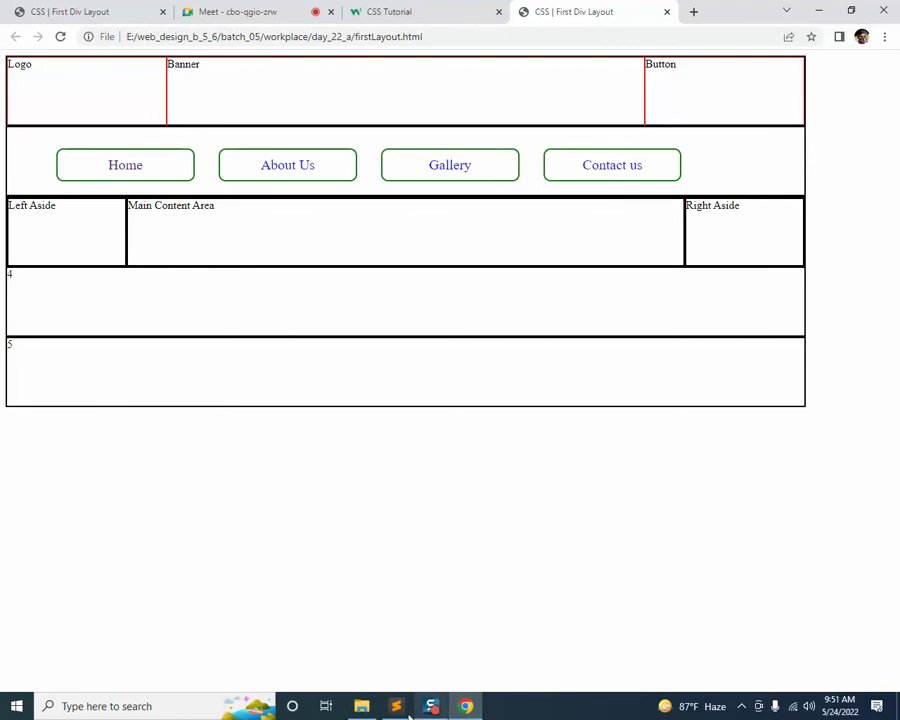
{"action": "key", "text": "alt+Tab"}
Set the general div rule's width to 100%, save, and reload firstLayout.html in Chrome to check it
{"action": "left_click", "coordinate": [290, 162]}
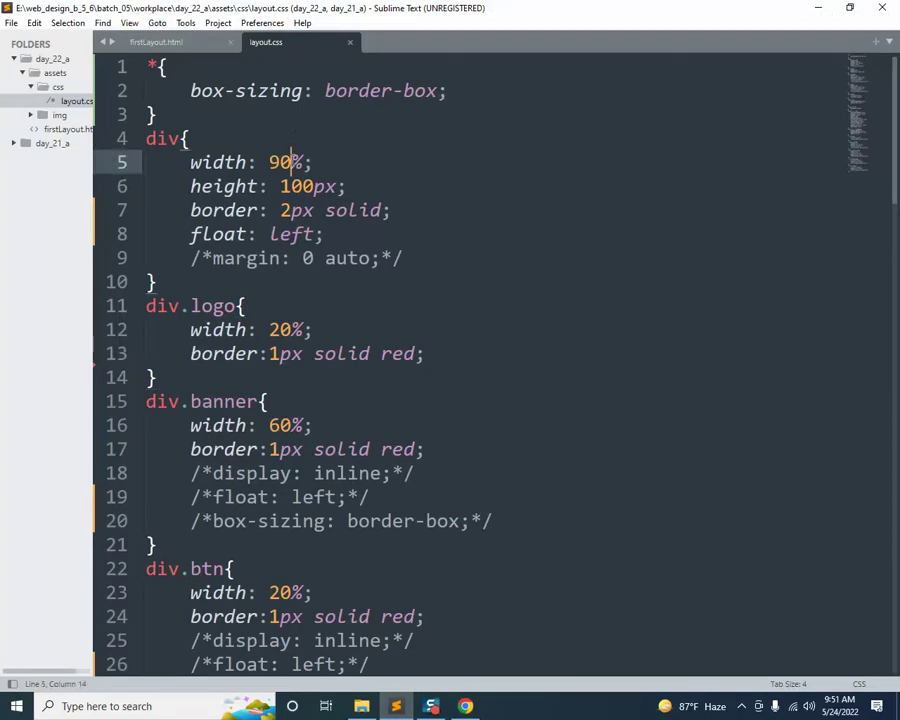
{"action": "key", "text": "BackSpace"}
{"action": "key", "text": "BackSpace"}
{"action": "type", "text": "100"}
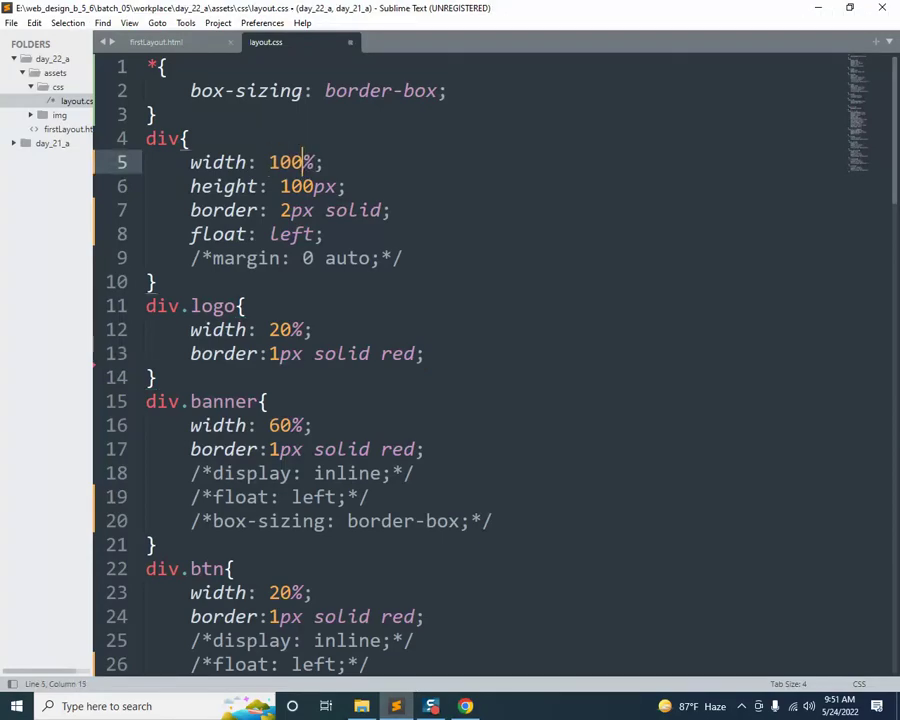
{"action": "key", "text": "ctrl+s"}
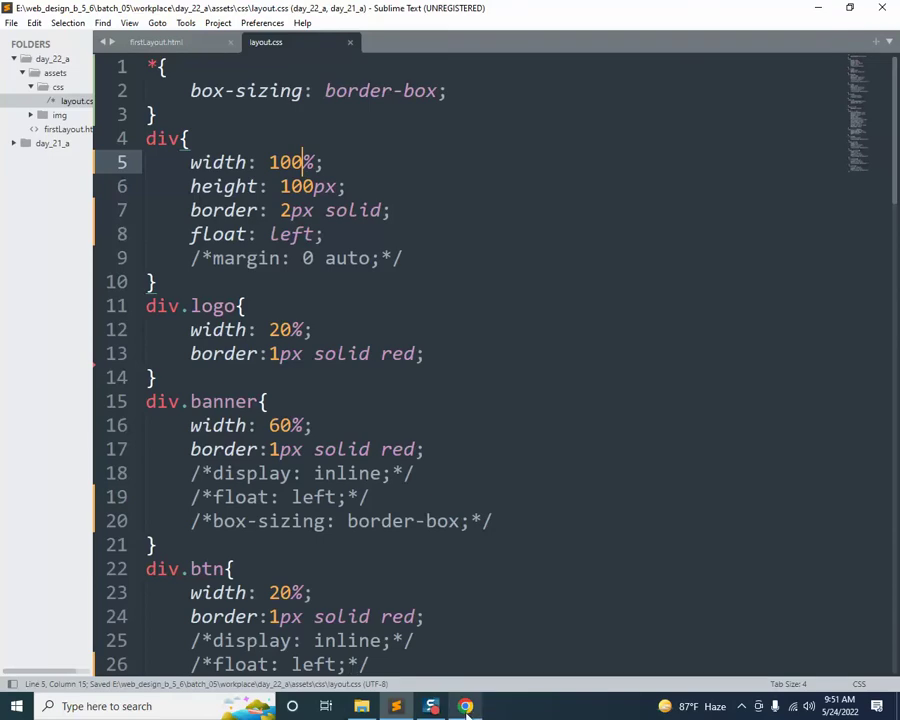
{"action": "key", "text": "alt+Tab"}
{"action": "left_click", "coordinate": [60, 36]}
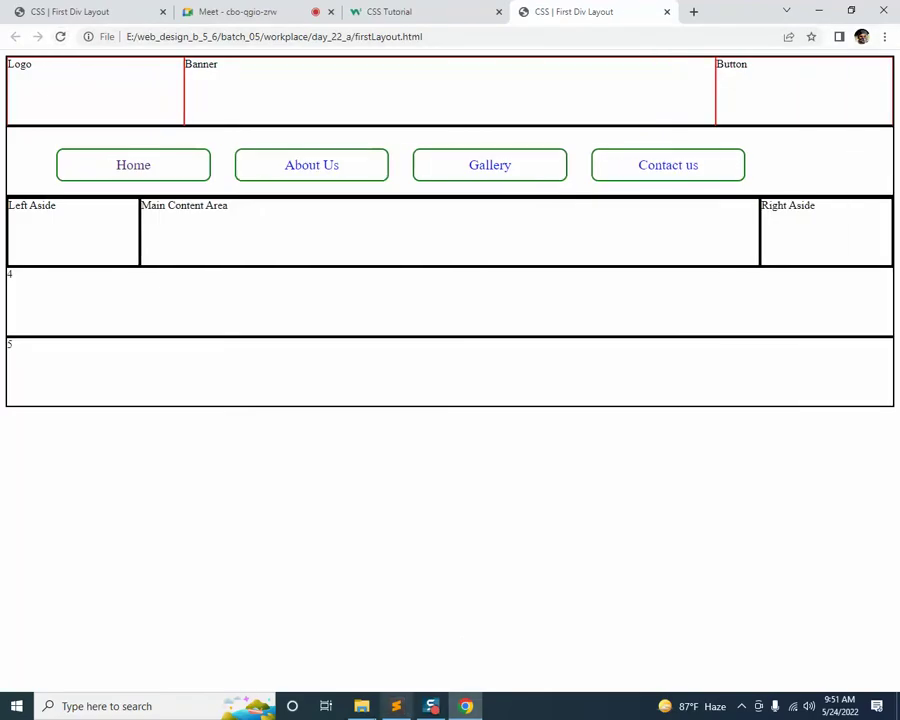
{"action": "left_click", "coordinate": [396, 706]}
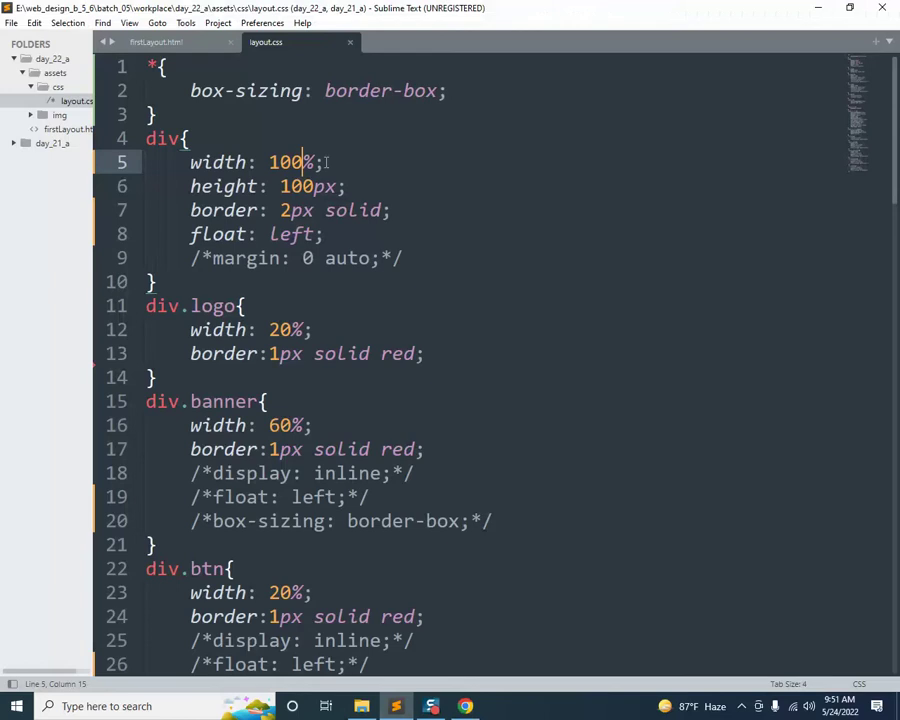
Add a body rule with margin: 0; between the universal rule and the general div rule
{"action": "left_click", "coordinate": [174, 116]}
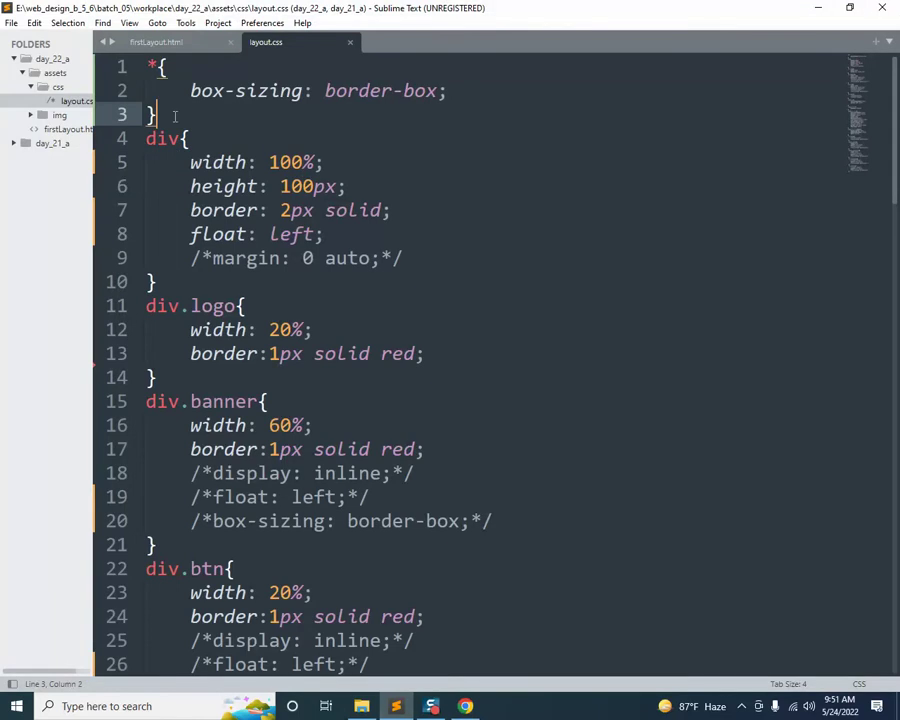
{"action": "key", "text": "Return"}
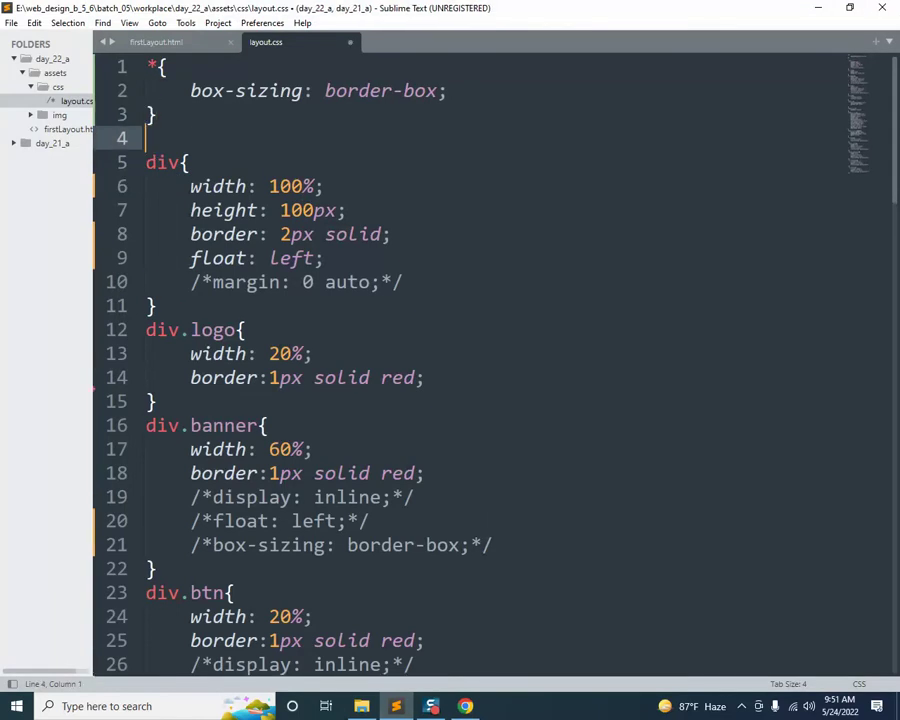
{"action": "type", "text": "body{"}
{"action": "key", "text": "Return"}
{"action": "type", "text": "ma"}
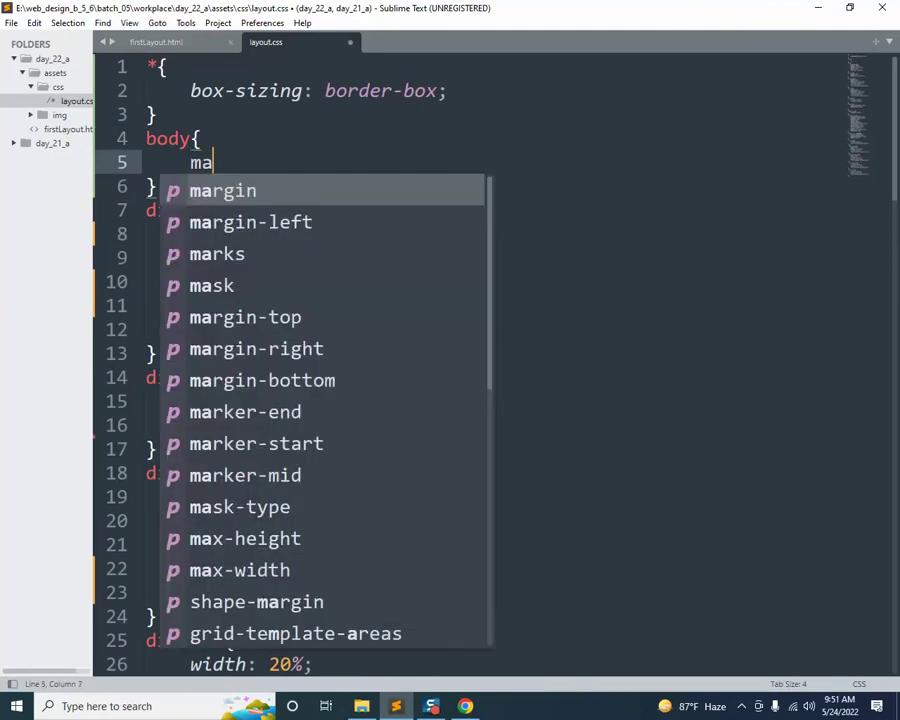
{"action": "key", "text": "Return"}
{"action": "type", "text": "0;"}
{"action": "key", "text": "Right"}
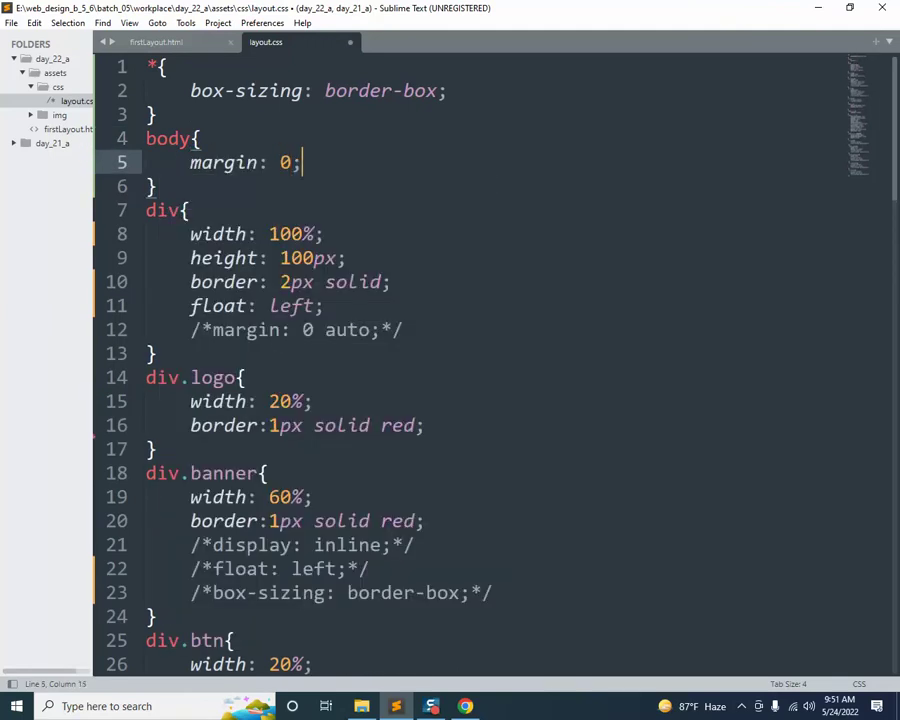
Add padding: 0; to the body rule, save, and reload firstLayout.html in Chrome to check the result
{"action": "key", "text": "Return"}
{"action": "type", "text": "p"}
{"action": "key", "text": "Return"}
{"action": "type", "text": "0;"}
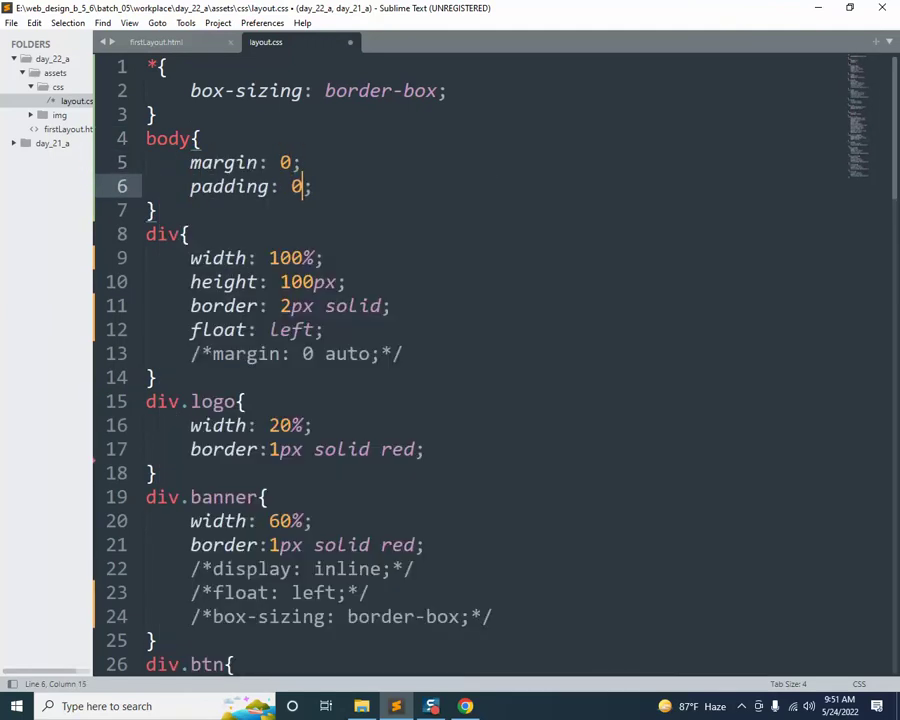
{"action": "key", "text": "ctrl+s"}
{"action": "key", "text": "alt+Tab"}
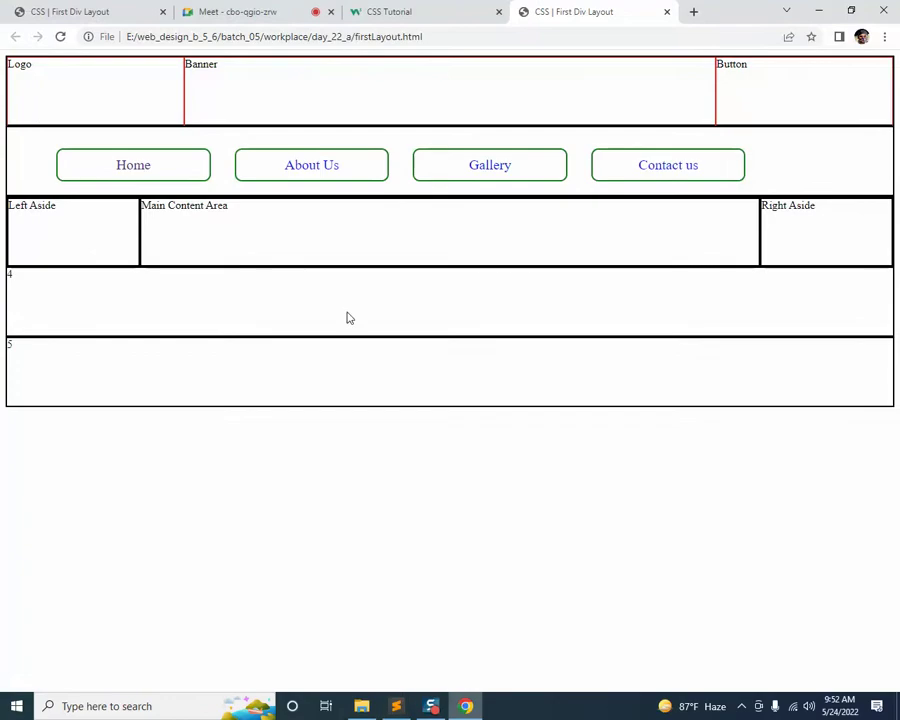
{"action": "left_click", "coordinate": [60, 37]}
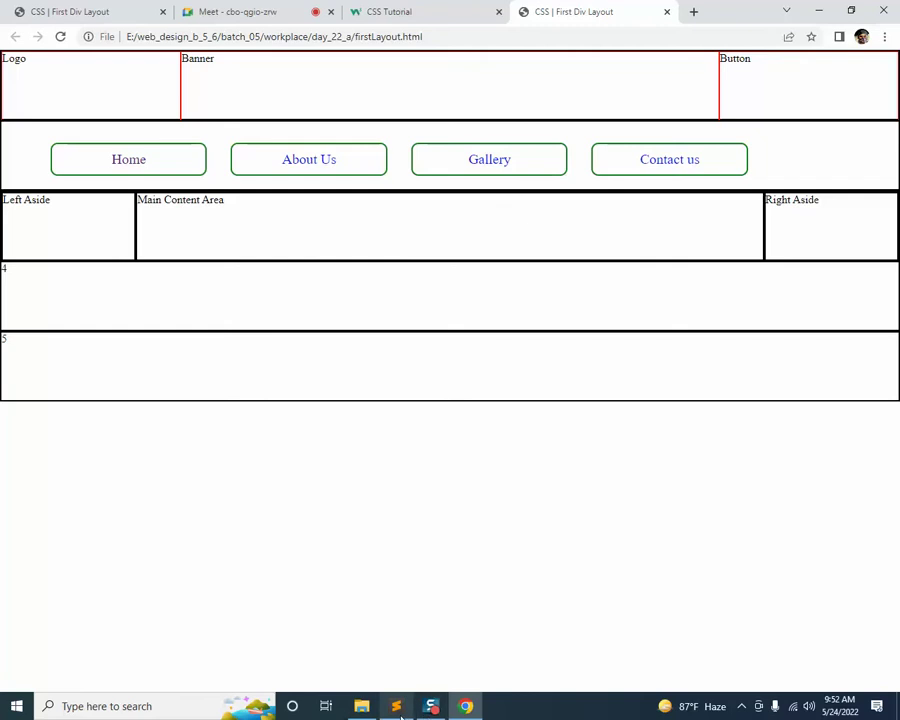
{"action": "left_click", "coordinate": [396, 706]}
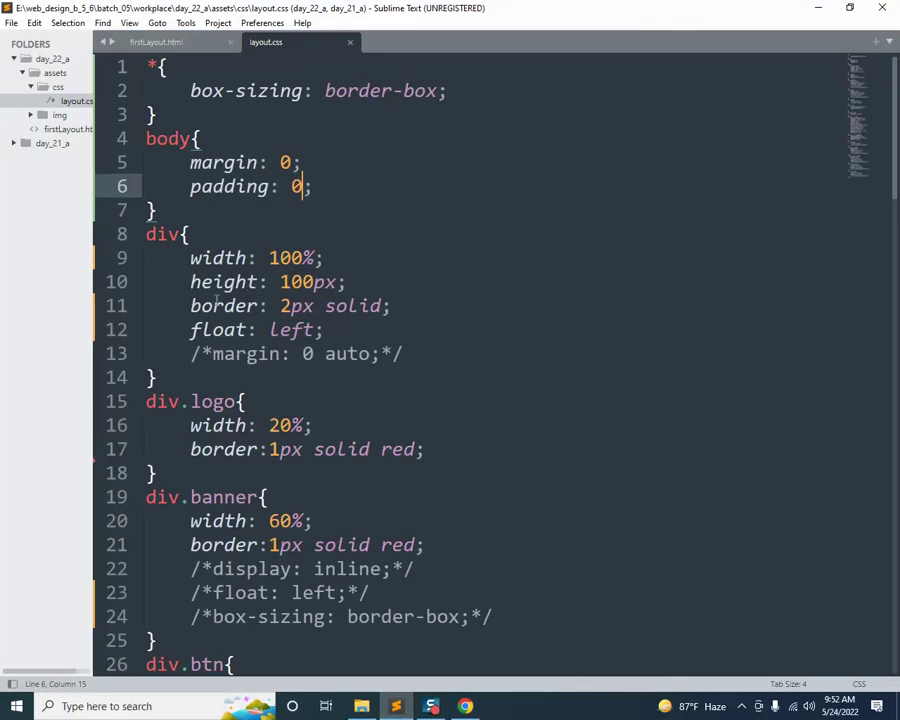
Review float: left in the general div rule against the commented-out floats below, and view the layout in Chrome
{"action": "left_click_drag", "start_coordinate": [190, 330], "coordinate": [358, 328]}
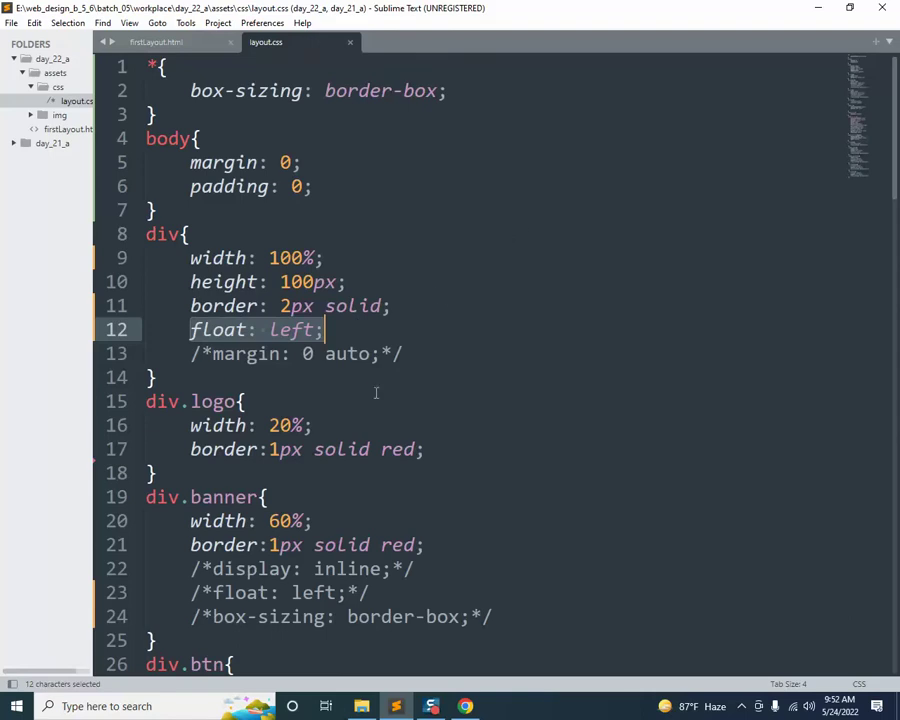
{"action": "scroll", "coordinate": [538, 466], "scroll_direction": "down", "scroll_amount": 4}
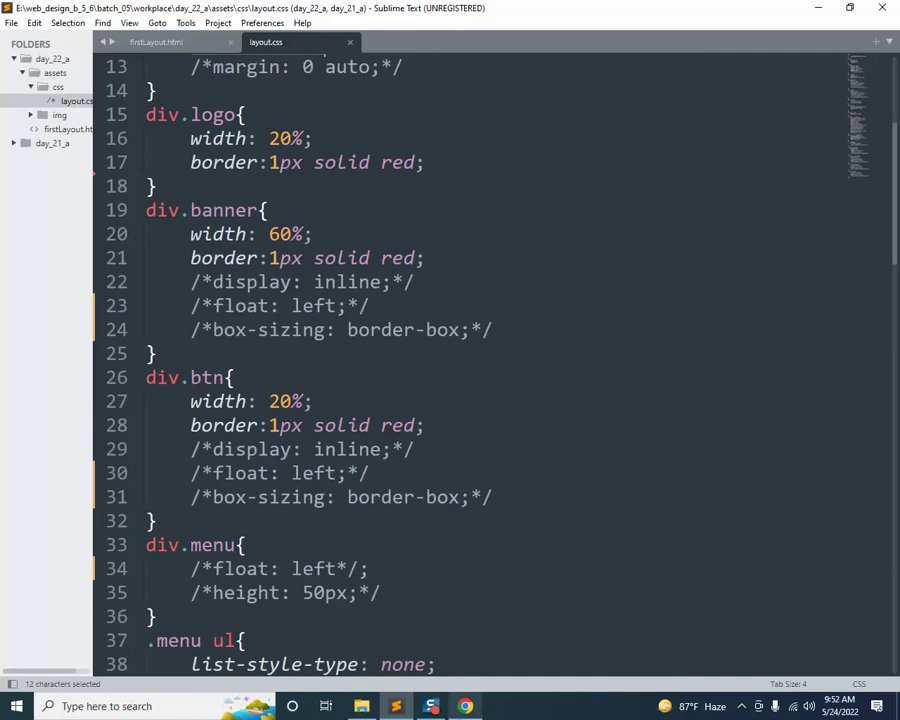
{"action": "key", "text": "alt+Tab"}
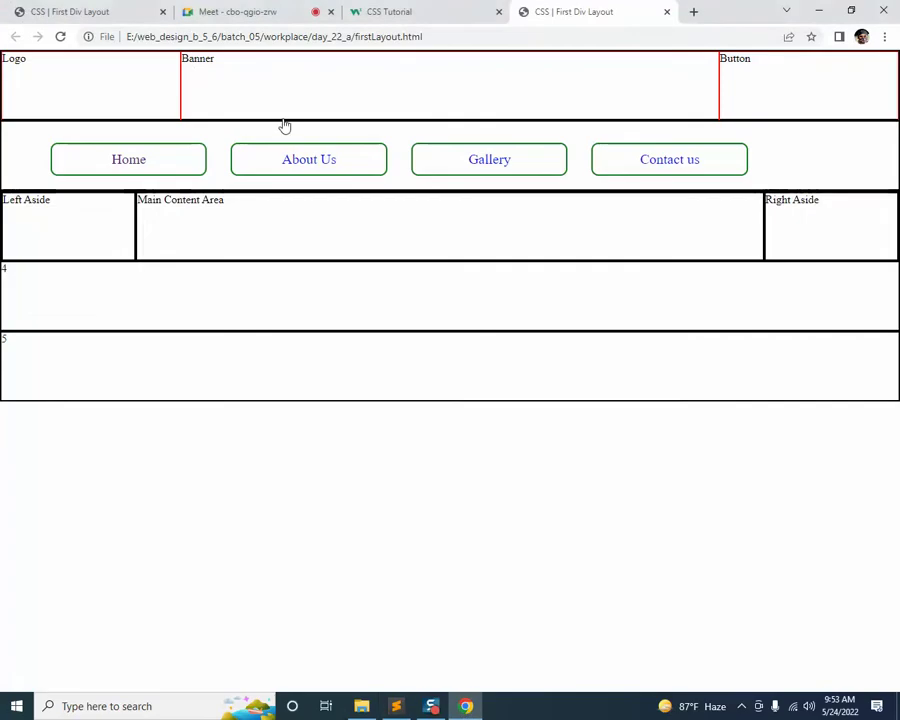
Open the CSS Display chapter of the W3Schools CSS Tutorial
{"action": "left_click", "coordinate": [384, 12]}
{"action": "left_click", "coordinate": [250, 12]}
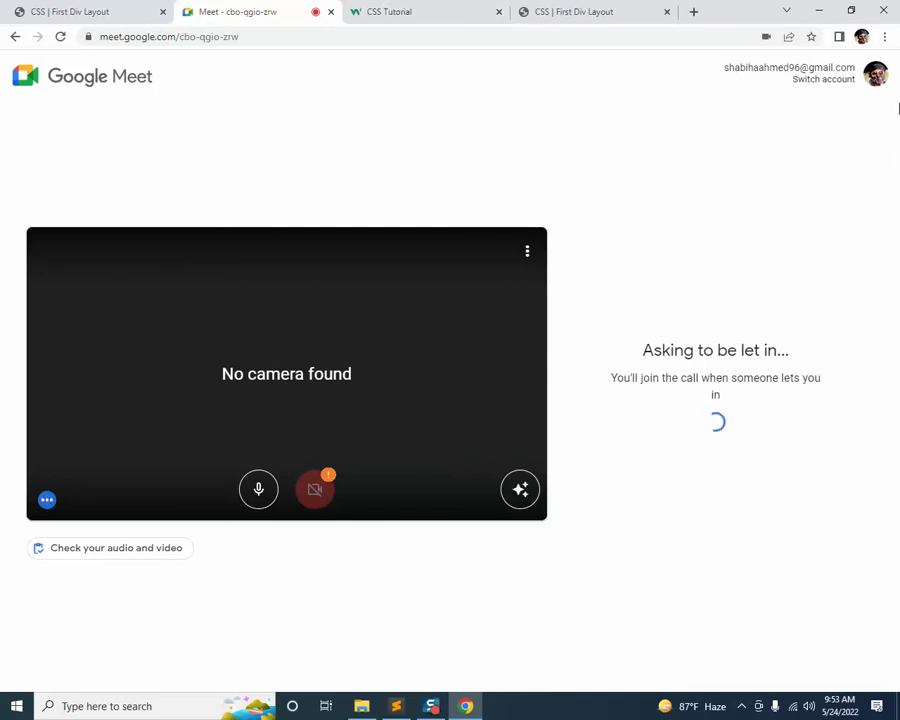
{"action": "left_click", "coordinate": [441, 8]}
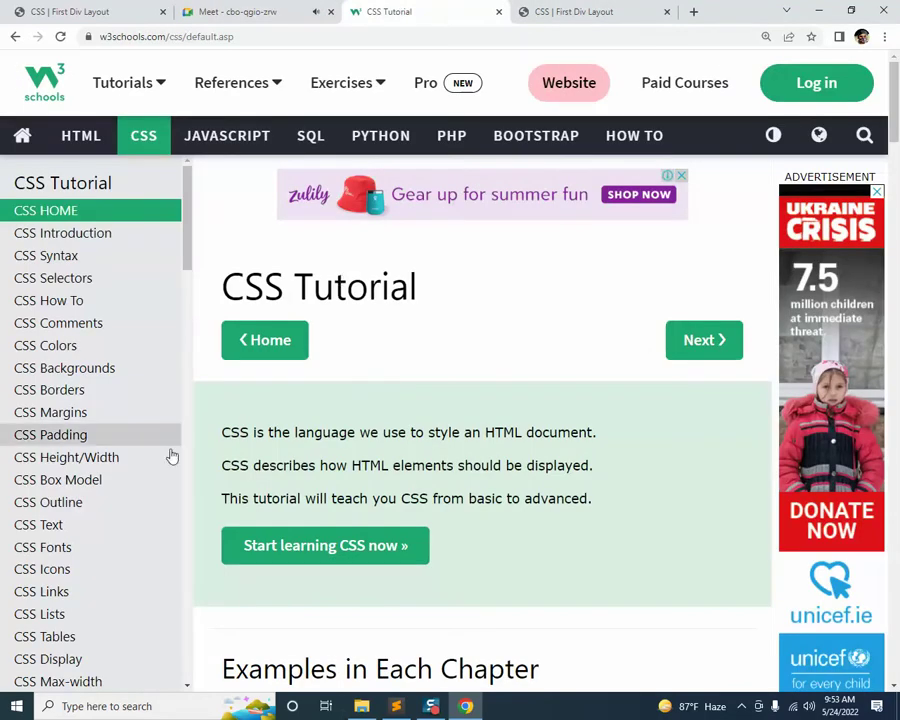
{"action": "scroll", "coordinate": [160, 454], "scroll_direction": "down", "scroll_amount": 3}
{"action": "scroll", "coordinate": [130, 440], "scroll_direction": "down", "scroll_amount": 2}
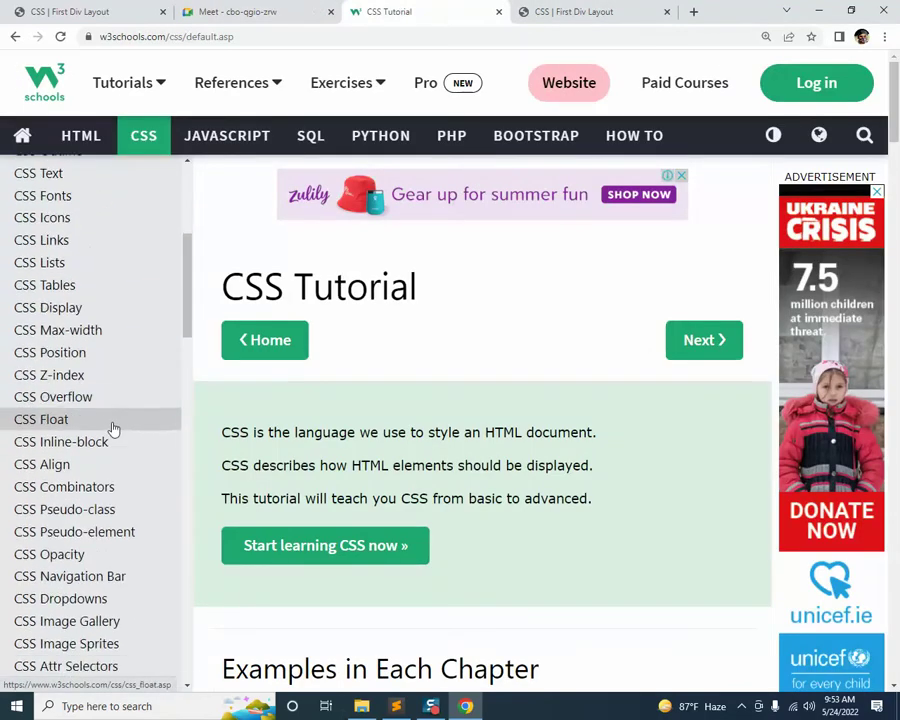
{"action": "left_click", "coordinate": [73, 310]}
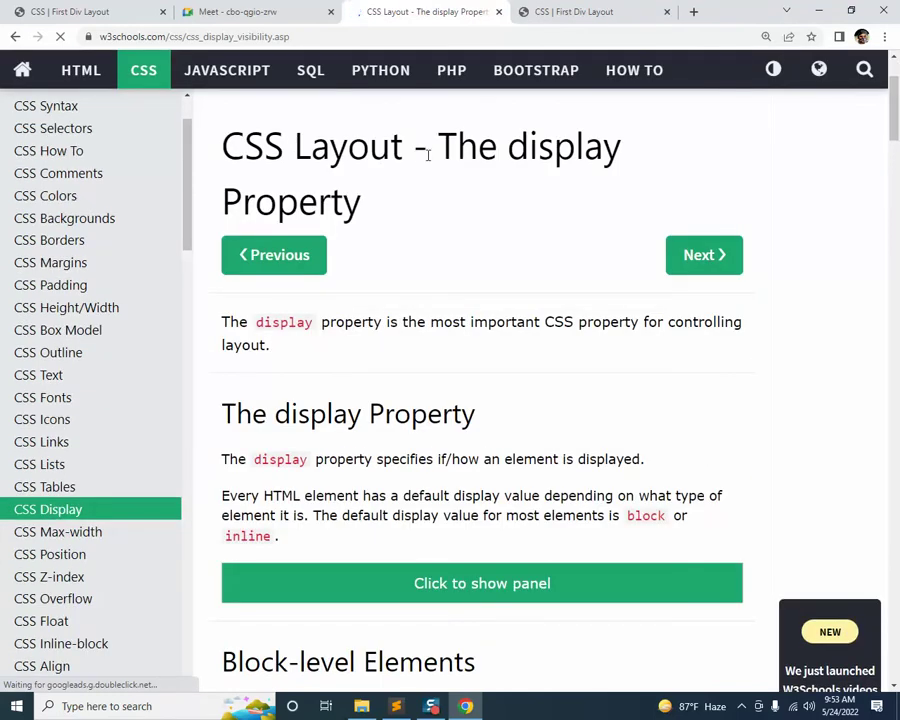
Highlight the words "CSS Layout" in the display property page's heading
{"action": "left_click_drag", "start_coordinate": [407, 148], "coordinate": [215, 152]}
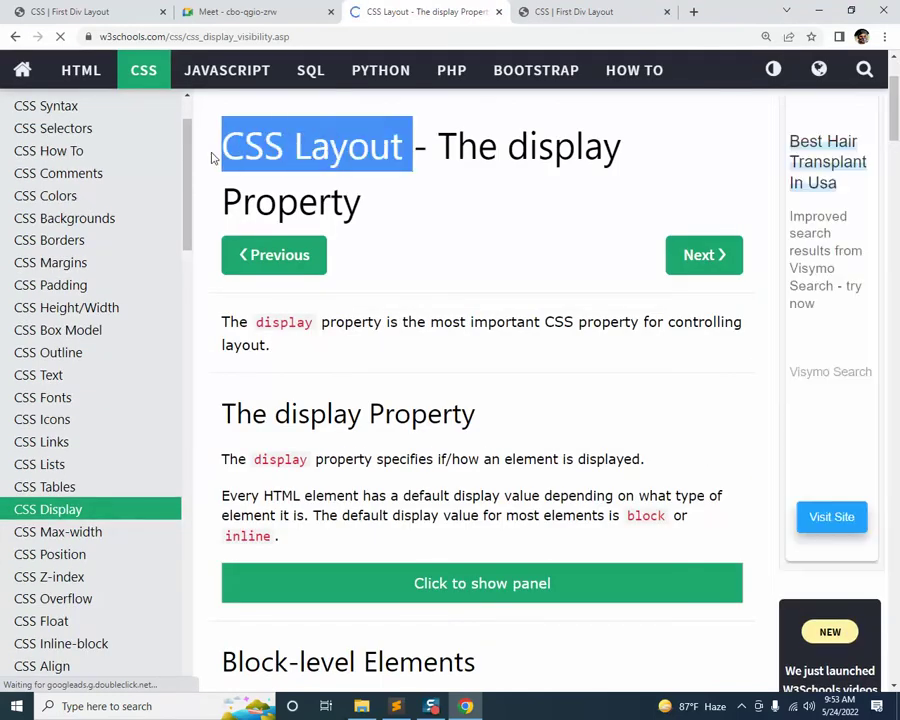
{"action": "left_click", "coordinate": [308, 163]}
{"action": "left_click_drag", "start_coordinate": [297, 150], "coordinate": [403, 148]}
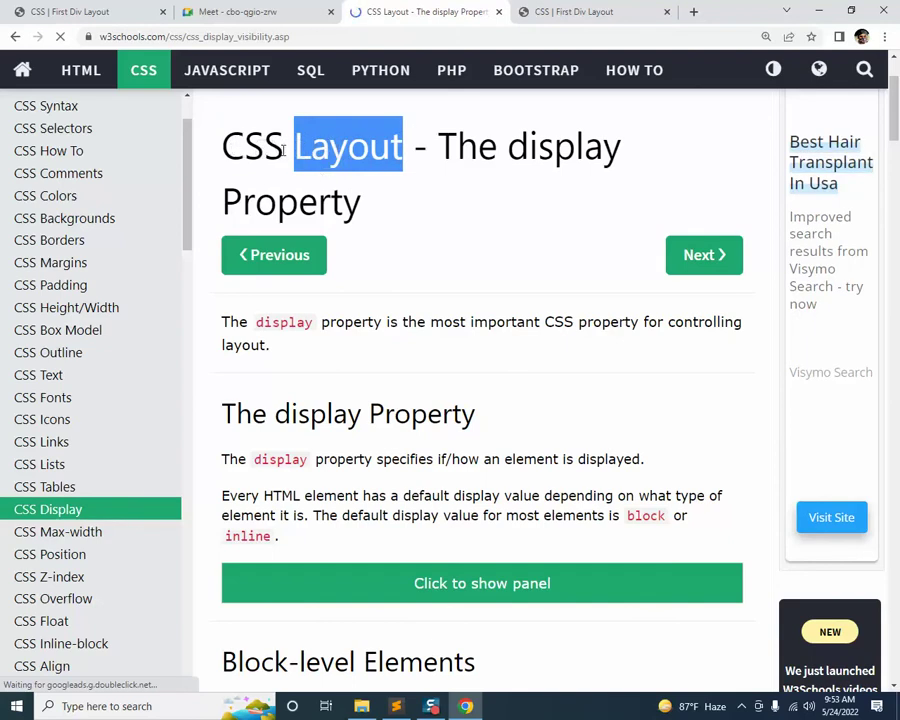
{"action": "left_click_drag", "start_coordinate": [287, 149], "coordinate": [222, 149]}
{"action": "left_click", "coordinate": [330, 152]}
{"action": "left_click_drag", "start_coordinate": [294, 148], "coordinate": [412, 150]}
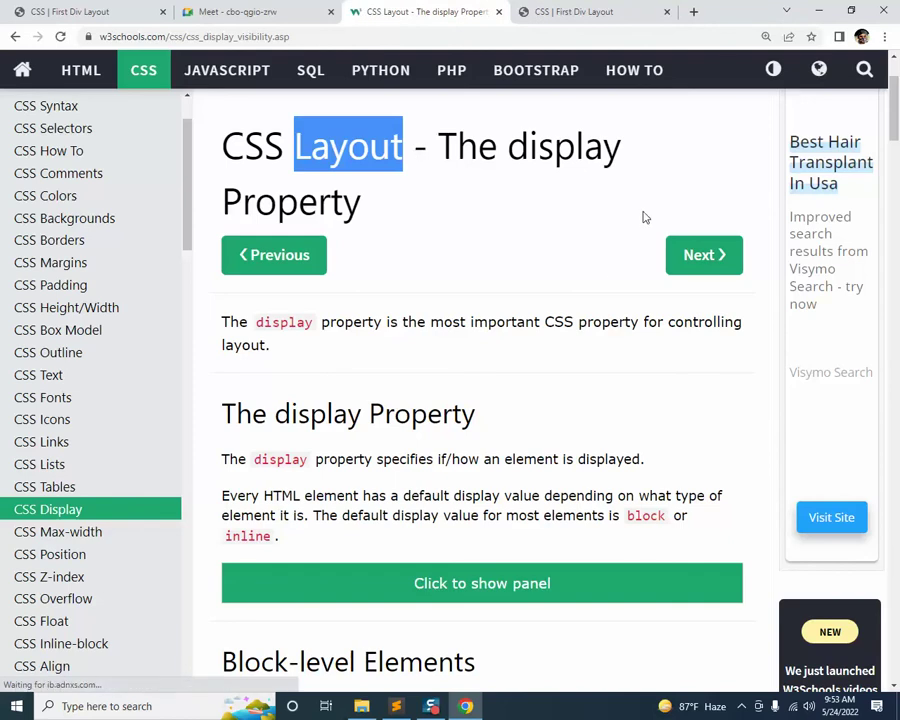
Look through the page's sections on the display property, block-level elements, inline elements and display: none
{"action": "scroll", "coordinate": [659, 341], "scroll_direction": "down", "scroll_amount": 2}
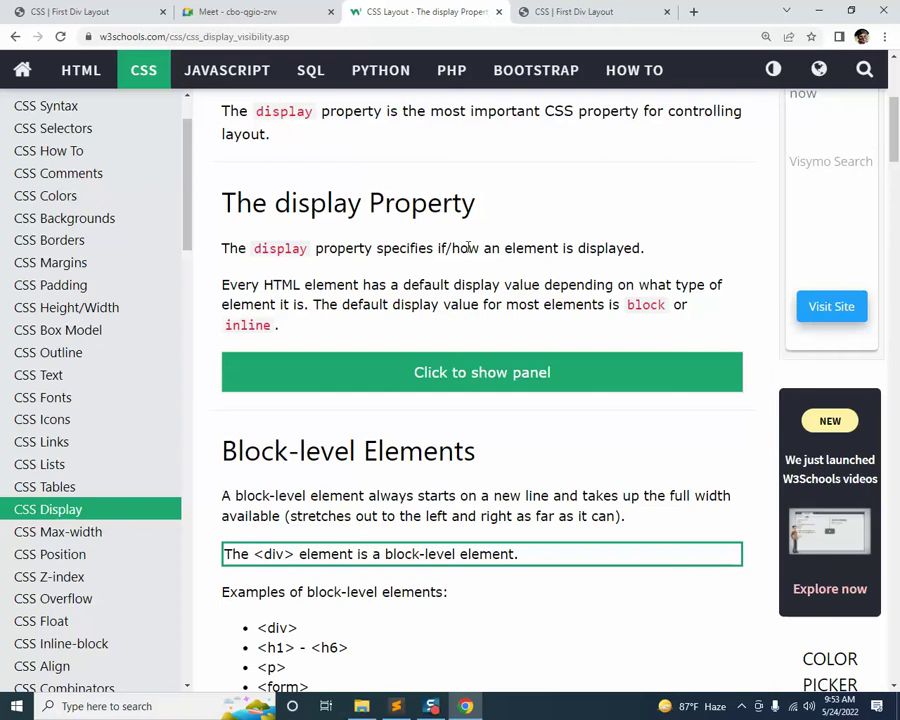
{"action": "scroll", "coordinate": [451, 295], "scroll_direction": "down", "scroll_amount": 3}
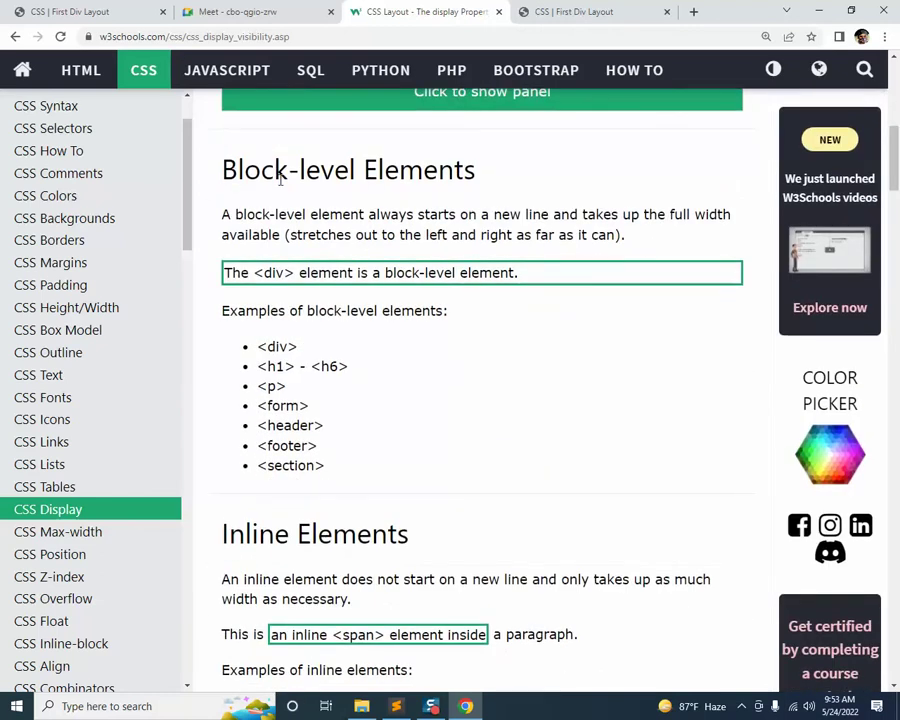
{"action": "left_click_drag", "start_coordinate": [240, 172], "coordinate": [514, 184]}
{"action": "scroll", "coordinate": [592, 392], "scroll_direction": "down", "scroll_amount": 5}
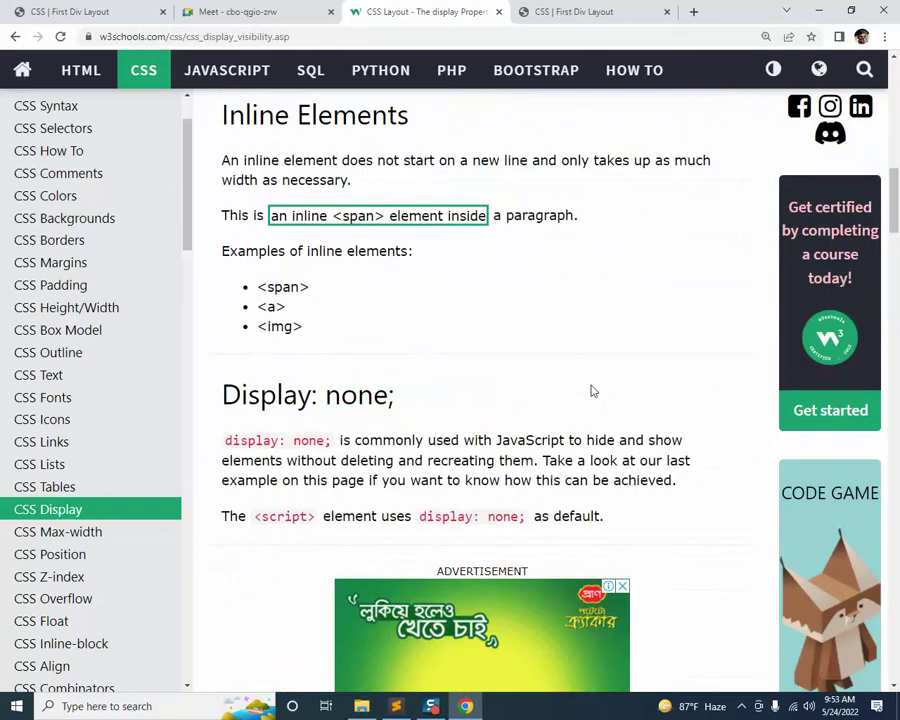
{"action": "scroll", "coordinate": [500, 328], "scroll_direction": "up", "scroll_amount": 2}
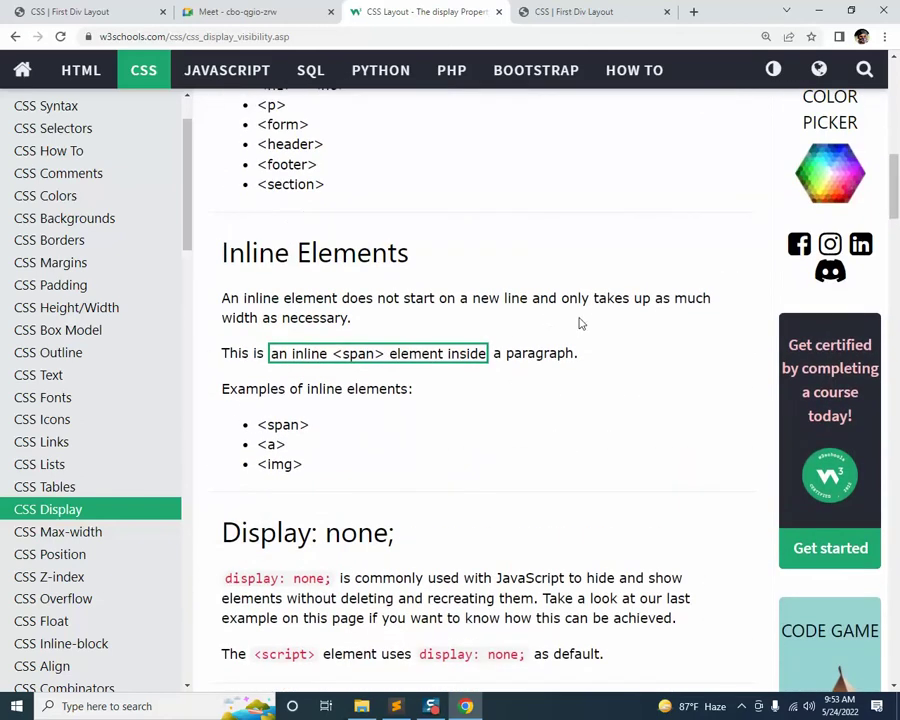
{"action": "scroll", "coordinate": [580, 323], "scroll_direction": "up", "scroll_amount": 8}
{"action": "scroll", "coordinate": [580, 323], "scroll_direction": "down", "scroll_amount": 3}
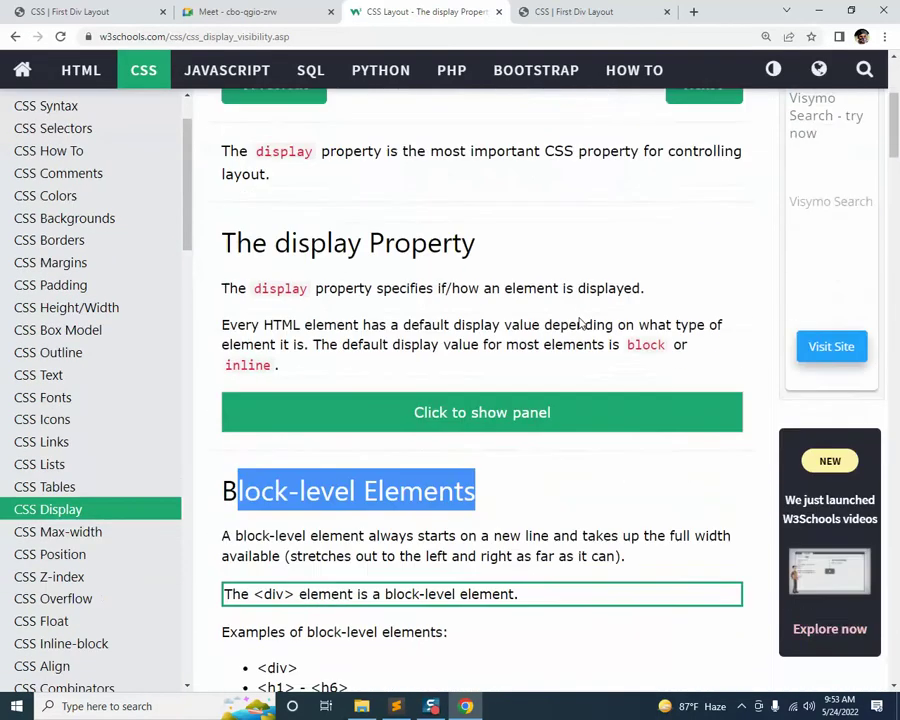
Look through the sections on overriding the default display value and on hiding elements with display:none or visibility:hidden
{"action": "scroll", "coordinate": [580, 323], "scroll_direction": "down", "scroll_amount": 10}
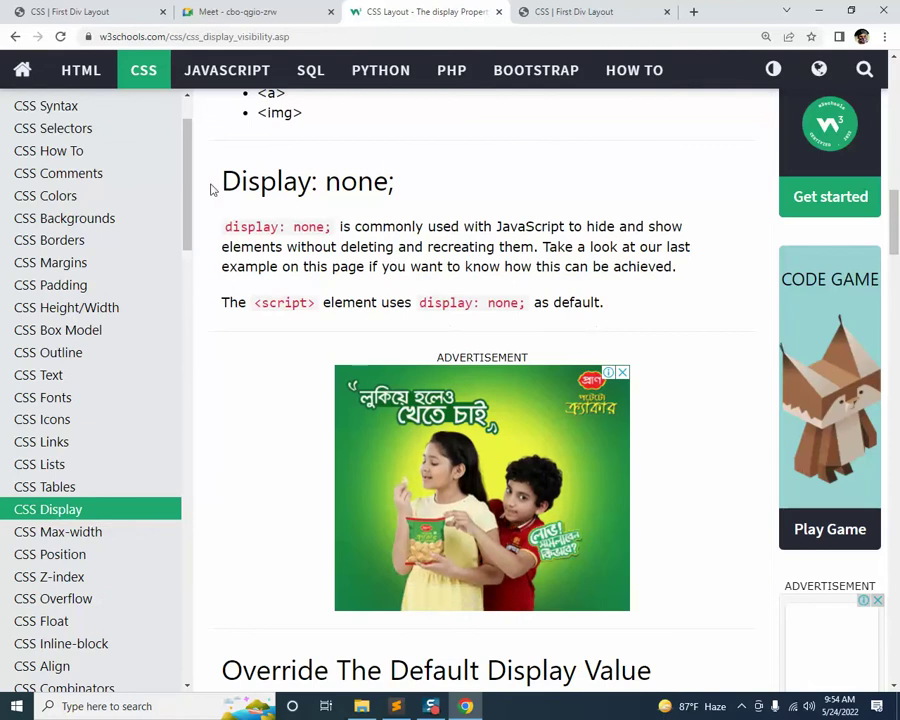
{"action": "scroll", "coordinate": [637, 258], "scroll_direction": "down", "scroll_amount": 6}
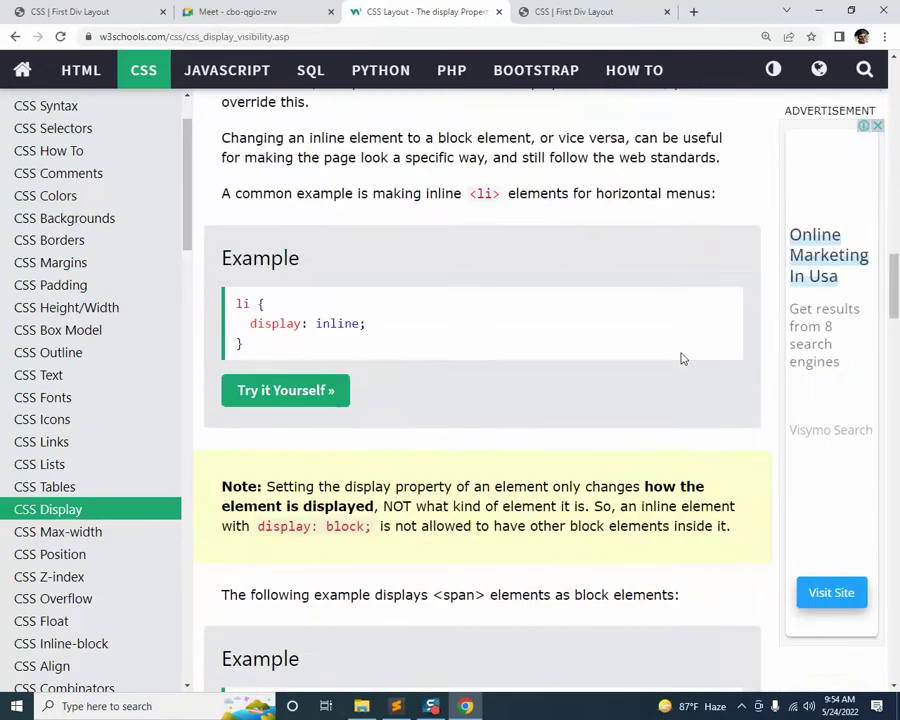
{"action": "scroll", "coordinate": [683, 358], "scroll_direction": "down", "scroll_amount": 7}
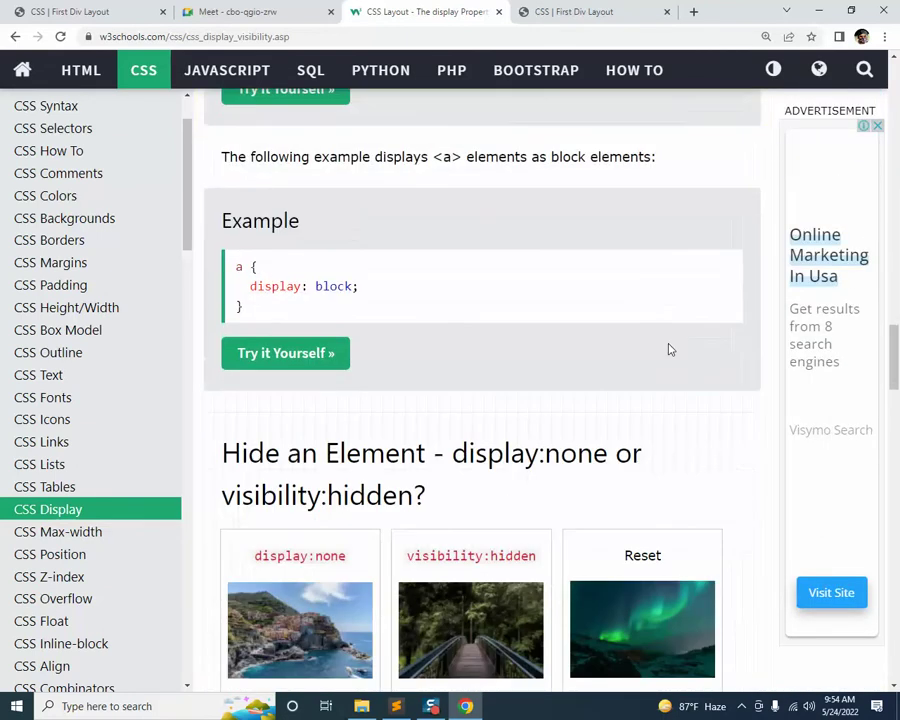
{"action": "scroll", "coordinate": [670, 350], "scroll_direction": "down", "scroll_amount": 6}
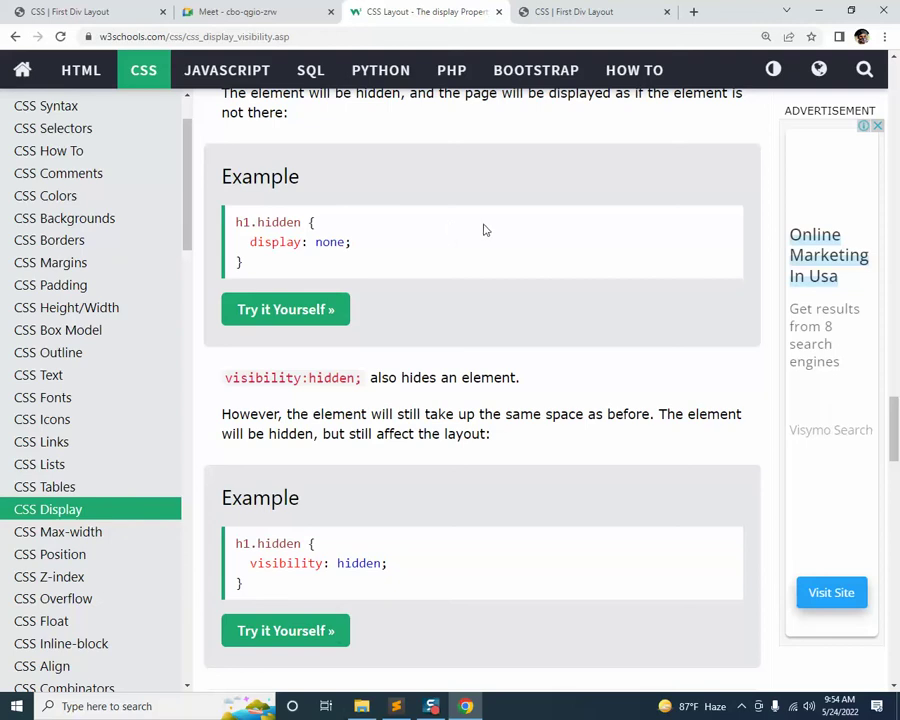
Return to the block-level and inline element sections and highlight <div> in the list of block-level examples
{"action": "scroll", "coordinate": [436, 304], "scroll_direction": "up", "scroll_amount": 10}
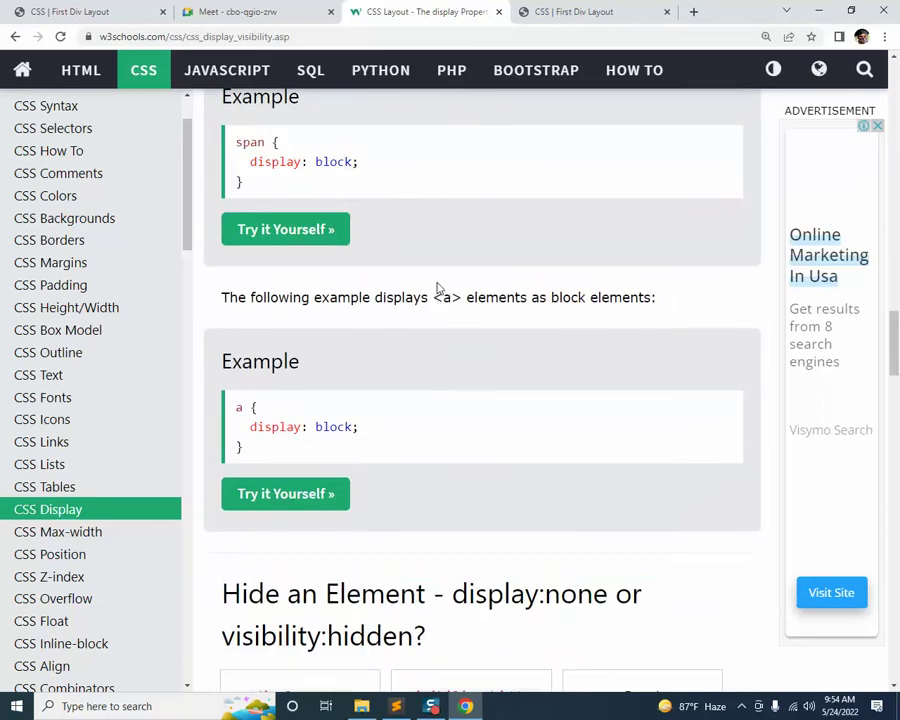
{"action": "scroll", "coordinate": [436, 288], "scroll_direction": "up", "scroll_amount": 4}
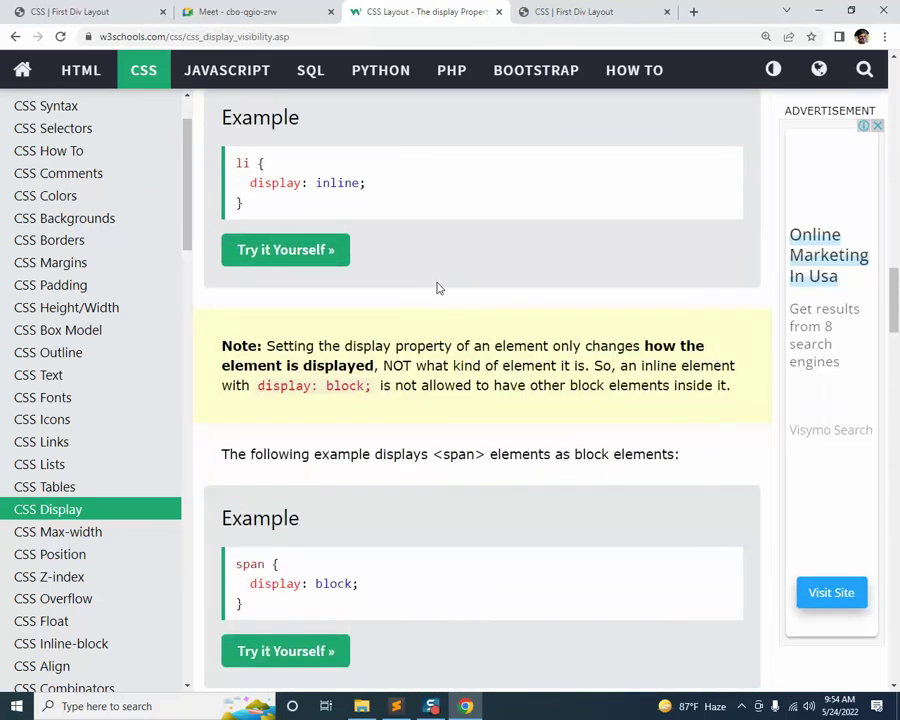
{"action": "scroll", "coordinate": [436, 288], "scroll_direction": "up", "scroll_amount": 12}
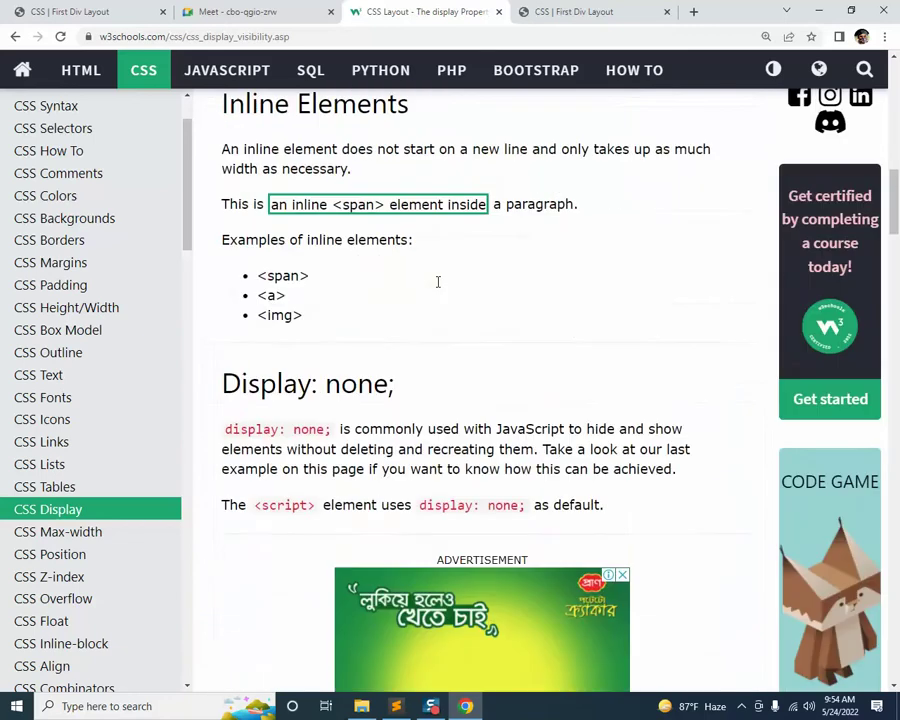
{"action": "scroll", "coordinate": [437, 282], "scroll_direction": "up", "scroll_amount": 4}
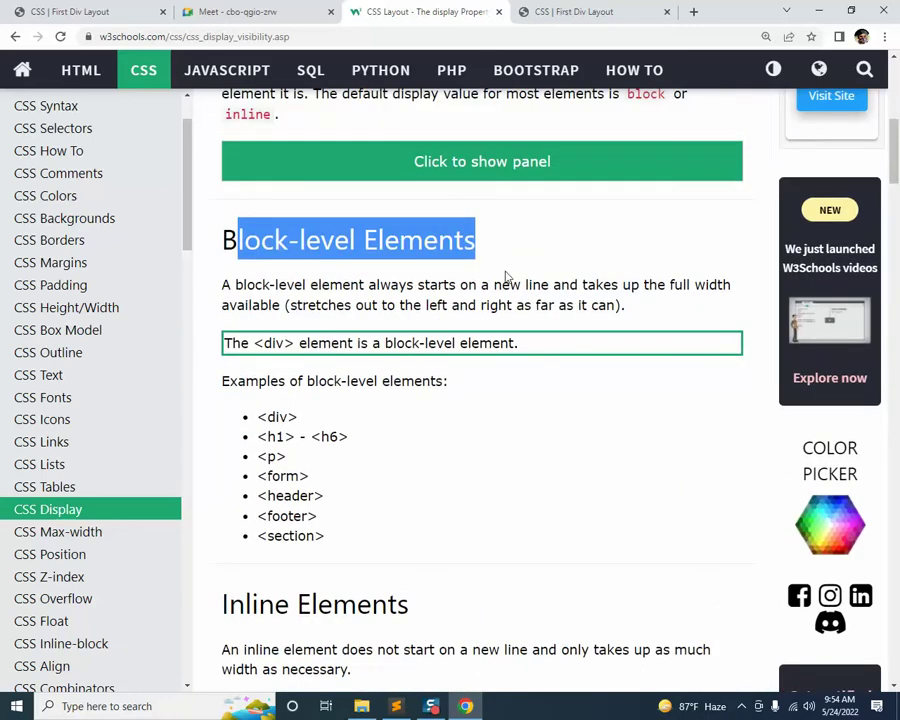
{"action": "scroll", "coordinate": [495, 290], "scroll_direction": "up", "scroll_amount": 3}
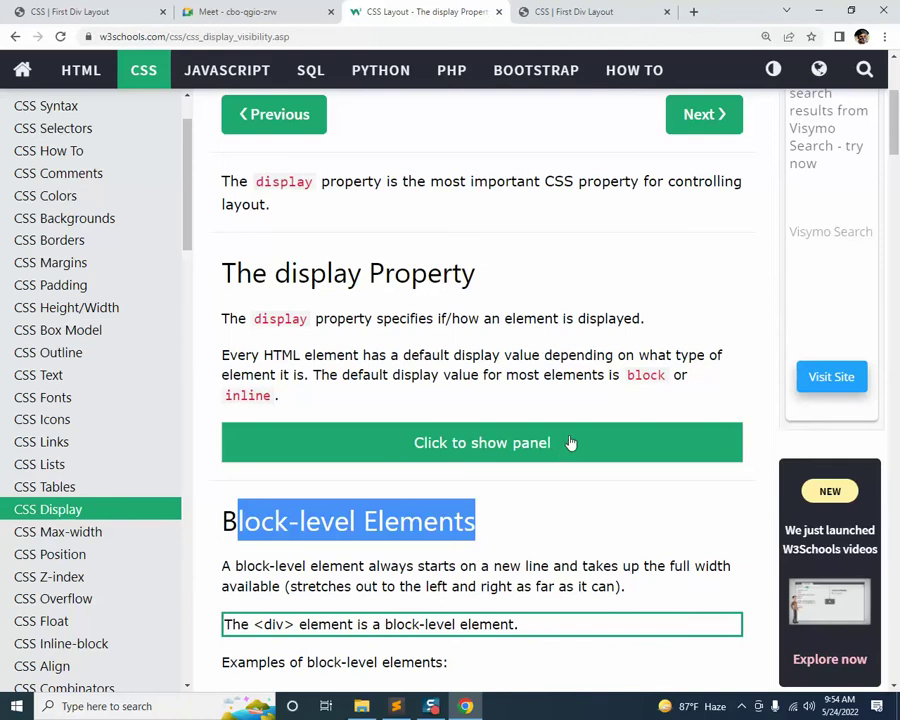
{"action": "scroll", "coordinate": [525, 453], "scroll_direction": "down", "scroll_amount": 5}
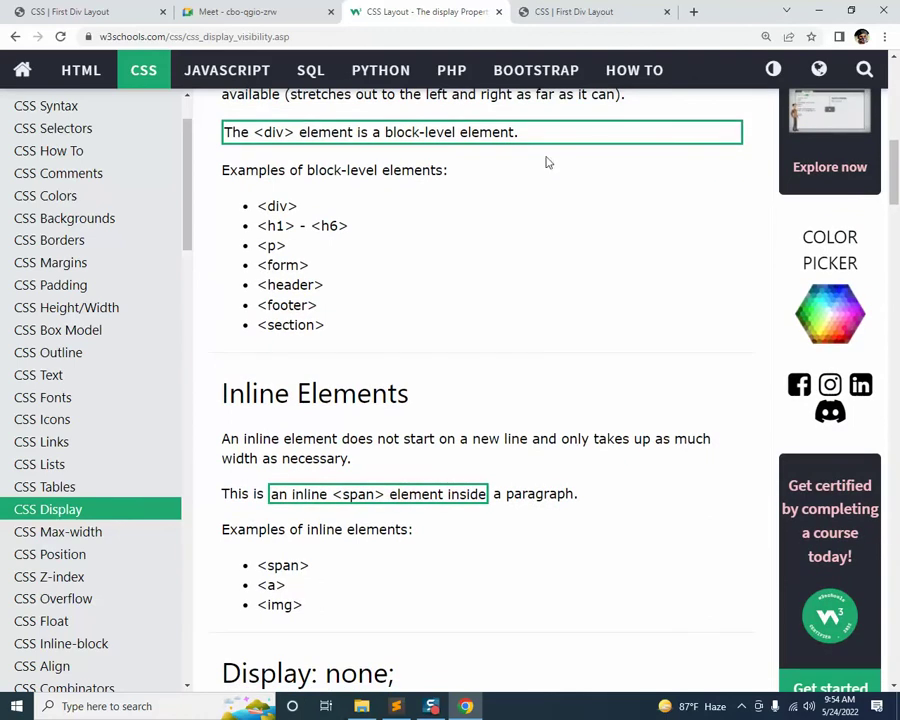
{"action": "left_click_drag", "start_coordinate": [257, 208], "coordinate": [304, 208]}
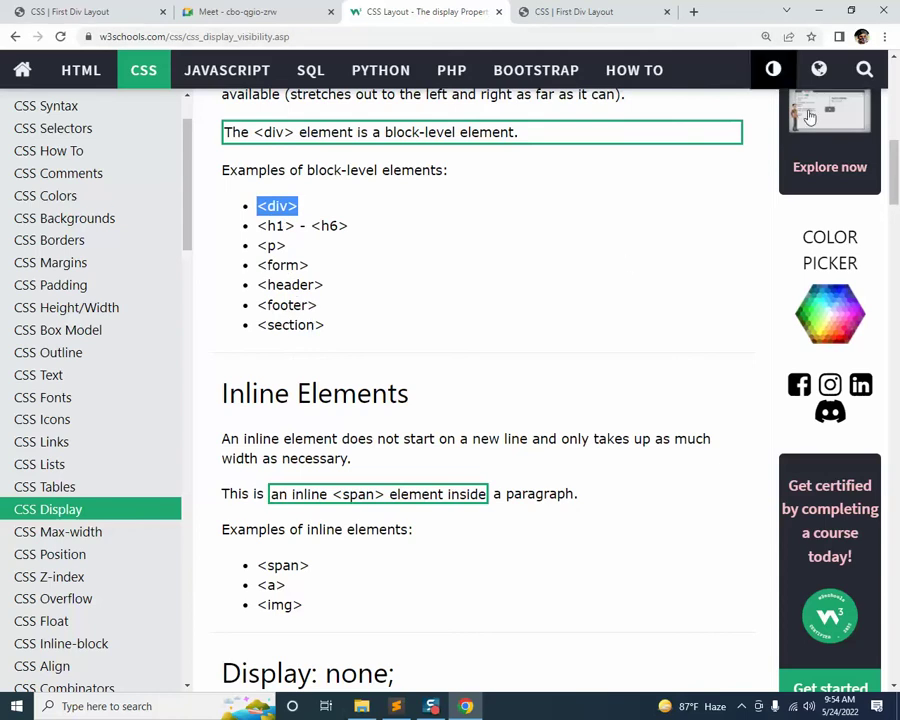
Search W3Schools for "display" and close the results
{"action": "left_click", "coordinate": [866, 72]}
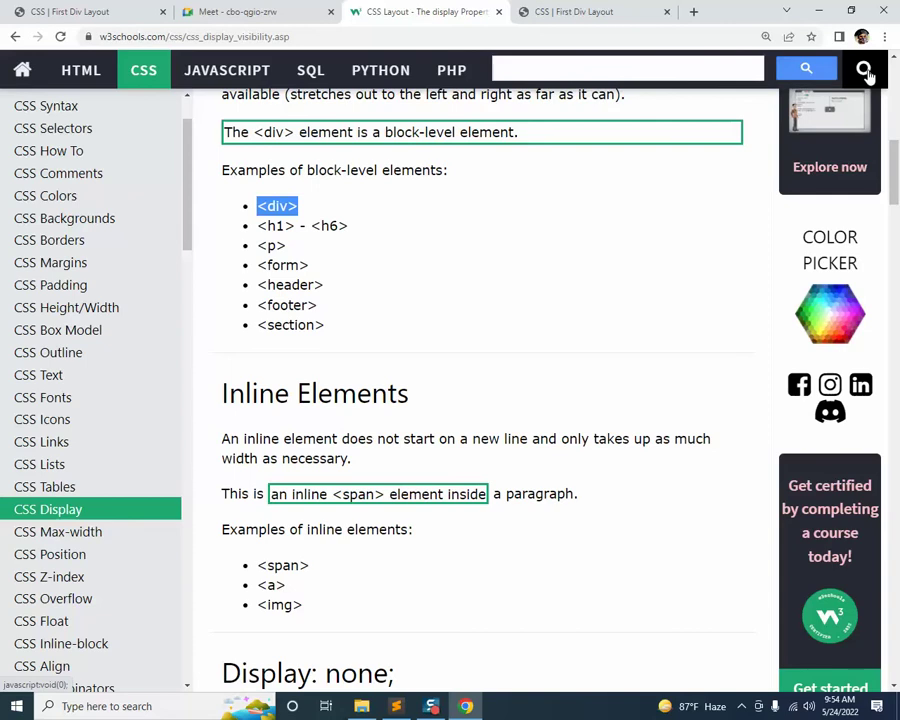
{"action": "left_click", "coordinate": [707, 73]}
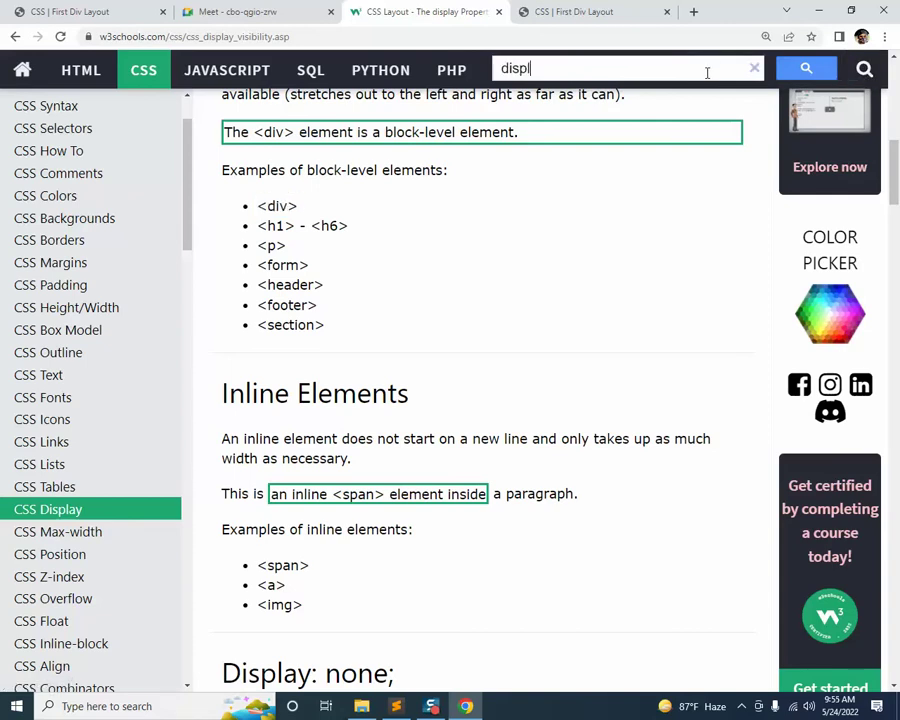
{"action": "left_click", "coordinate": [811, 70]}
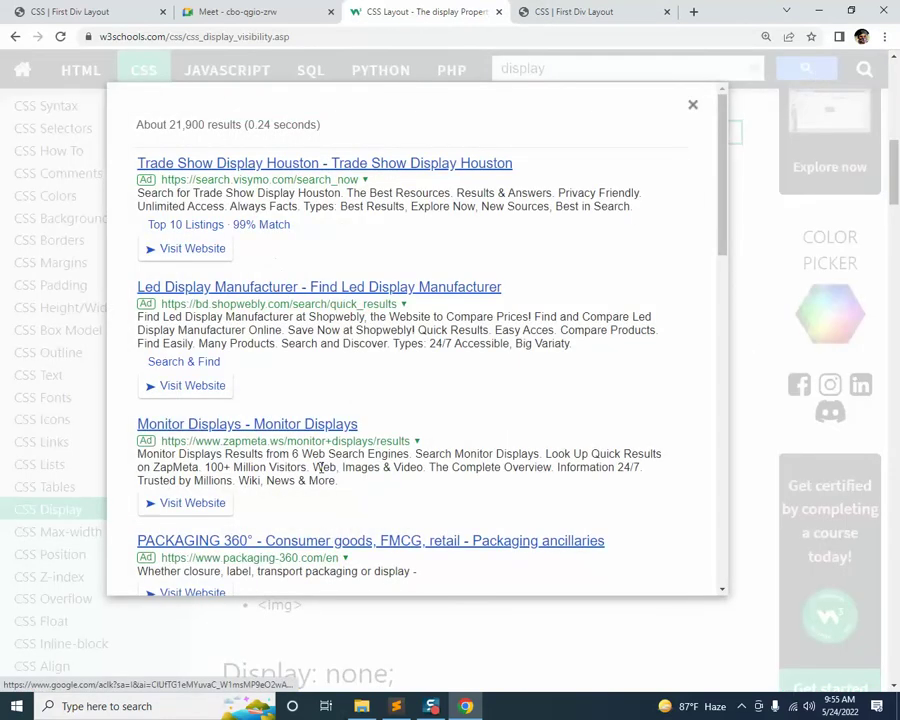
{"action": "left_click", "coordinate": [765, 599]}
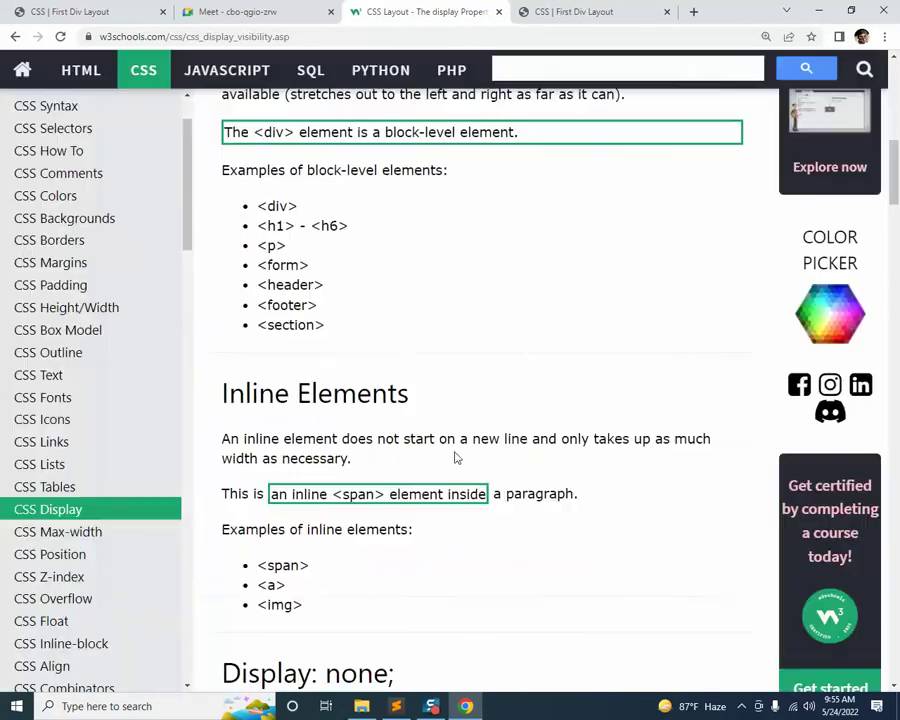
Open the CSS Reference in a new browser tab and go to its display property page
{"action": "scroll", "coordinate": [123, 540], "scroll_direction": "down", "scroll_amount": 3}
{"action": "scroll", "coordinate": [123, 540], "scroll_direction": "down", "scroll_amount": 12}
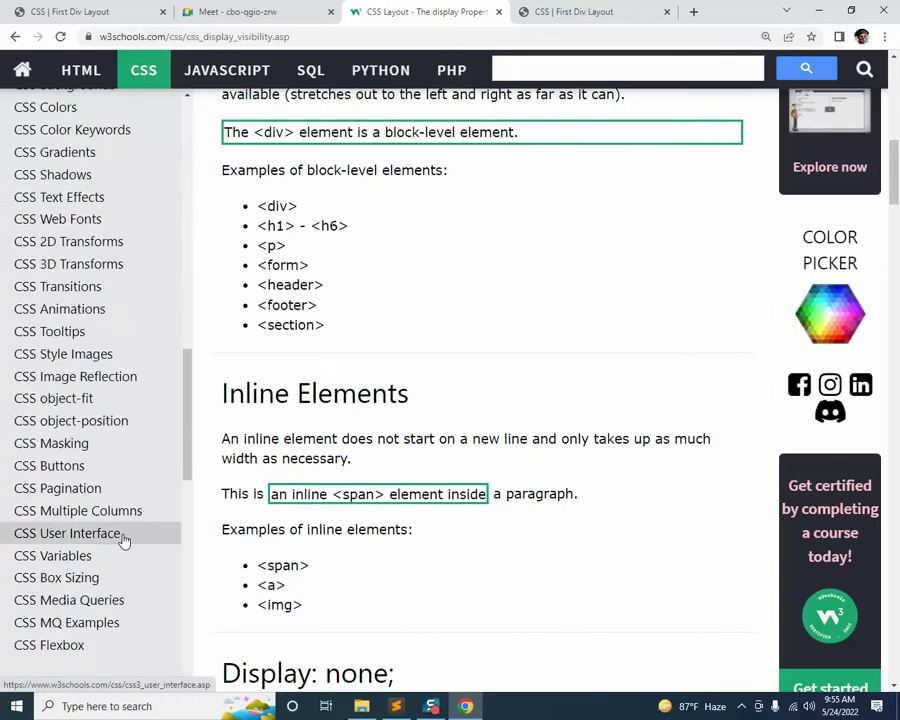
{"action": "scroll", "coordinate": [129, 452], "scroll_direction": "down", "scroll_amount": 1}
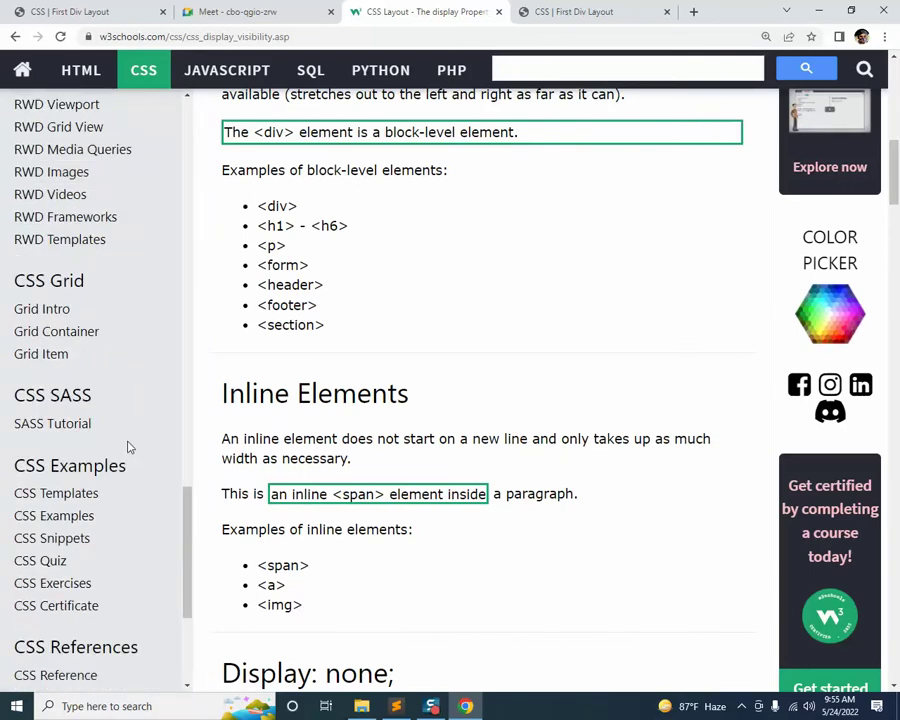
{"action": "scroll", "coordinate": [128, 447], "scroll_direction": "down", "scroll_amount": 3}
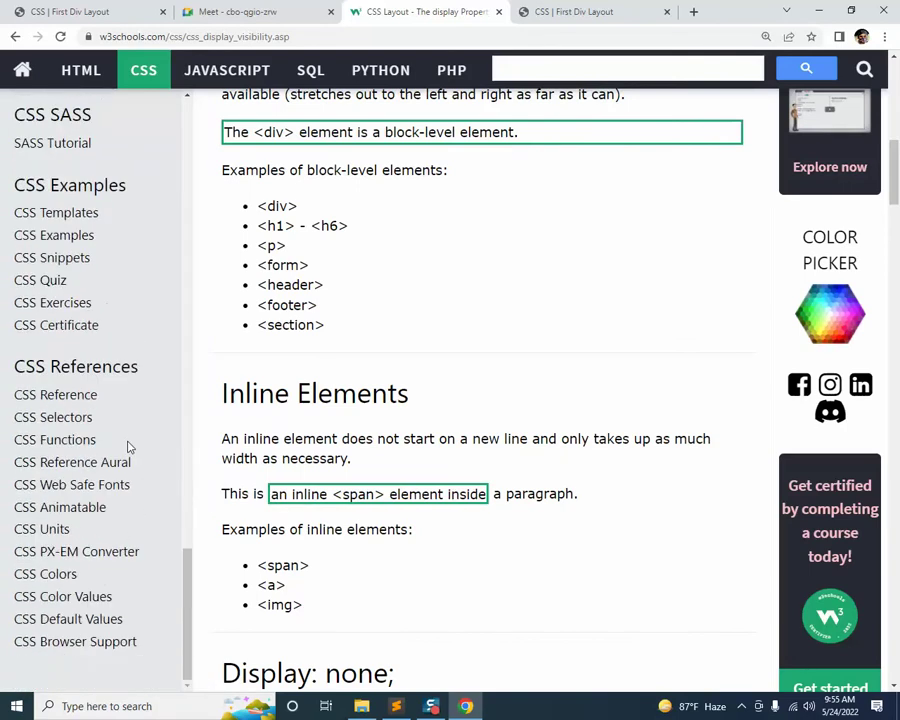
{"action": "right_click", "coordinate": [80, 401]}
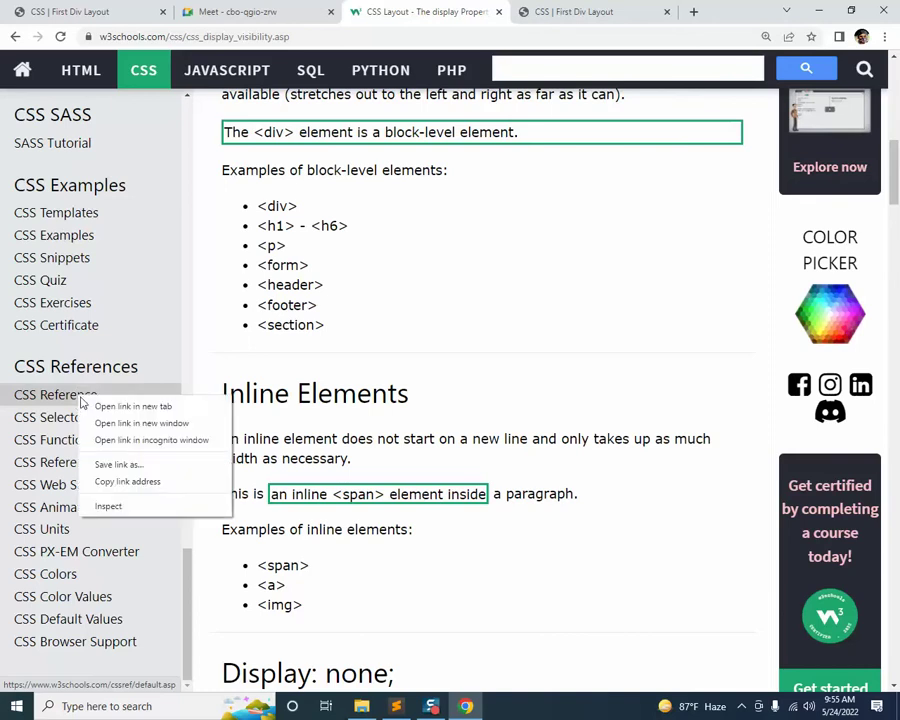
{"action": "left_click", "coordinate": [100, 407]}
{"action": "left_click", "coordinate": [492, 11]}
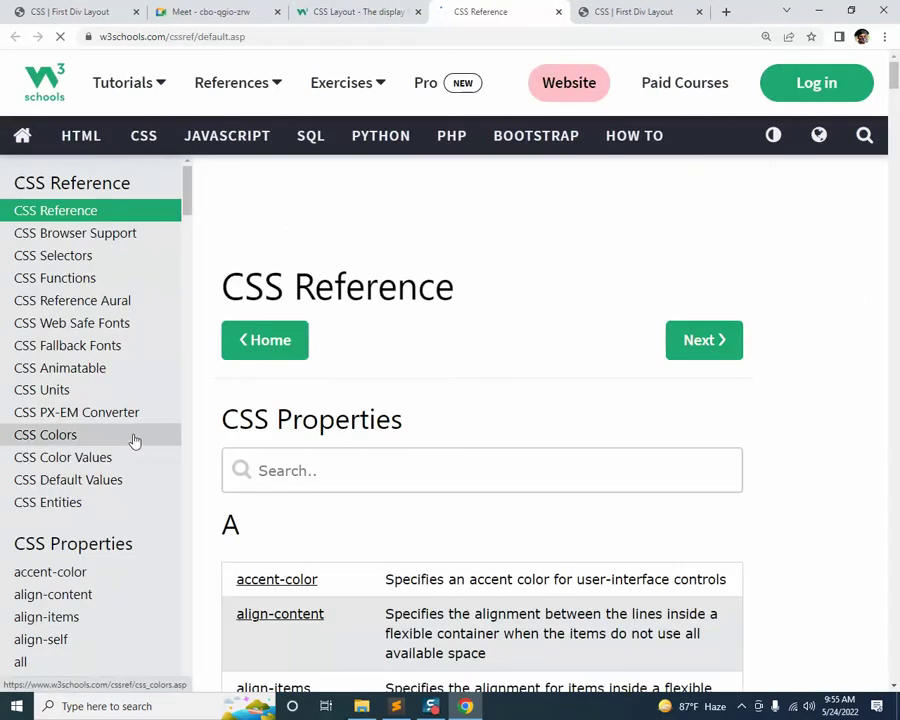
{"action": "scroll", "coordinate": [88, 645], "scroll_direction": "down", "scroll_amount": 10}
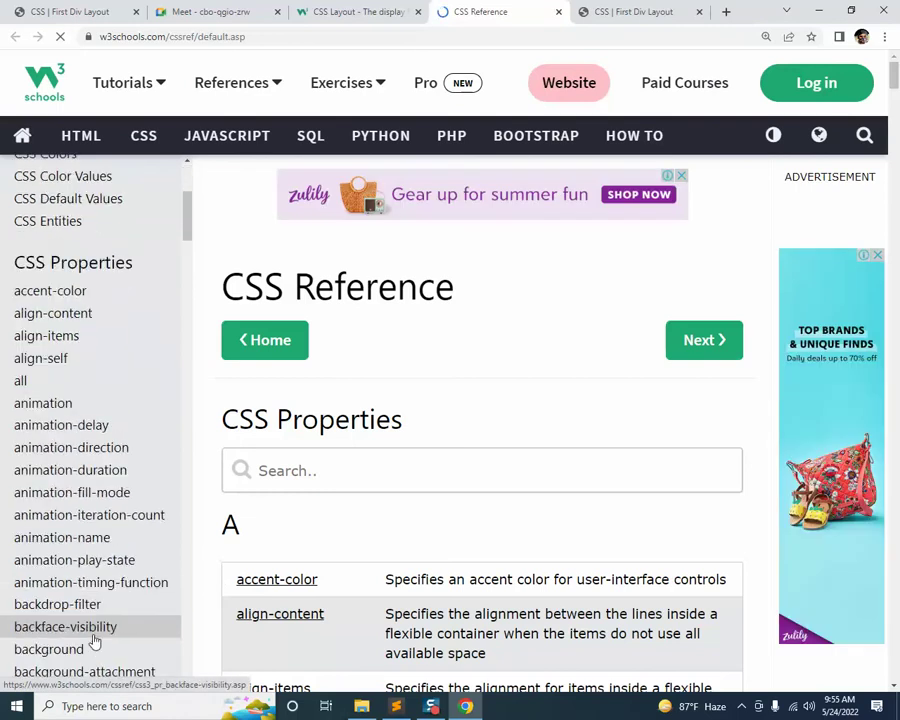
{"action": "scroll", "coordinate": [99, 630], "scroll_direction": "down", "scroll_amount": 12}
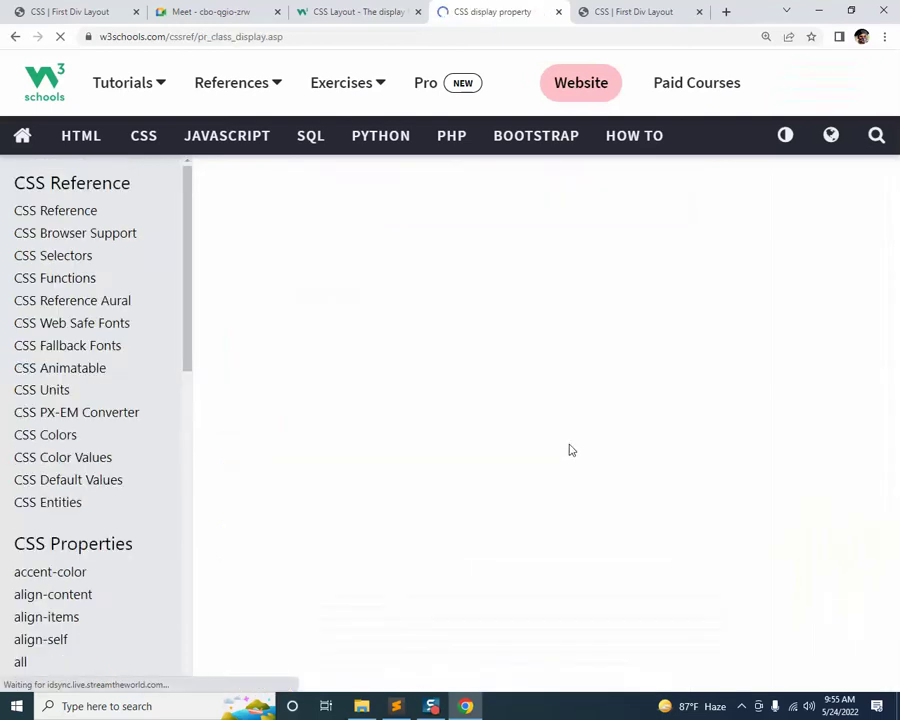
Look through the display property's definition, CSS syntax, property values table and usage examples
{"action": "scroll", "coordinate": [565, 457], "scroll_direction": "down", "scroll_amount": 8}
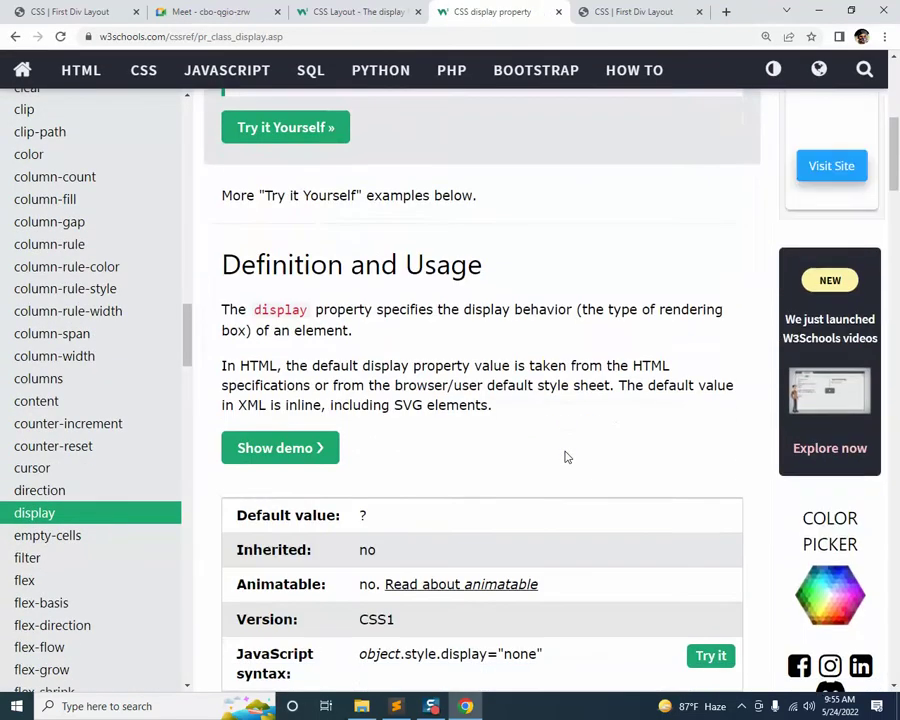
{"action": "scroll", "coordinate": [565, 457], "scroll_direction": "down", "scroll_amount": 10}
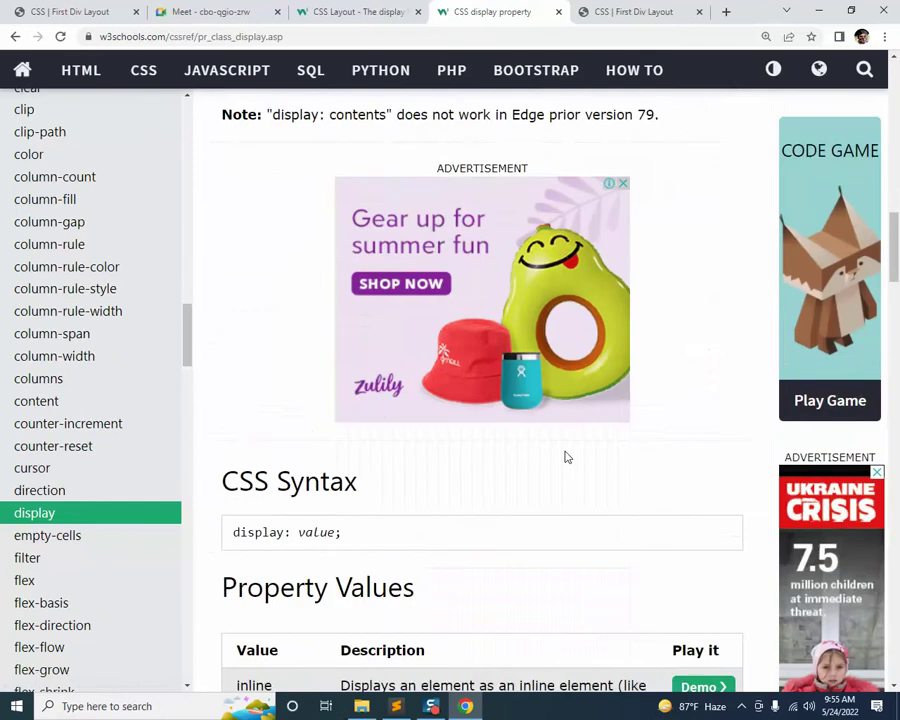
{"action": "scroll", "coordinate": [565, 451], "scroll_direction": "down", "scroll_amount": 10}
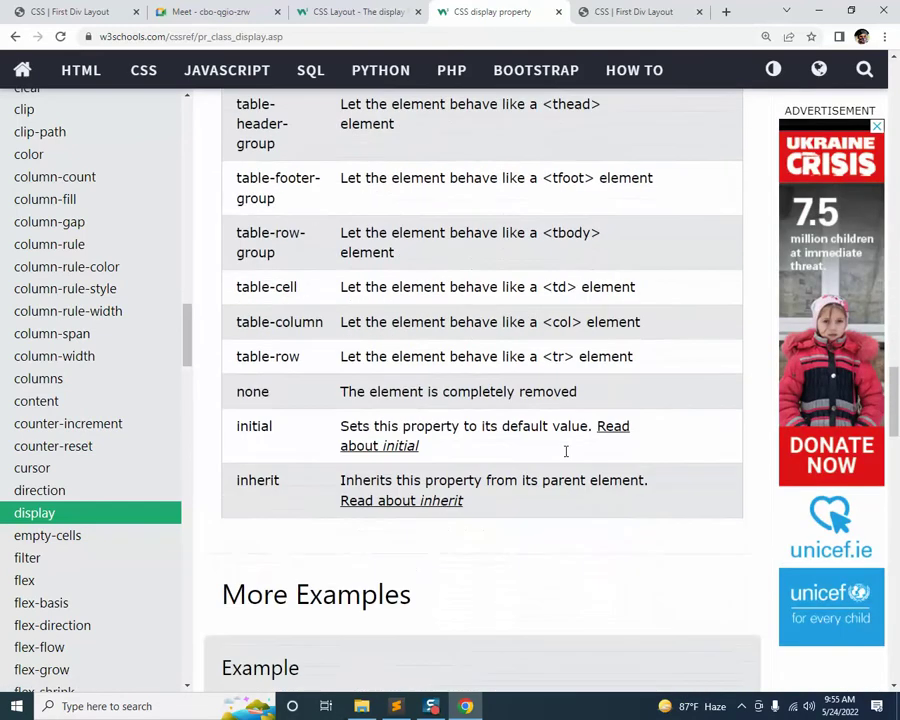
{"action": "scroll", "coordinate": [565, 457], "scroll_direction": "down", "scroll_amount": 12}
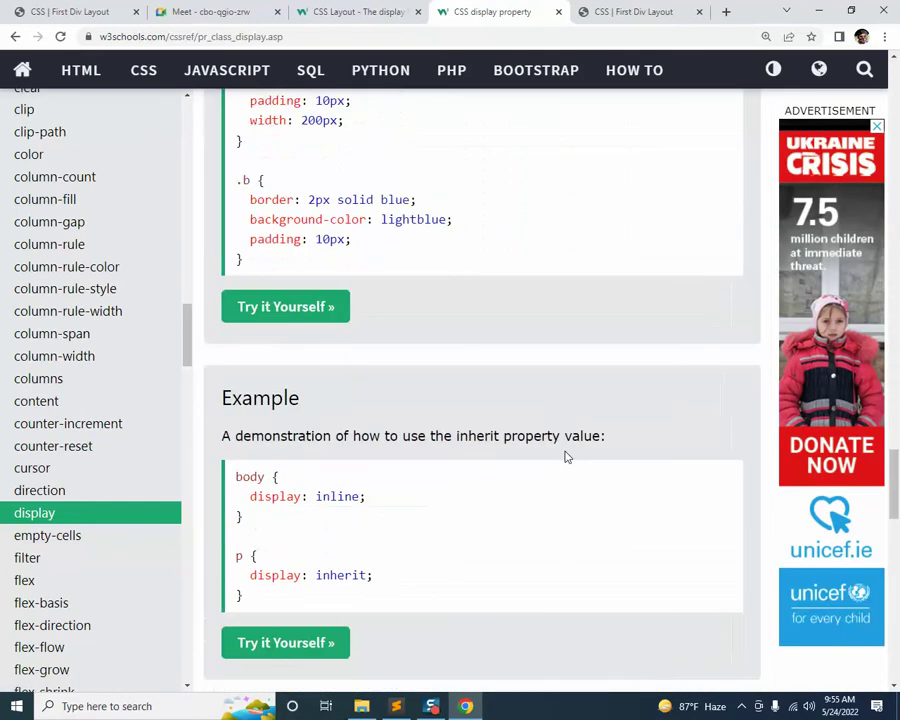
{"action": "scroll", "coordinate": [565, 457], "scroll_direction": "down", "scroll_amount": 5}
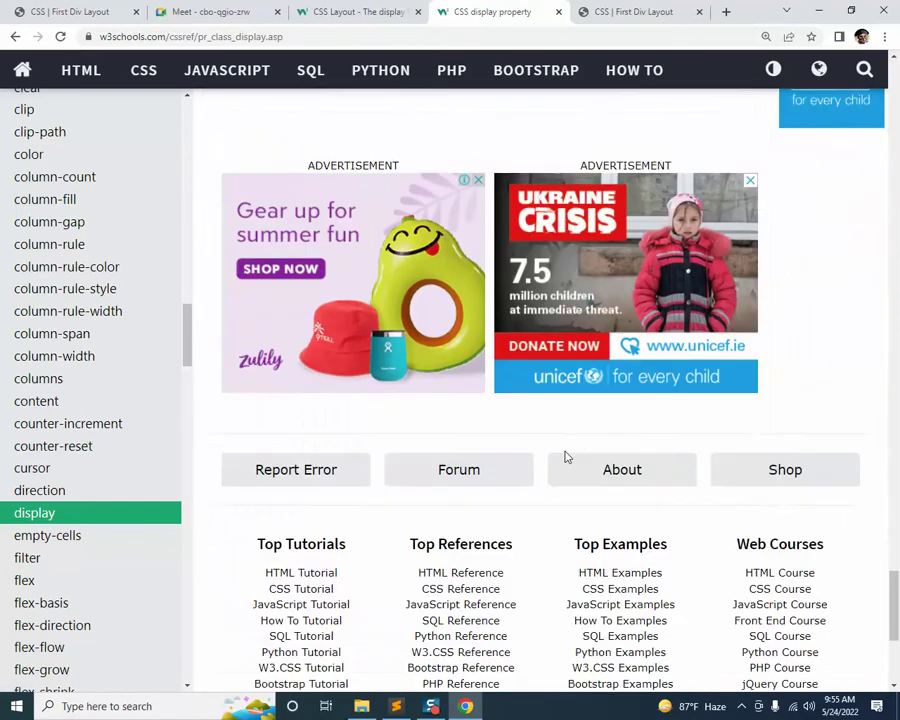
{"action": "scroll", "coordinate": [565, 457], "scroll_direction": "up", "scroll_amount": 10}
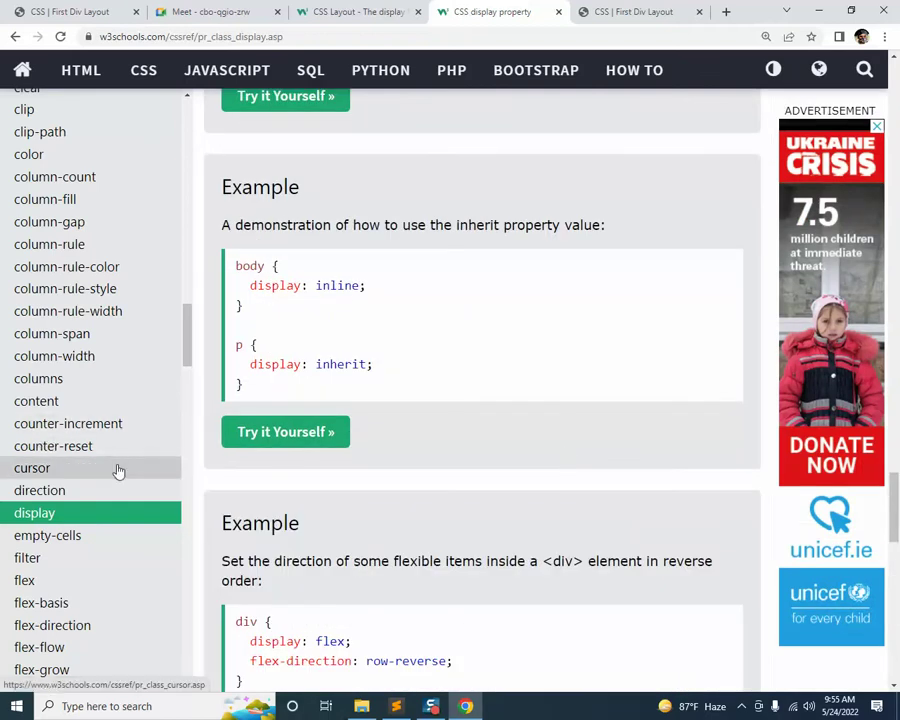
Switch to layout.css in Sublime Text and widen the folder sidebar to show the full file names
{"action": "left_click", "coordinate": [372, 11]}
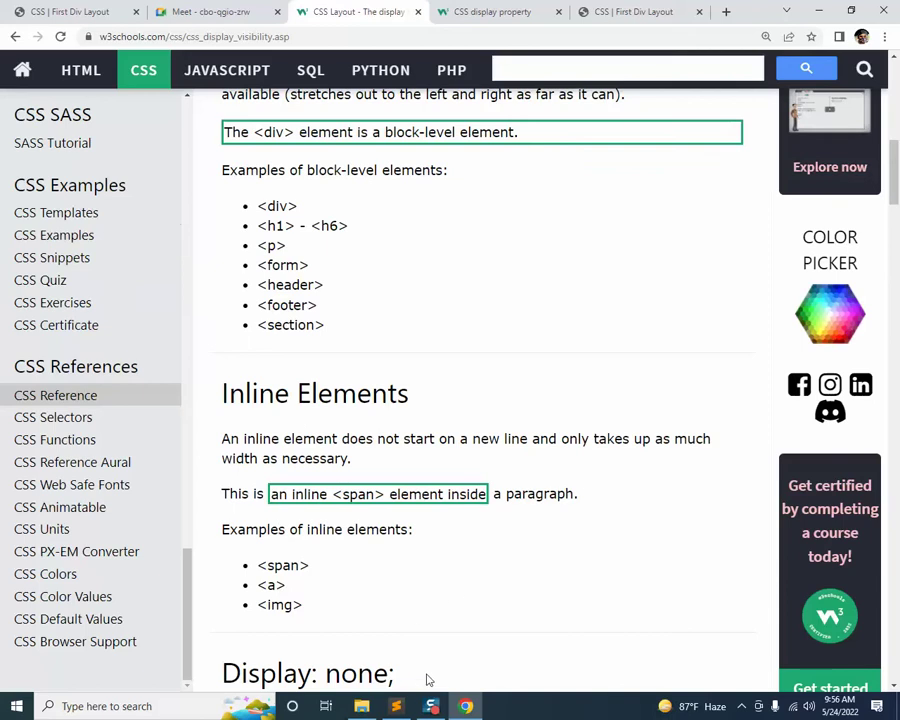
{"action": "left_click", "coordinate": [400, 706]}
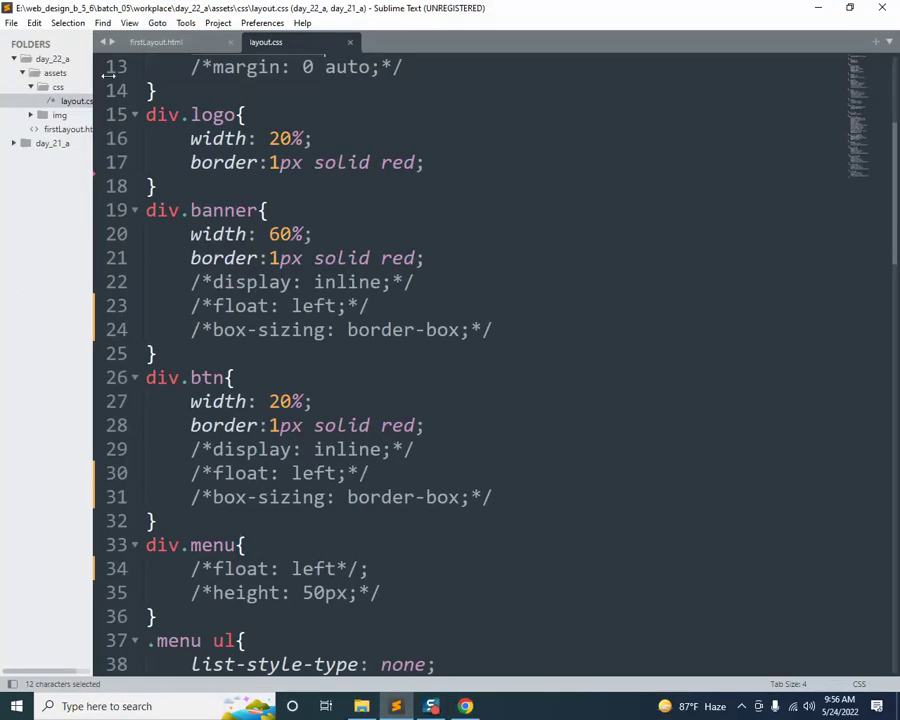
{"action": "left_click_drag", "start_coordinate": [105, 77], "coordinate": [197, 80]}
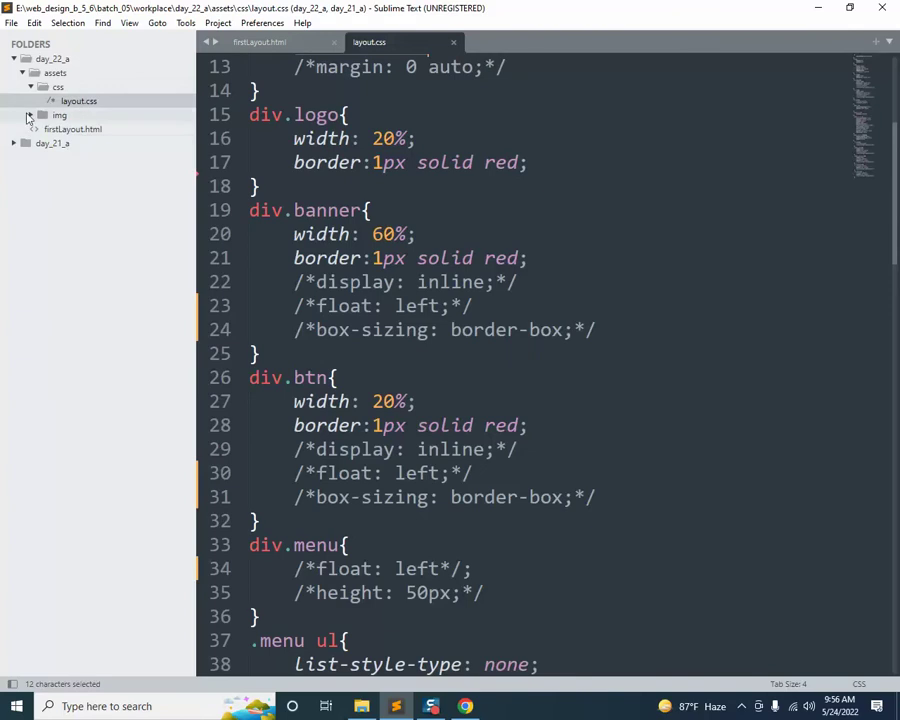
Create a new file in the day_22_a folder, save it as index.html and dismiss the purchase reminder
{"action": "right_click", "coordinate": [53, 60]}
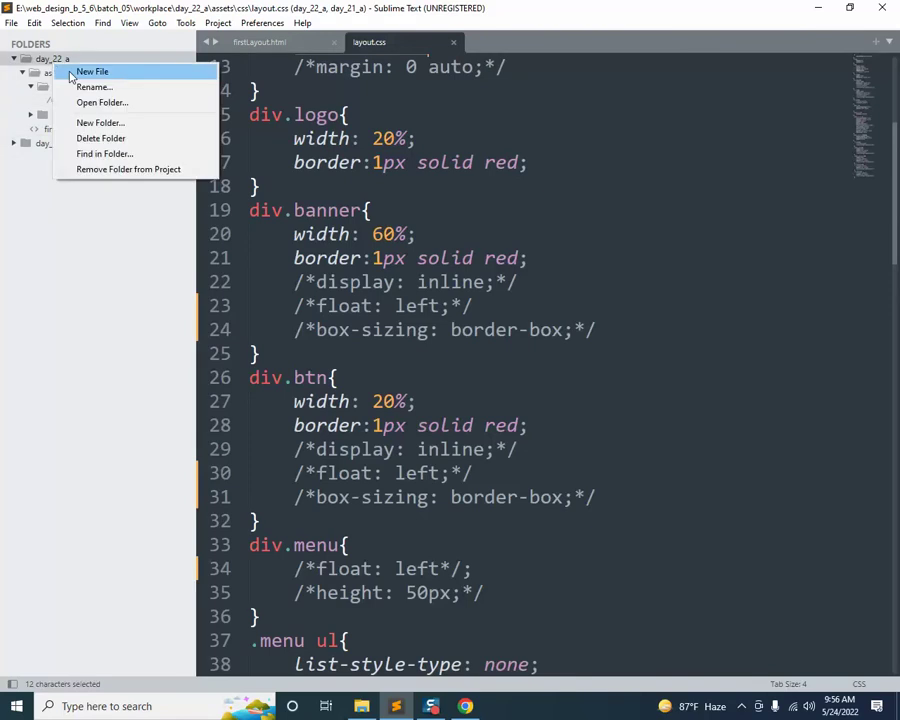
{"action": "left_click", "coordinate": [90, 72]}
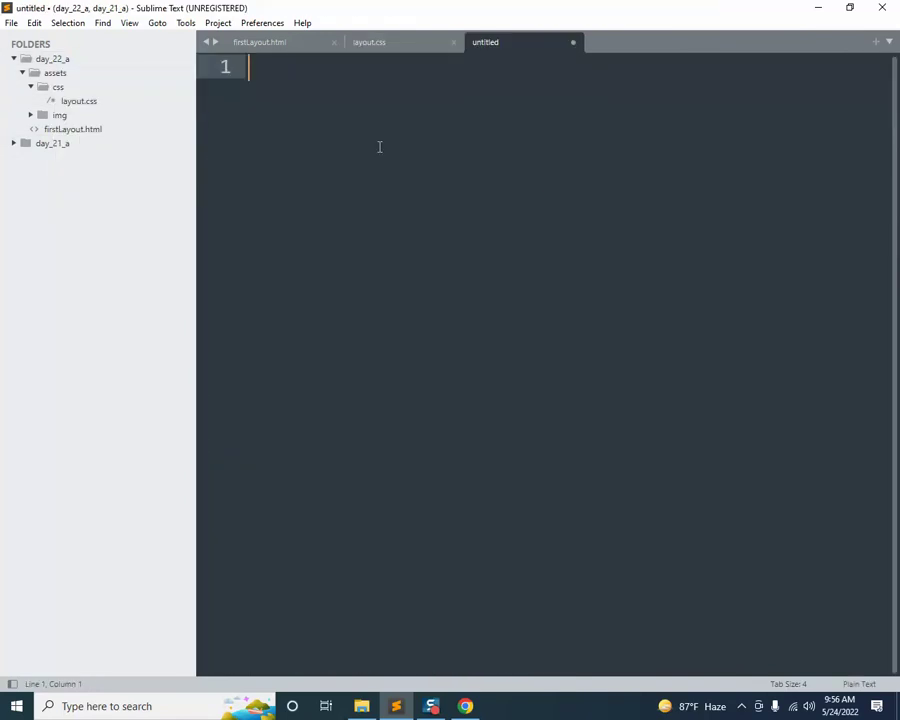
{"action": "type", "text": "index."}
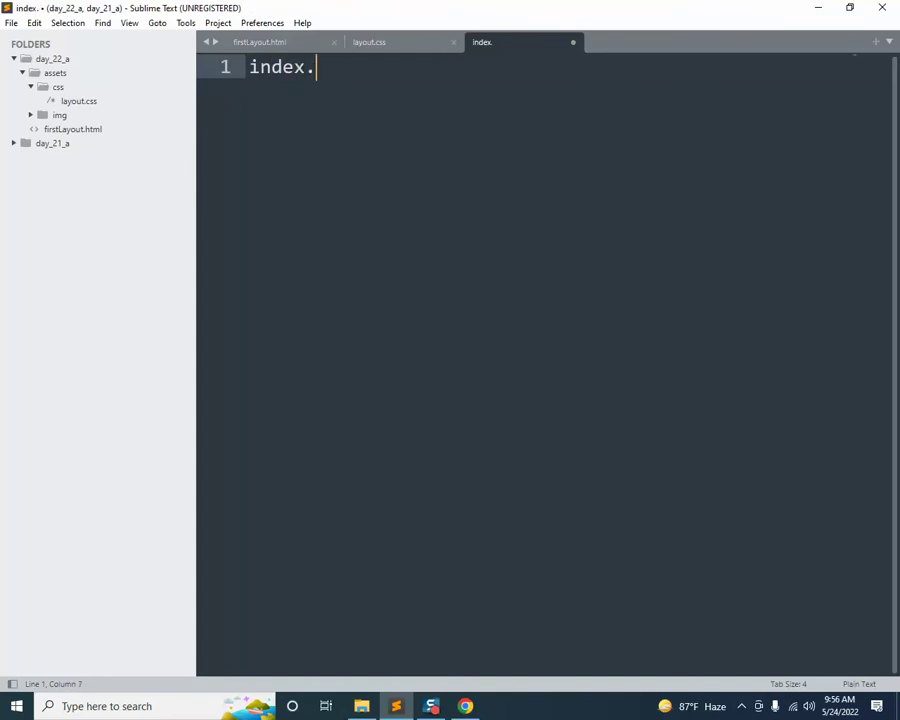
{"action": "type", "text": "html"}
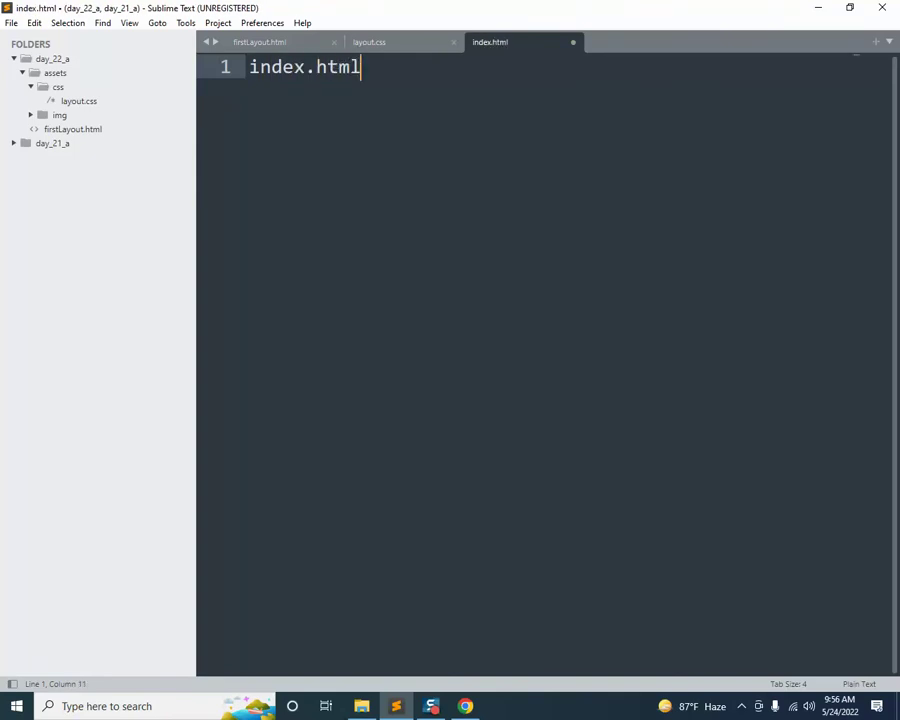
{"action": "key", "text": "ctrl+s"}
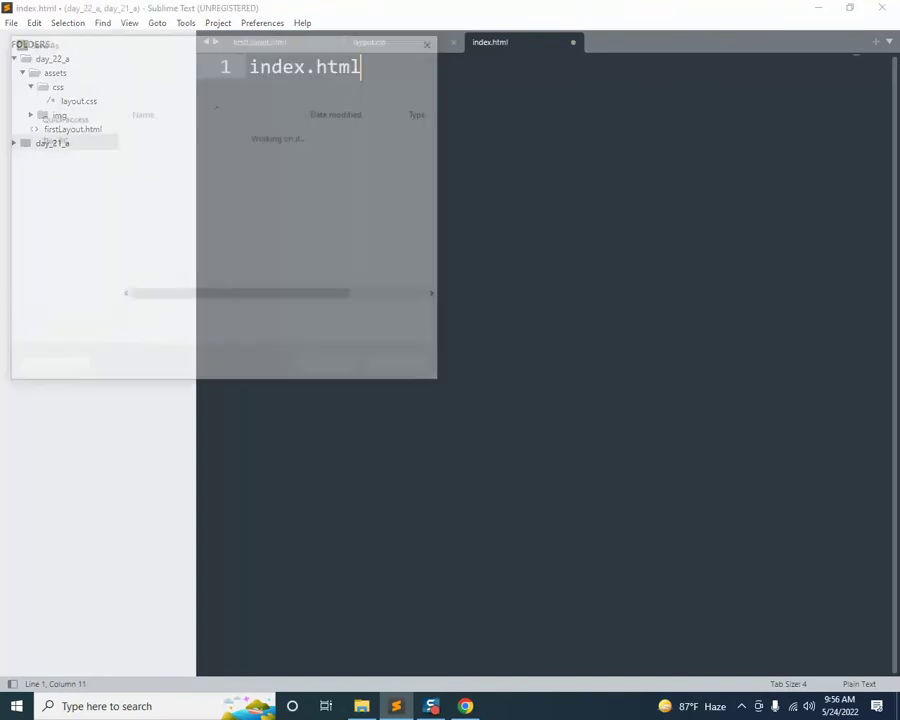
{"action": "left_click", "coordinate": [336, 370]}
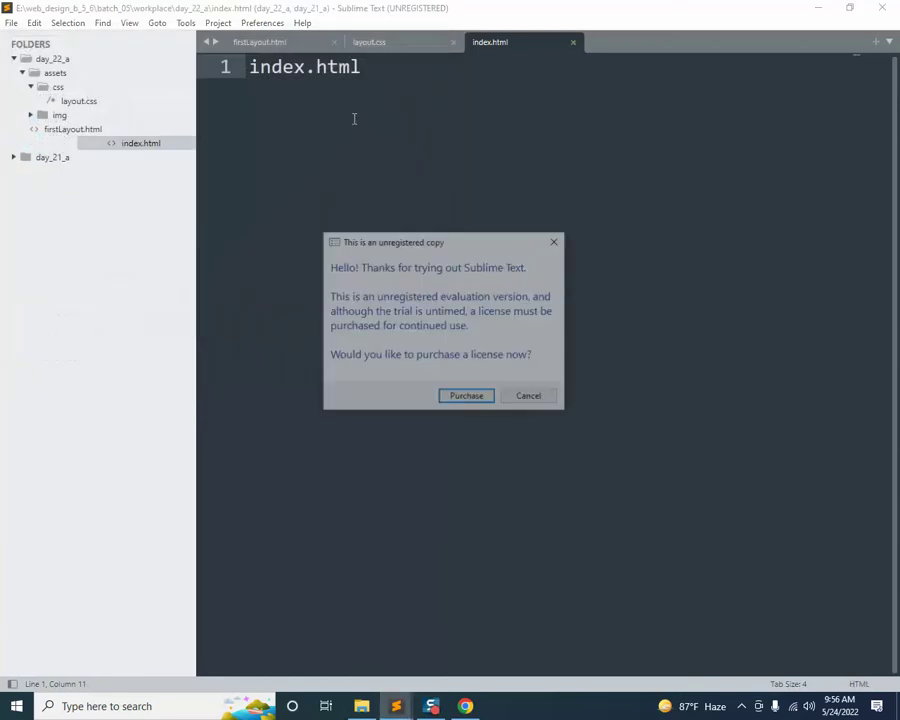
{"action": "left_click", "coordinate": [540, 396]}
Replace the placeholder text in index.html with the HTML boilerplate, title the page "CSS | DIsplay" and save
{"action": "left_click_drag", "start_coordinate": [379, 79], "coordinate": [245, 67]}
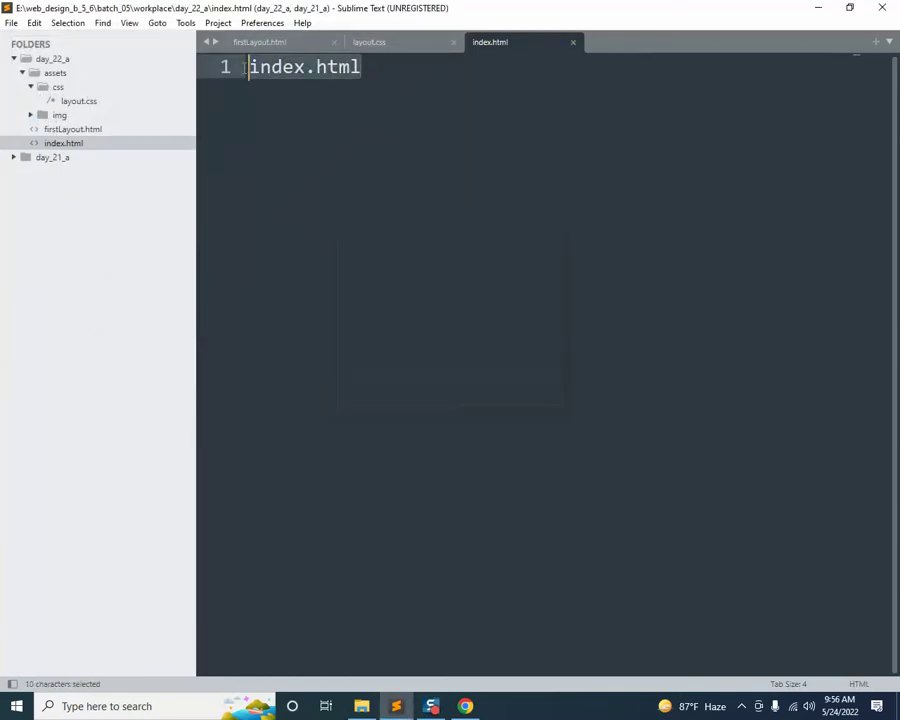
{"action": "key", "text": "BackSpace"}
{"action": "type", "text": "<ht"}
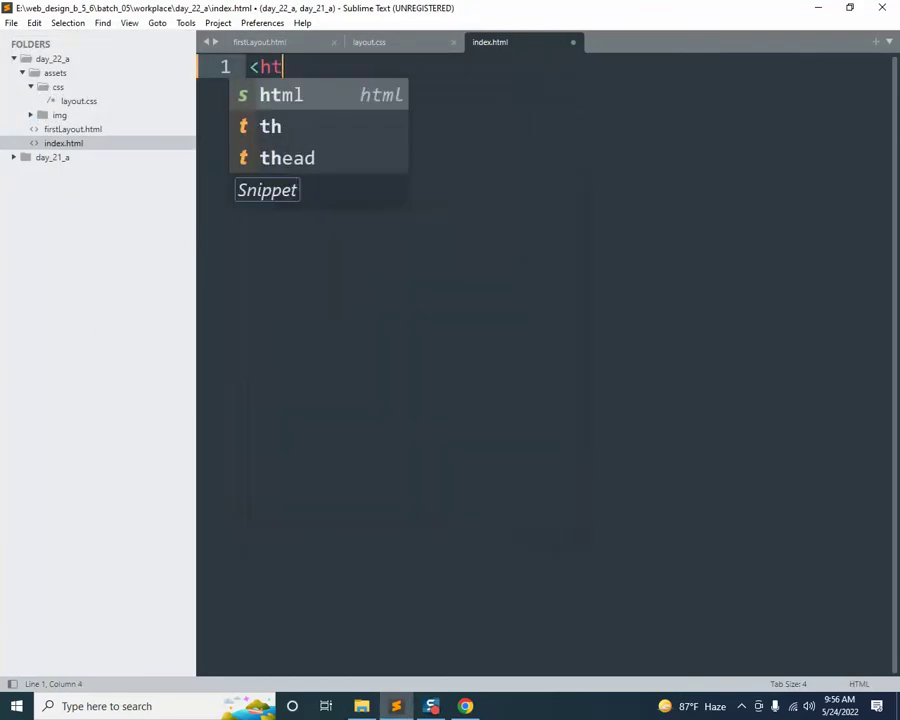
{"action": "key", "text": "Tab"}
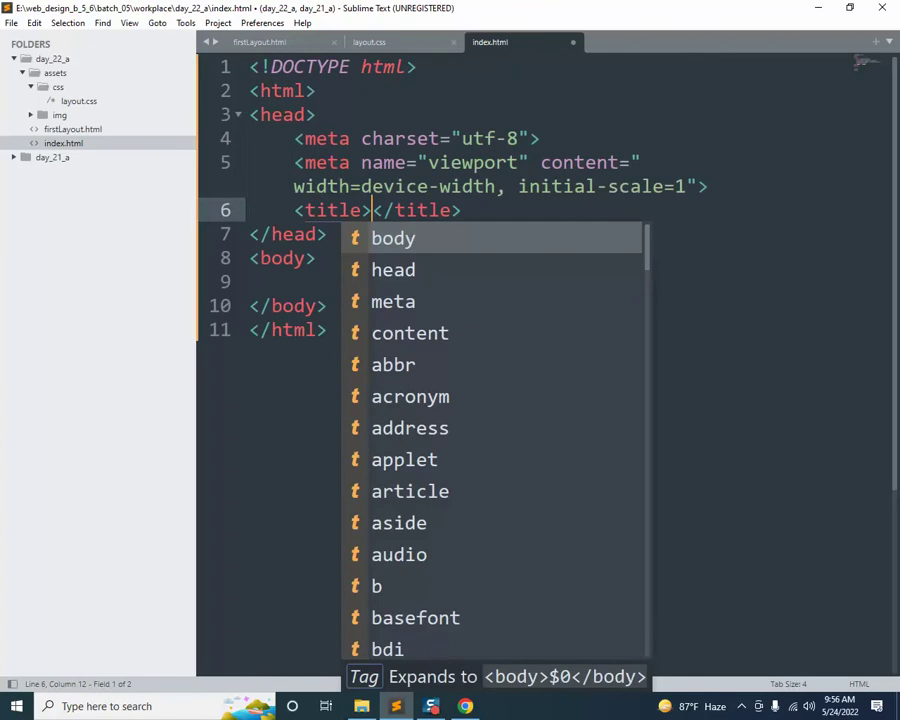
{"action": "type", "text": "CSS |"}
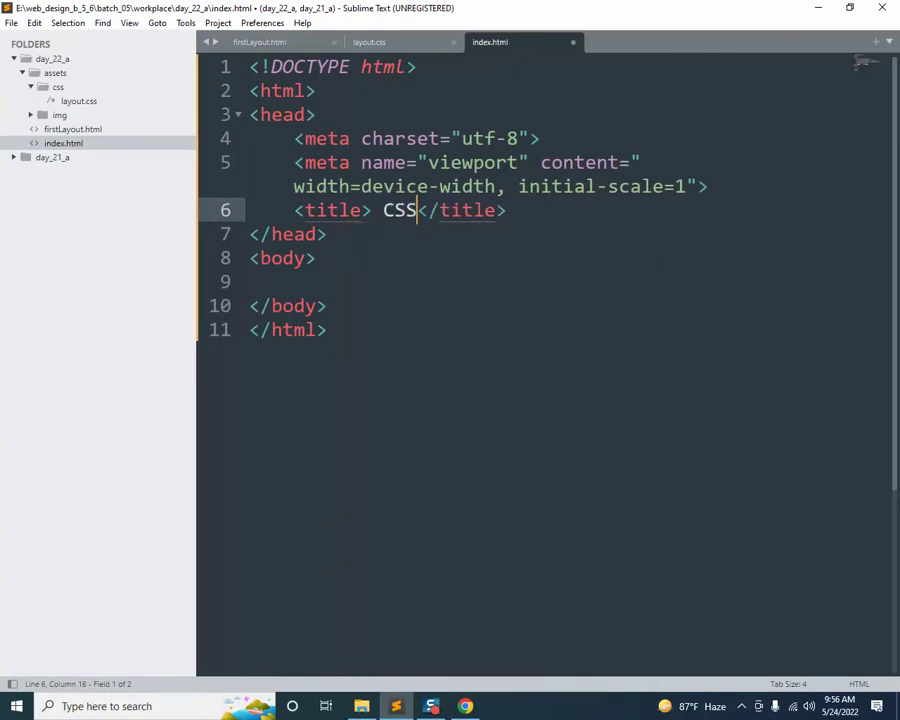
{"action": "type", "text": " DIsp"}
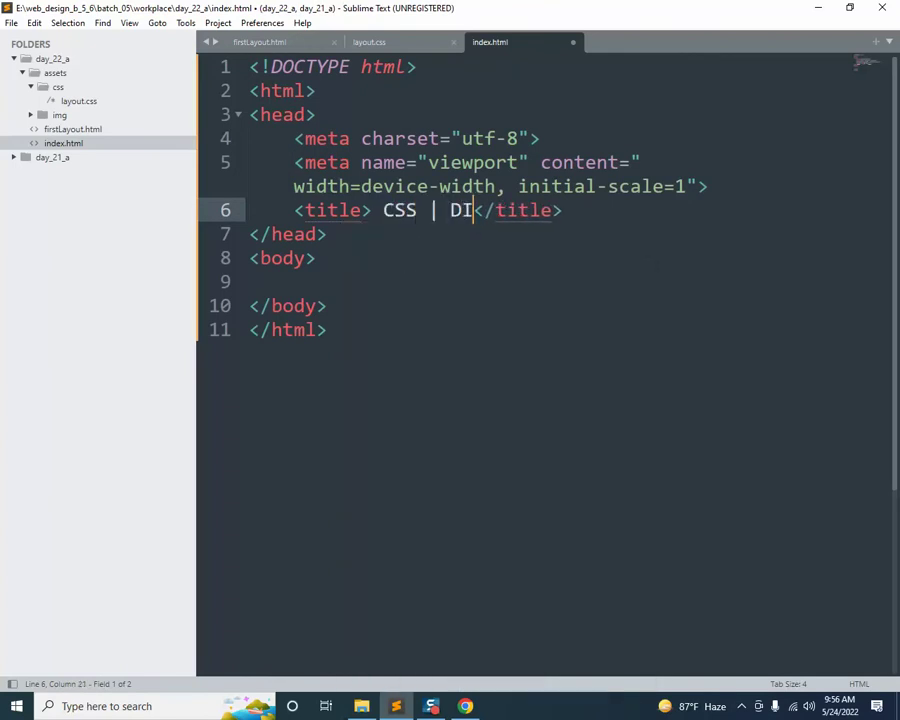
{"action": "type", "text": "lay"}
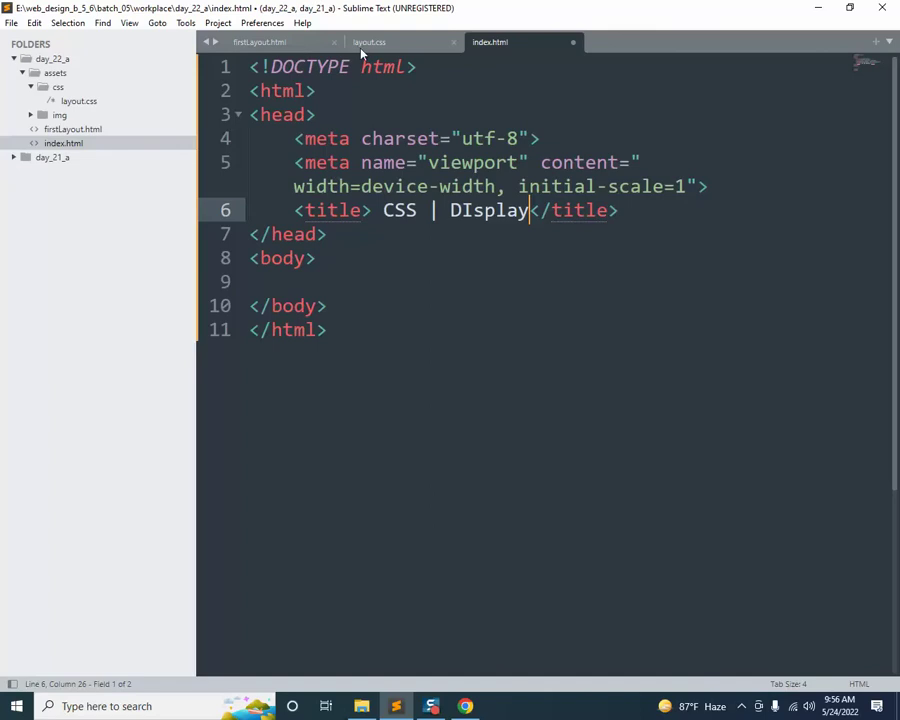
{"action": "key", "text": "ctrl+s"}
Add a div containing the text "Division" on a new line inside the body
{"action": "left_click", "coordinate": [341, 269]}
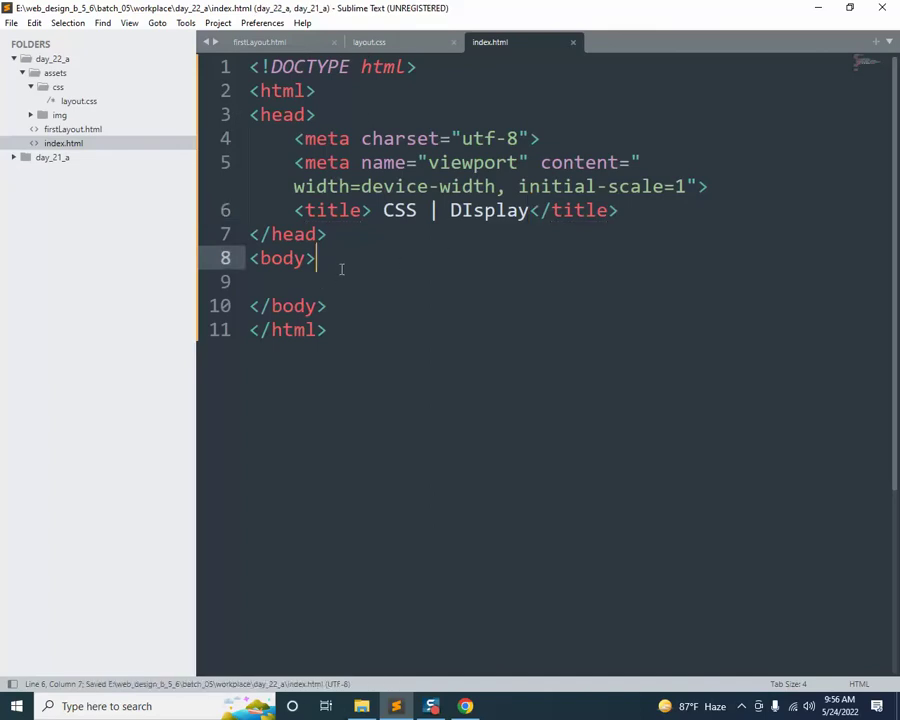
{"action": "key", "text": "Return"}
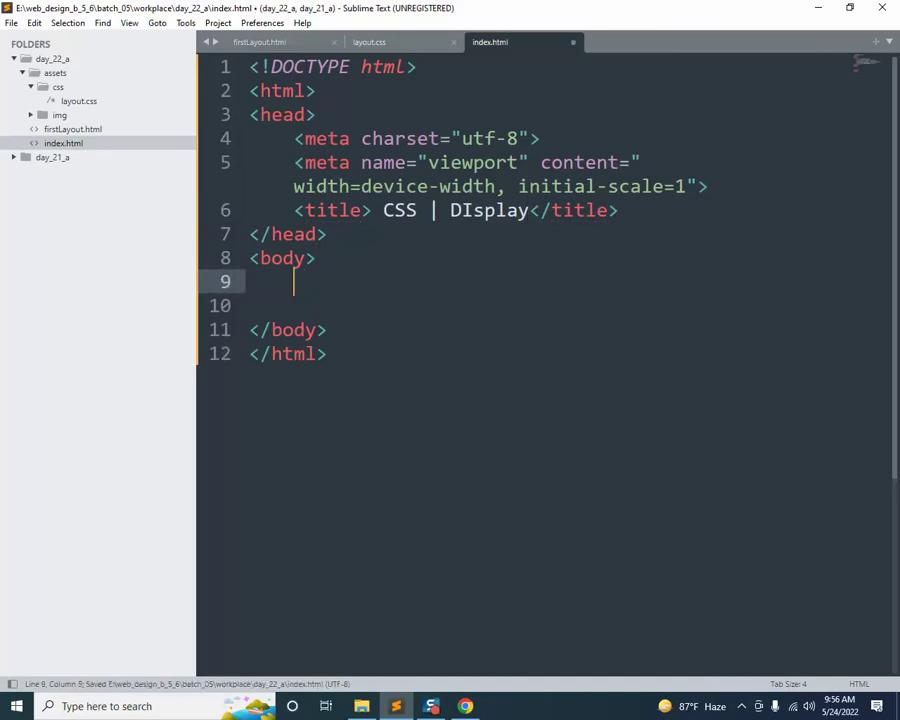
{"action": "type", "text": "<div>"}
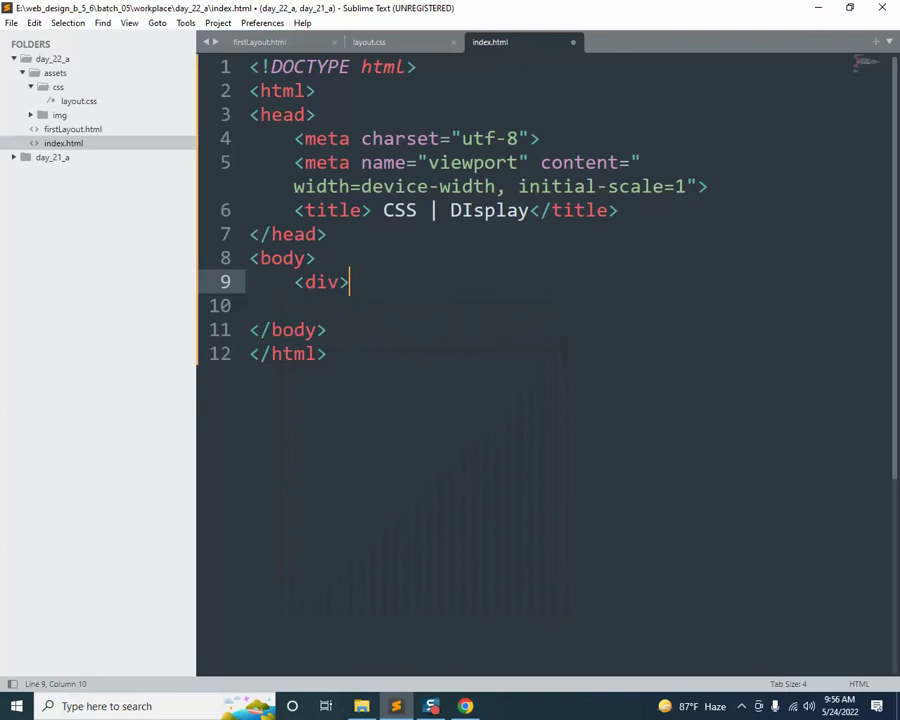
{"action": "type", "text": "</div>"}
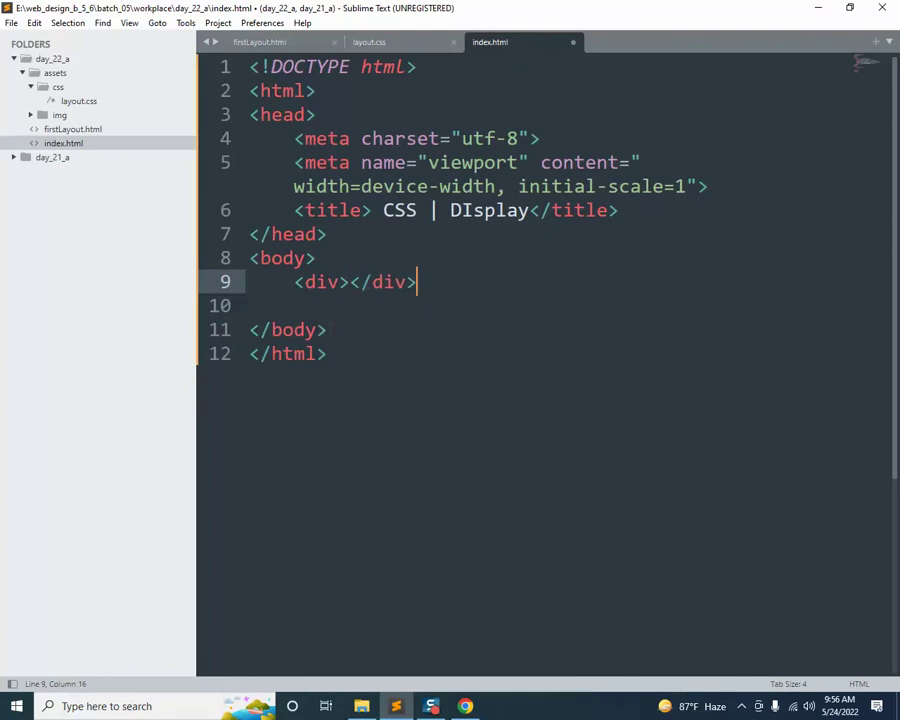
{"action": "key", "text": "Left"}
{"action": "key", "text": "Left"}
{"action": "key", "text": "Left"}
{"action": "key", "text": "Left"}
{"action": "key", "text": "Left"}
{"action": "key", "text": "Left"}
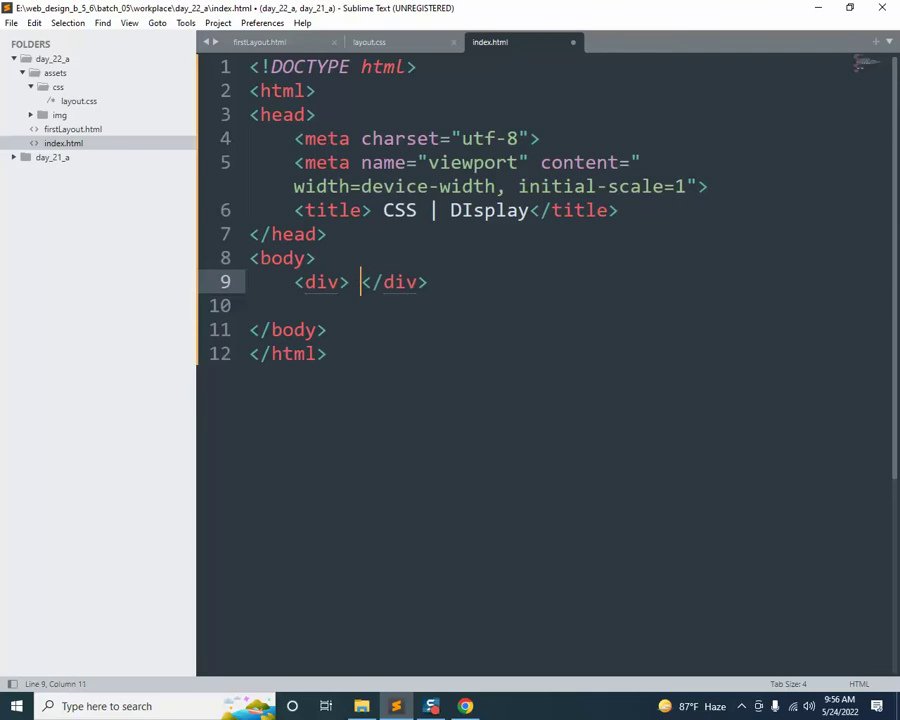
{"action": "type", "text": "Divi"}
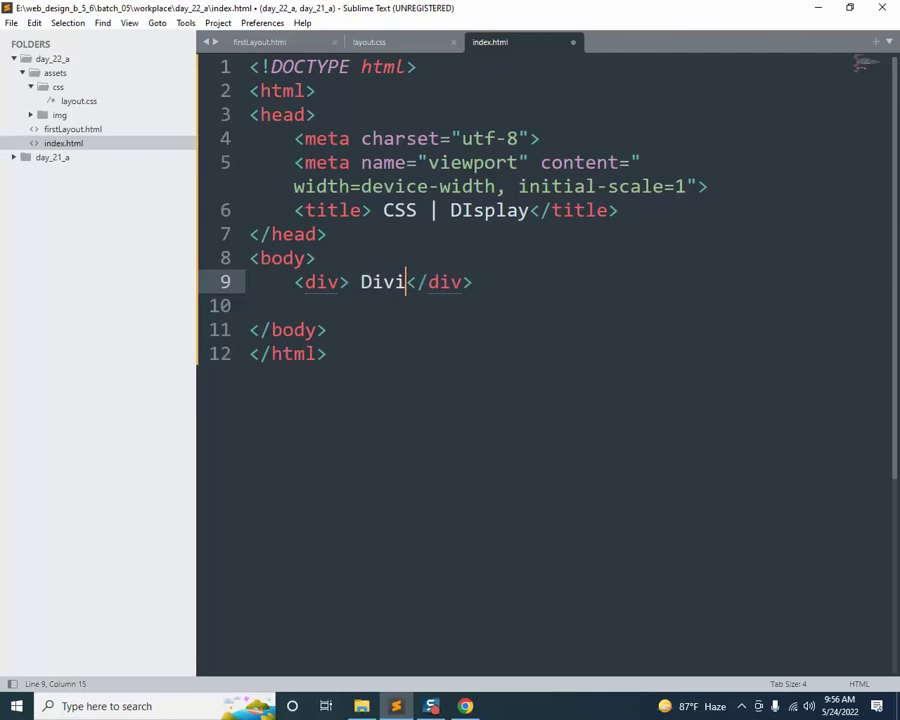
{"action": "type", "text": "sion"}
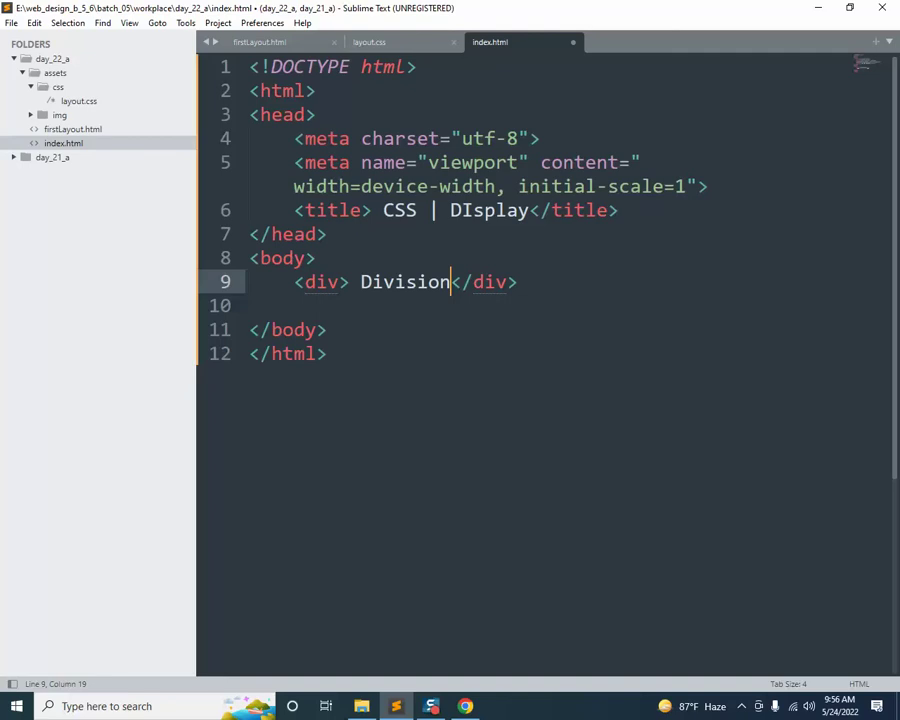
Duplicate the Division div line four times to make five divs, and save the file
{"action": "key", "text": "ctrl+shift+d"}
{"action": "key", "text": "ctrl+shift+d"}
{"action": "key", "text": "ctrl+shift+d"}
{"action": "key", "text": "ctrl+shift+d"}
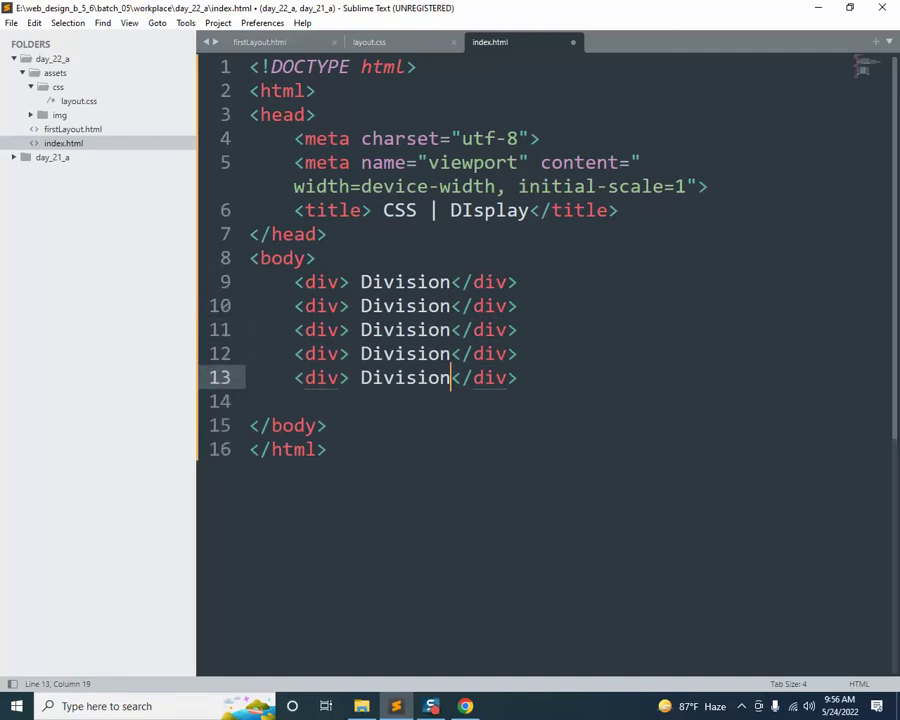
{"action": "key", "text": "ctrl+s"}
Open index.html in the browser, enlarge the page to 150% and compare the rendered divs with their code in Sublime Text
{"action": "right_click", "coordinate": [357, 274]}
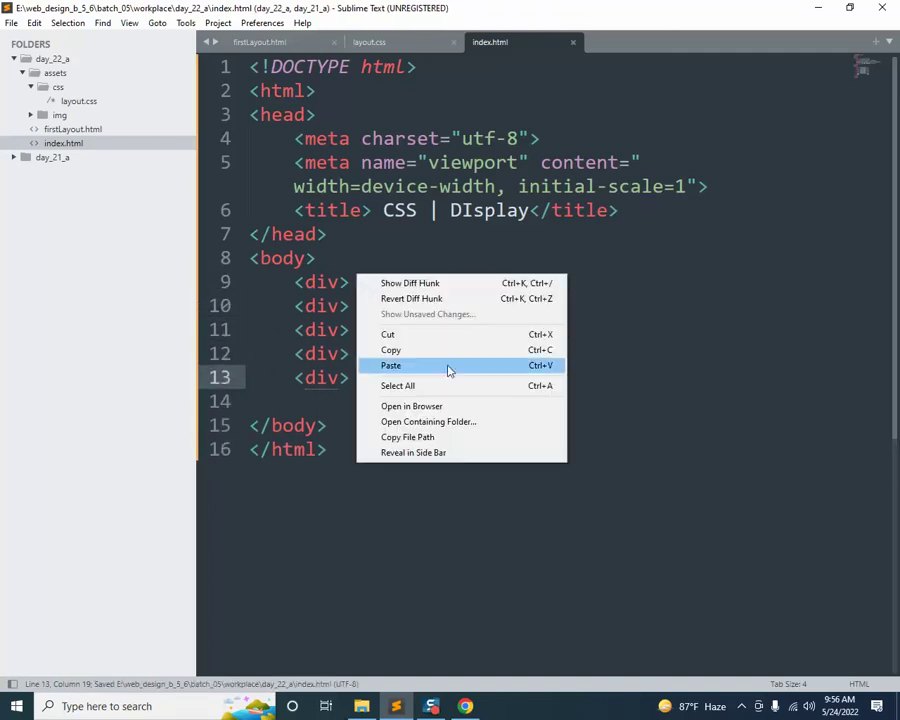
{"action": "left_click", "coordinate": [418, 408]}
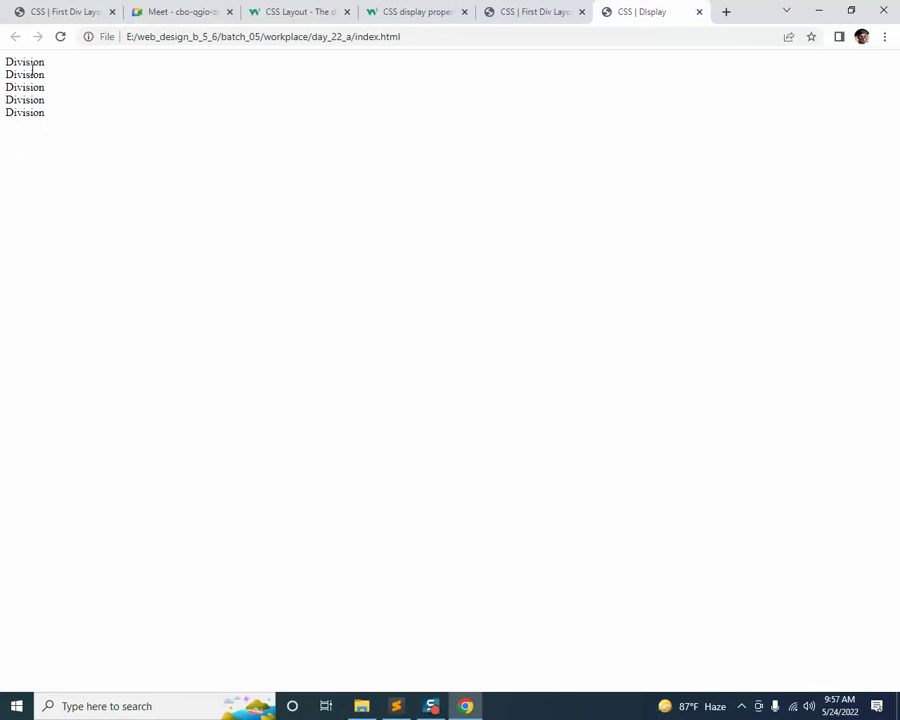
{"action": "key", "text": "ctrl+plus"}
{"action": "key", "text": "ctrl+plus"}
{"action": "key", "text": "ctrl+plus"}
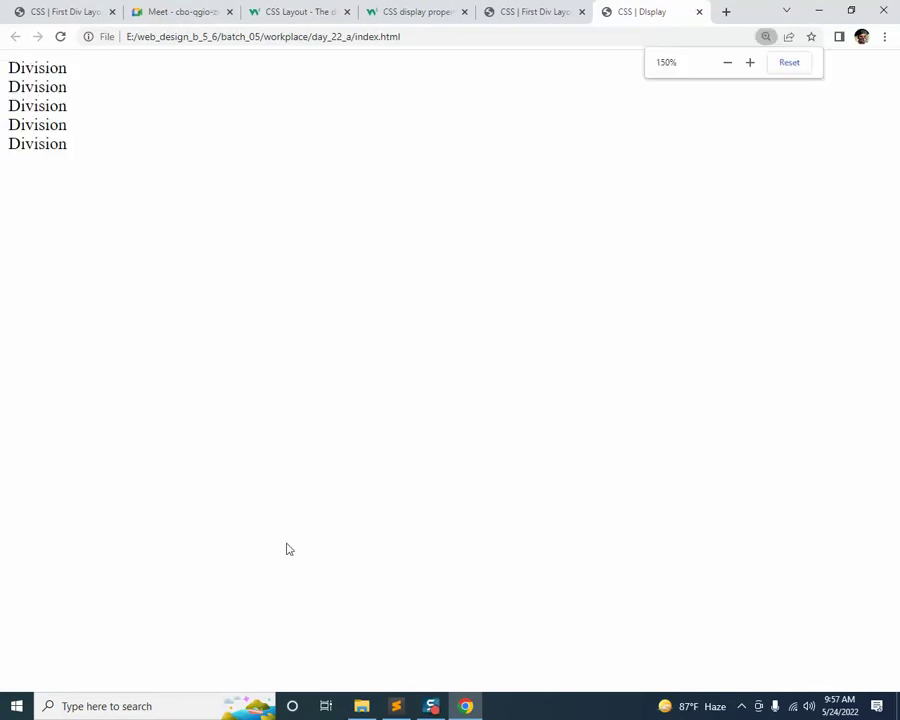
{"action": "left_click", "coordinate": [397, 708]}
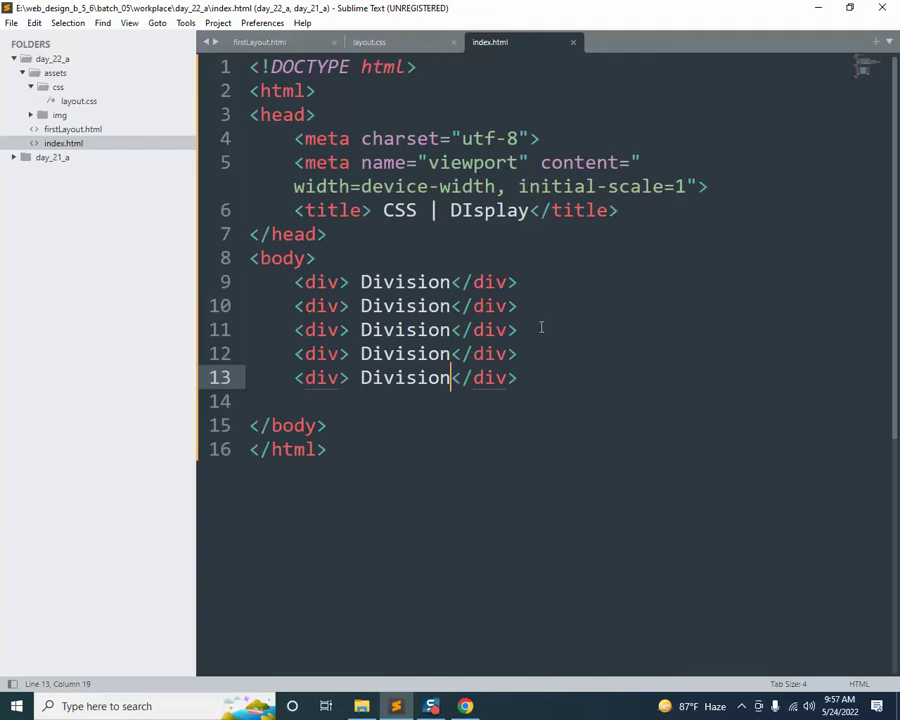
{"action": "left_click", "coordinate": [397, 708]}
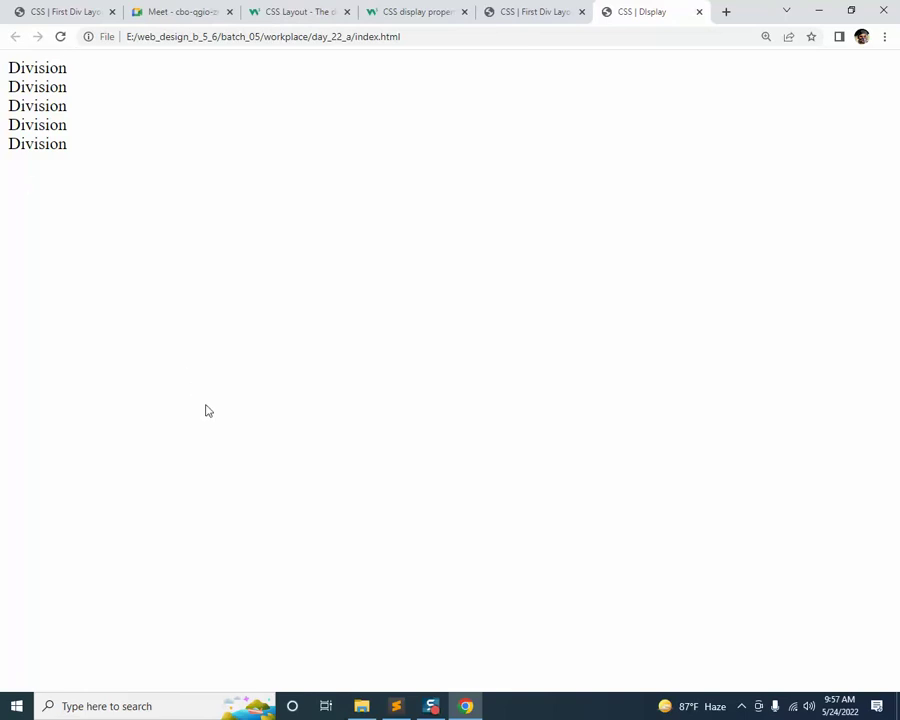
{"action": "left_click", "coordinate": [397, 706]}
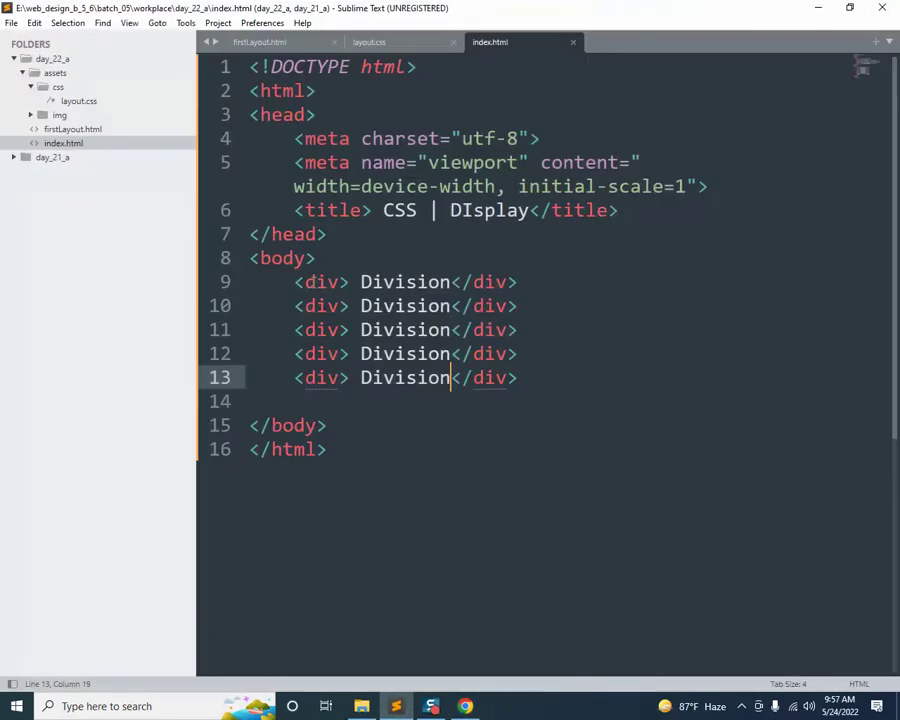
{"action": "left_click", "coordinate": [295, 282]}
{"action": "left_click_drag", "start_coordinate": [295, 282], "coordinate": [569, 398]}
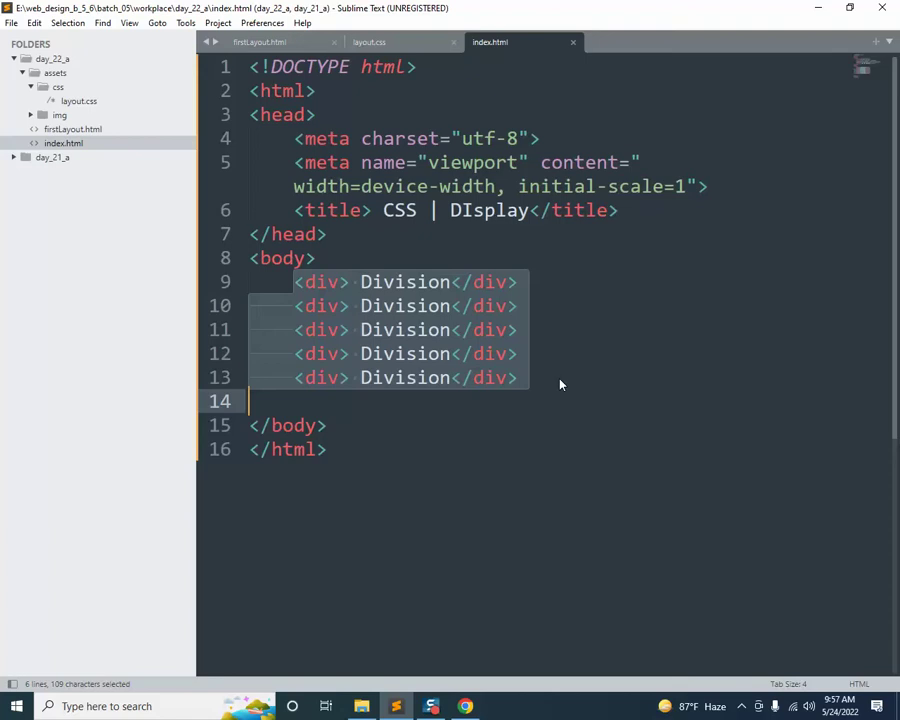
{"action": "left_click", "coordinate": [554, 390]}
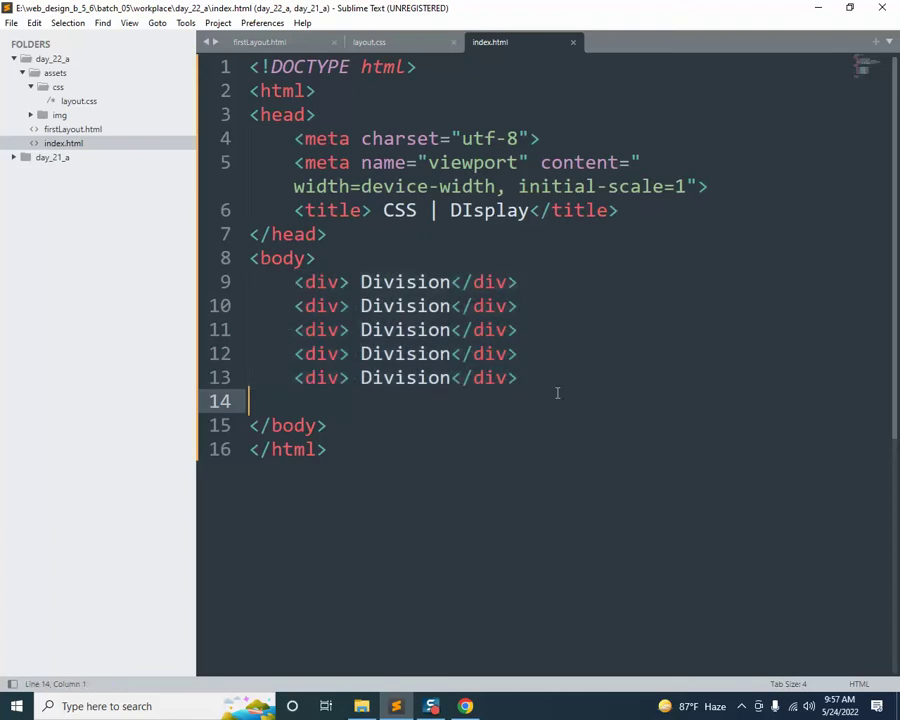
Add an h1 element with the text "Heading" below the last div and save the file
{"action": "left_click", "coordinate": [528, 377]}
{"action": "key", "text": "Return"}
{"action": "type", "text": "<h1>"}
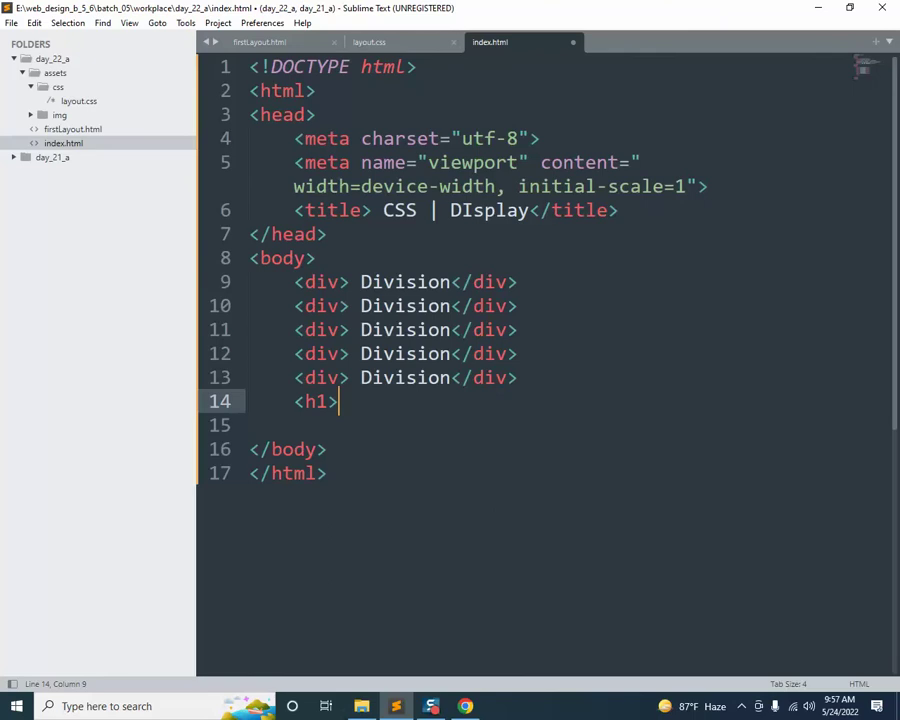
{"action": "type", "text": "<?"}
{"action": "key", "text": "BackSpace"}
{"action": "type", "text": "/h1>"}
{"action": "key", "text": "Left"}
{"action": "key", "text": "Left"}
{"action": "key", "text": "Left"}
{"action": "key", "text": "Left"}
{"action": "key", "text": "Left"}
{"action": "key", "text": "Left"}
{"action": "key", "text": "Right"}
{"action": "type", "text": "Heado"}
{"action": "key", "text": "BackSpace"}
{"action": "type", "text": "ing"}
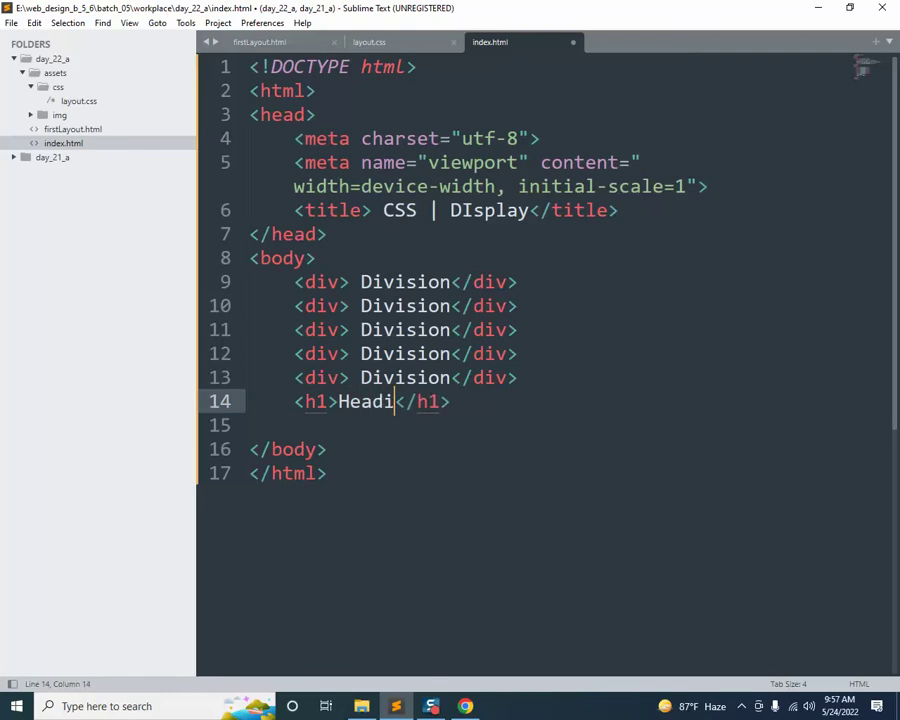
{"action": "key", "text": "ctrl+s"}
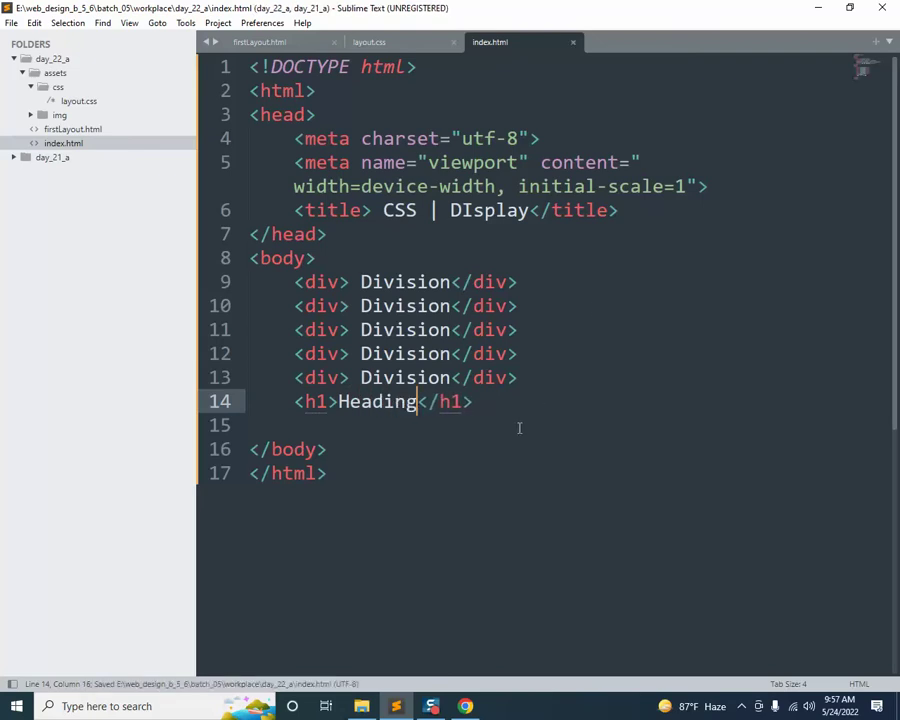
Duplicate the h1 Heading line twice to make three headings, and save the file
{"action": "key", "text": "ctrl+shift+d"}
{"action": "key", "text": "ctrl+shift+d"}
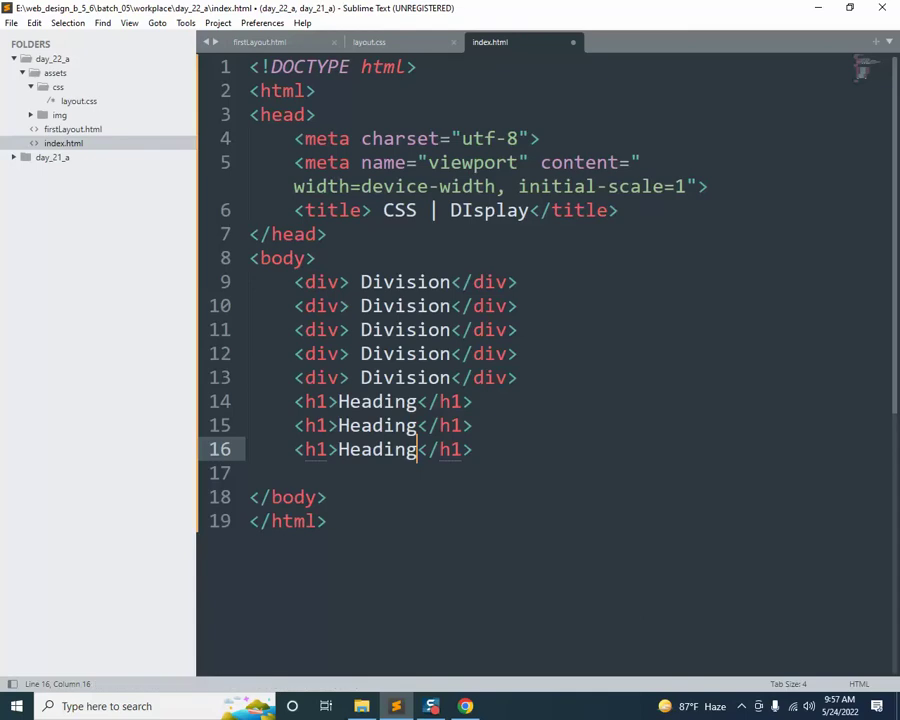
{"action": "key", "text": "ctrl+s"}
Add an <hr/> horizontal rule below the last h1 heading, leaving one blank line between them
{"action": "left_click", "coordinate": [510, 453]}
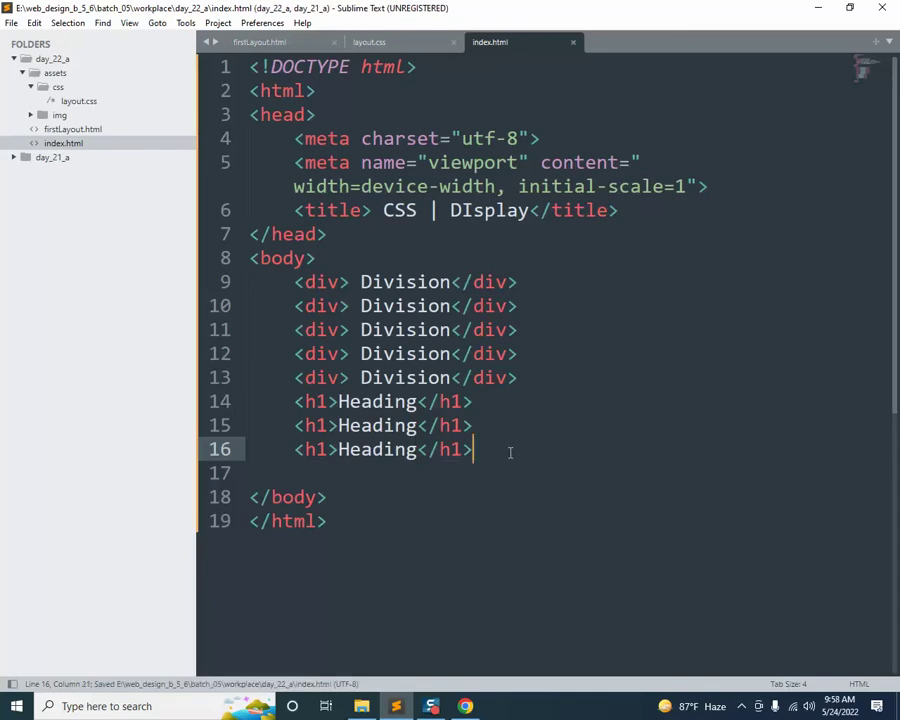
{"action": "key", "text": "Return"}
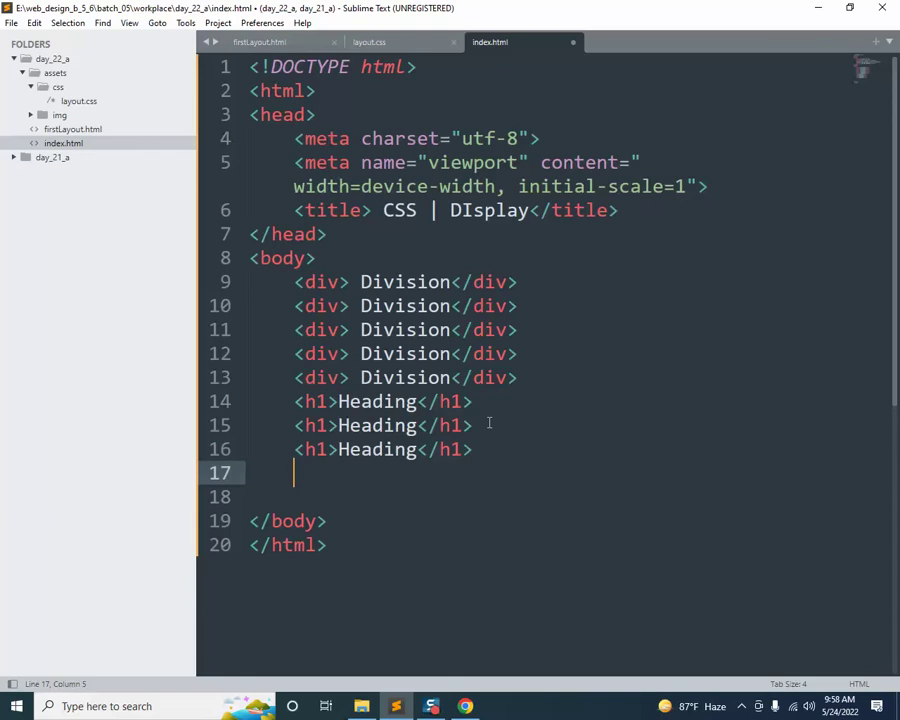
{"action": "key", "text": "Return"}
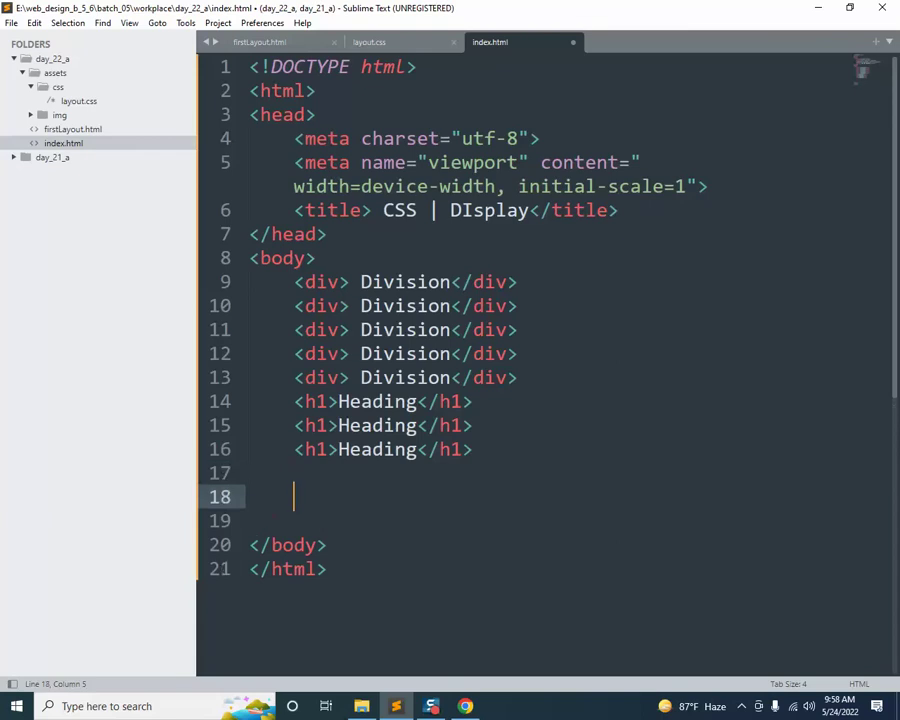
{"action": "scroll", "coordinate": [527, 374], "scroll_direction": "down", "scroll_amount": 2}
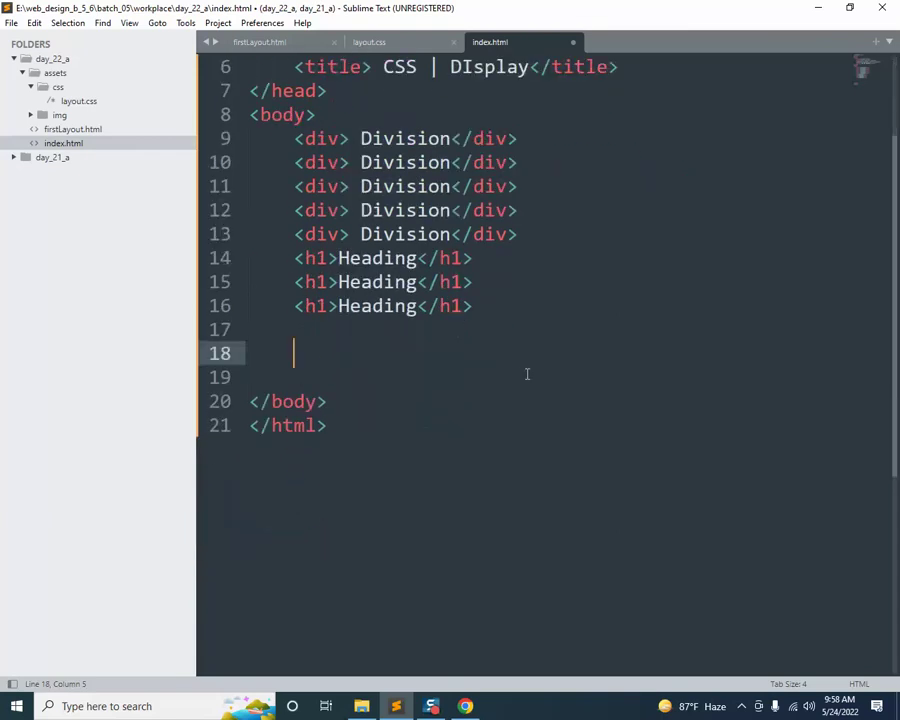
{"action": "type", "text": "<"}
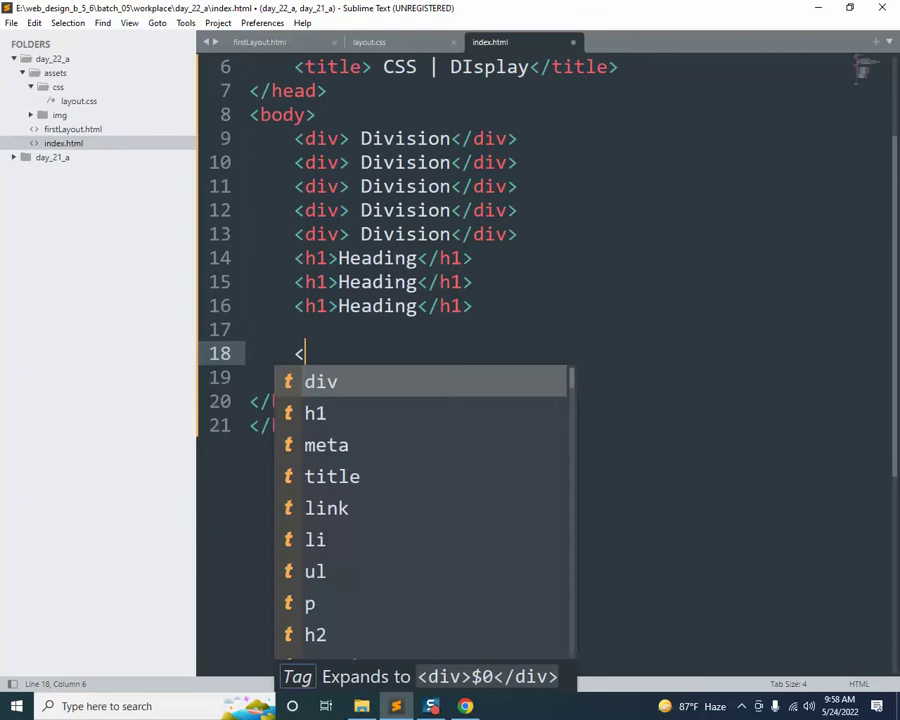
{"action": "type", "text": "hr"}
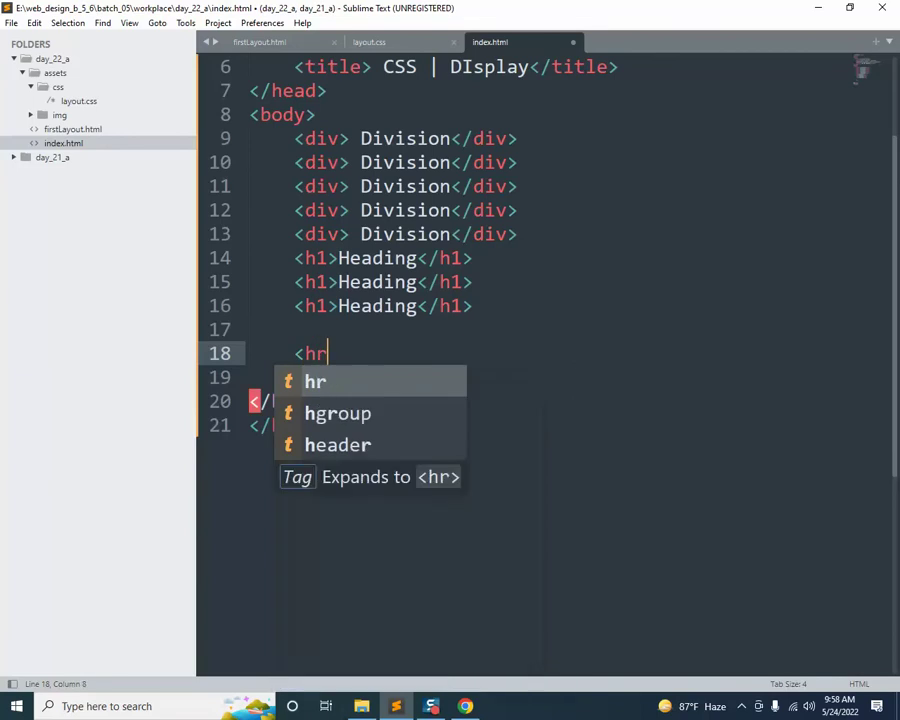
{"action": "type", "text": "/>"}
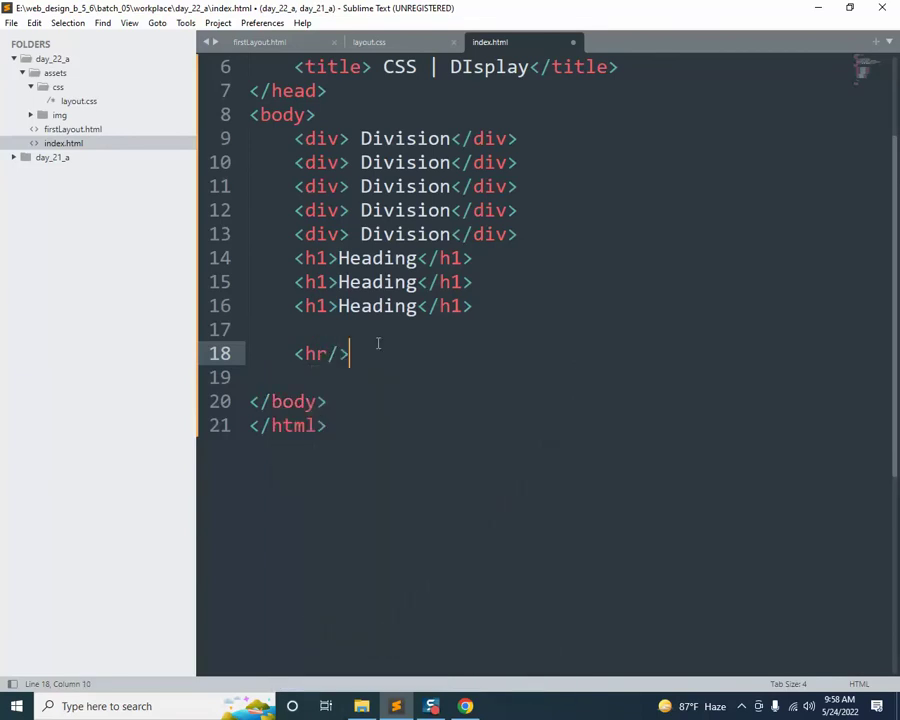
Add a span element with the text "Span" below the horizontal rule and save the file
{"action": "key", "text": "Return"}
{"action": "type", "text": "<spa"}
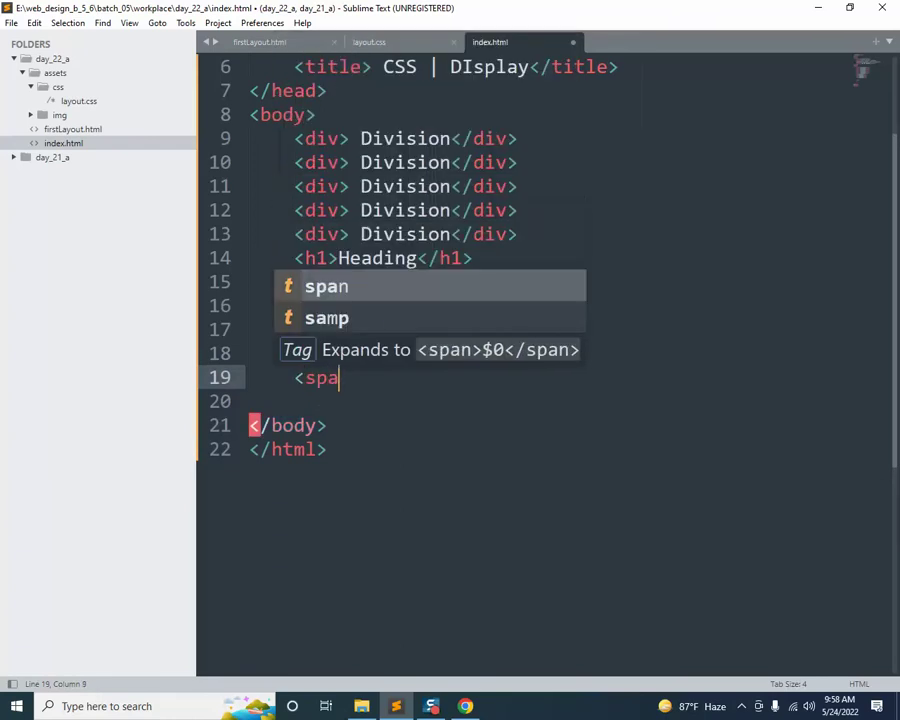
{"action": "type", "text": "n>"}
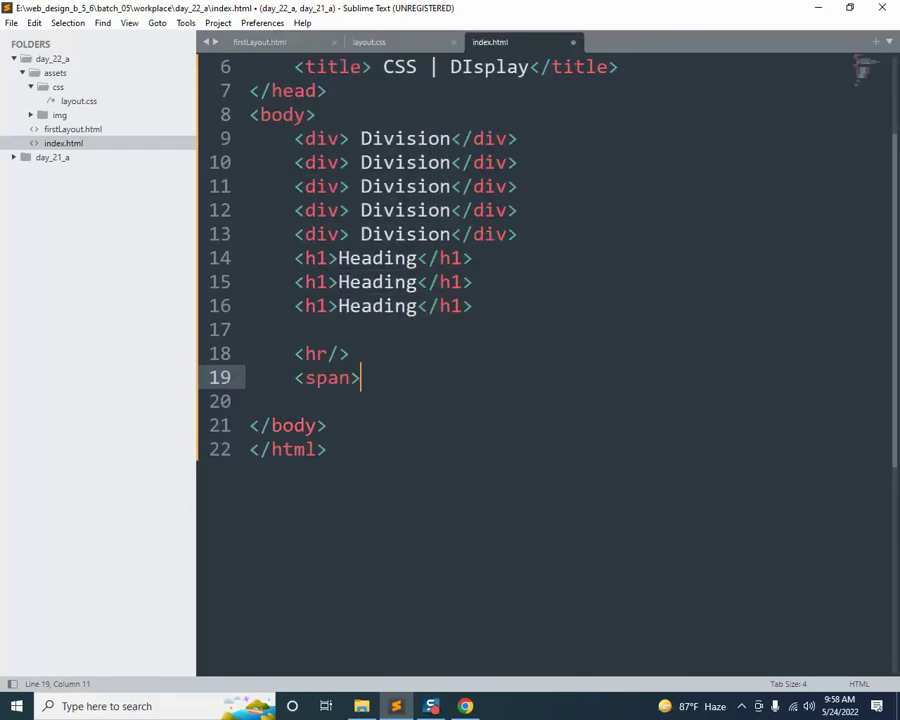
{"action": "type", "text": "</span>"}
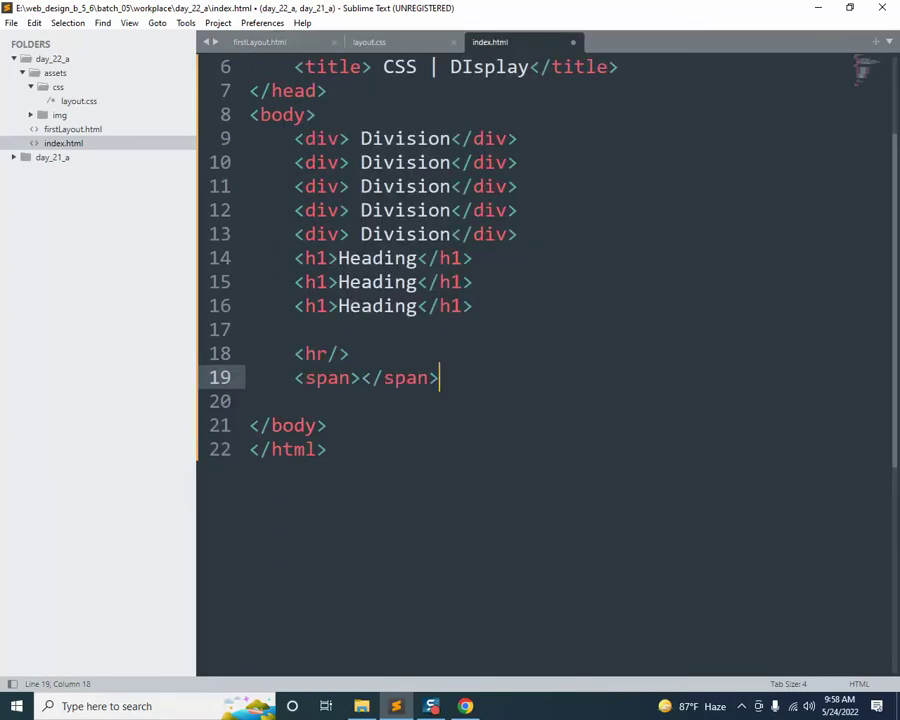
{"action": "key", "text": "Left"}
{"action": "key", "text": "Left"}
{"action": "key", "text": "Left"}
{"action": "key", "text": "Left"}
{"action": "key", "text": "Left"}
{"action": "key", "text": "Left"}
{"action": "key", "text": "Left"}
{"action": "type", "text": "Span"}
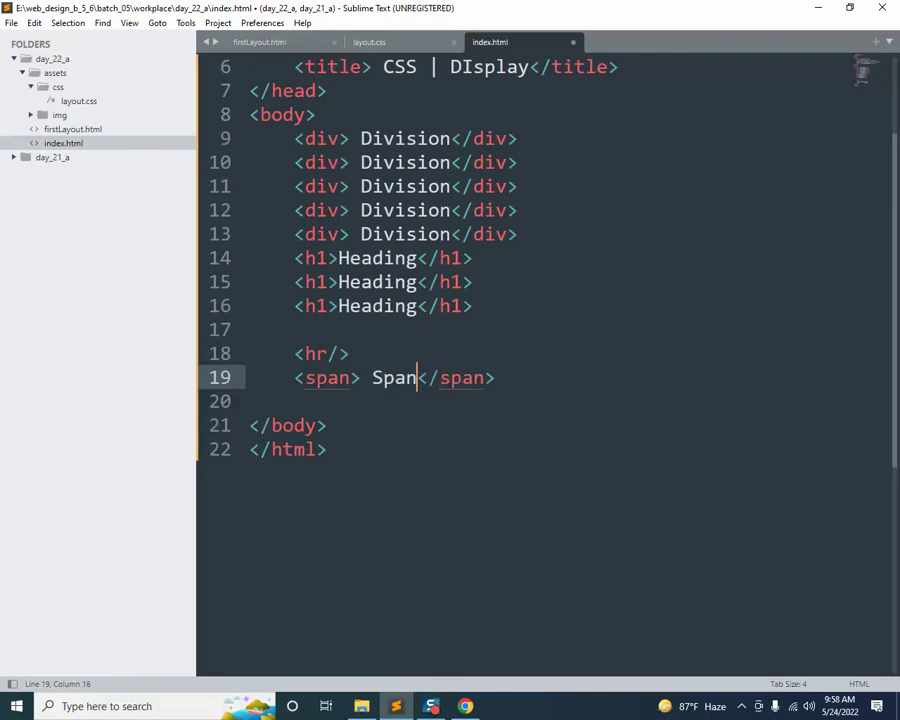
{"action": "key", "text": "ctrl+s"}
Duplicate the Span line three times to make four spans, and save the file
{"action": "key", "text": "ctrl+shift+d"}
{"action": "key", "text": "ctrl+shift+d"}
{"action": "key", "text": "ctrl+shift+d"}
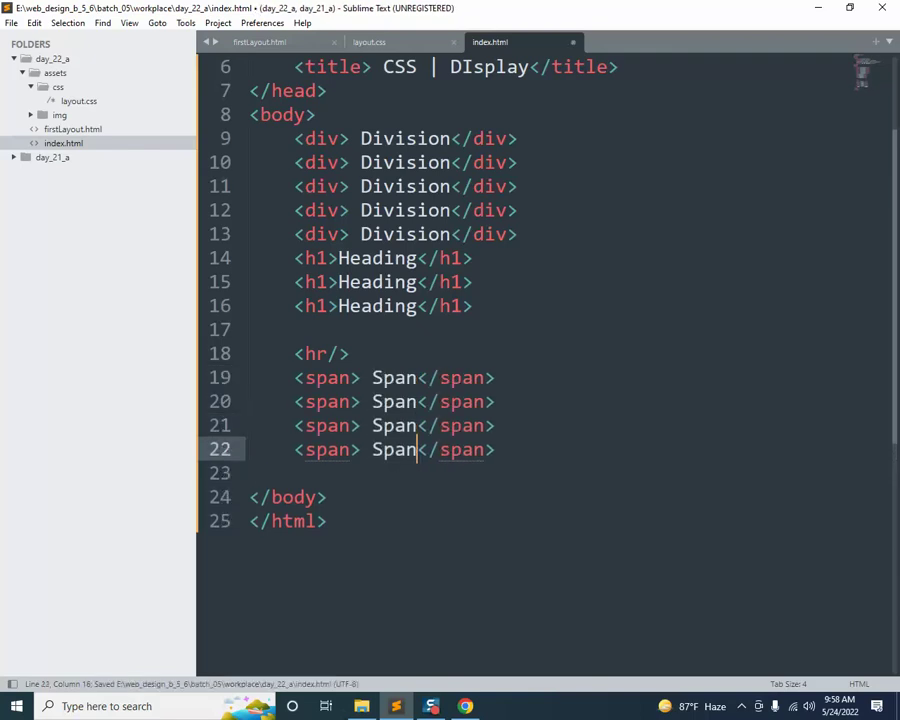
{"action": "key", "text": "ctrl+s"}
Switch to Chrome, reload index.html and examine how the four spans are laid out below the rule
{"action": "key", "text": "alt+Tab"}
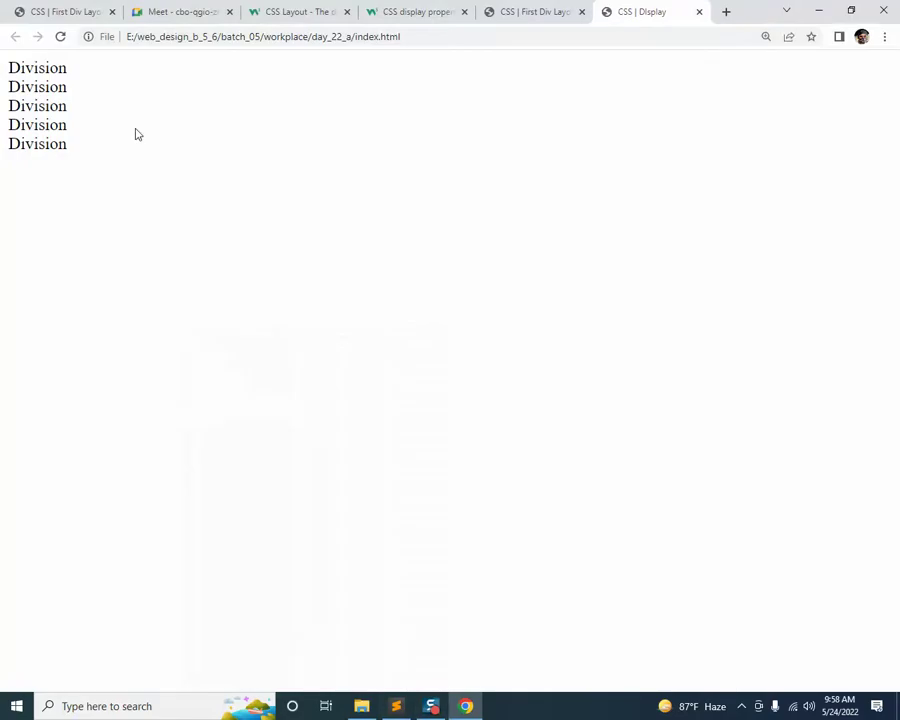
{"action": "left_click", "coordinate": [60, 36]}
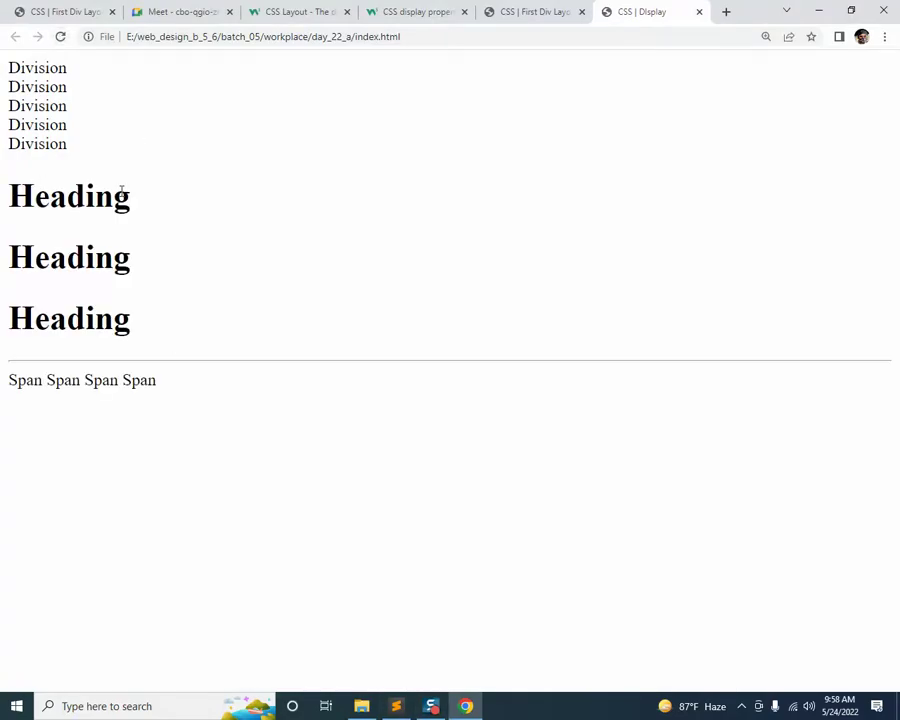
{"action": "left_click_drag", "start_coordinate": [8, 380], "coordinate": [168, 386]}
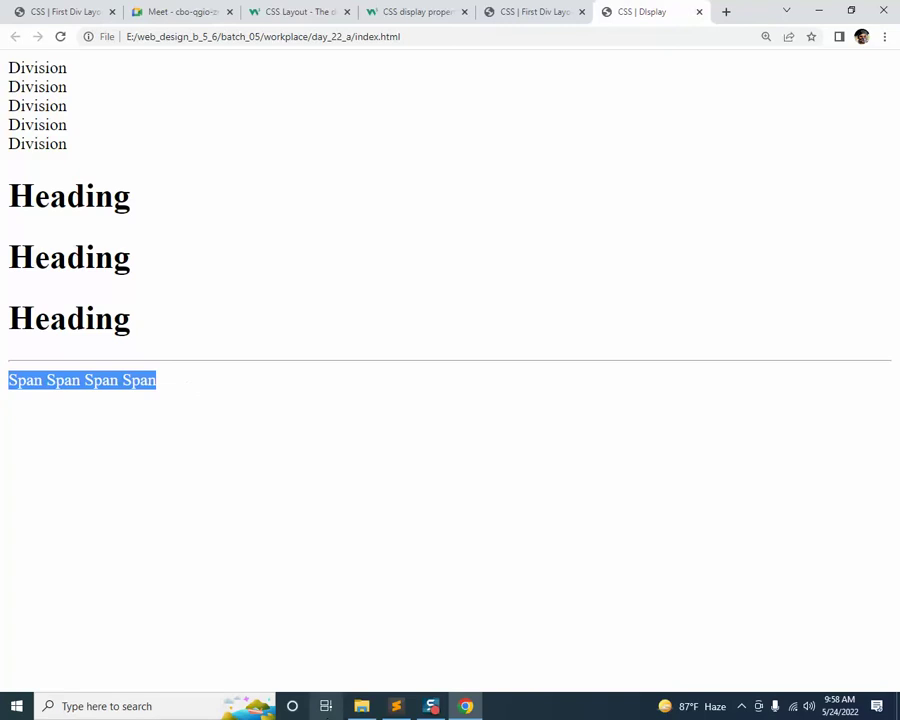
Back in Sublime Text, extend the first span's text with "hgsdf vhfgvdsh hcfgd" and save the file
{"action": "left_click", "coordinate": [396, 712]}
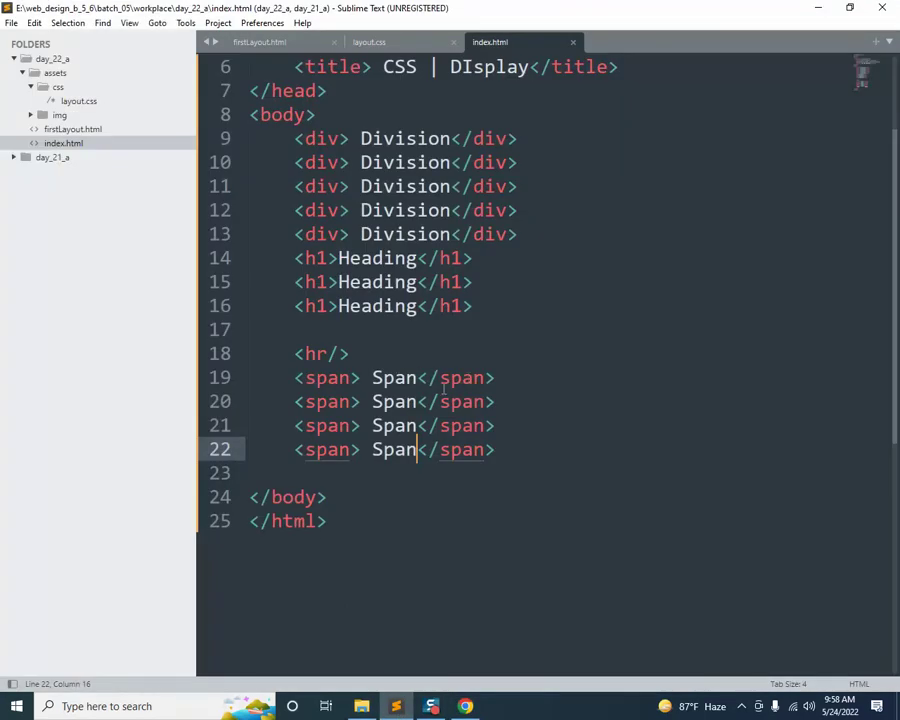
{"action": "left_click", "coordinate": [419, 378]}
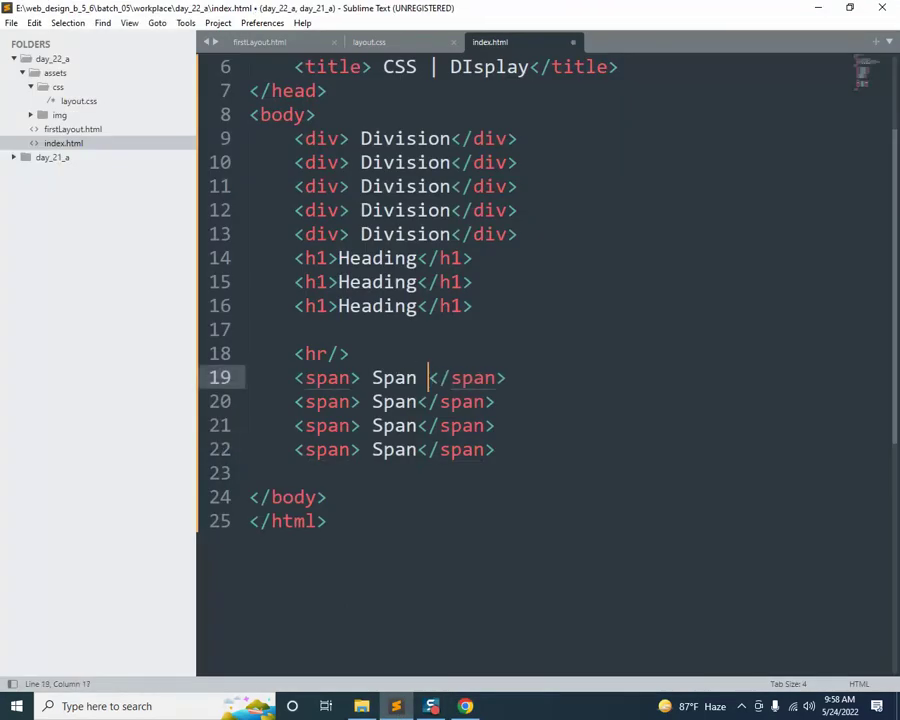
{"action": "type", "text": "hgsdf vhfgvdsh hcf"}
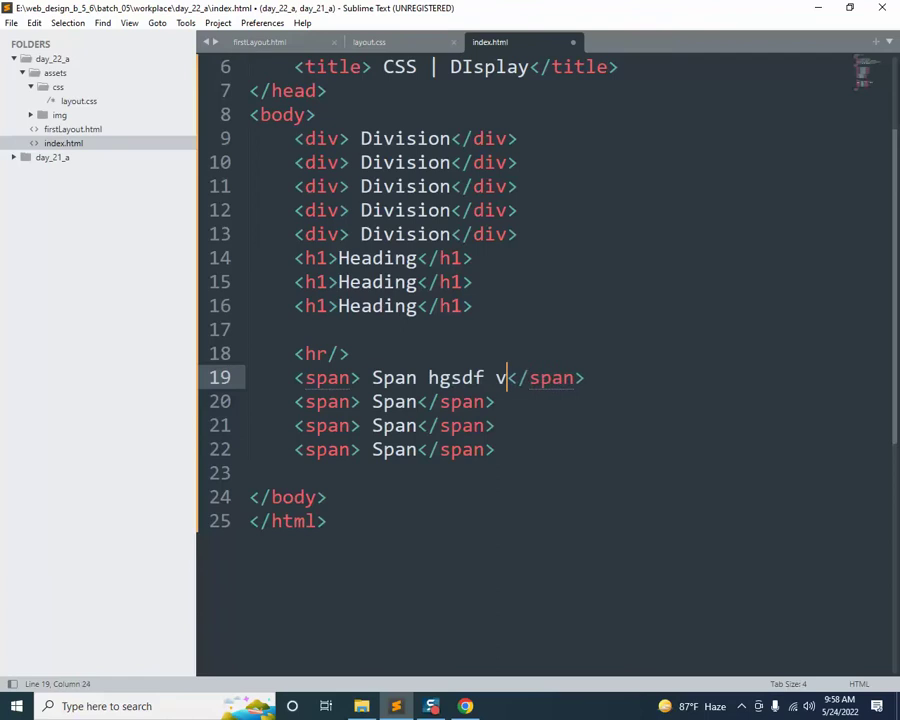
{"action": "type", "text": "gd"}
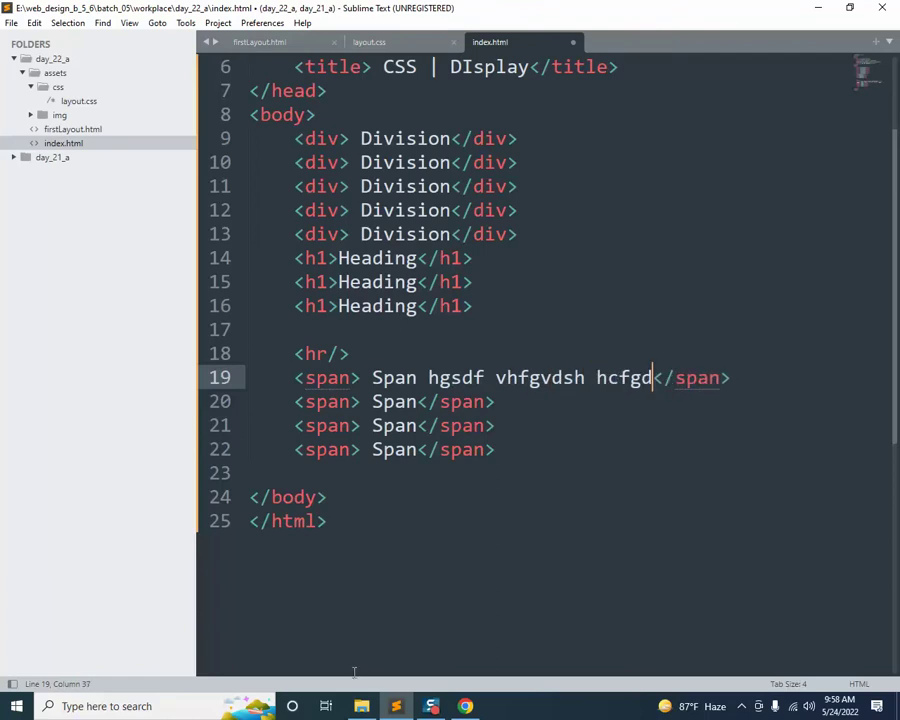
{"action": "key", "text": "ctrl+s"}
Reload the page in Chrome and examine the width taken up by the lengthened first span
{"action": "key", "text": "alt+Tab"}
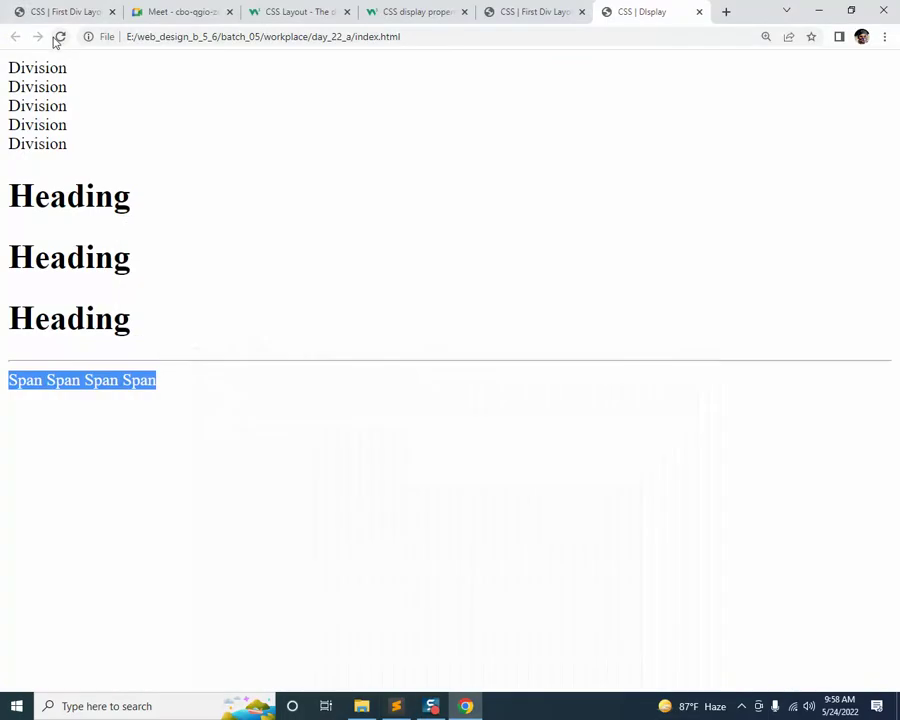
{"action": "left_click", "coordinate": [60, 37]}
{"action": "left_click_drag", "start_coordinate": [150, 380], "coordinate": [4, 390]}
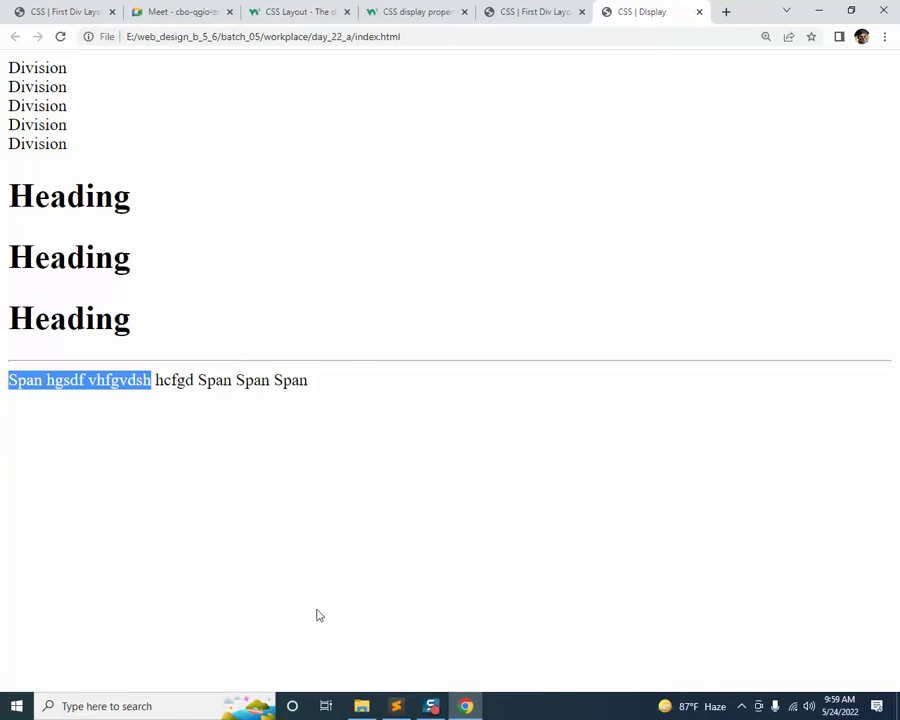
In Sublime Text, shorten the first div's text to "D", save the file and reload the page in Chrome
{"action": "left_click", "coordinate": [397, 707]}
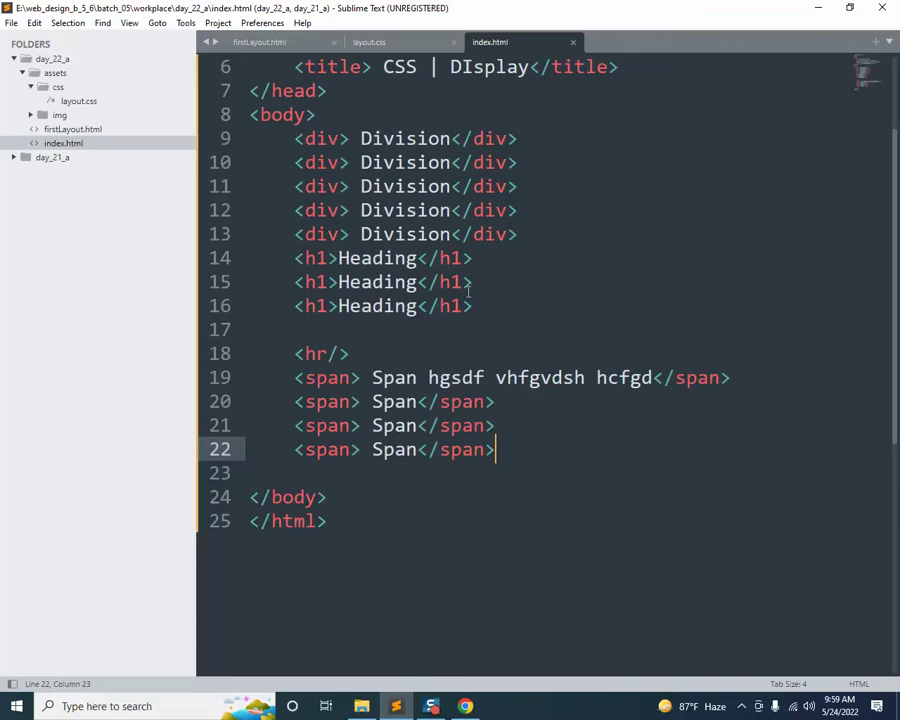
{"action": "left_click_drag", "start_coordinate": [371, 139], "coordinate": [451, 139]}
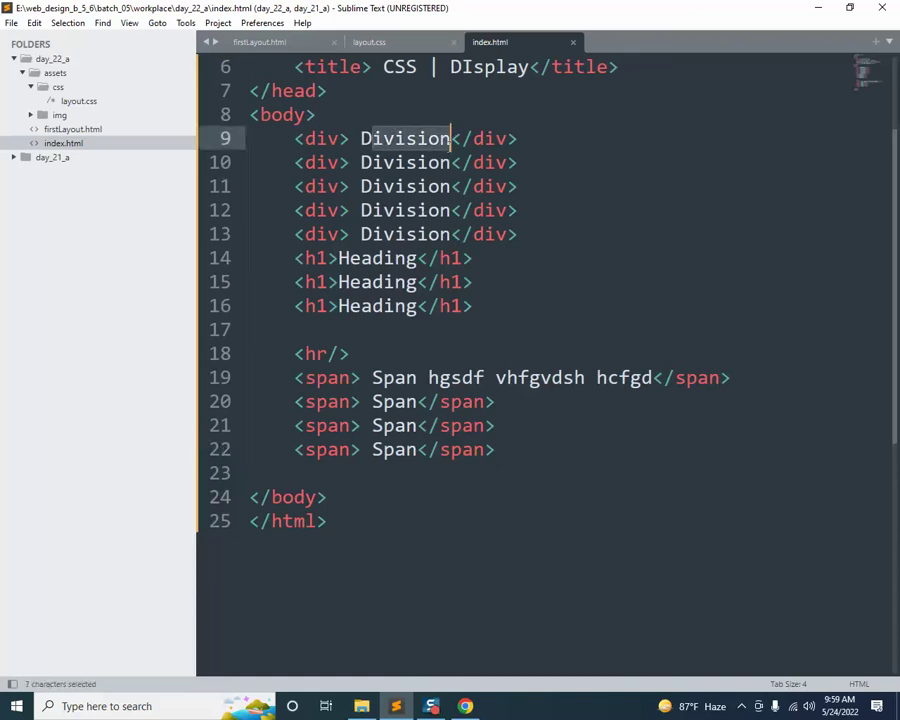
{"action": "key", "text": "BackSpace"}
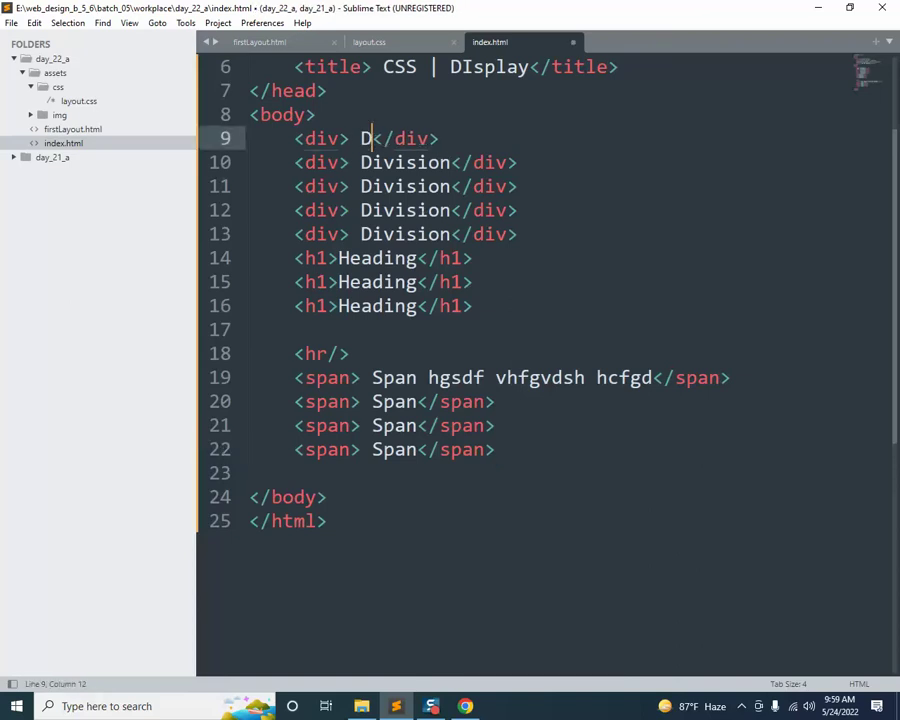
{"action": "key", "text": "ctrl+s"}
{"action": "key", "text": "alt+Tab"}
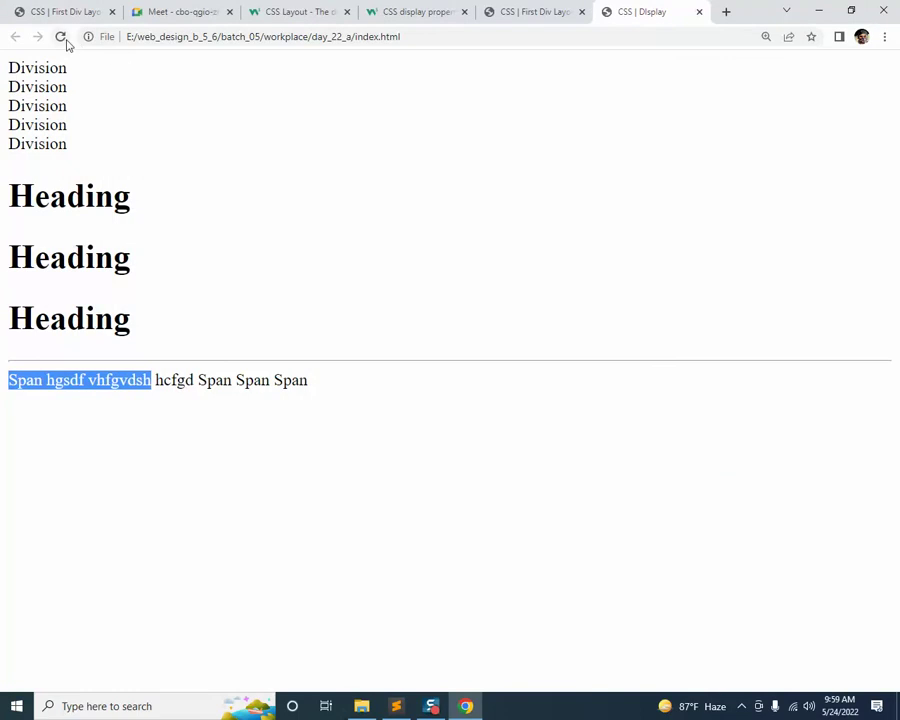
{"action": "left_click", "coordinate": [62, 38]}
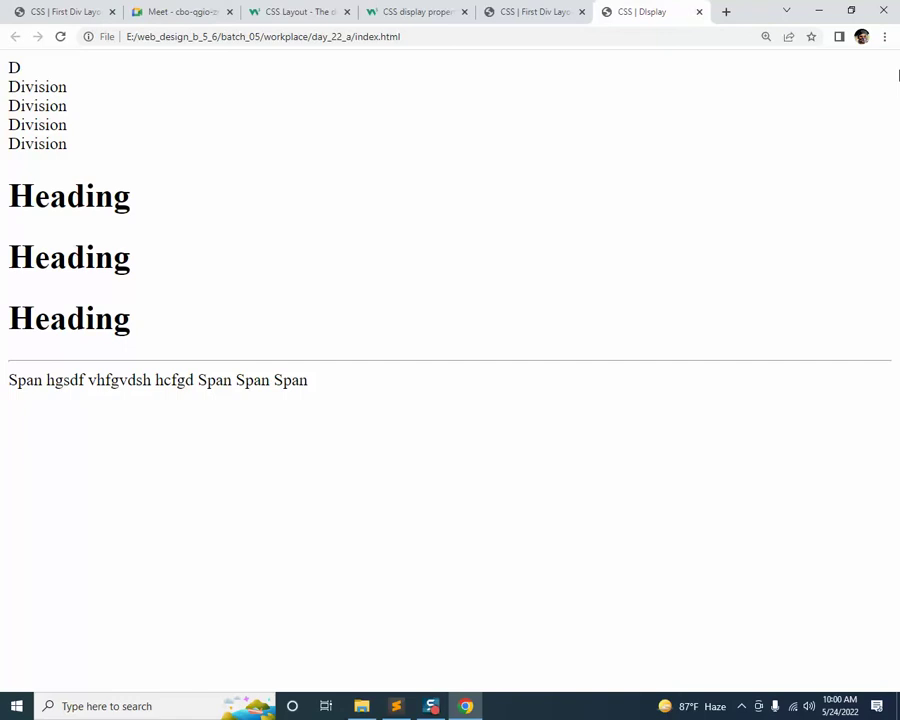
Look through the list of CSS tutorial topics beside the W3Schools CSS Display lesson, from the basics to CSS Advanced
{"action": "left_click", "coordinate": [285, 12]}
{"action": "scroll", "coordinate": [10, 460], "scroll_direction": "up", "scroll_amount": 12}
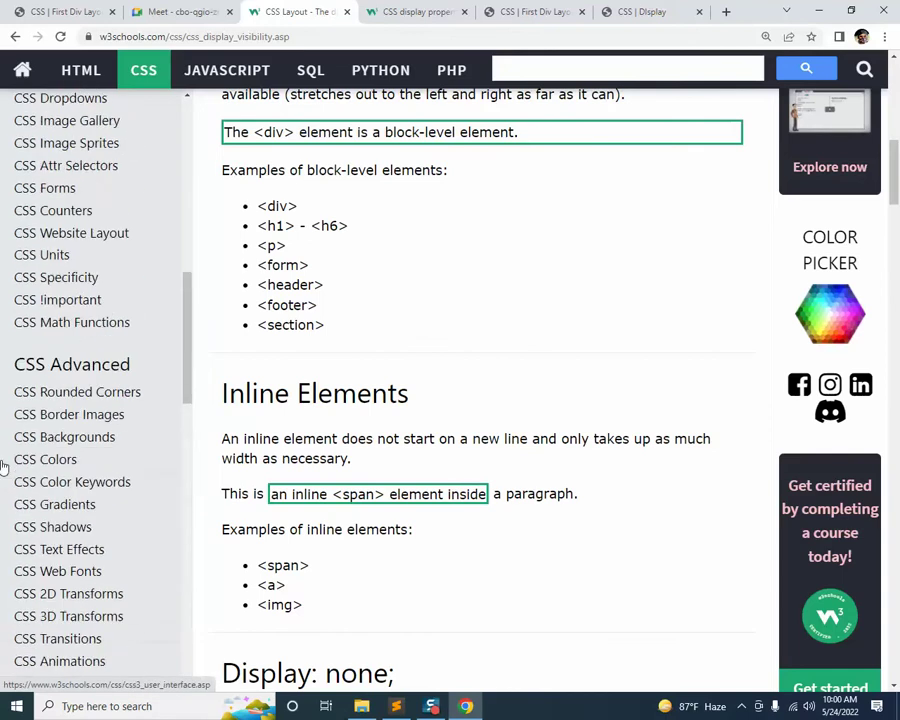
{"action": "scroll", "coordinate": [70, 406], "scroll_direction": "up", "scroll_amount": 8}
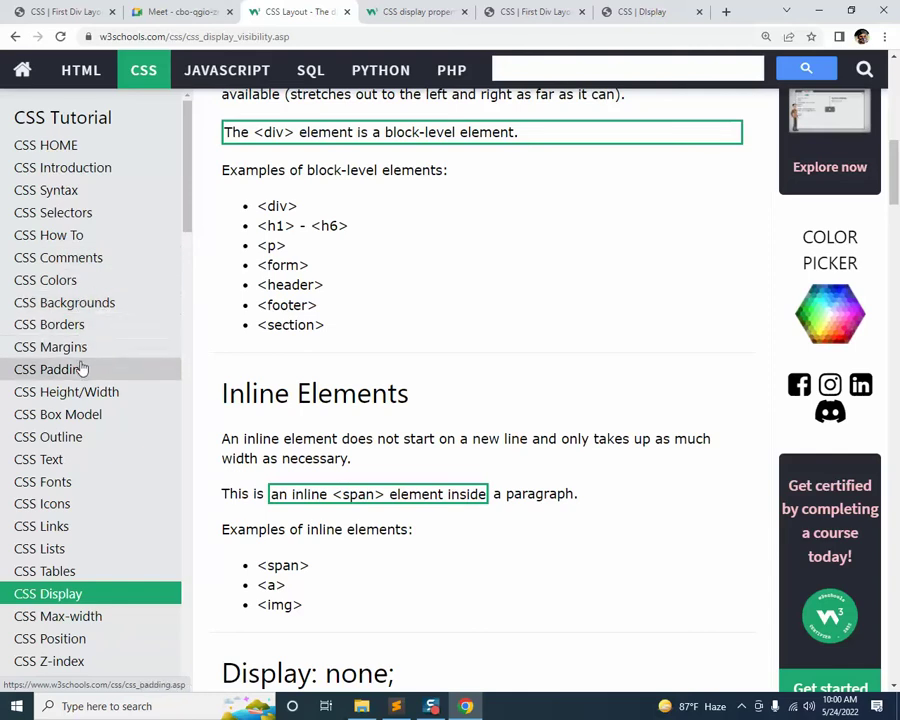
{"action": "scroll", "coordinate": [137, 247], "scroll_direction": "down", "scroll_amount": 2}
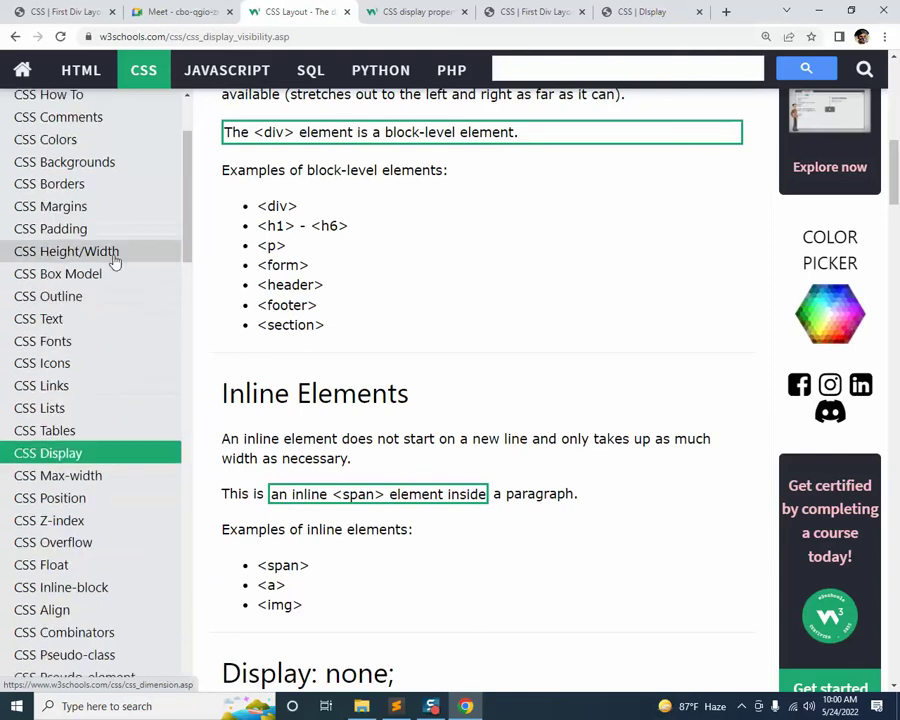
{"action": "scroll", "coordinate": [114, 258], "scroll_direction": "down", "scroll_amount": 2}
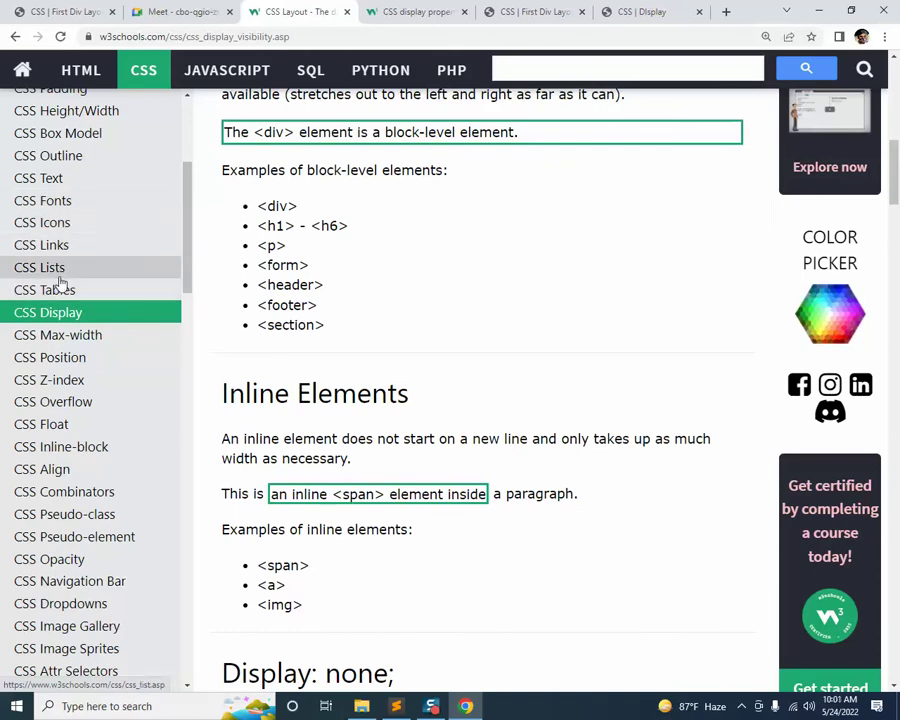
{"action": "scroll", "coordinate": [112, 256], "scroll_direction": "down", "scroll_amount": 1}
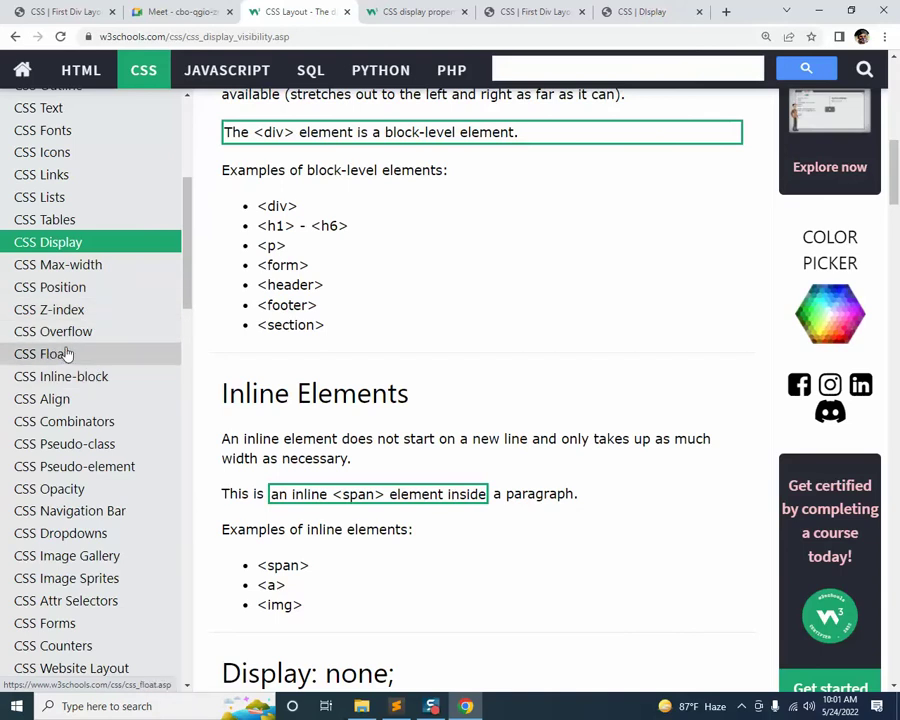
{"action": "scroll", "coordinate": [72, 350], "scroll_direction": "down", "scroll_amount": 2}
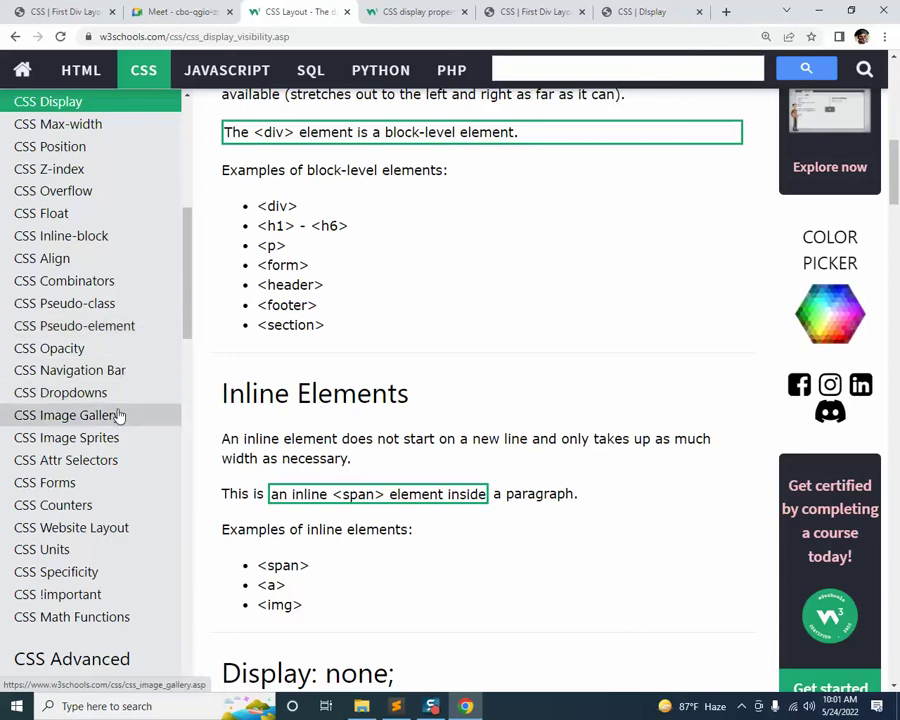
{"action": "scroll", "coordinate": [121, 412], "scroll_direction": "down", "scroll_amount": 2}
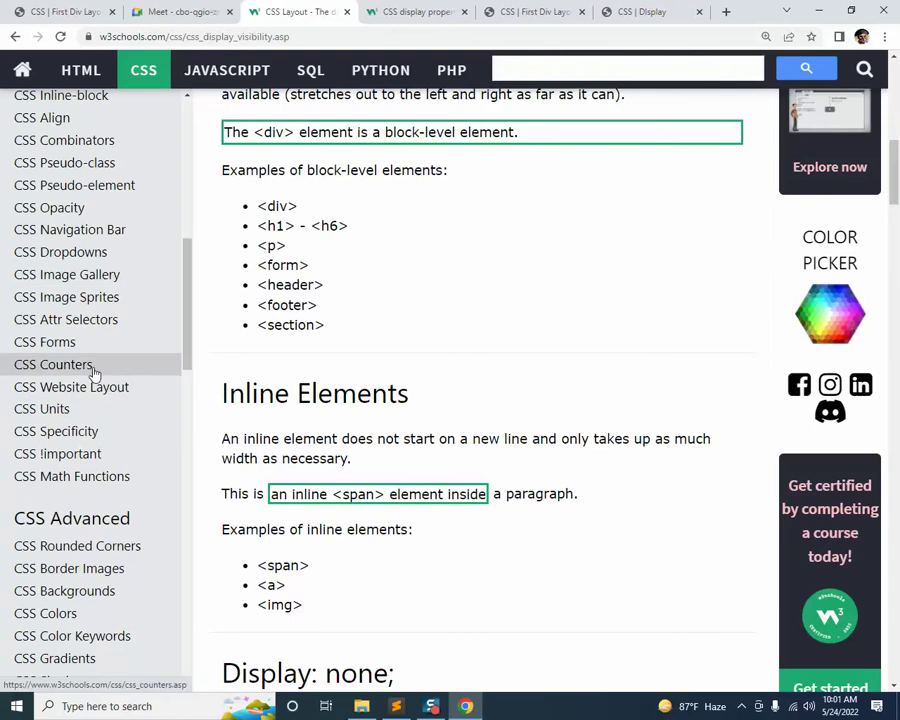
{"action": "scroll", "coordinate": [95, 368], "scroll_direction": "down", "scroll_amount": 4}
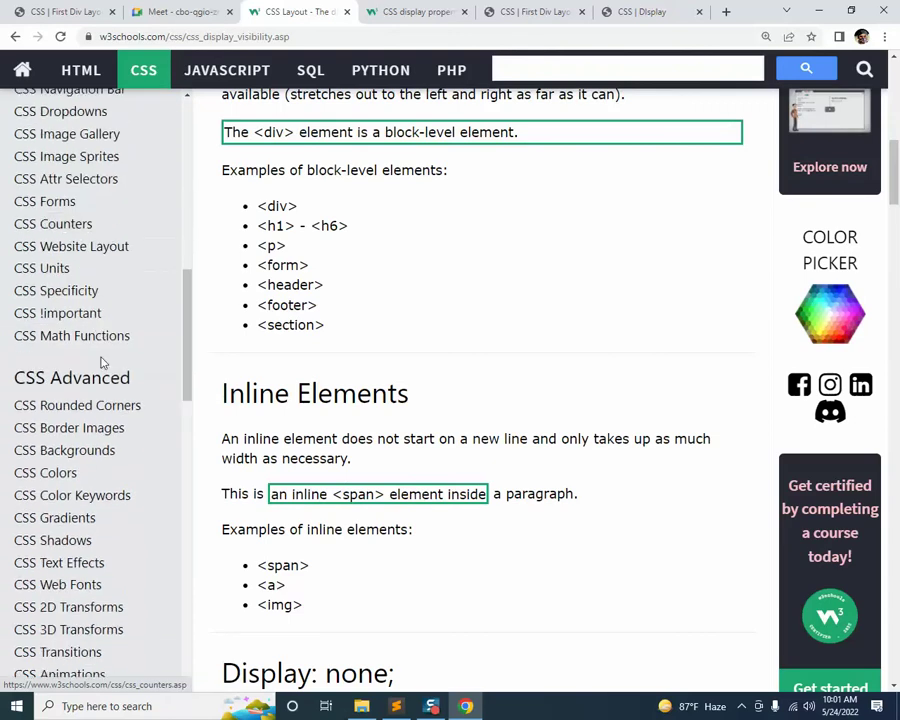
{"action": "scroll", "coordinate": [120, 290], "scroll_direction": "down", "scroll_amount": 2}
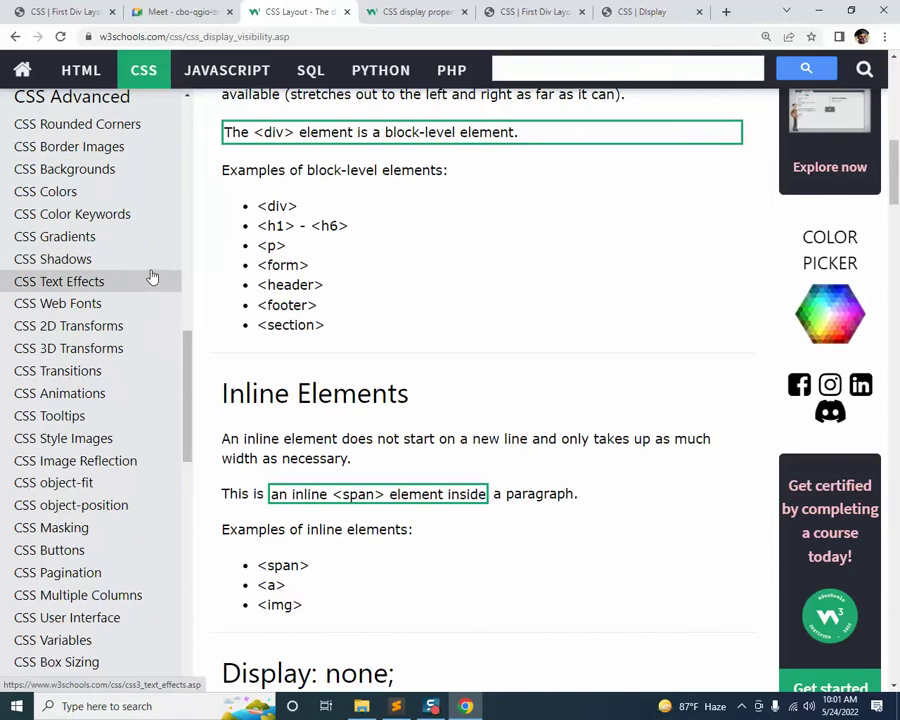
Review the lists of block-level and inline elements and the note below them on the W3Schools HTML Block & Inline page
{"action": "scroll", "coordinate": [153, 278], "scroll_direction": "down", "scroll_amount": 3}
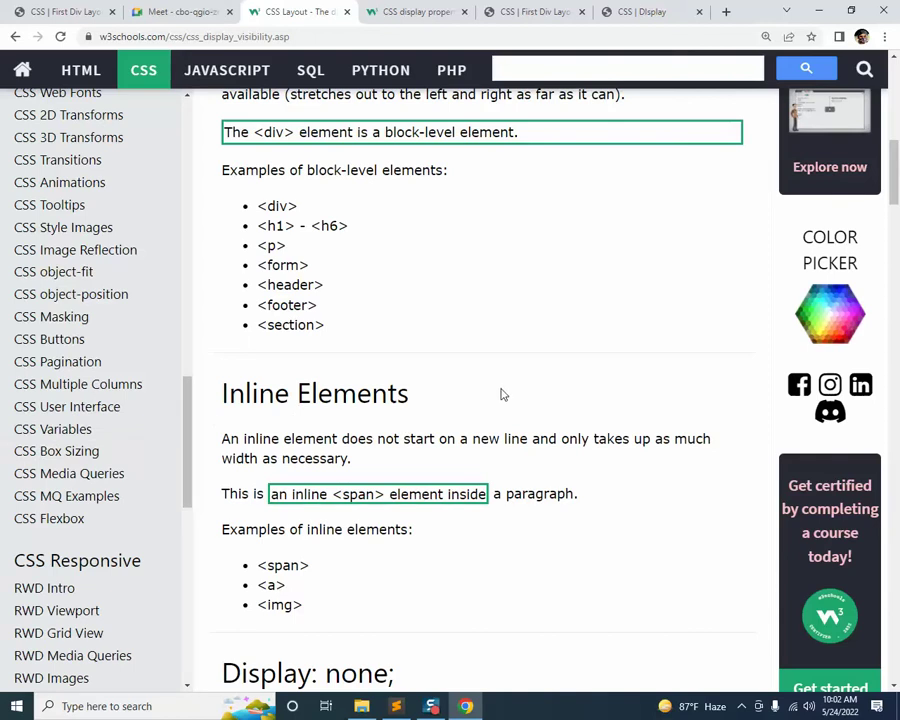
{"action": "scroll", "coordinate": [510, 392], "scroll_direction": "up", "scroll_amount": 1}
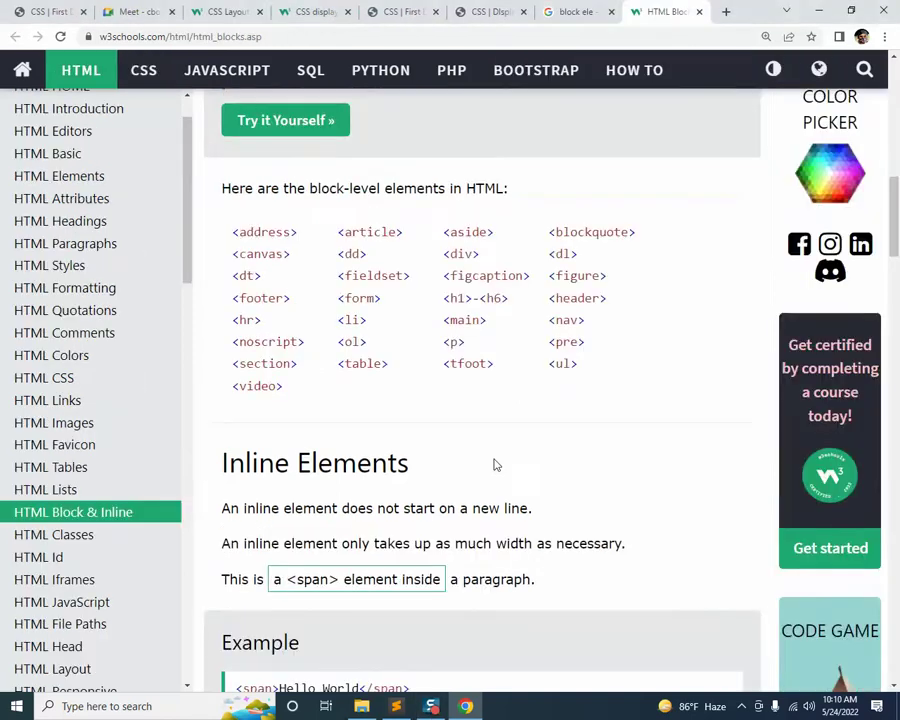
{"action": "scroll", "coordinate": [448, 485], "scroll_direction": "down", "scroll_amount": 3}
{"action": "scroll", "coordinate": [384, 498], "scroll_direction": "down", "scroll_amount": 2}
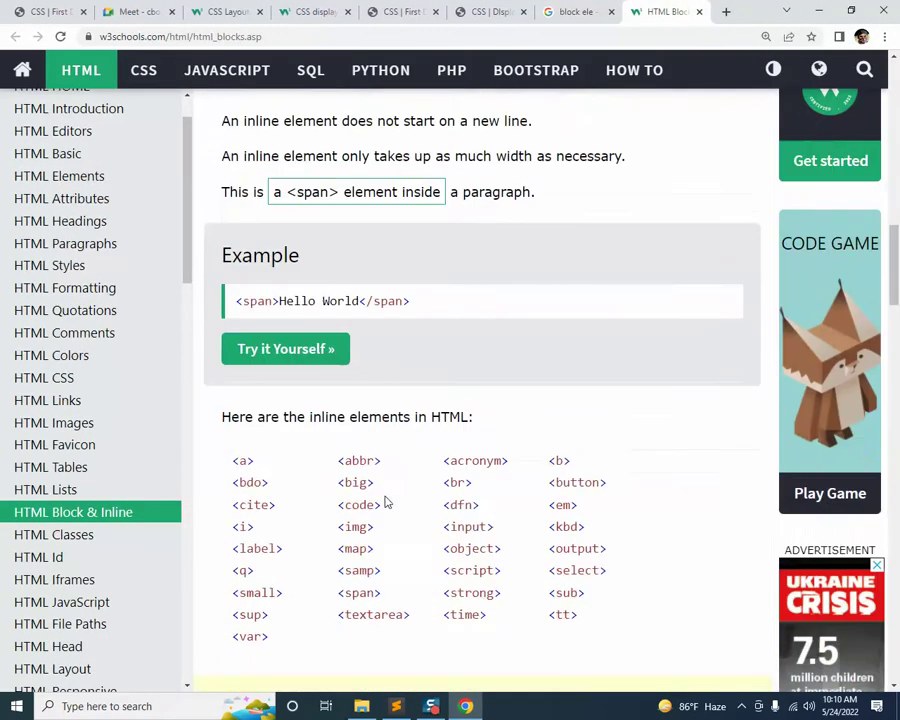
{"action": "scroll", "coordinate": [385, 502], "scroll_direction": "down", "scroll_amount": 1}
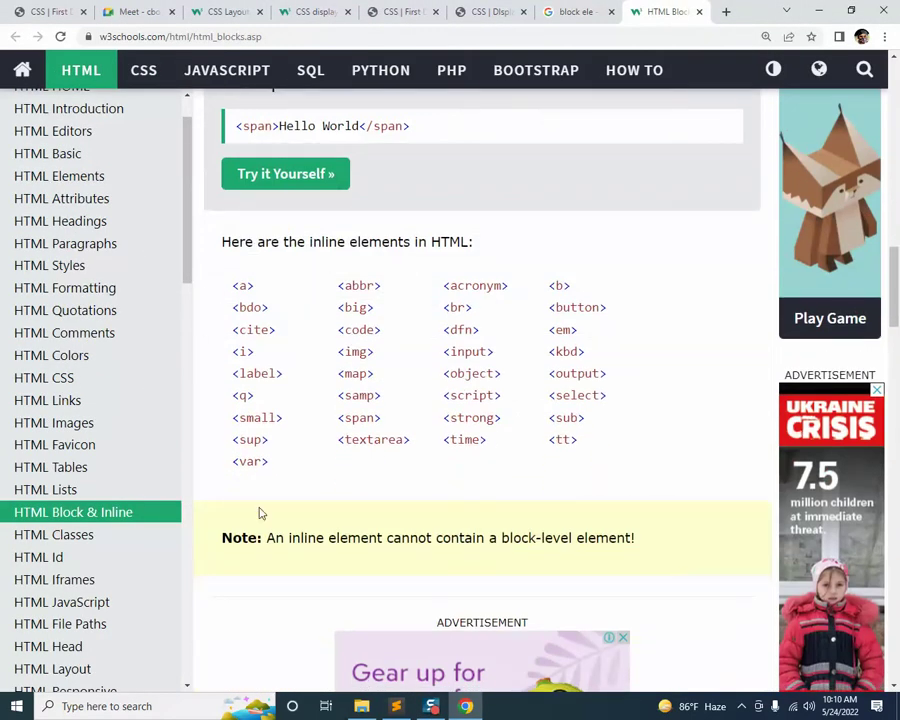
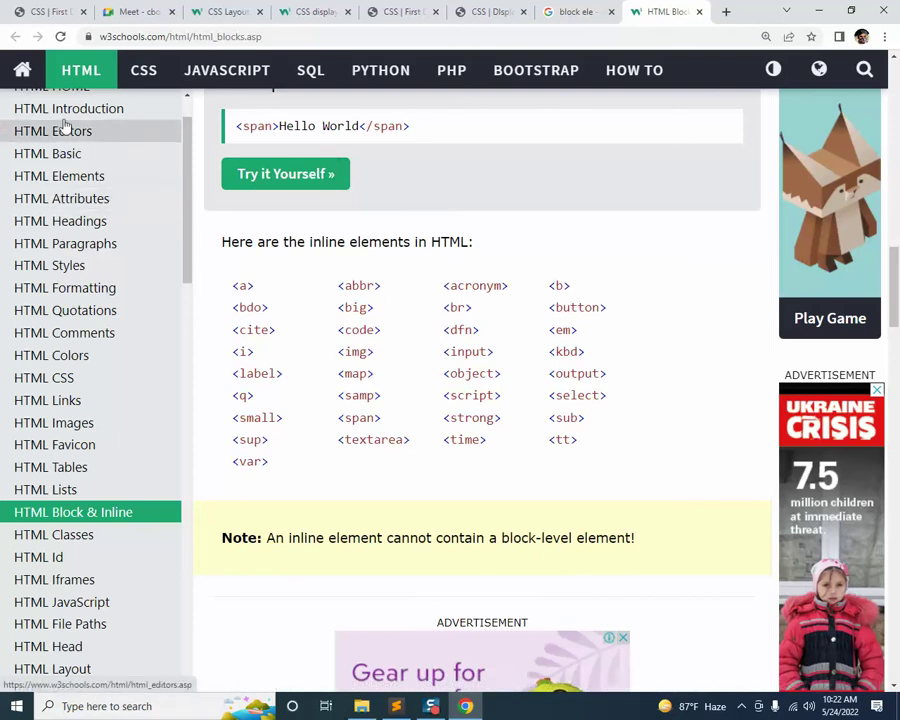
{"action": "scroll", "coordinate": [158, 358], "scroll_direction": "up", "scroll_amount": 1}
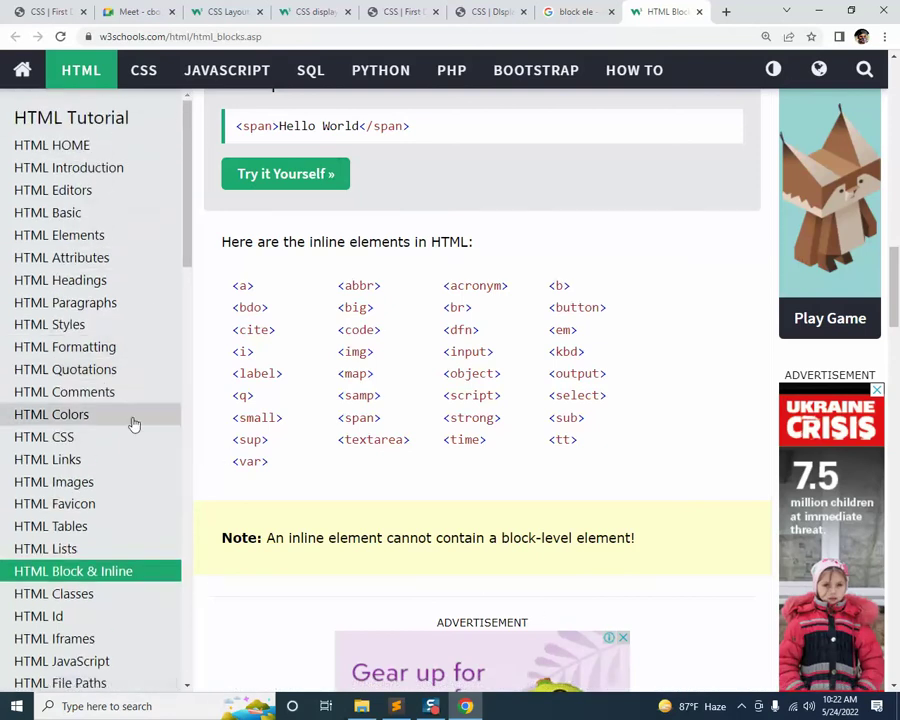
{"action": "scroll", "coordinate": [132, 422], "scroll_direction": "down", "scroll_amount": 2}
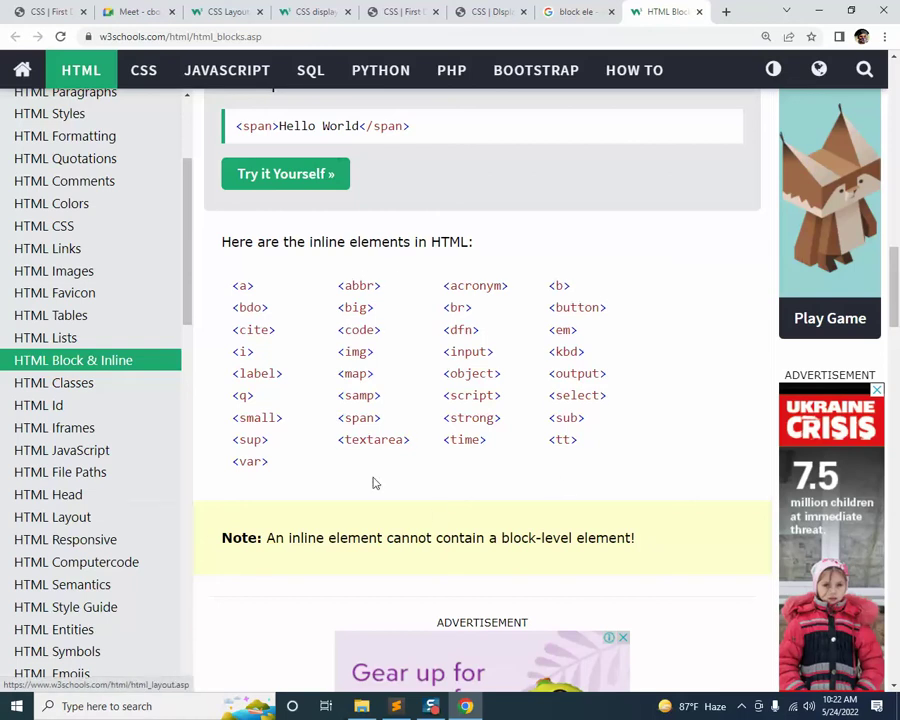
Open the W3Schools CSS display property reference and look through its list of CSS properties to the display entry
{"action": "left_click", "coordinate": [318, 12]}
{"action": "scroll", "coordinate": [64, 380], "scroll_direction": "up", "scroll_amount": 8}
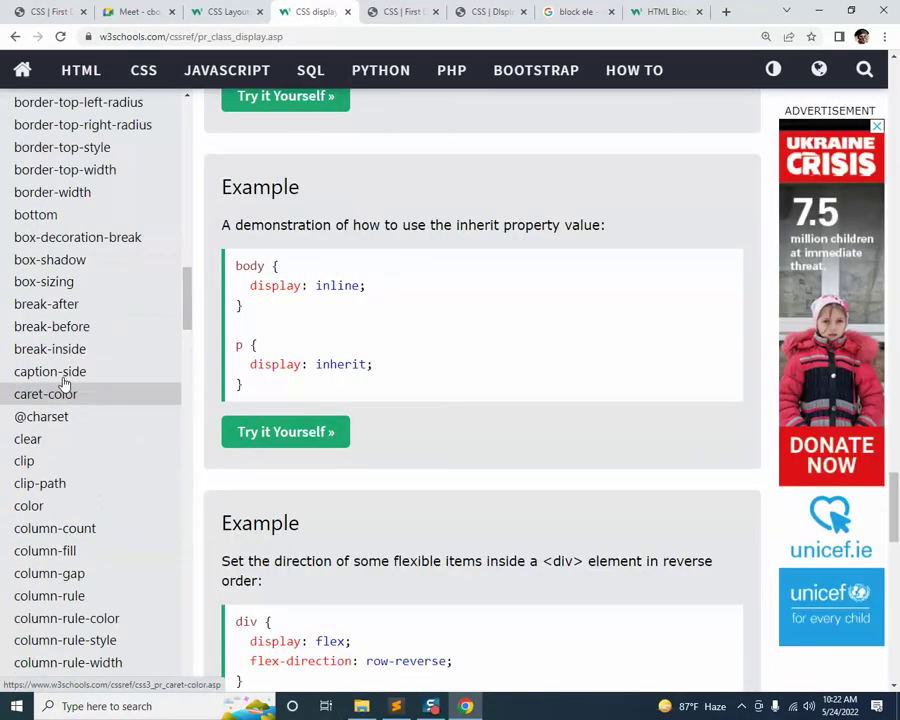
{"action": "scroll", "coordinate": [70, 384], "scroll_direction": "up", "scroll_amount": 12}
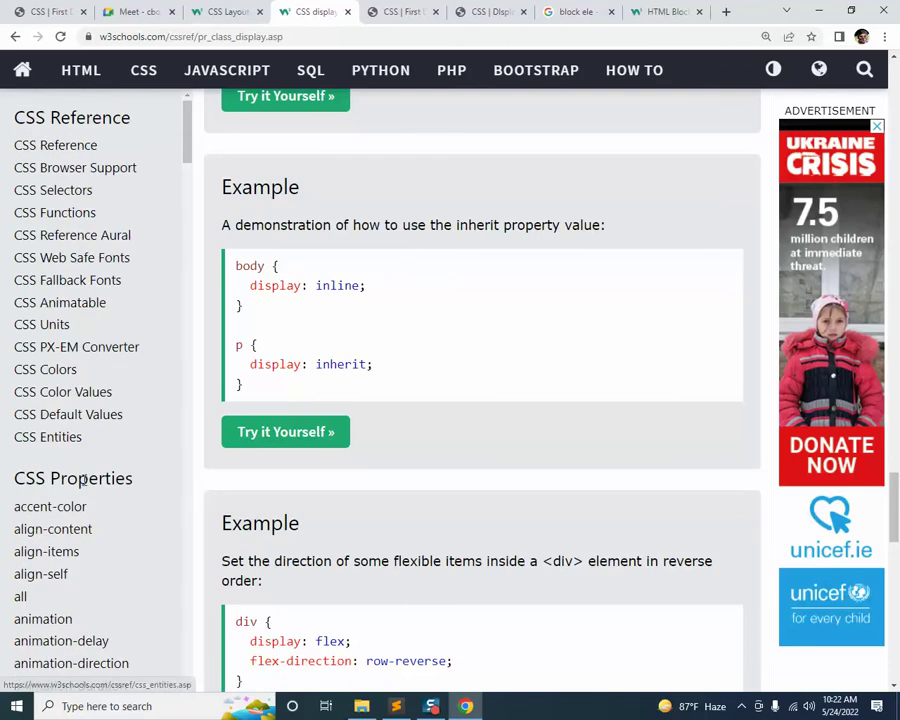
{"action": "scroll", "coordinate": [125, 485], "scroll_direction": "down", "scroll_amount": 12}
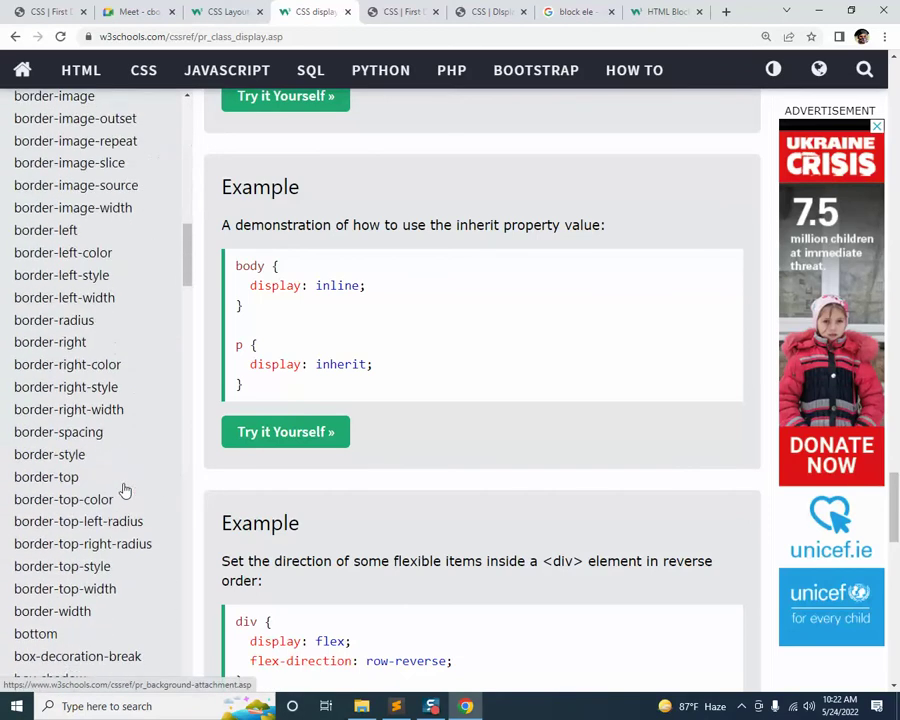
{"action": "scroll", "coordinate": [125, 490], "scroll_direction": "down", "scroll_amount": 5}
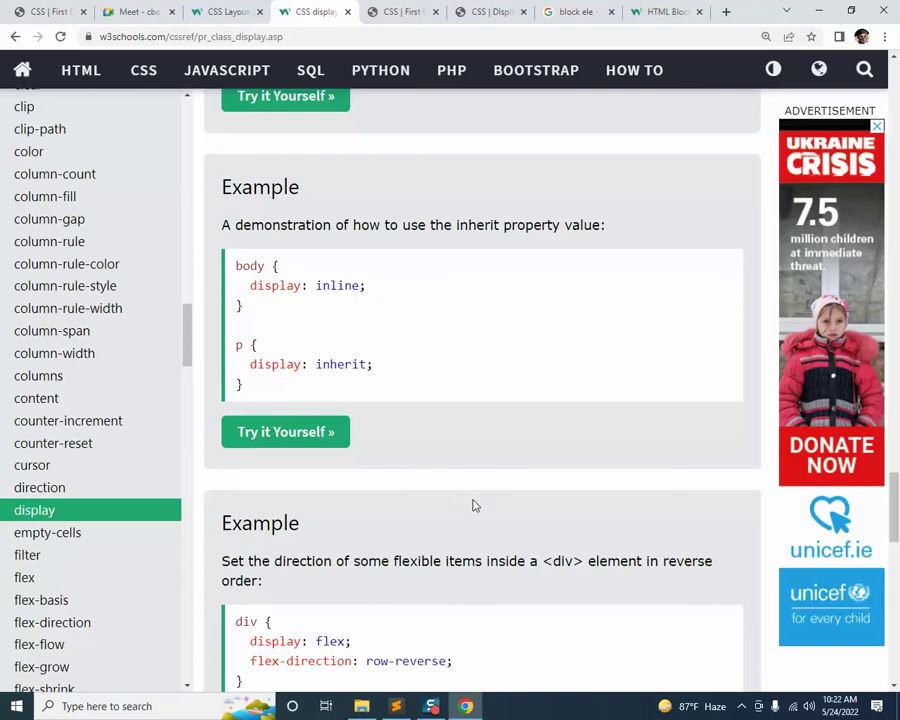
Examine the display Property Values table from inline and block through contents and grid, highlighting the inline-block value
{"action": "scroll", "coordinate": [472, 502], "scroll_direction": "up", "scroll_amount": 1}
{"action": "scroll", "coordinate": [475, 505], "scroll_direction": "up", "scroll_amount": 12}
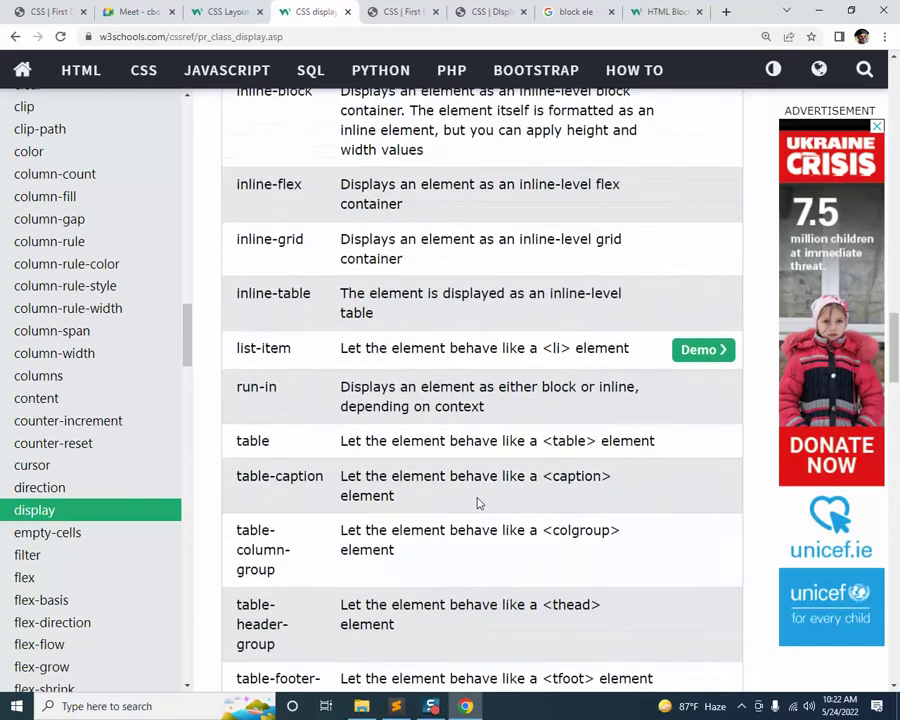
{"action": "scroll", "coordinate": [478, 503], "scroll_direction": "up", "scroll_amount": 10}
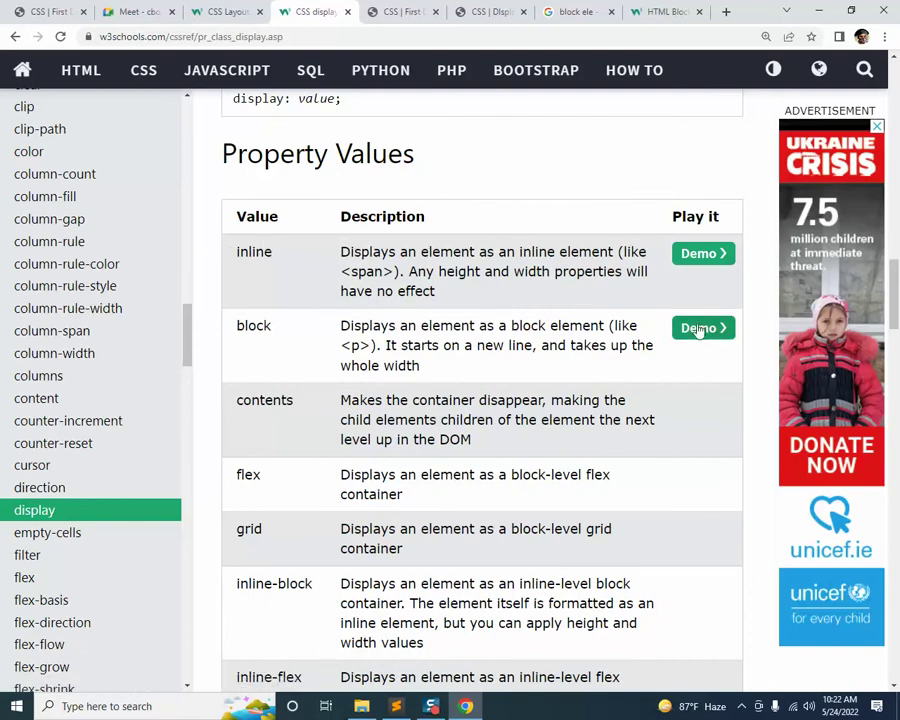
{"action": "double_click", "coordinate": [263, 400]}
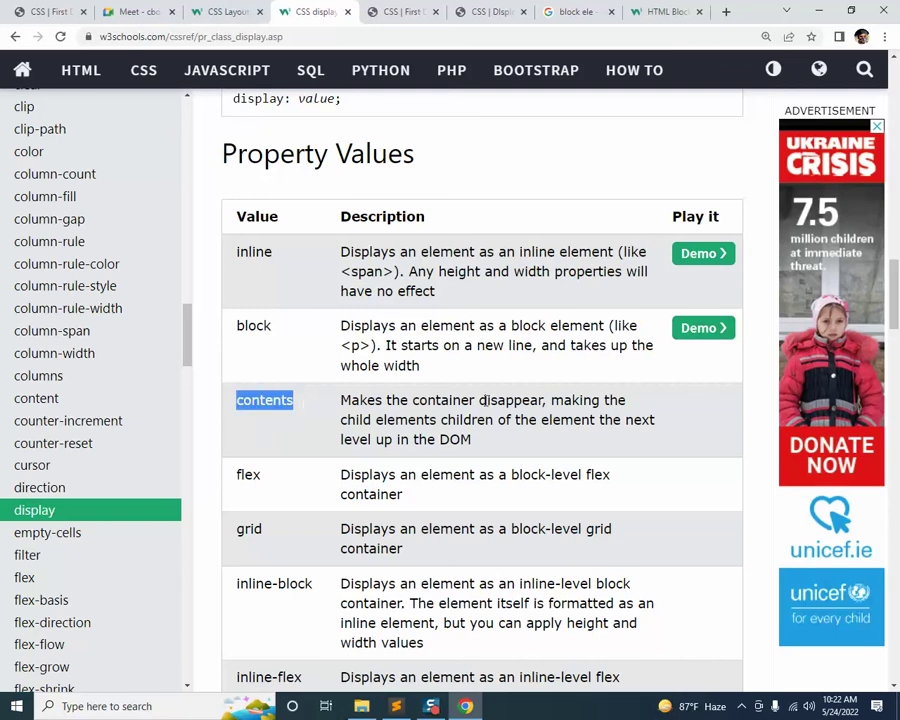
{"action": "scroll", "coordinate": [400, 400], "scroll_direction": "down", "scroll_amount": 2}
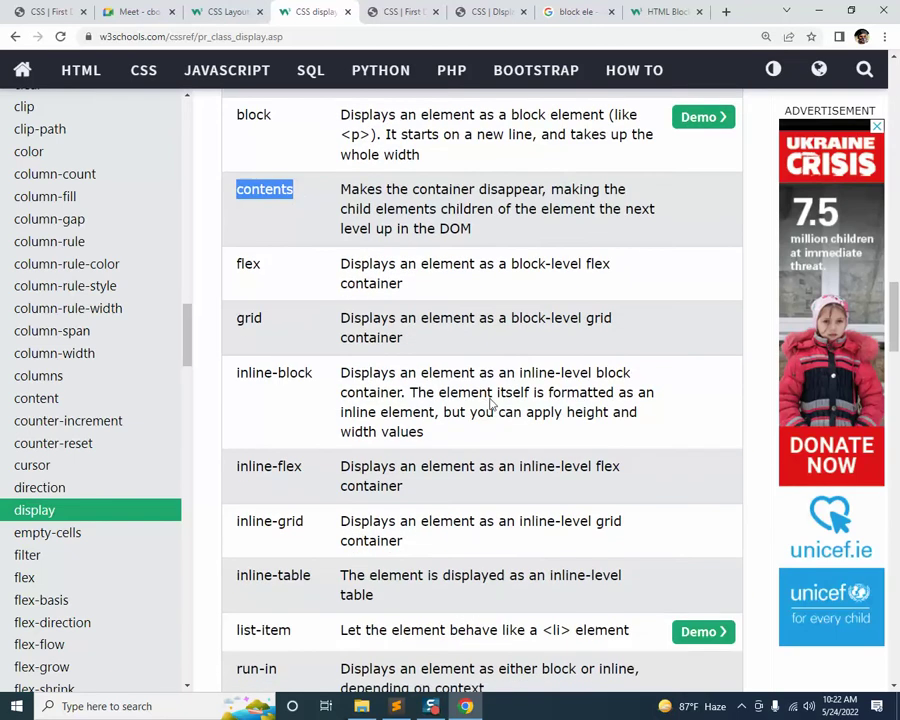
{"action": "double_click", "coordinate": [245, 320]}
{"action": "left_click_drag", "start_coordinate": [237, 373], "coordinate": [312, 372]}
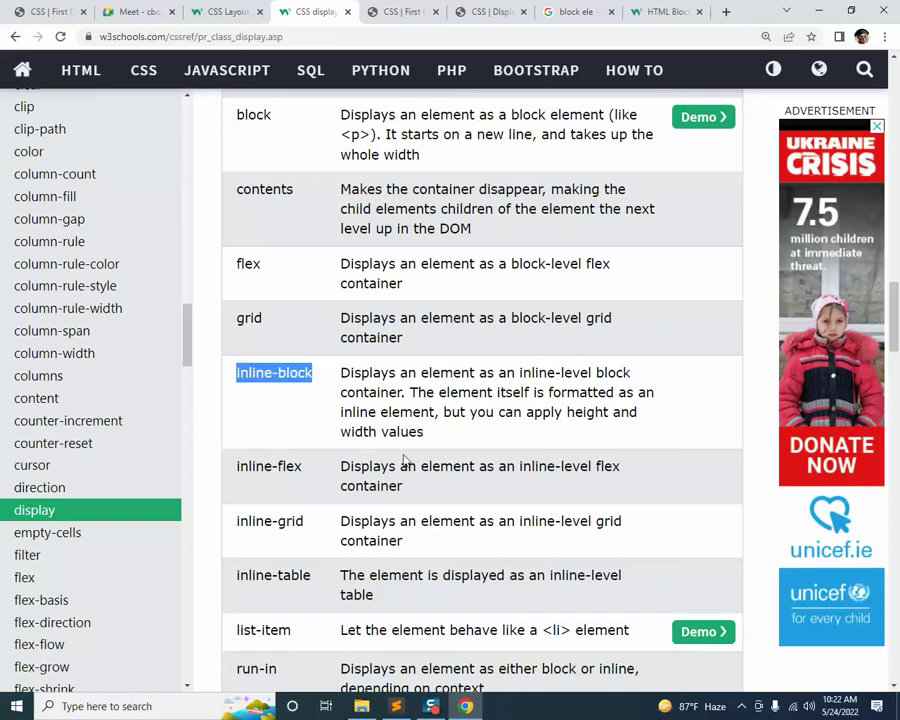
Read the remaining display values from inline-flex to inherit, and the code examples under More Examples
{"action": "scroll", "coordinate": [403, 458], "scroll_direction": "down", "scroll_amount": 2}
{"action": "scroll", "coordinate": [318, 319], "scroll_direction": "down", "scroll_amount": 1}
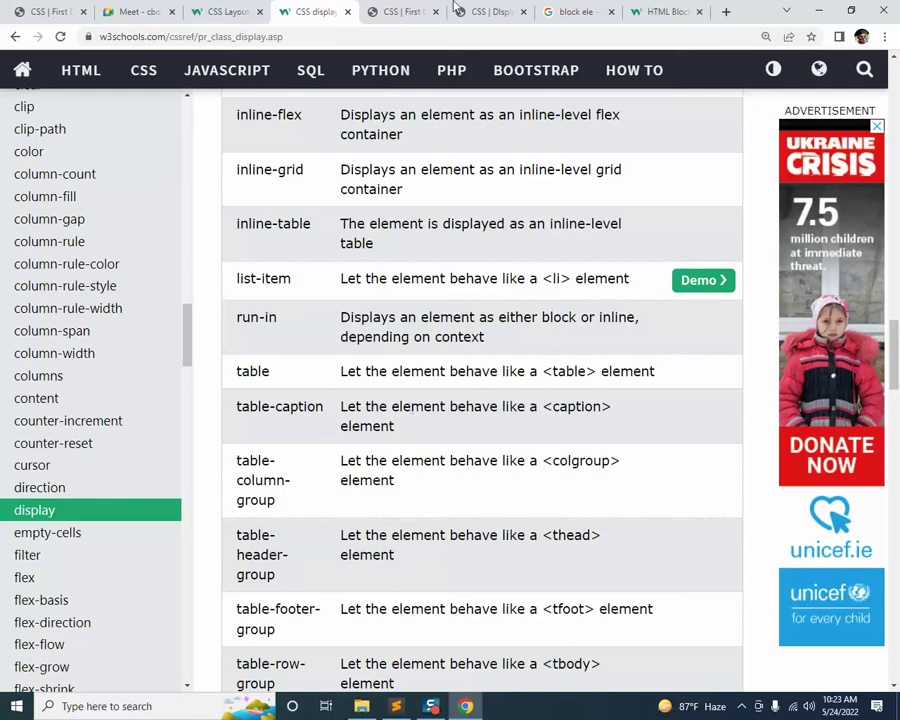
{"action": "scroll", "coordinate": [322, 300], "scroll_direction": "down", "scroll_amount": 3}
{"action": "scroll", "coordinate": [324, 303], "scroll_direction": "down", "scroll_amount": 4}
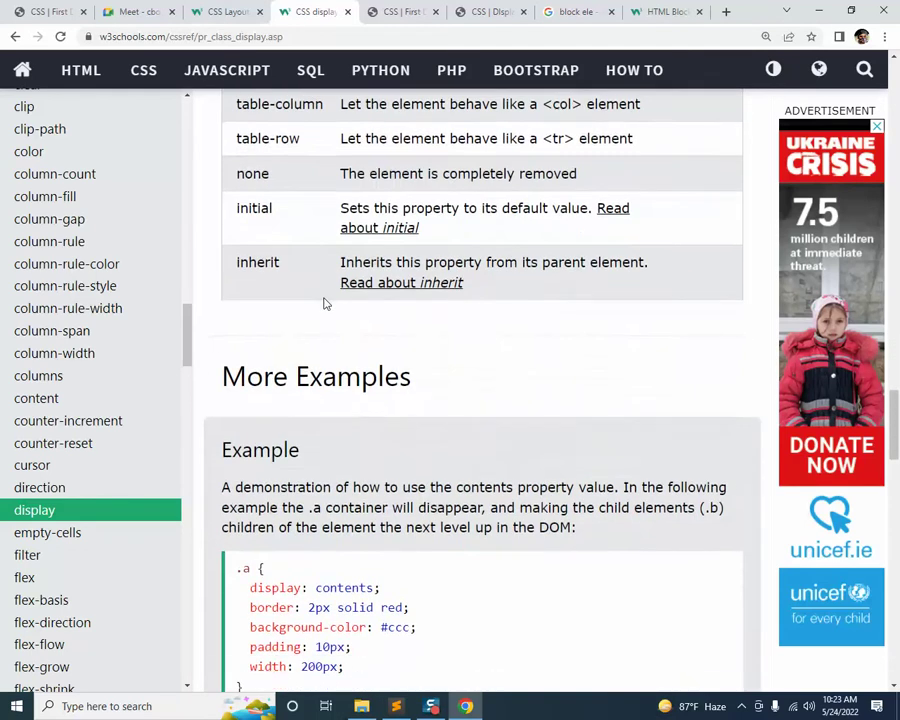
{"action": "scroll", "coordinate": [324, 303], "scroll_direction": "down", "scroll_amount": 6}
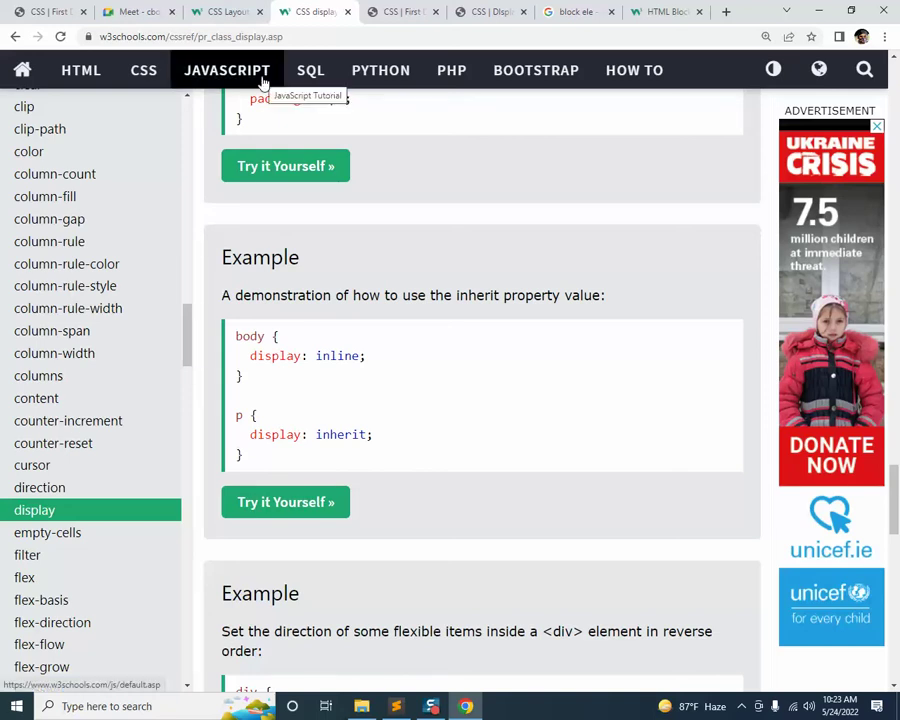
Return to the CSS Layout display lesson and read from Block-level Elements through the display:none and visibility:hidden demo
{"action": "left_click", "coordinate": [216, 10]}
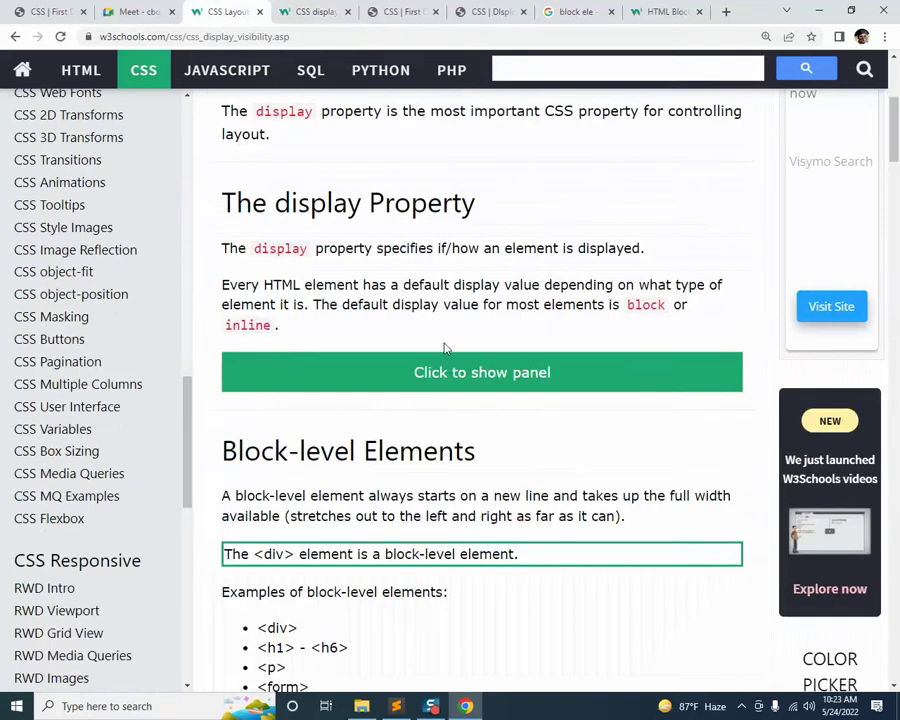
{"action": "scroll", "coordinate": [360, 400], "scroll_direction": "down", "scroll_amount": 3}
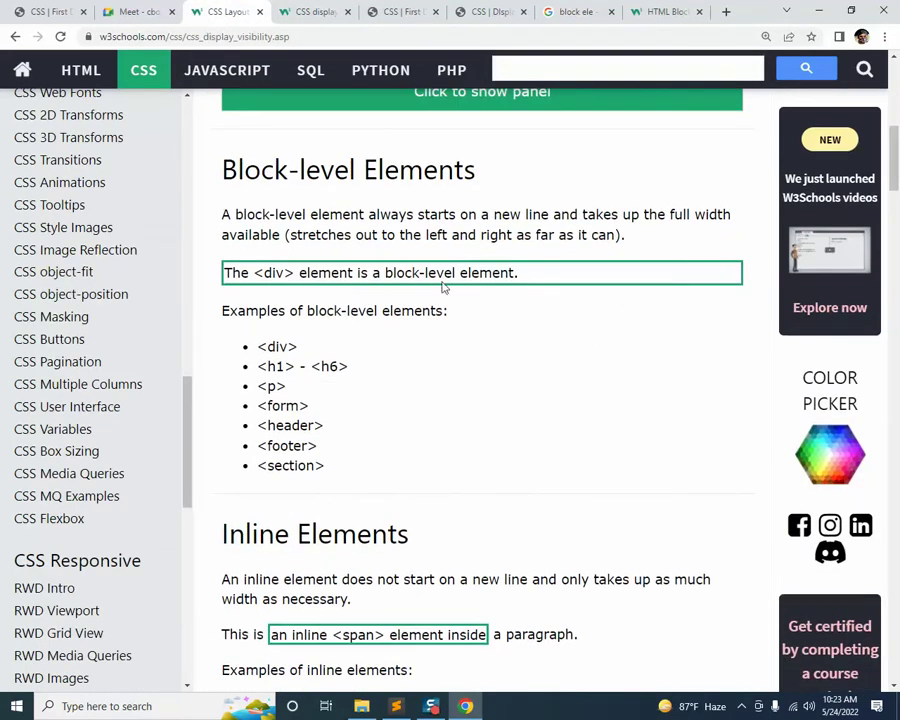
{"action": "scroll", "coordinate": [451, 305], "scroll_direction": "down", "scroll_amount": 2}
{"action": "scroll", "coordinate": [652, 418], "scroll_direction": "down", "scroll_amount": 3}
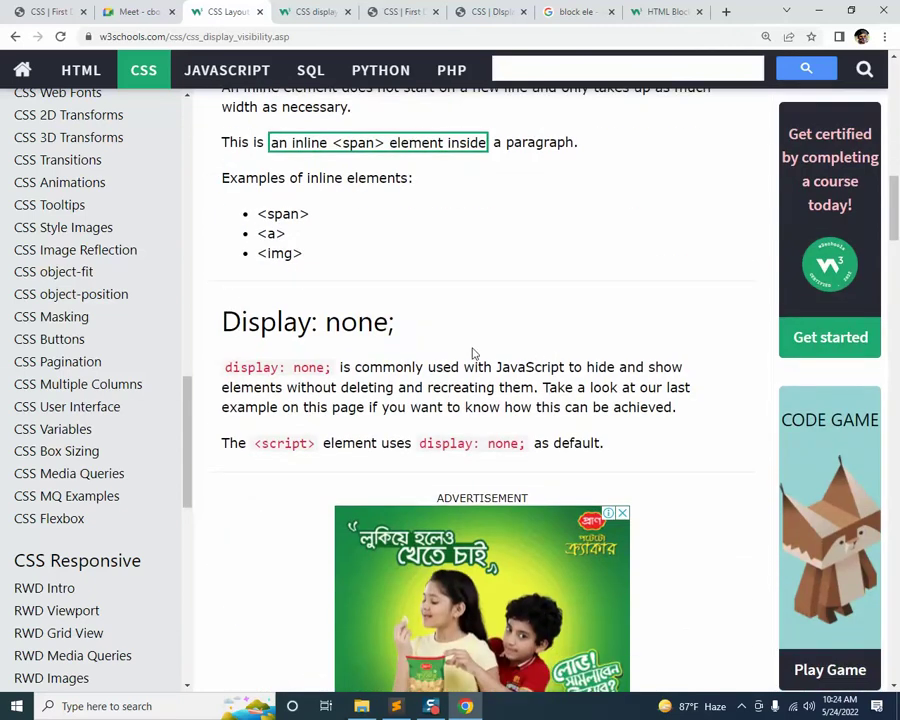
{"action": "scroll", "coordinate": [480, 340], "scroll_direction": "down", "scroll_amount": 9}
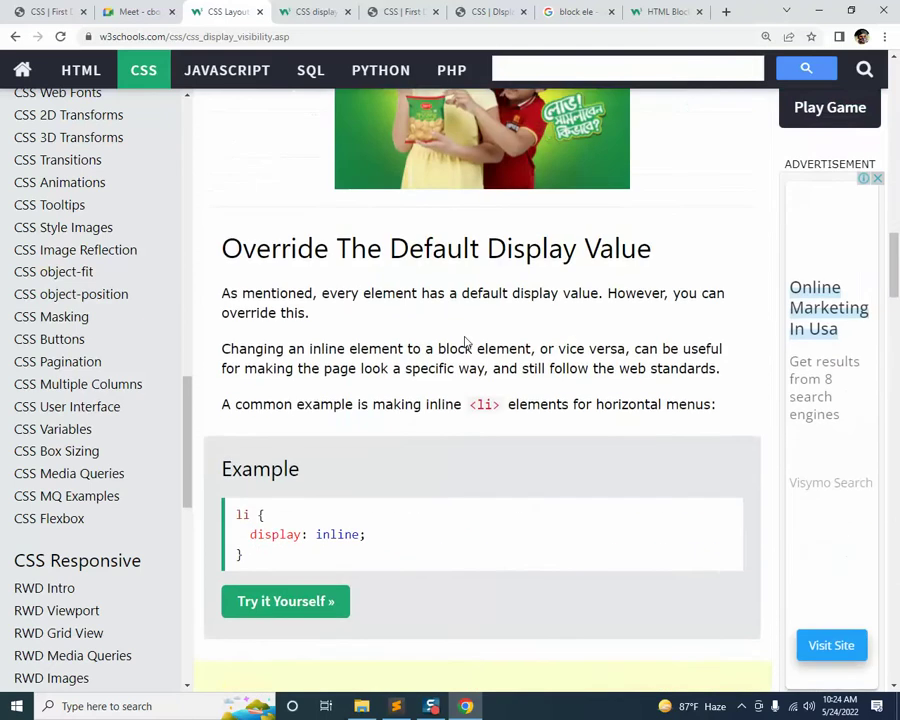
{"action": "scroll", "coordinate": [474, 340], "scroll_direction": "down", "scroll_amount": 8}
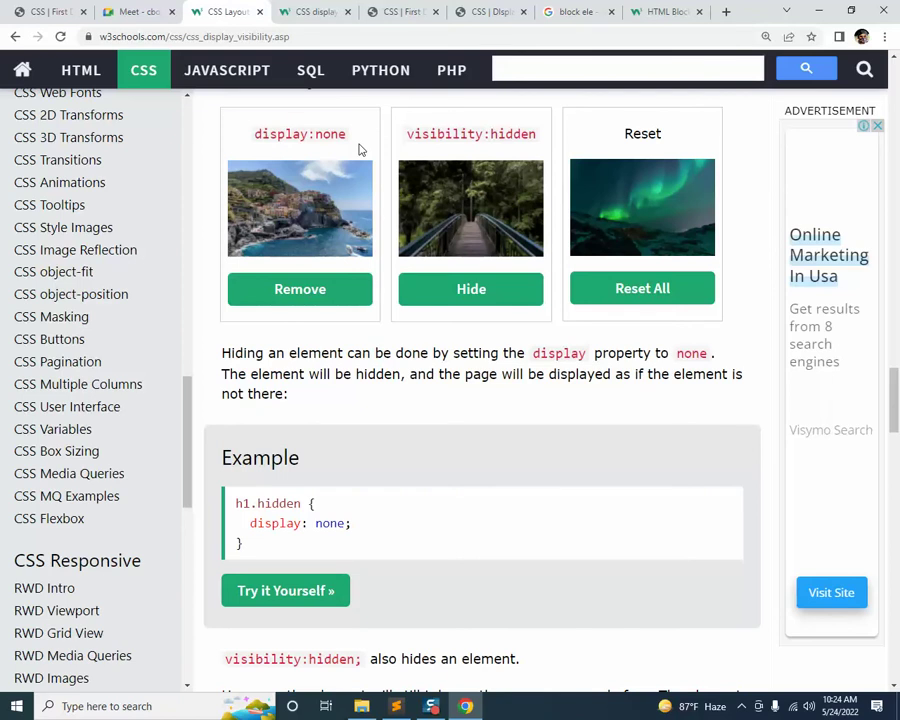
Compare display:none with visibility:hidden in the image demo by removing and hiding their boxes, resetting all boxes after each test
{"action": "left_click", "coordinate": [298, 291]}
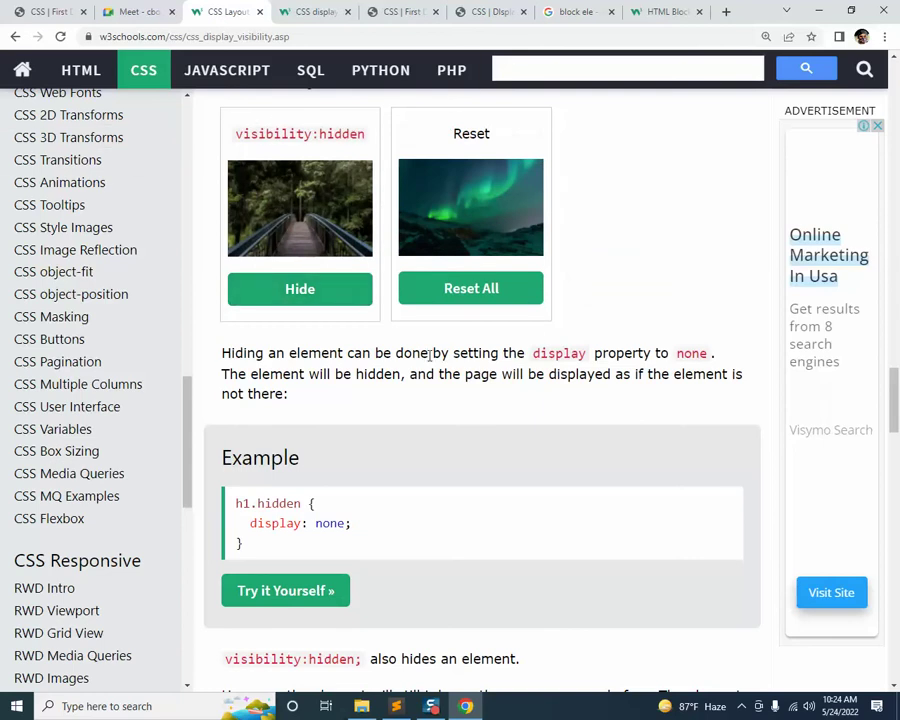
{"action": "left_click", "coordinate": [512, 300]}
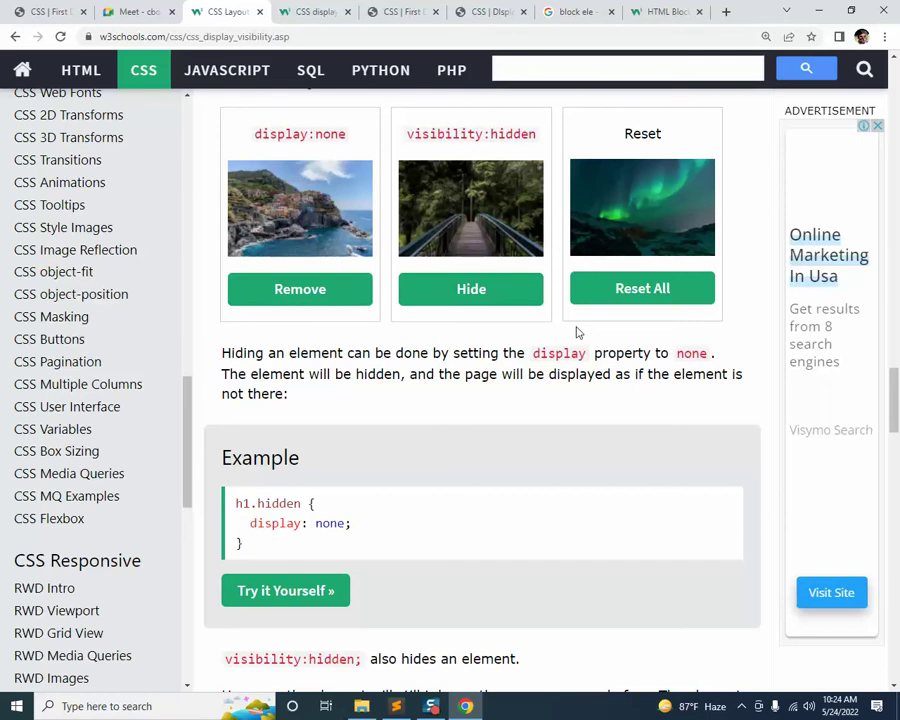
{"action": "left_click", "coordinate": [469, 288]}
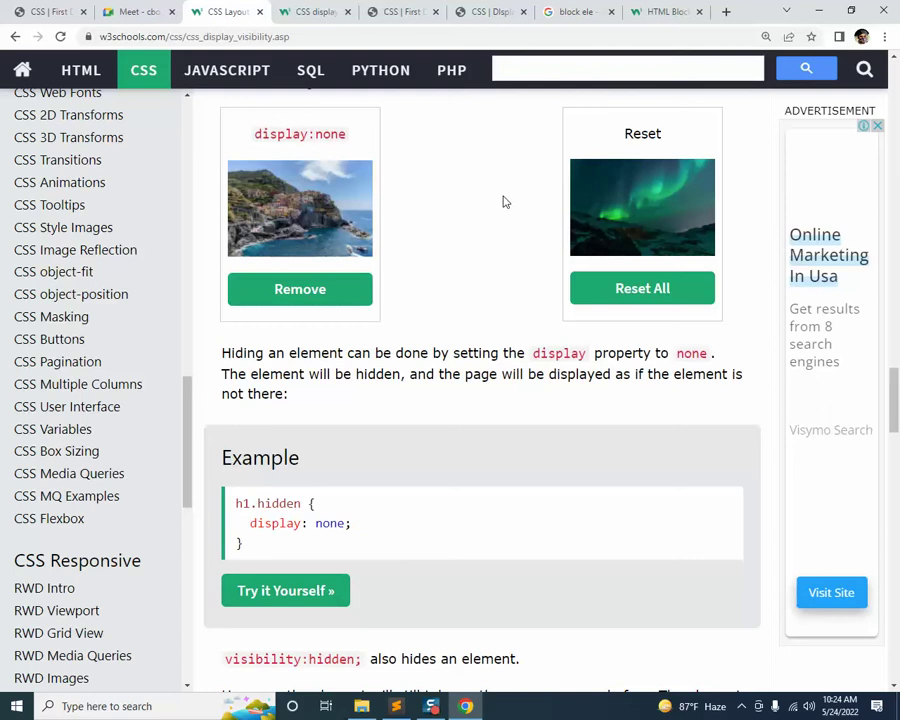
{"action": "left_click", "coordinate": [638, 290]}
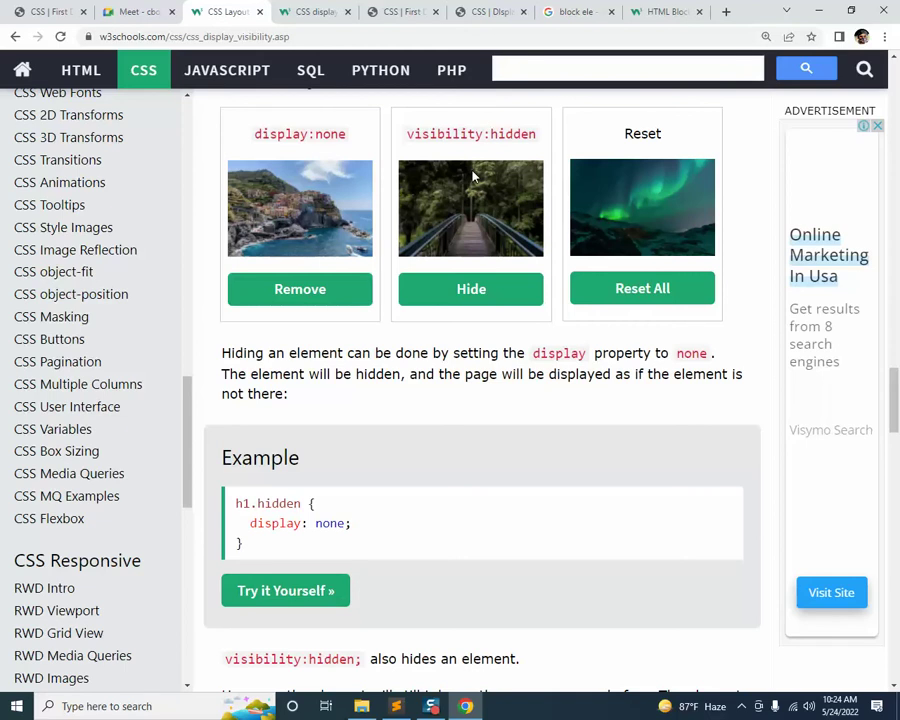
{"action": "left_click", "coordinate": [282, 302]}
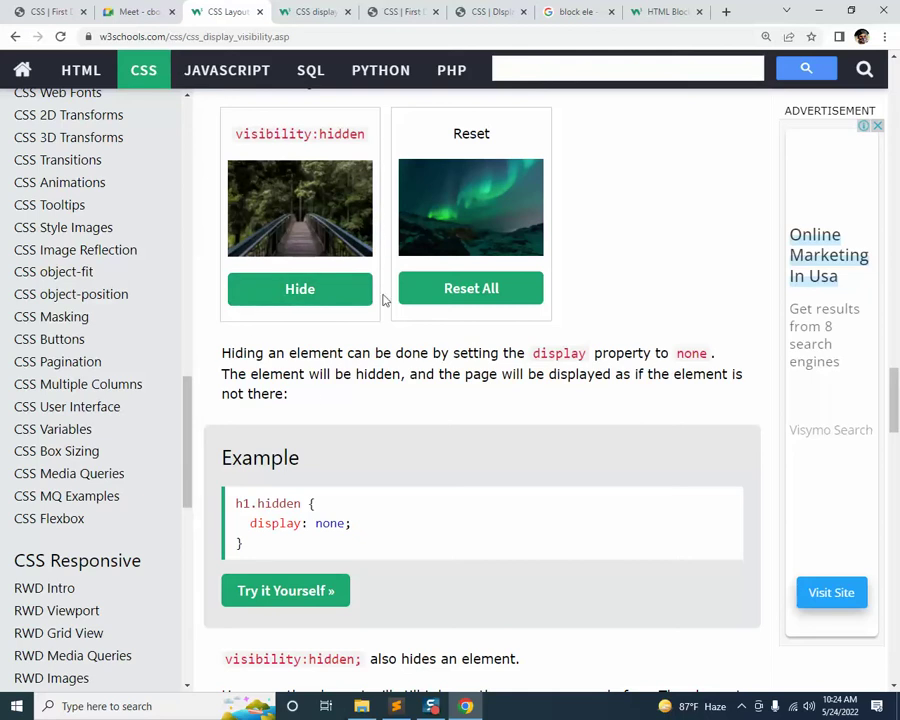
{"action": "left_click", "coordinate": [463, 293]}
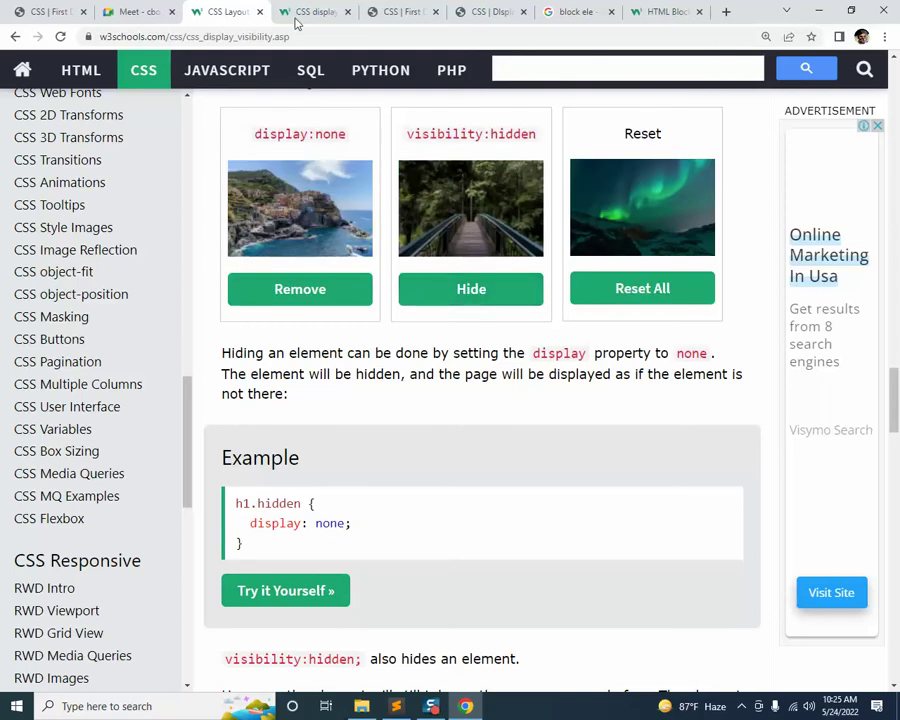
Highlight visibility:hidden and the none value in the demo, and read the h1.hidden code examples up to More Examples
{"action": "left_click_drag", "start_coordinate": [404, 136], "coordinate": [526, 147]}
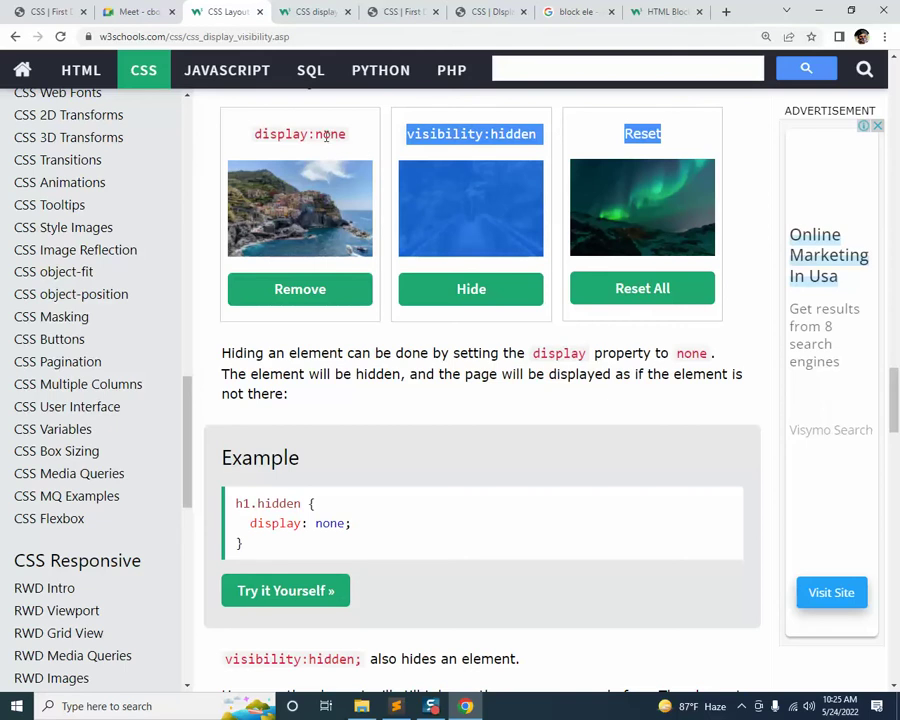
{"action": "left_click_drag", "start_coordinate": [315, 134], "coordinate": [353, 139]}
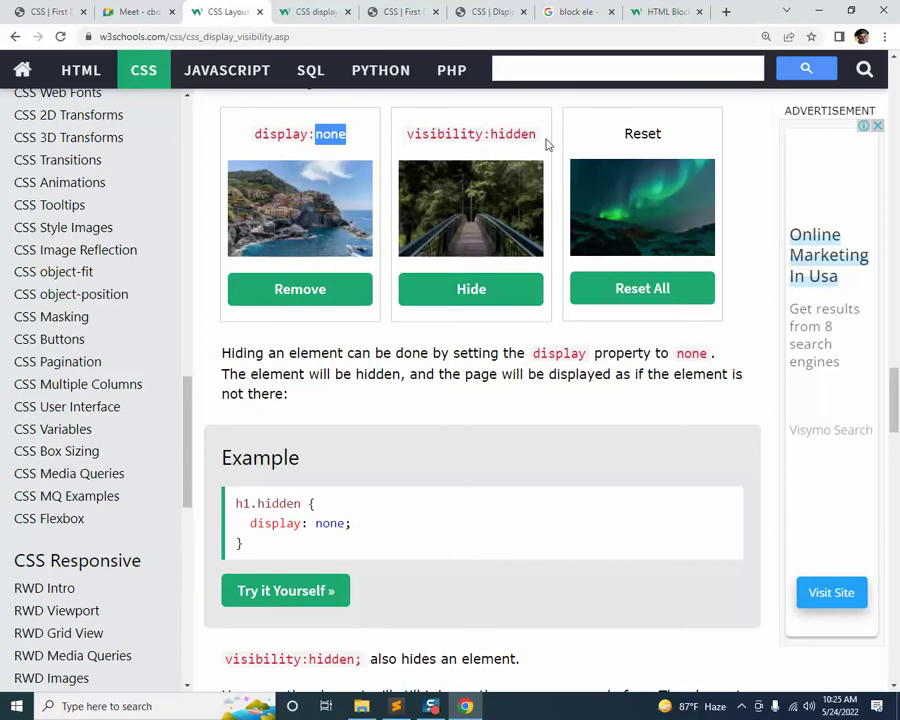
{"action": "scroll", "coordinate": [662, 354], "scroll_direction": "down", "scroll_amount": 5}
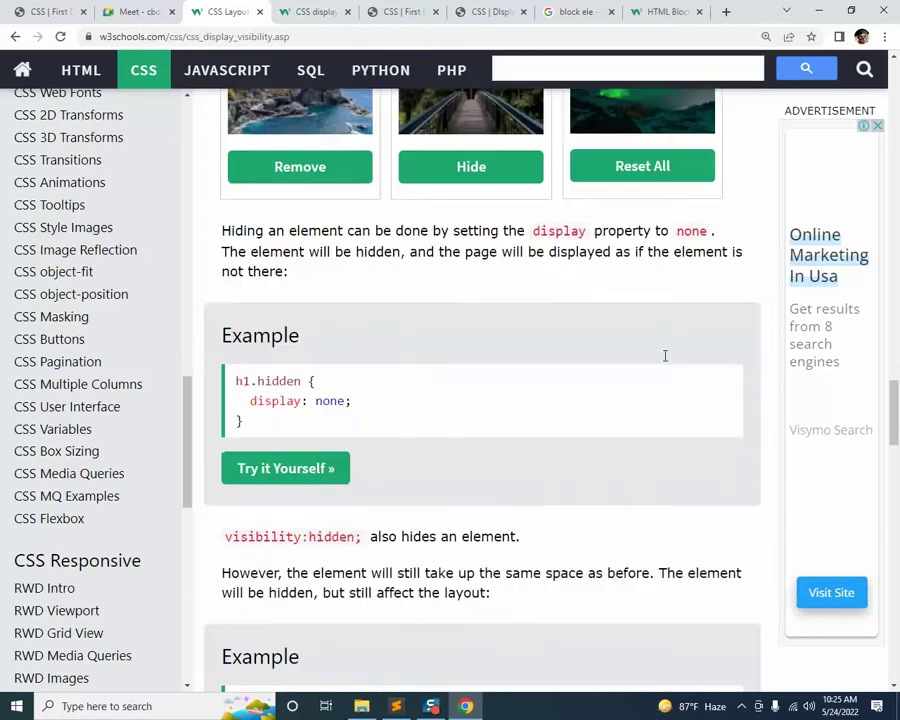
{"action": "scroll", "coordinate": [490, 372], "scroll_direction": "down", "scroll_amount": 1}
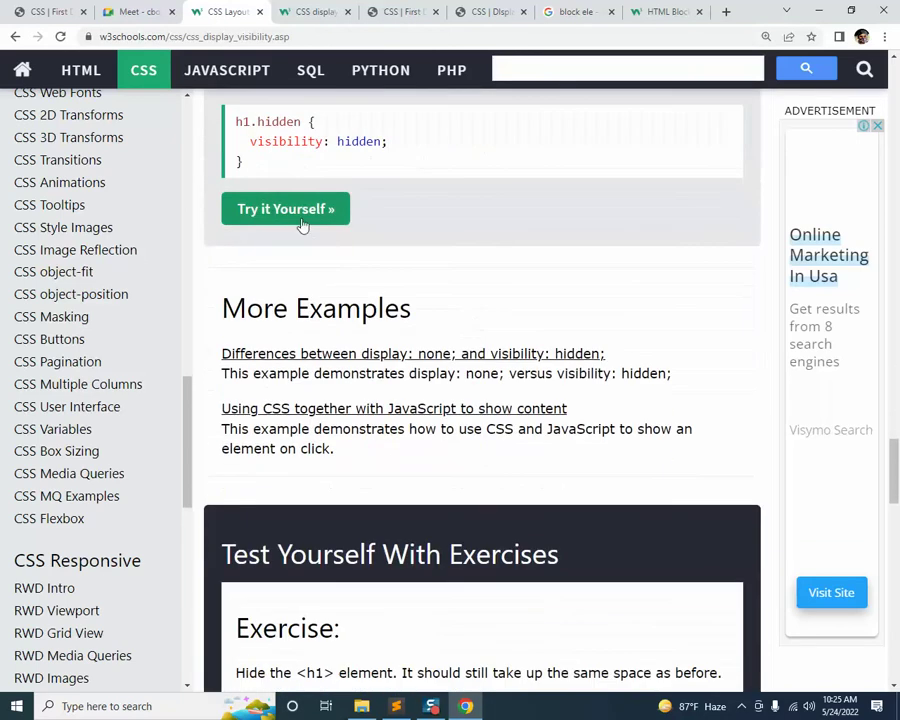
Open the visibility: hidden example in the Tryit editor, delete the h1.hidden rule's visibility declaration, and run the code
{"action": "left_click", "coordinate": [288, 211]}
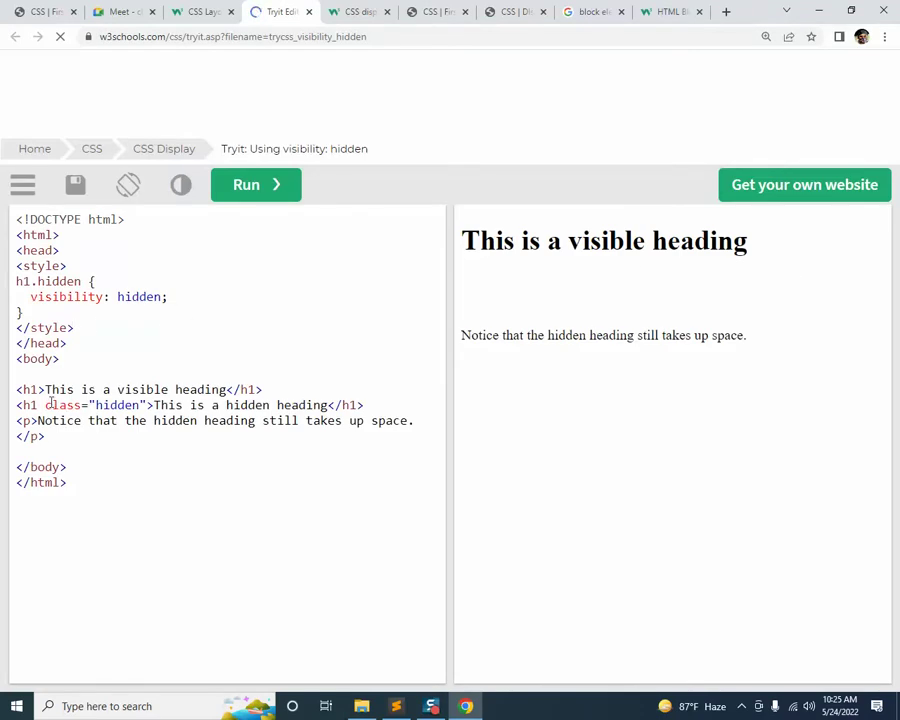
{"action": "left_click_drag", "start_coordinate": [45, 405], "coordinate": [140, 405]}
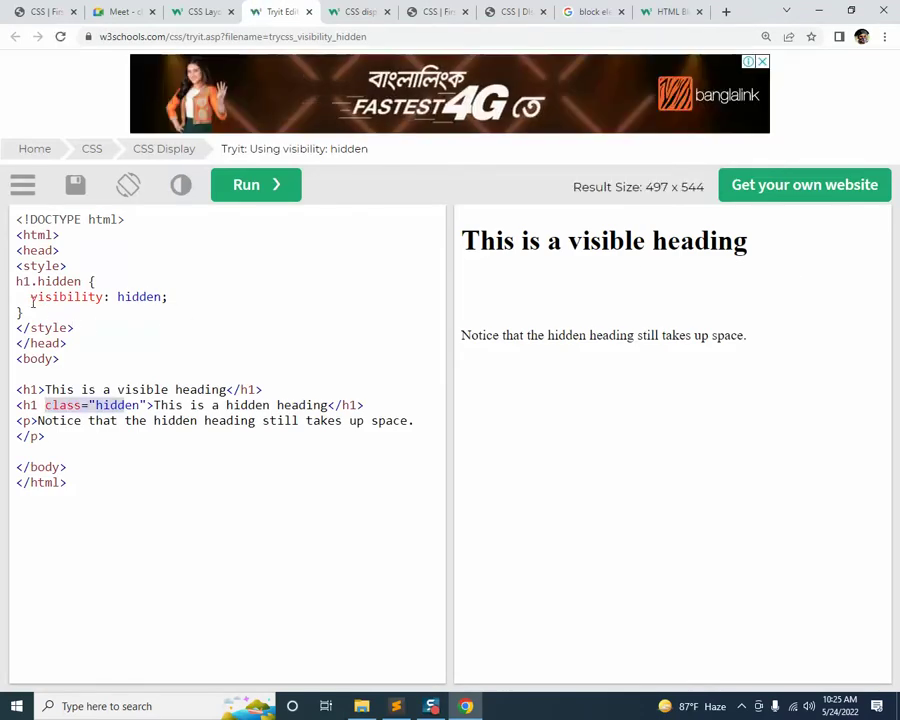
{"action": "left_click_drag", "start_coordinate": [30, 297], "coordinate": [173, 299]}
{"action": "key", "text": "BackSpace"}
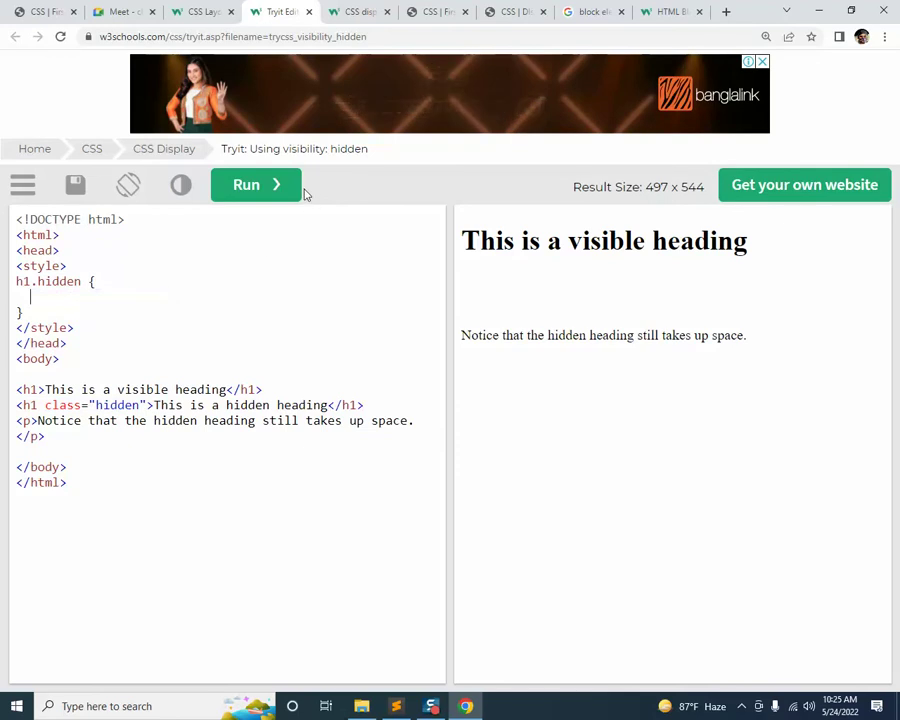
{"action": "left_click", "coordinate": [292, 188]}
{"action": "left_click_drag", "start_coordinate": [637, 293], "coordinate": [686, 293]}
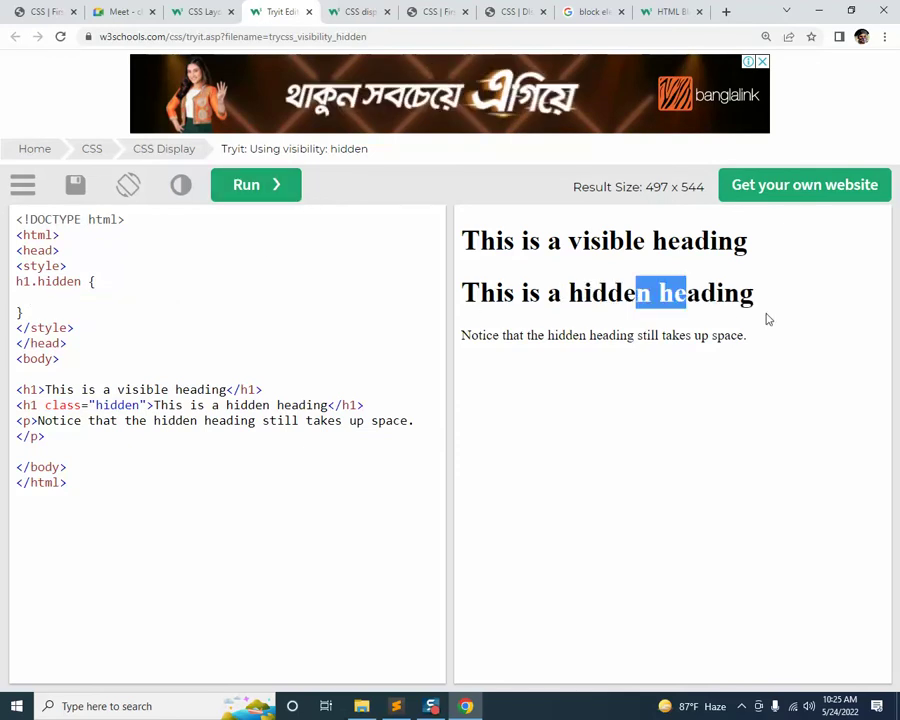
Restore the deleted visibility declaration in the h1.hidden rule and set its value to visible
{"action": "left_click", "coordinate": [66, 299]}
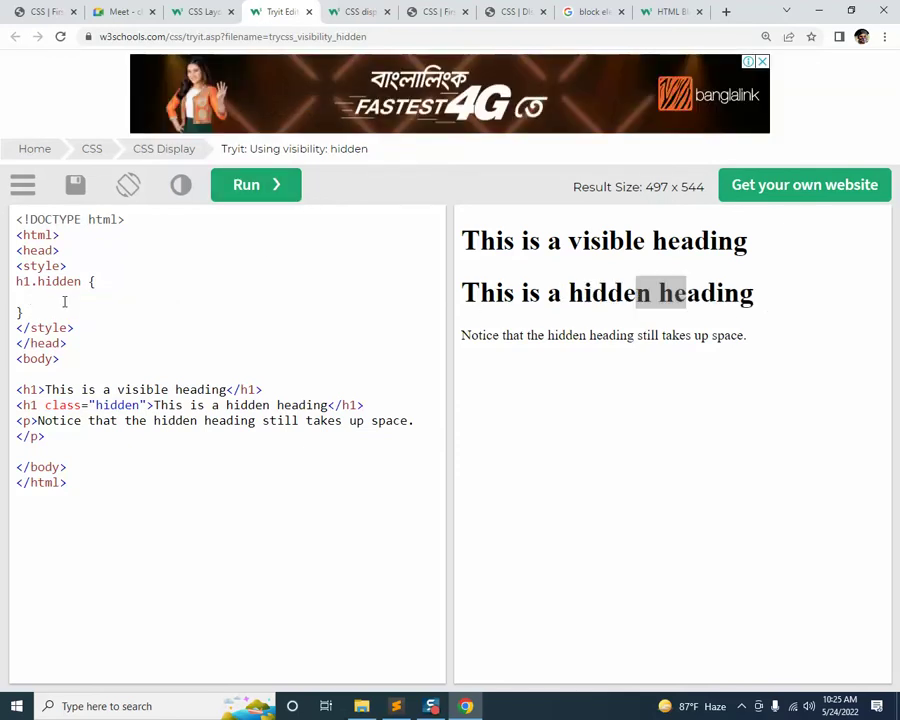
{"action": "key", "text": "ctrl+z"}
{"action": "left_click", "coordinate": [270, 320]}
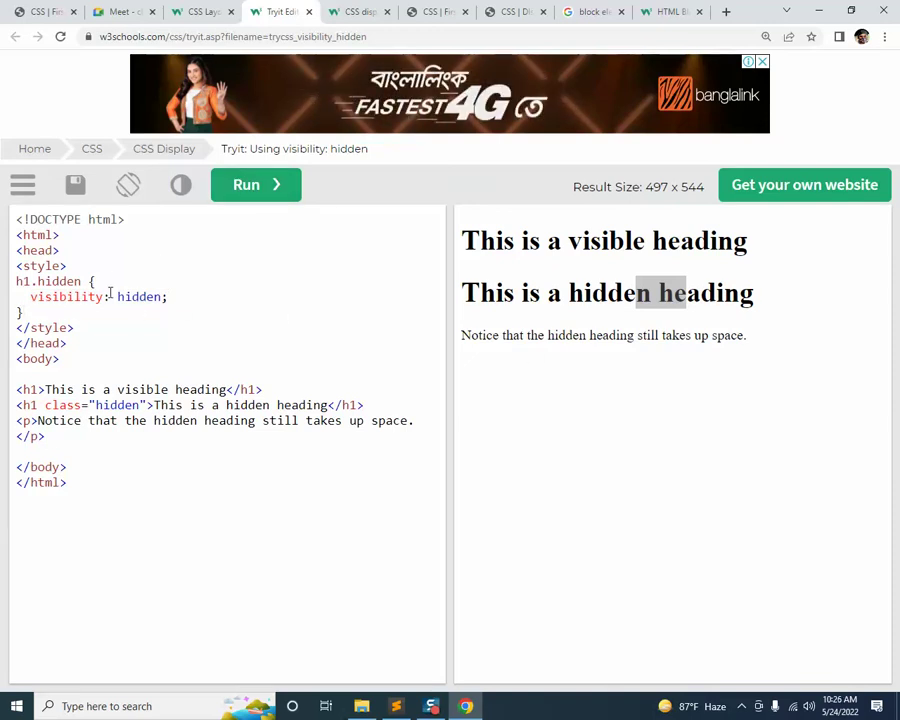
{"action": "left_click_drag", "start_coordinate": [115, 295], "coordinate": [161, 294]}
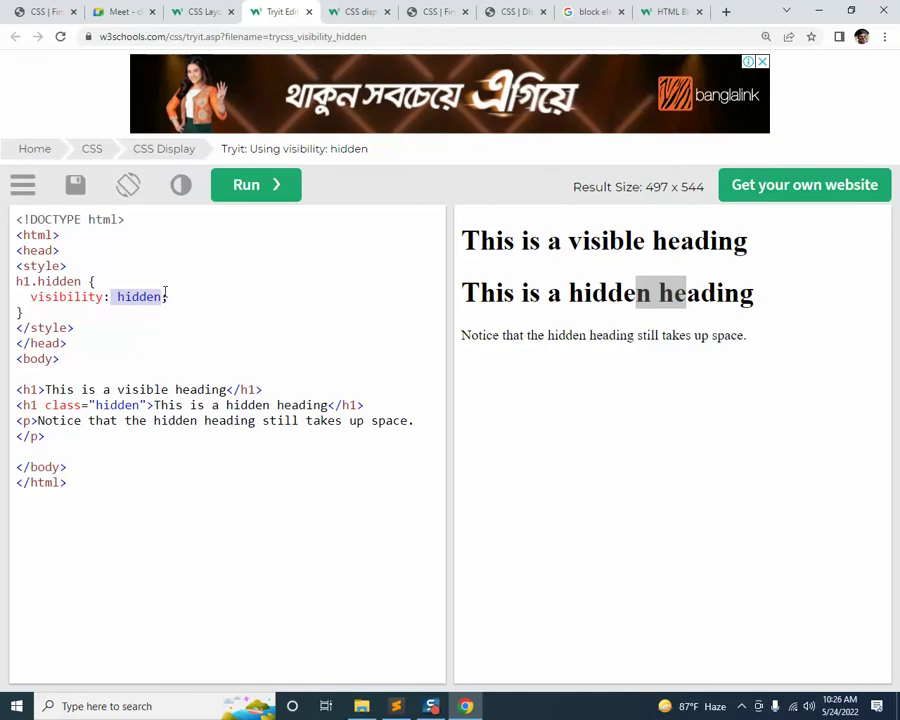
{"action": "key", "text": "BackSpace"}
{"action": "type", "text": "vi"}
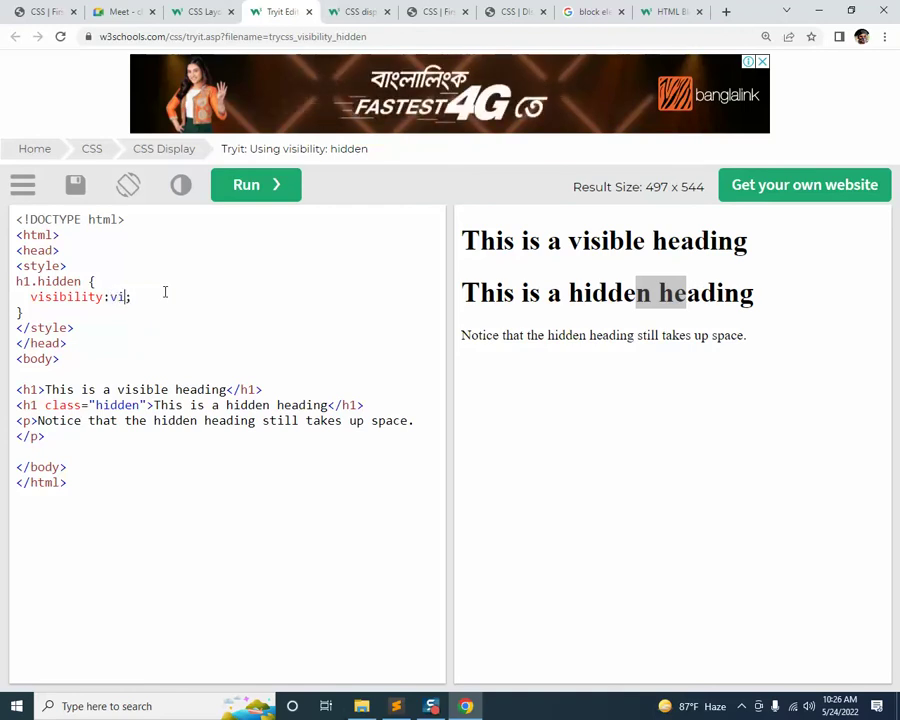
{"action": "type", "text": "sible"}
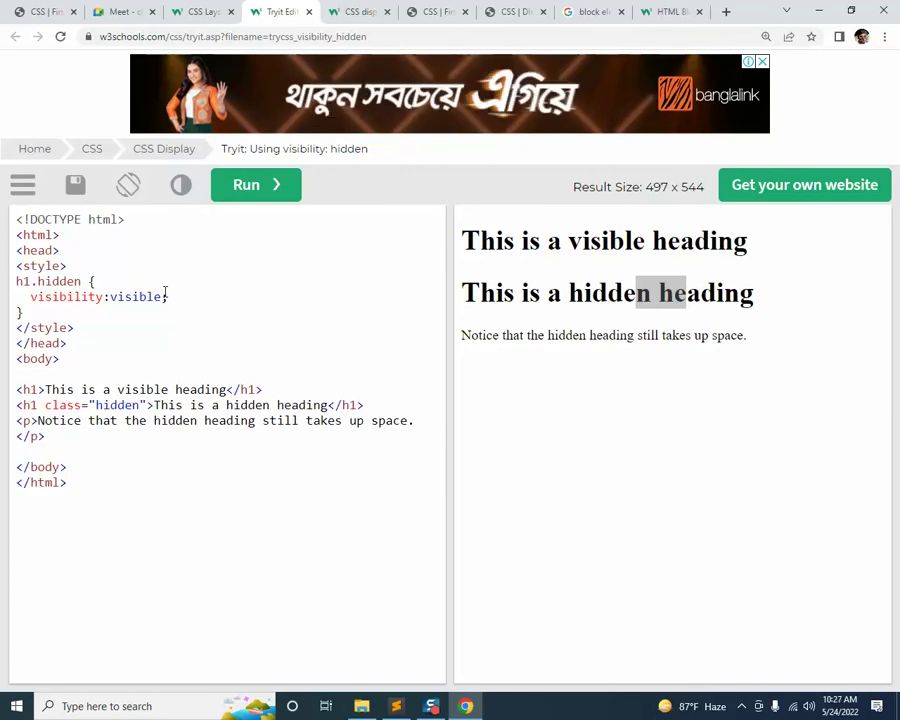
Close the Tryit example and review the tutorial section comparing display:none with visibility:hidden
{"action": "left_click", "coordinate": [308, 12]}
{"action": "scroll", "coordinate": [408, 467], "scroll_direction": "up", "scroll_amount": 5}
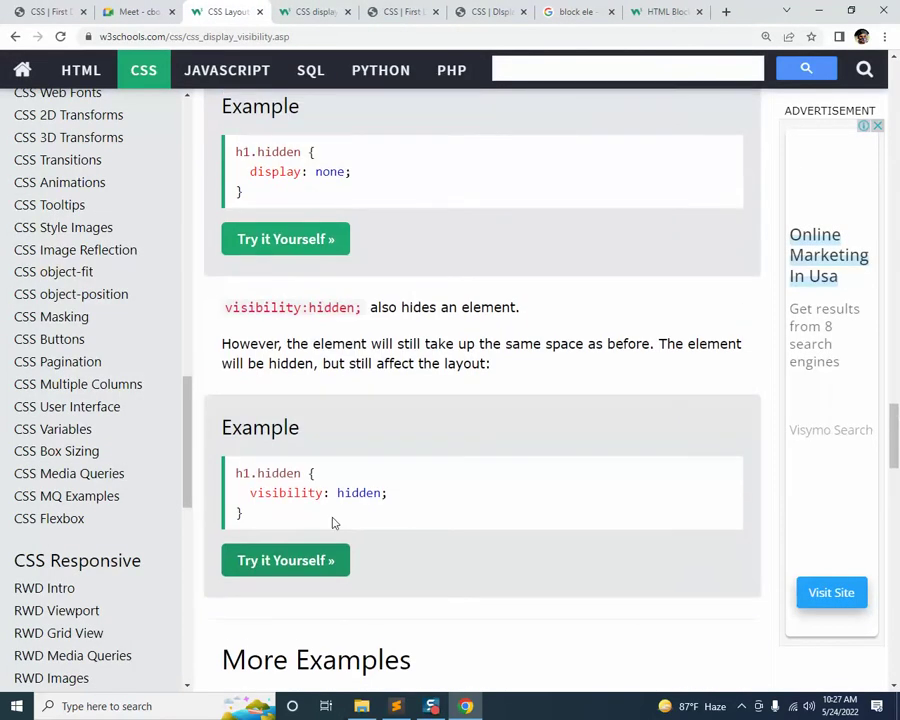
{"action": "scroll", "coordinate": [414, 424], "scroll_direction": "up", "scroll_amount": 2}
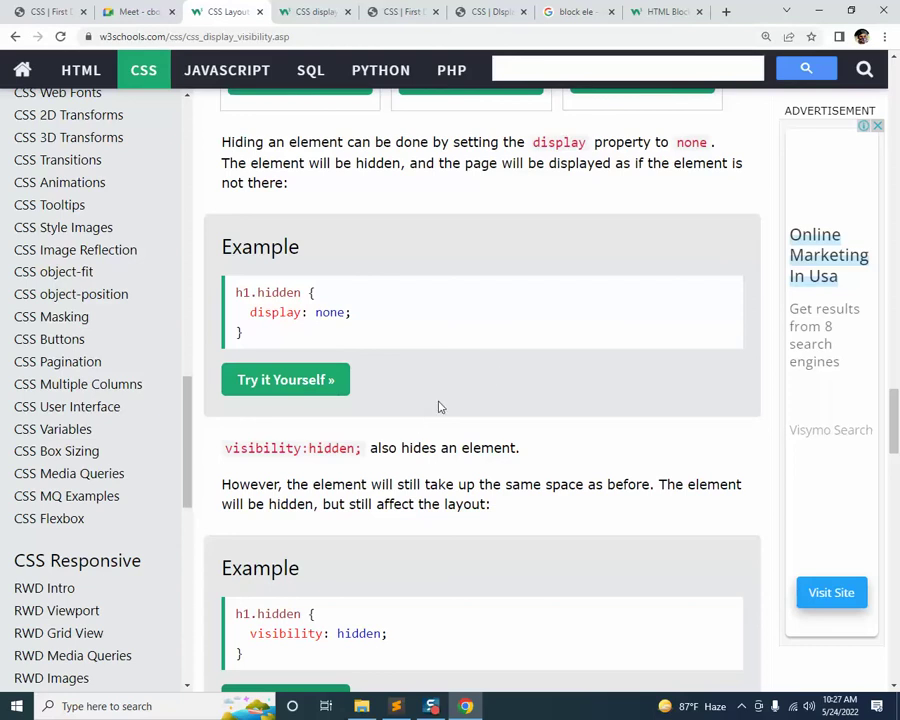
{"action": "scroll", "coordinate": [430, 407], "scroll_direction": "up", "scroll_amount": 4}
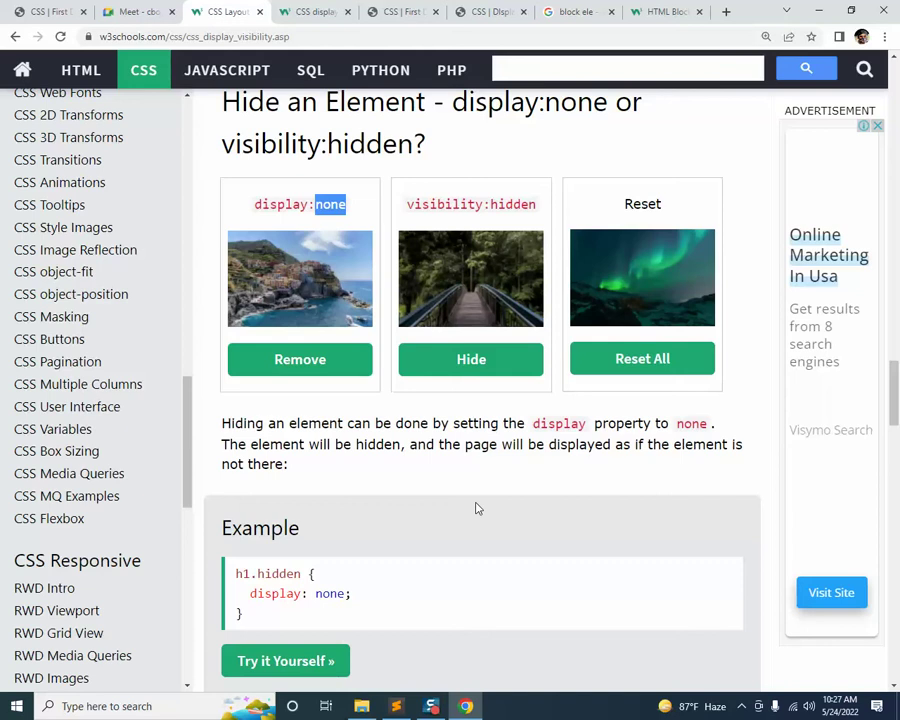
Switch to Sublime Text and examine the display declaration of the .menu ul li rule in layout.css
{"action": "left_click", "coordinate": [396, 706]}
{"action": "left_click", "coordinate": [368, 42]}
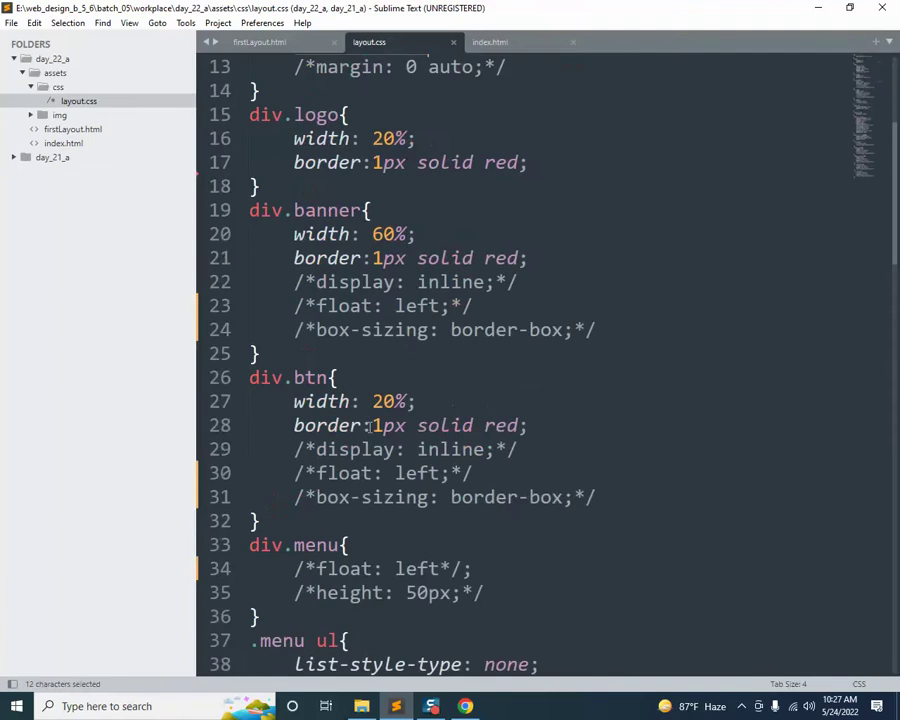
{"action": "scroll", "coordinate": [385, 369], "scroll_direction": "down", "scroll_amount": 7}
{"action": "left_click_drag", "start_coordinate": [294, 282], "coordinate": [500, 290]}
{"action": "left_click", "coordinate": [578, 314]}
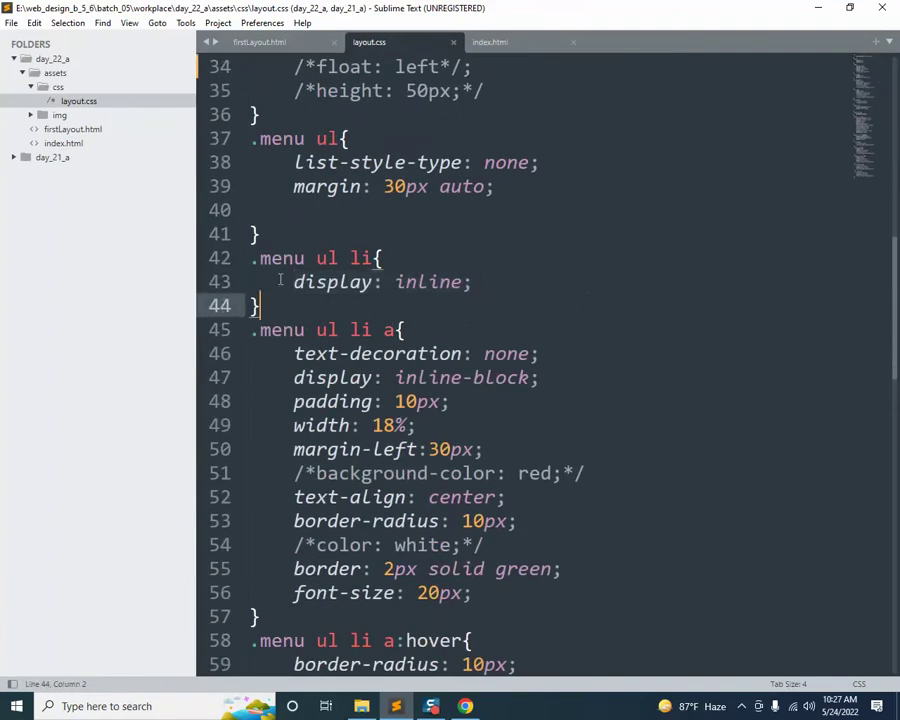
{"action": "left_click_drag", "start_coordinate": [294, 282], "coordinate": [490, 289]}
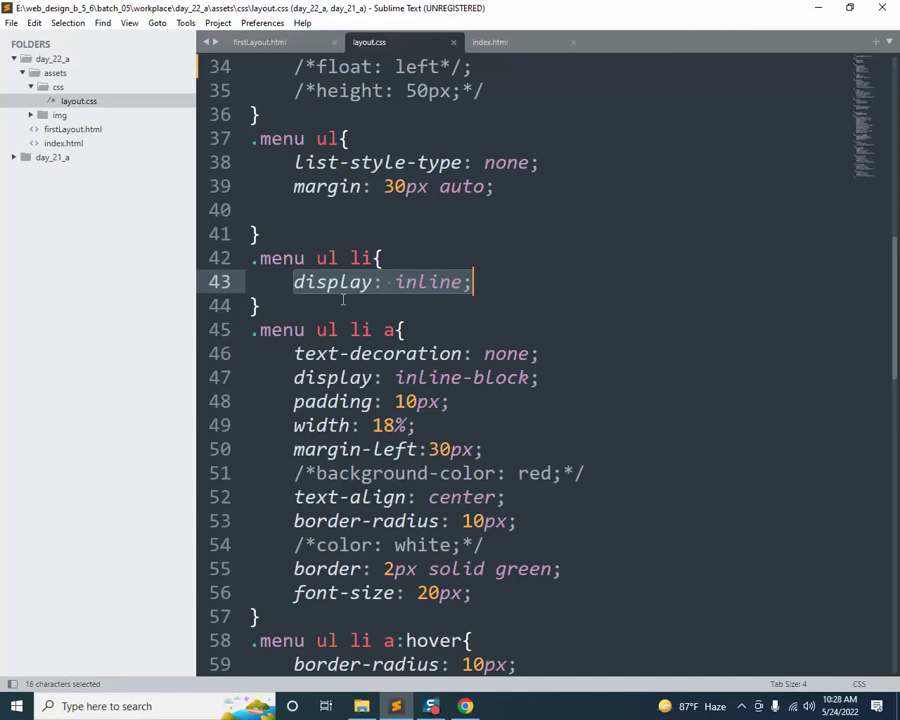
{"action": "left_click", "coordinate": [443, 322]}
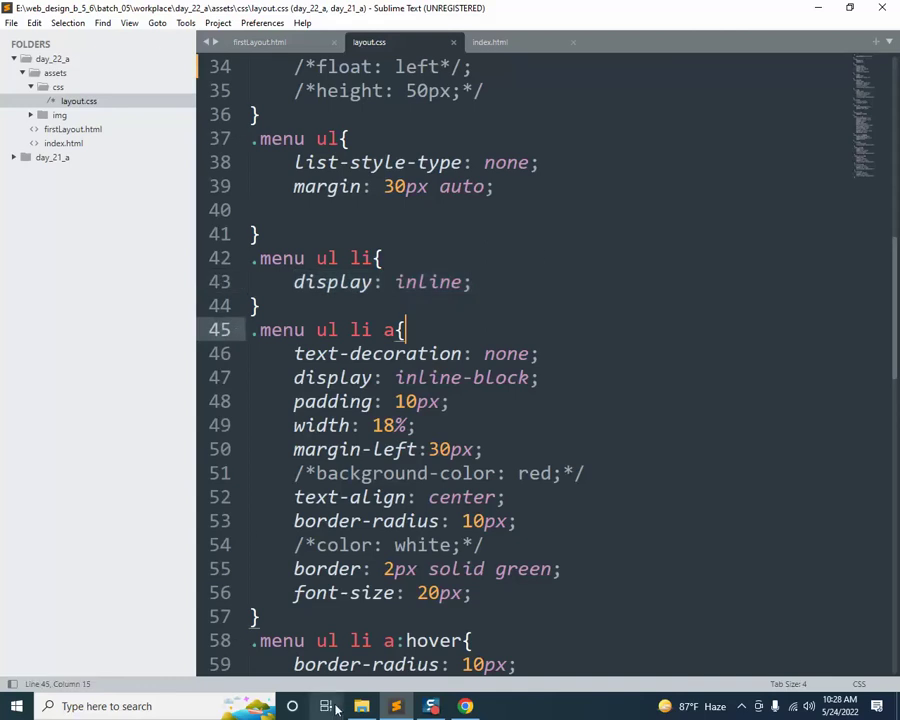
Switch back to Chrome and look over the W3Schools CSS display page and its list of CSS topics
{"action": "mouse_move", "coordinate": [361, 706]}
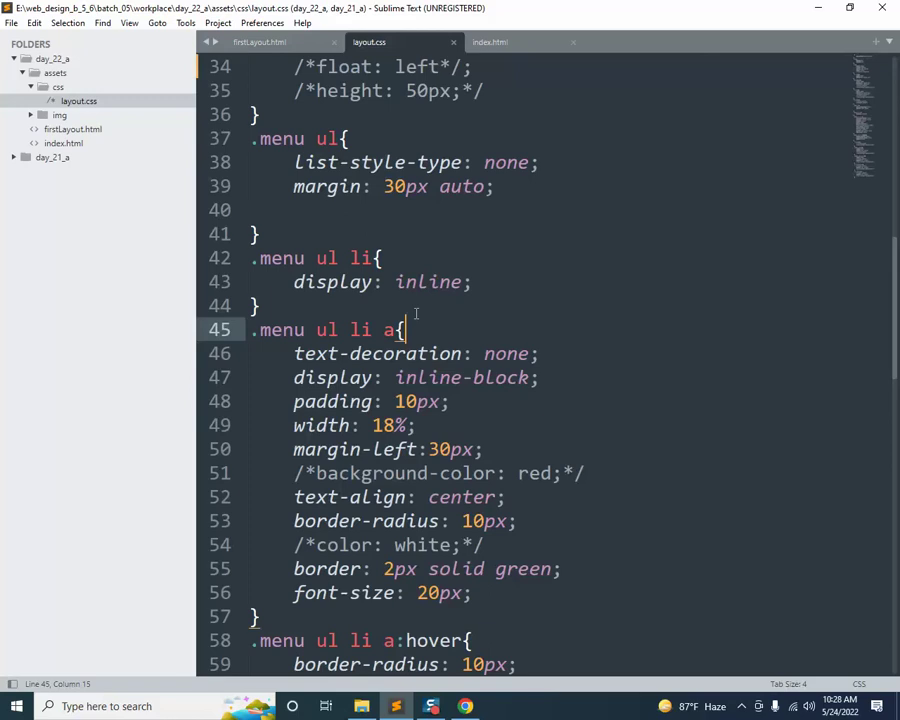
{"action": "left_click", "coordinate": [464, 704]}
{"action": "scroll", "coordinate": [390, 506], "scroll_direction": "down", "scroll_amount": 5}
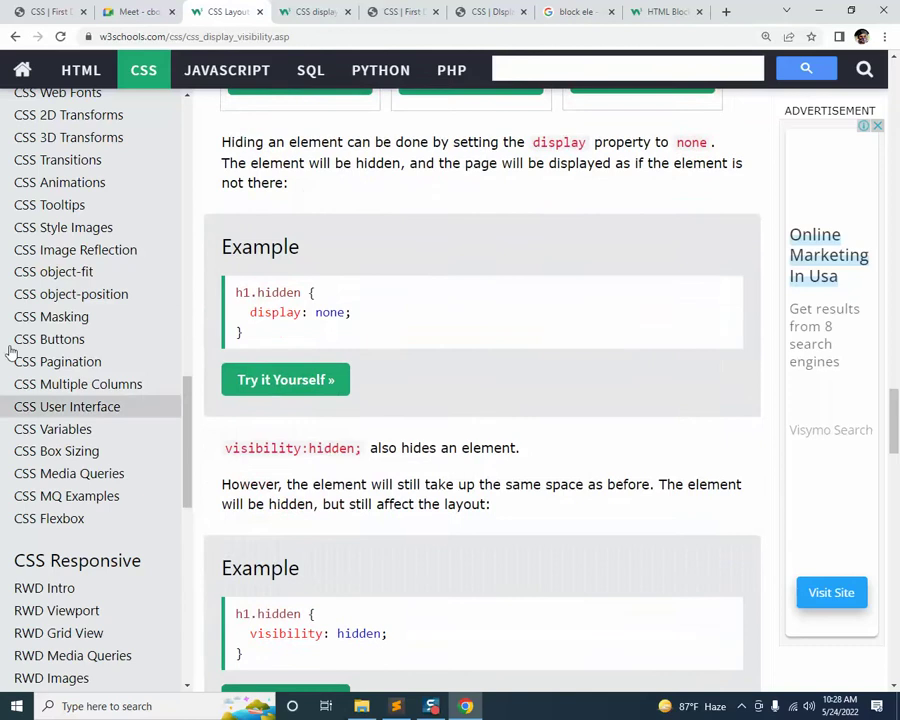
{"action": "scroll", "coordinate": [482, 414], "scroll_direction": "down", "scroll_amount": 4}
{"action": "scroll", "coordinate": [482, 414], "scroll_direction": "up", "scroll_amount": 15}
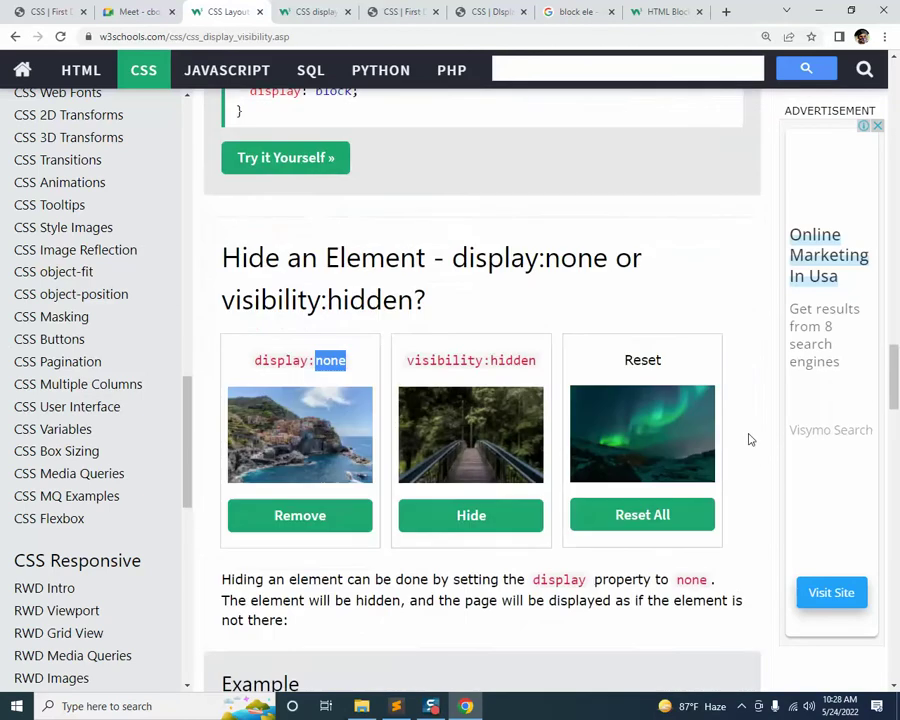
{"action": "scroll", "coordinate": [750, 439], "scroll_direction": "up", "scroll_amount": 15}
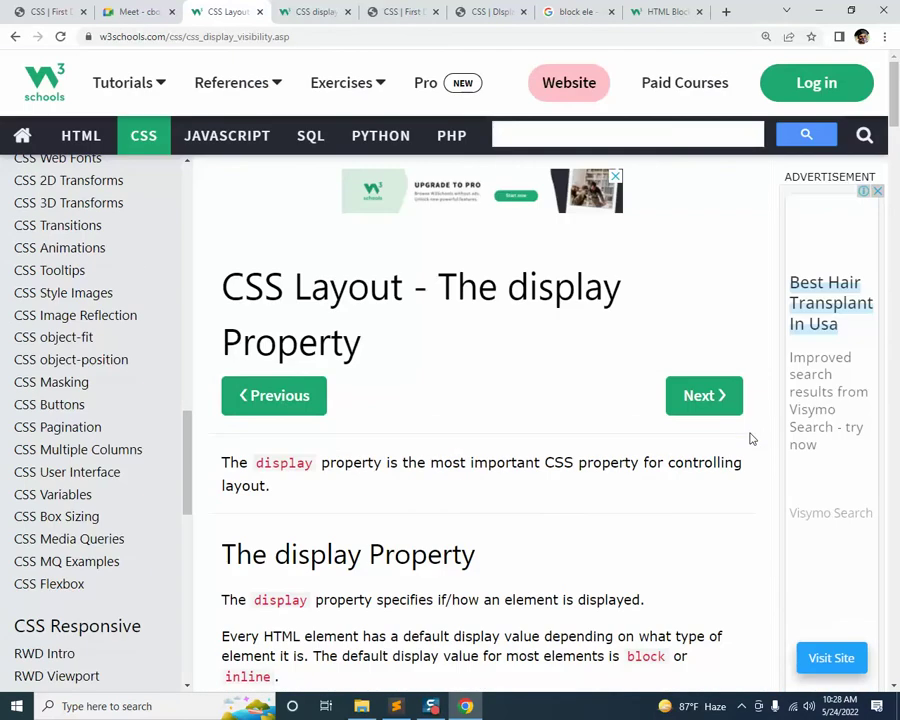
{"action": "scroll", "coordinate": [135, 444], "scroll_direction": "up", "scroll_amount": 7}
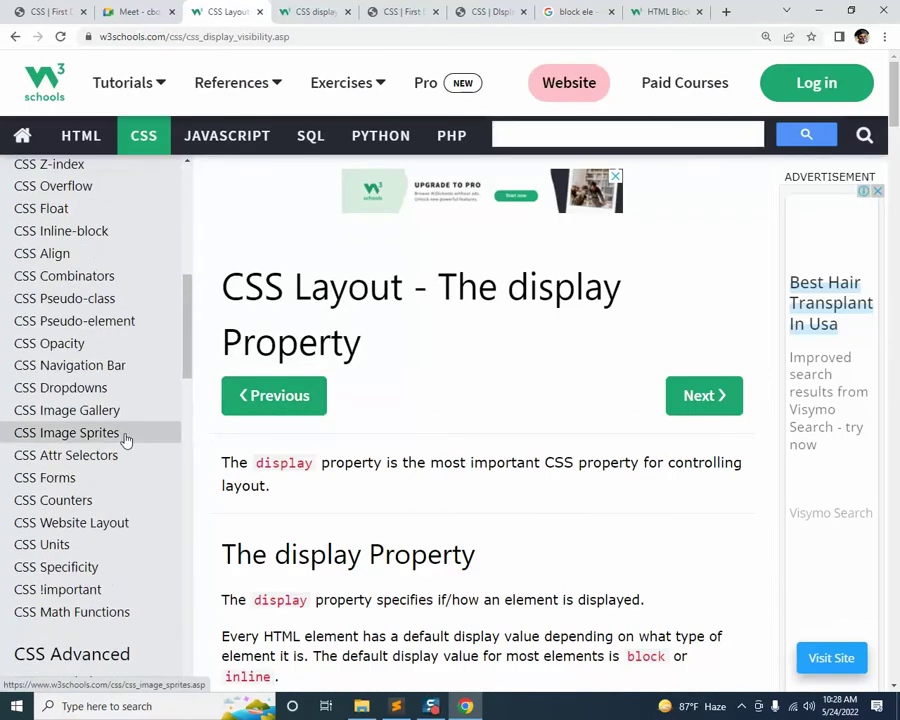
{"action": "scroll", "coordinate": [124, 436], "scroll_direction": "up", "scroll_amount": 4}
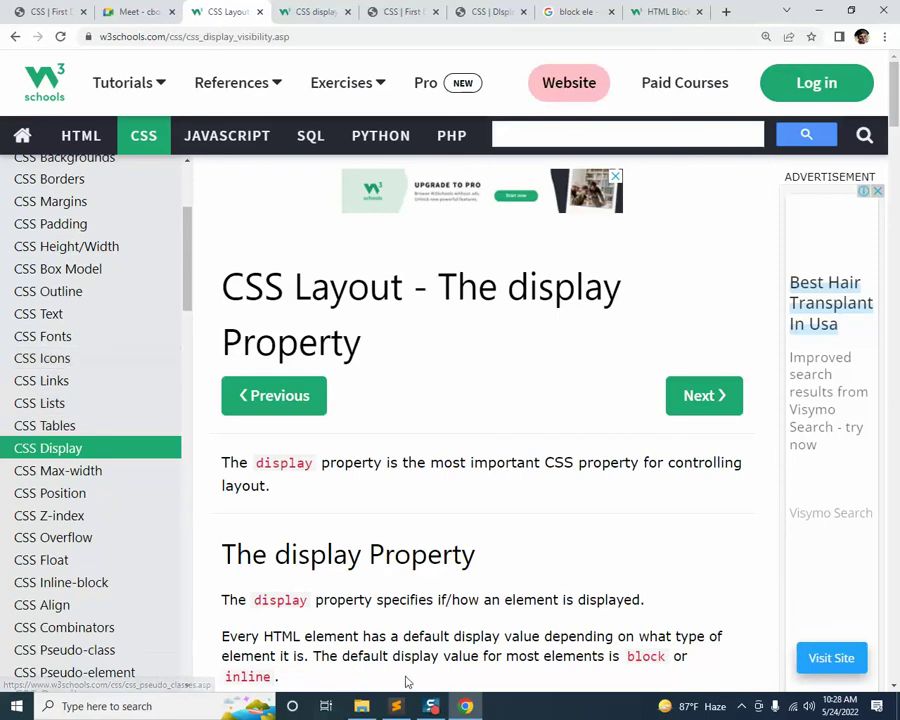
Review the opening rules of layout.css in Sublime Text and view the rendered firstLayout.html page in Chrome
{"action": "left_click", "coordinate": [396, 706]}
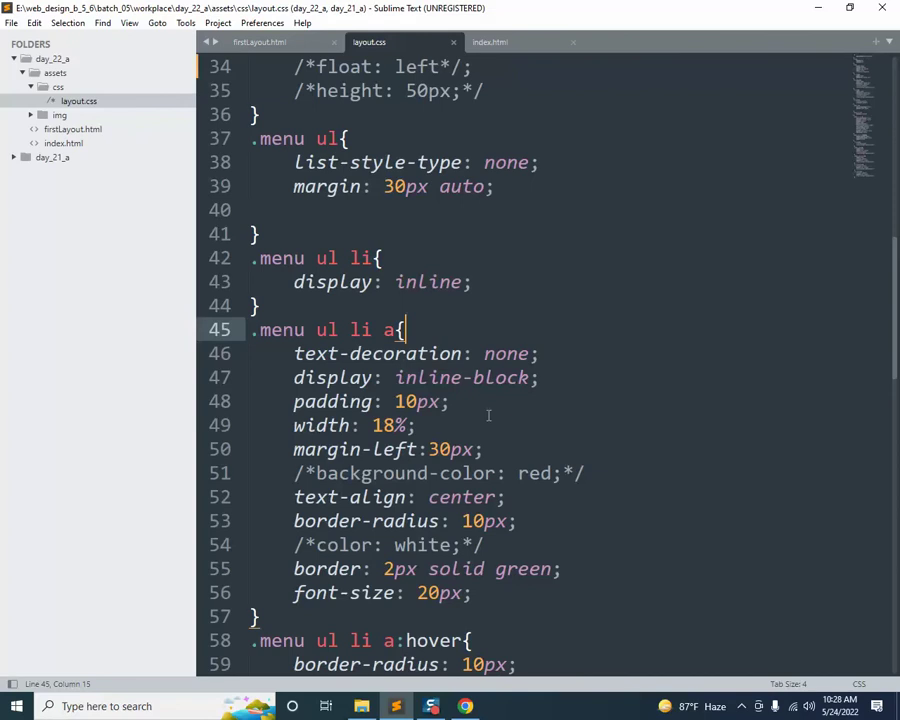
{"action": "scroll", "coordinate": [488, 425], "scroll_direction": "up", "scroll_amount": 7}
{"action": "scroll", "coordinate": [490, 425], "scroll_direction": "up", "scroll_amount": 5}
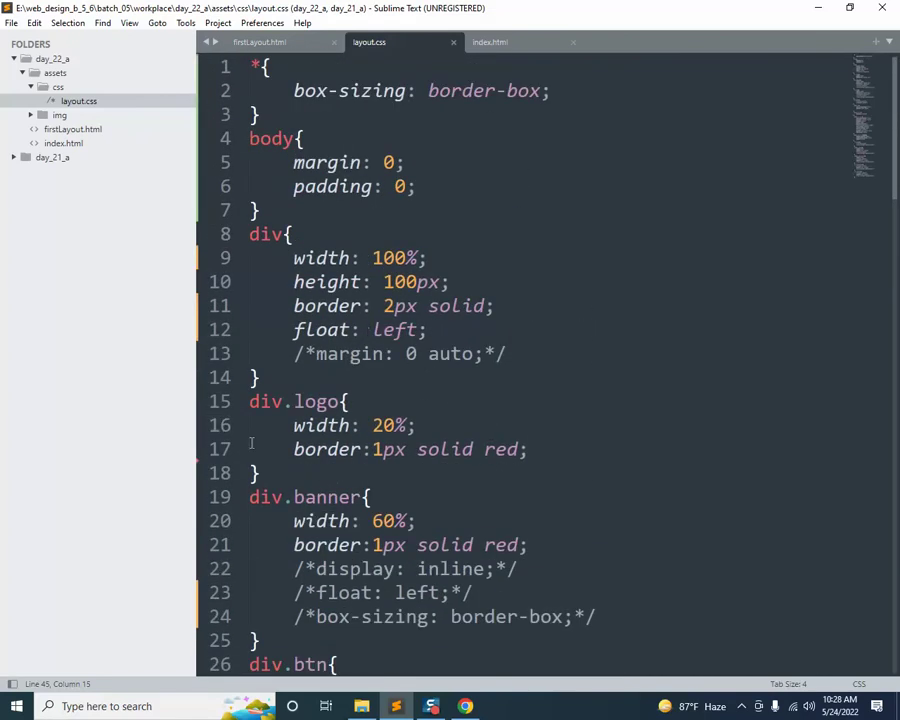
{"action": "key", "text": "alt+Tab"}
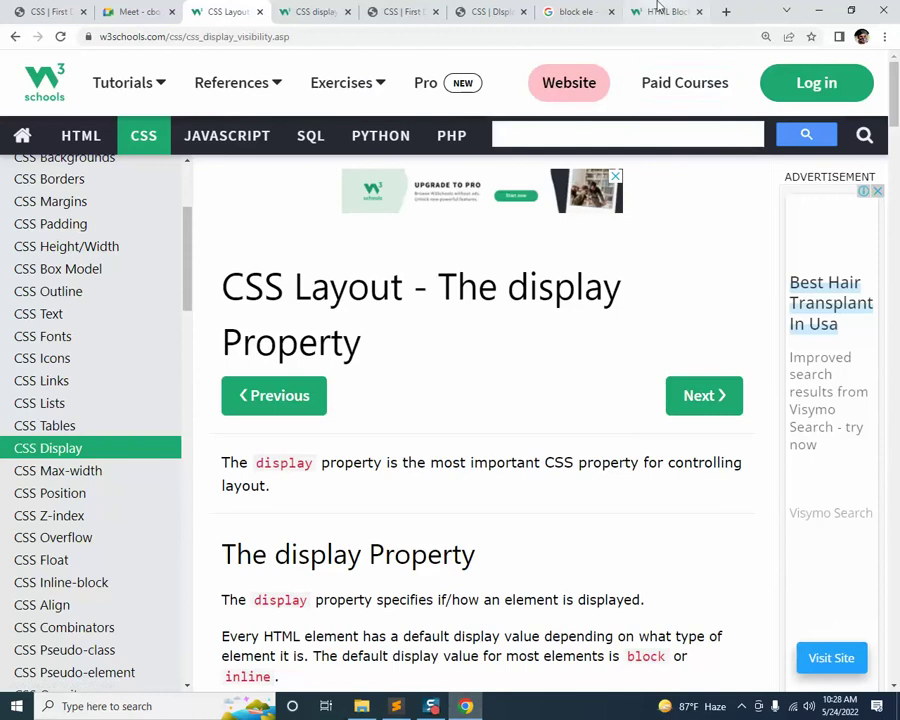
{"action": "left_click", "coordinate": [478, 11]}
{"action": "left_click", "coordinate": [403, 12]}
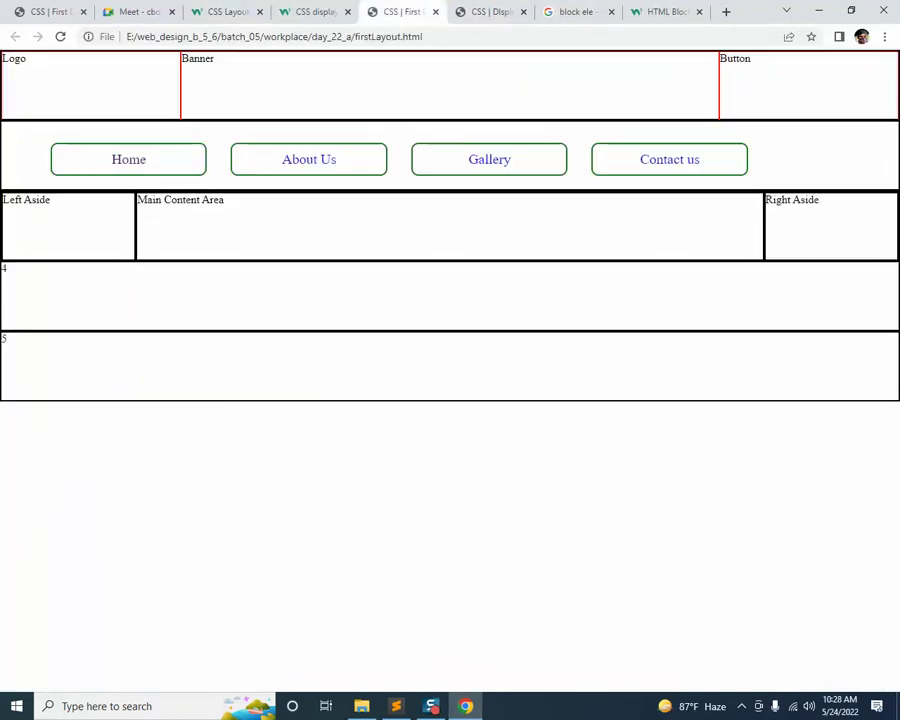
{"action": "left_click", "coordinate": [432, 706]}
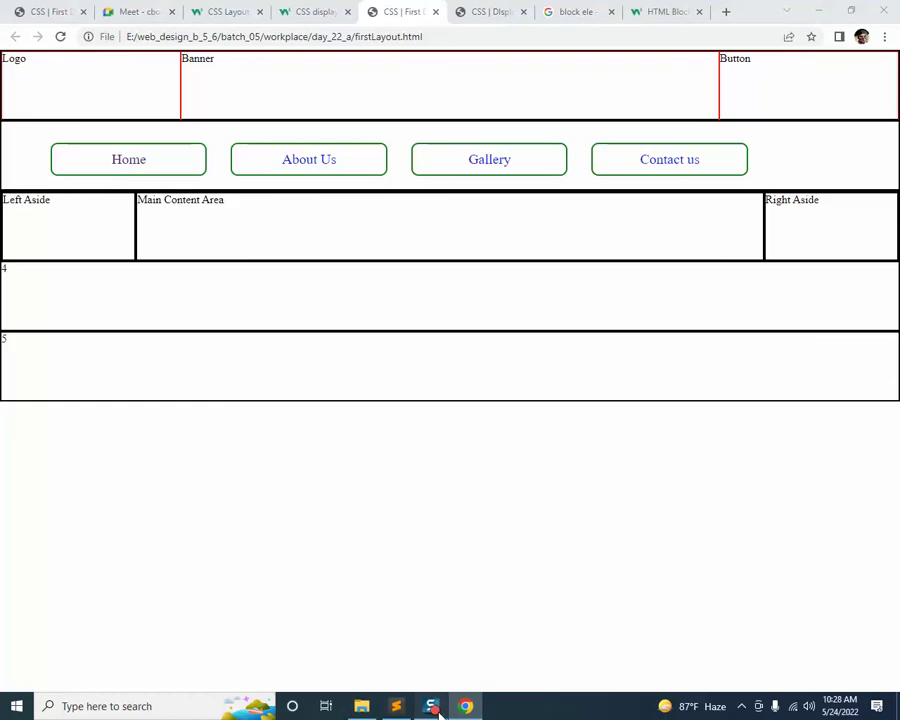
Check the header div structure in firstLayout.html and return to the empty body of layoutTwo.html
{"action": "key", "text": "Tab"}
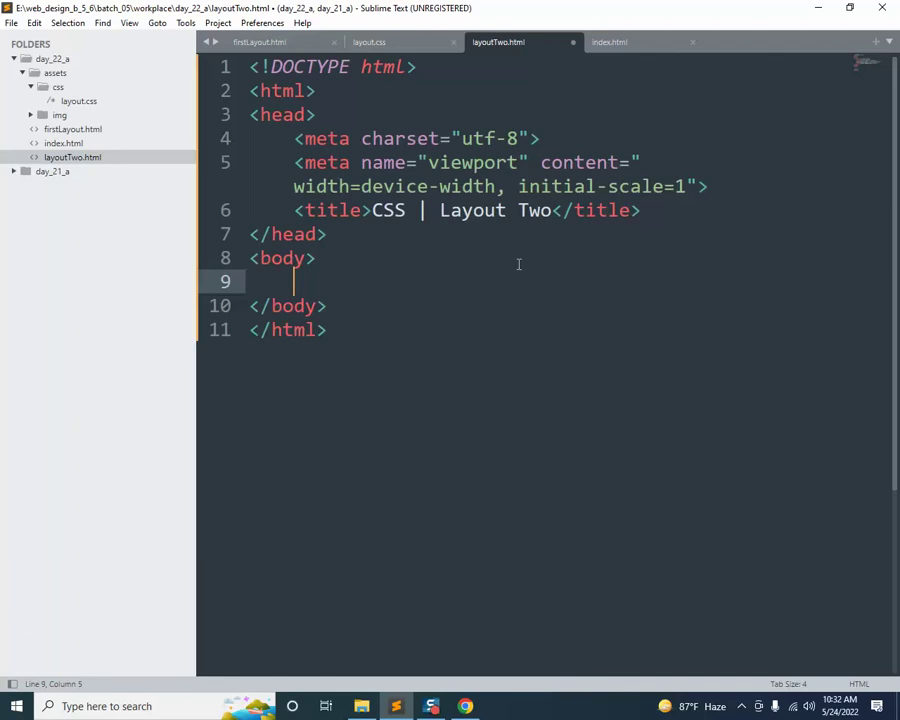
{"action": "left_click", "coordinate": [260, 37]}
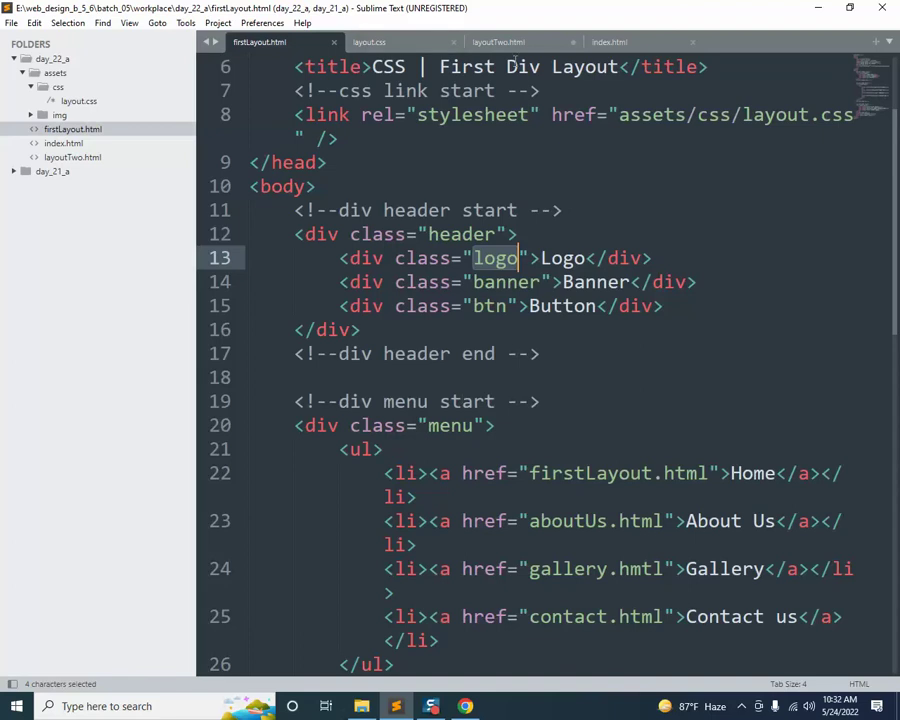
{"action": "left_click", "coordinate": [485, 41]}
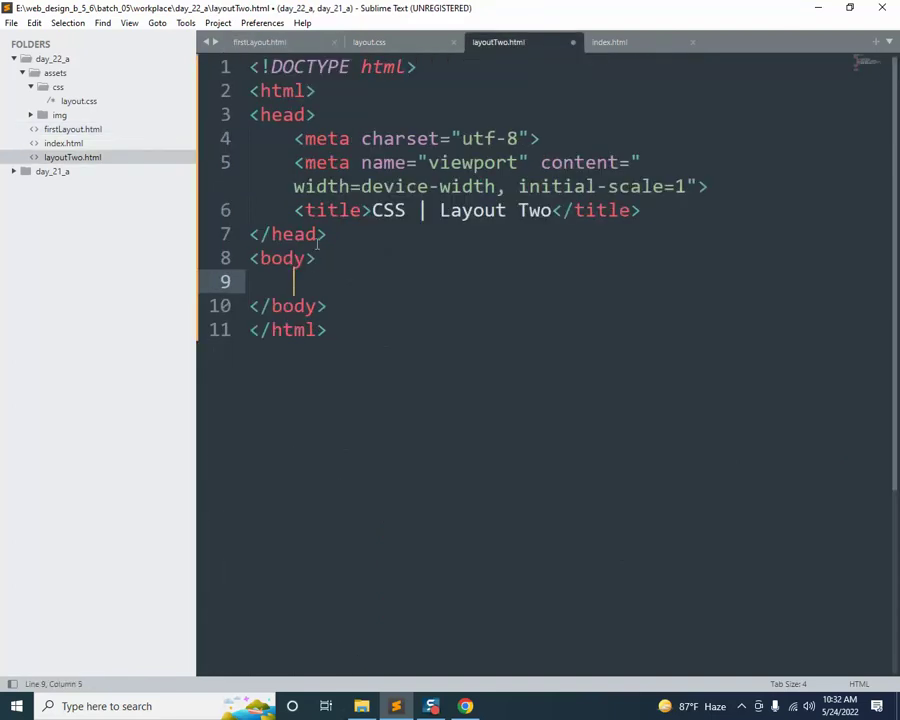
{"action": "type", "text": "<he"}
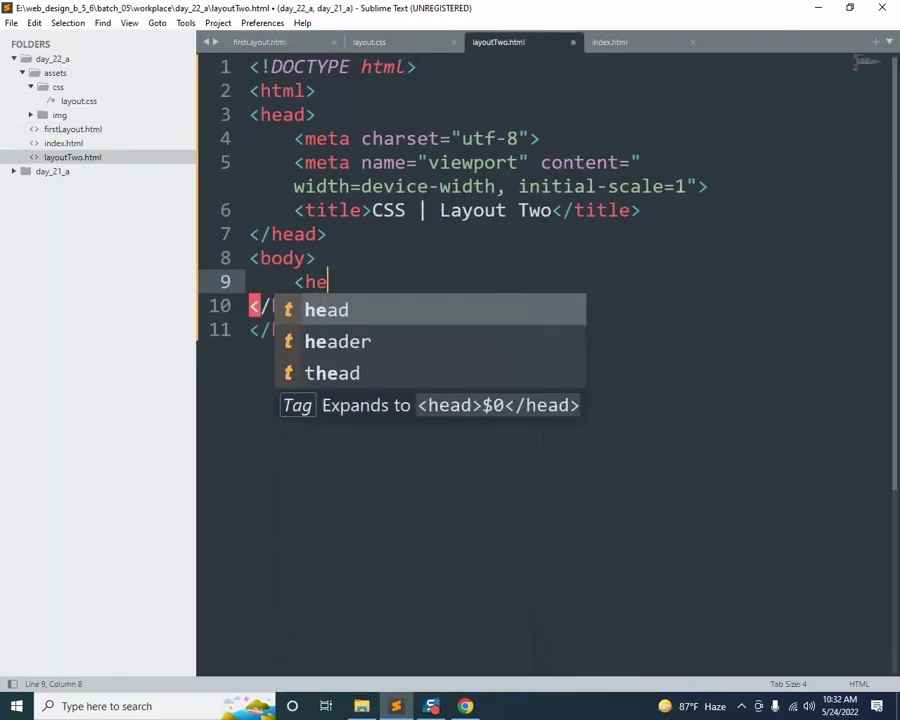
{"action": "key", "text": "Down"}
{"action": "key", "text": "Return"}
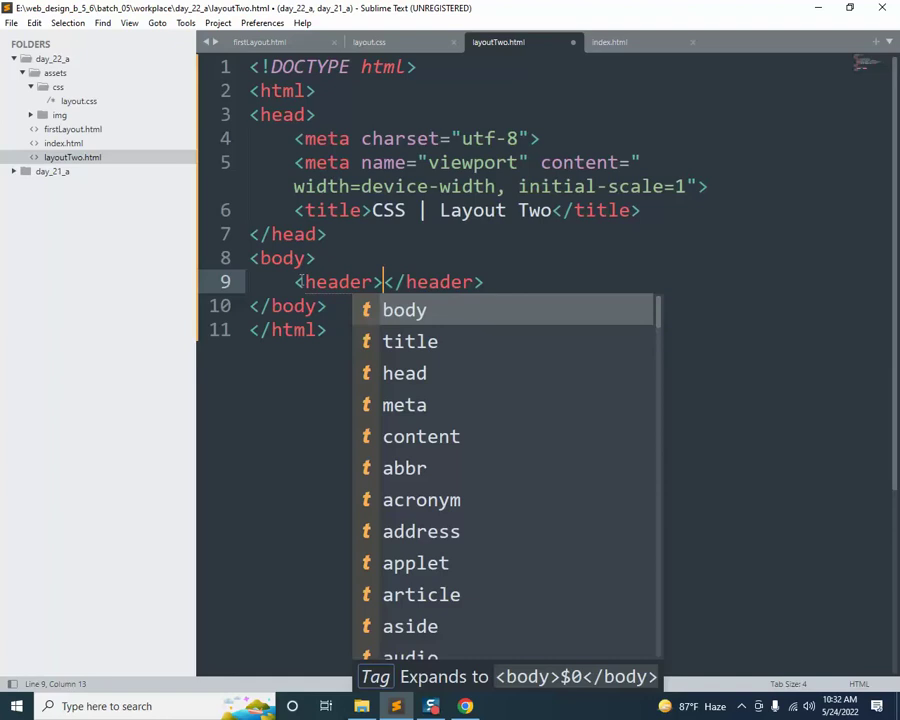
{"action": "left_click_drag", "start_coordinate": [294, 282], "coordinate": [490, 284]}
{"action": "key", "text": "BackSpace"}
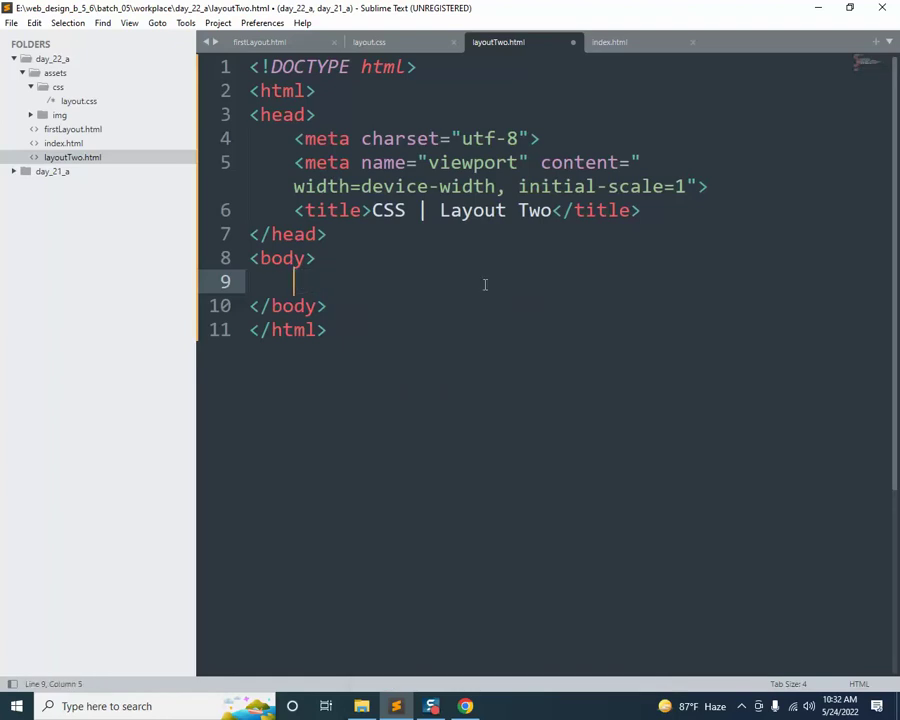
Add a div with another div nested inside it to the body of layoutTwo.html
{"action": "type", "text": "<div></div>"}
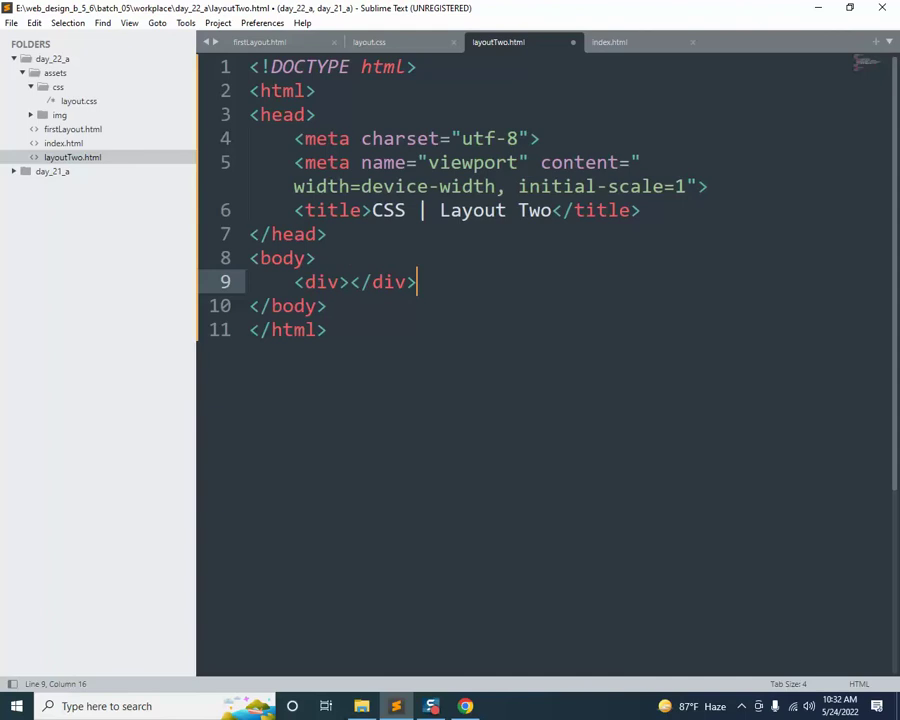
{"action": "key", "text": "Left"}
{"action": "key", "text": "Left"}
{"action": "key", "text": "Left"}
{"action": "key", "text": "Left"}
{"action": "key", "text": "Left"}
{"action": "key", "text": "Left"}
{"action": "key", "text": "Return"}
{"action": "type", "text": "<d"}
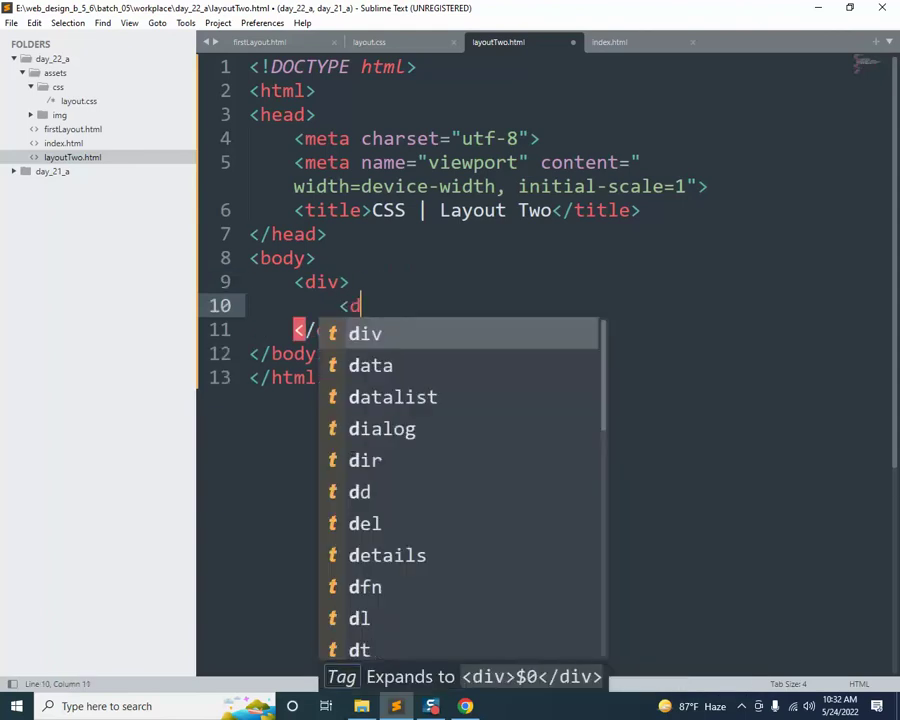
{"action": "type", "text": "iv>"}
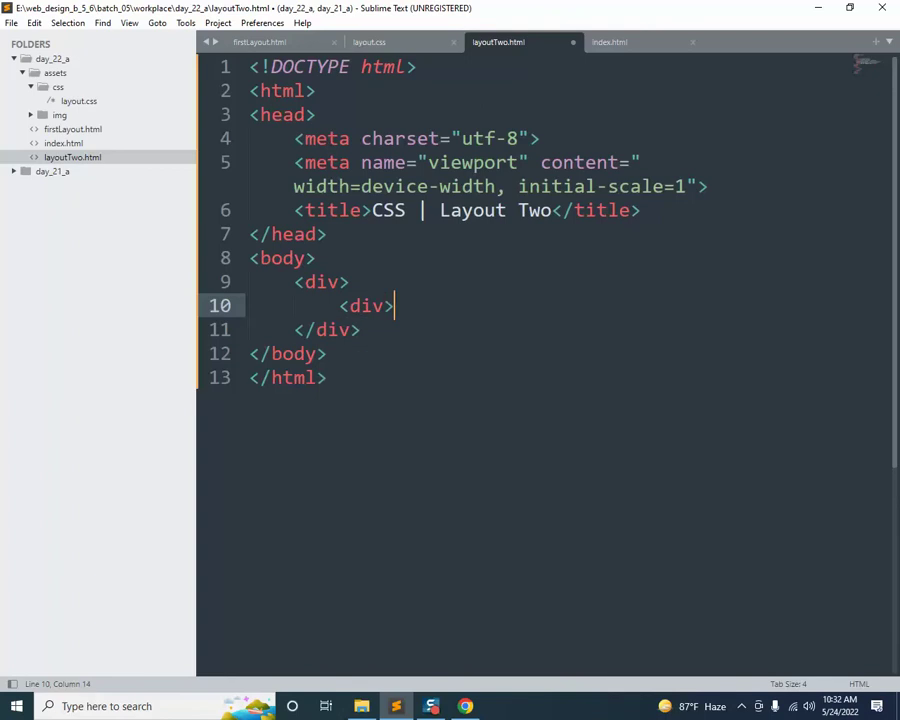
{"action": "type", "text": "</div>"}
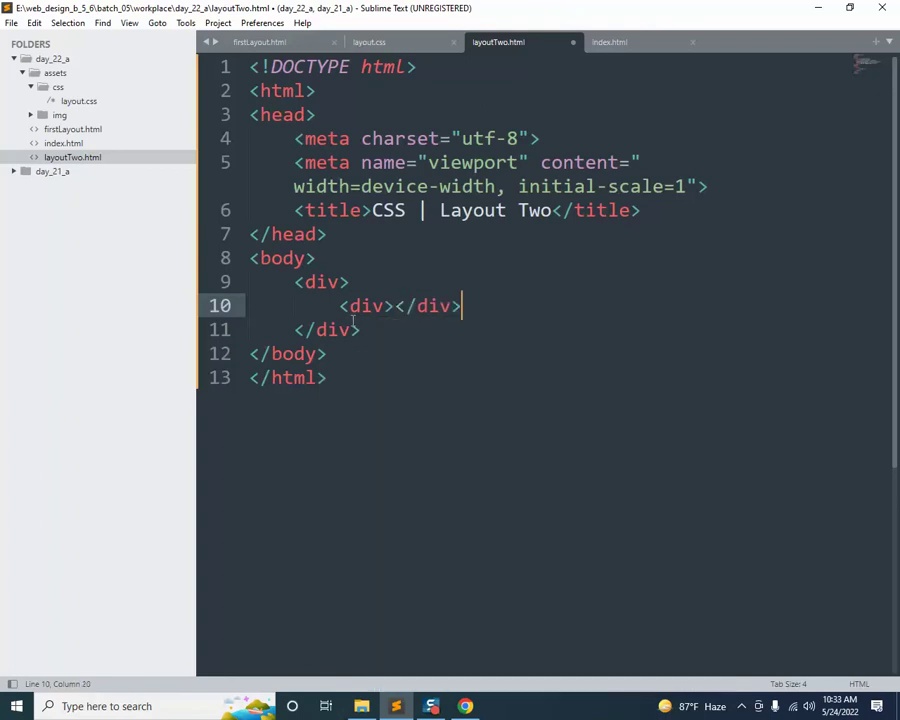
Give the outer div the class "header" and save layoutTwo.html
{"action": "left_click", "coordinate": [348, 282]}
{"action": "type", "text": "class"}
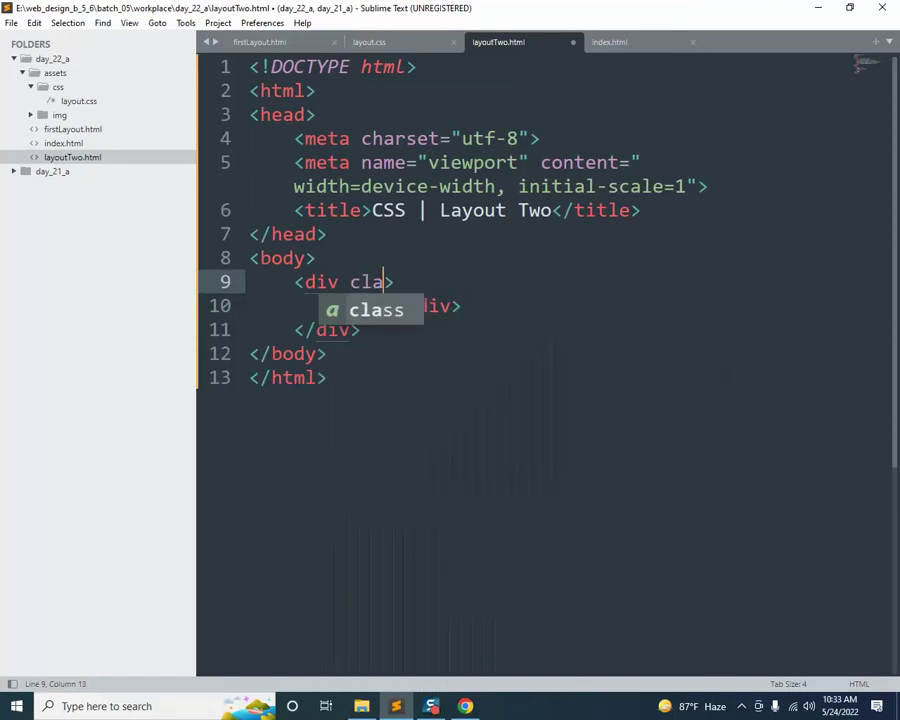
{"action": "key", "text": "Tab"}
{"action": "type", "text": "header"}
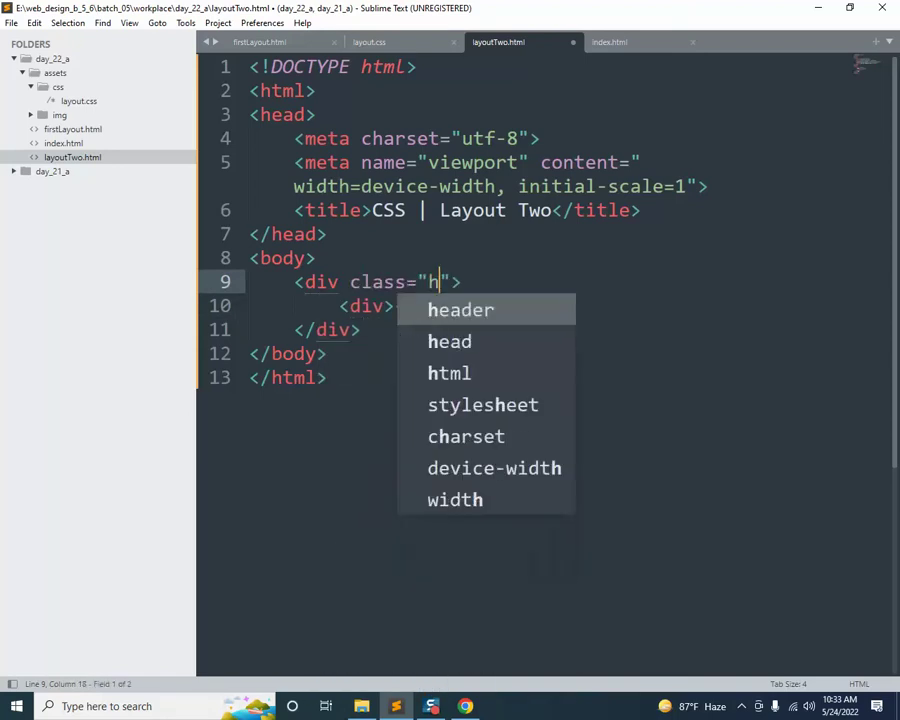
{"action": "key", "text": "ctrl+s"}
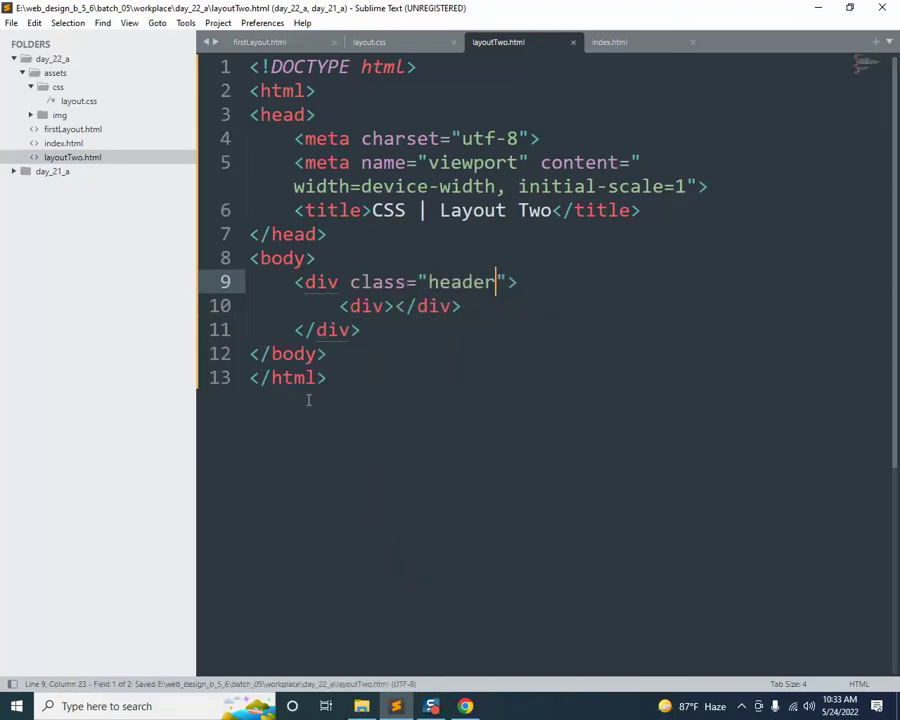
Give the nested div the class "header-inner" and save the page
{"action": "left_click", "coordinate": [384, 306]}
{"action": "type", "text": "class"}
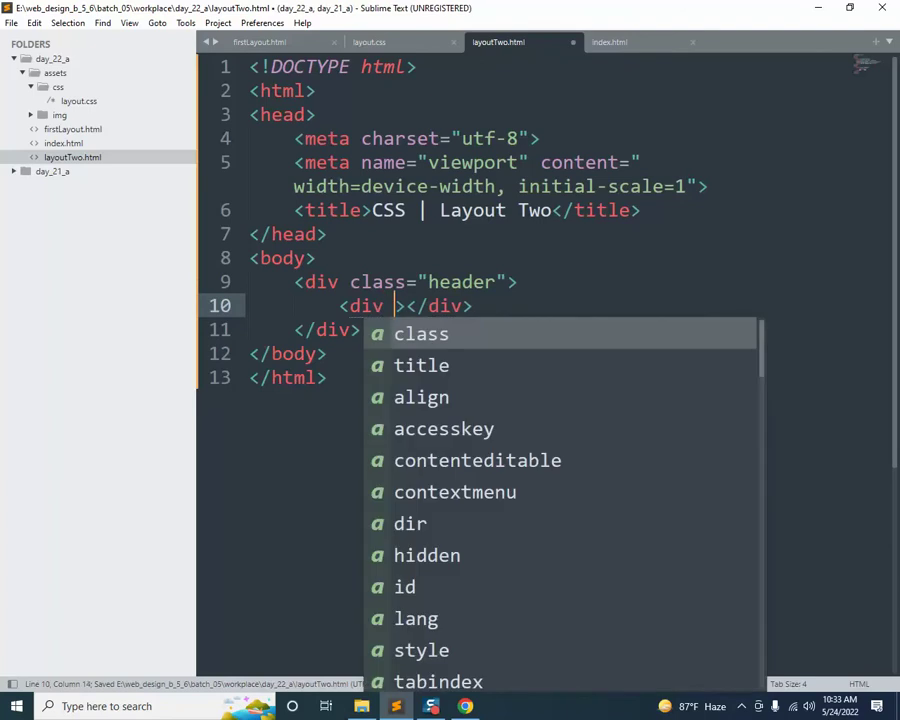
{"action": "type", "text": "="}
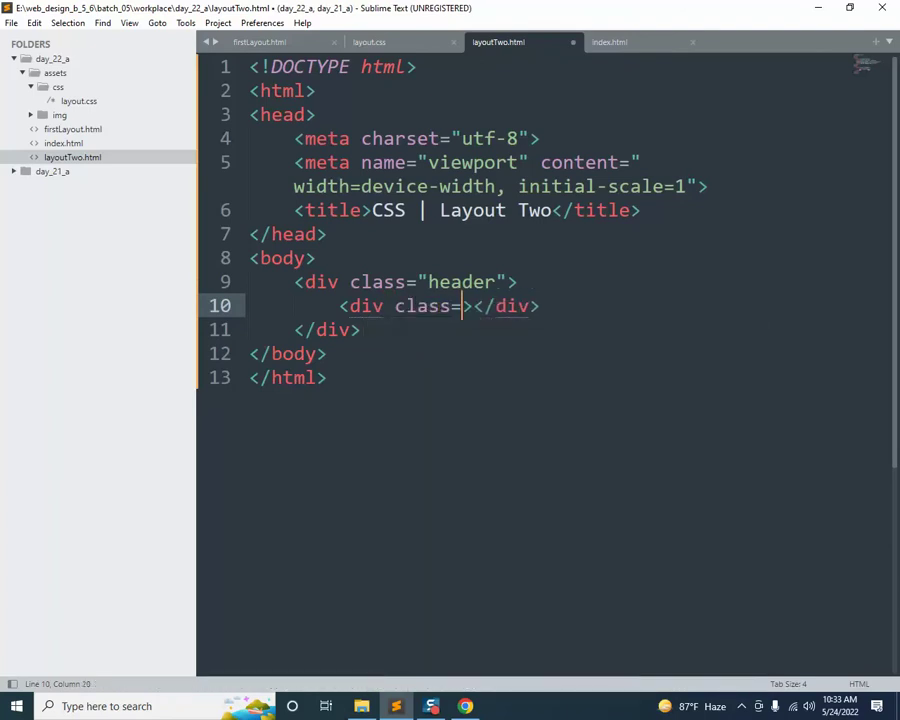
{"action": "type", "text": "\""}
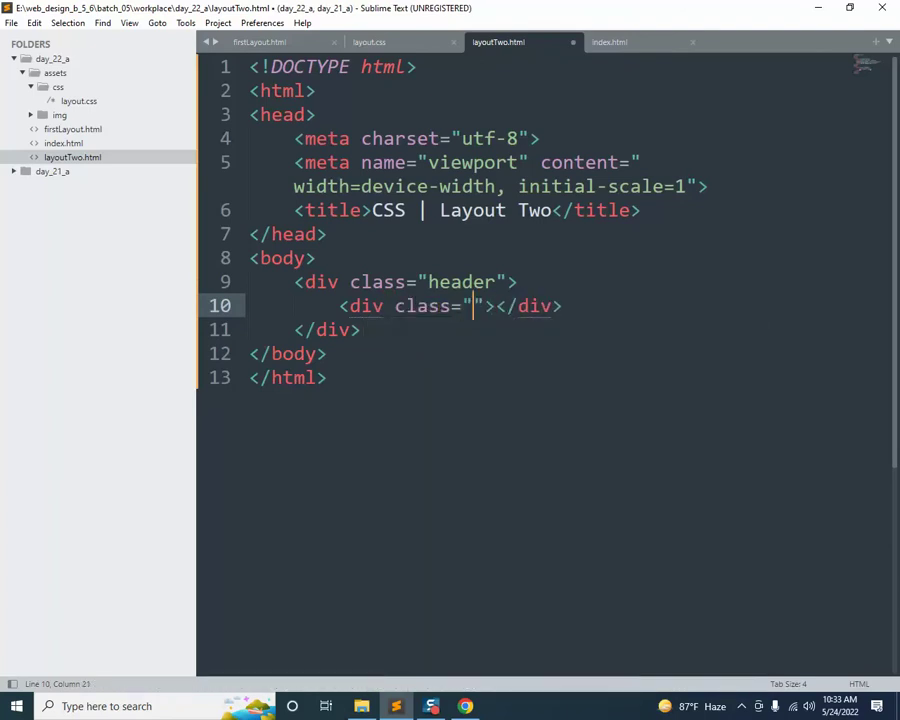
{"action": "type", "text": "header"}
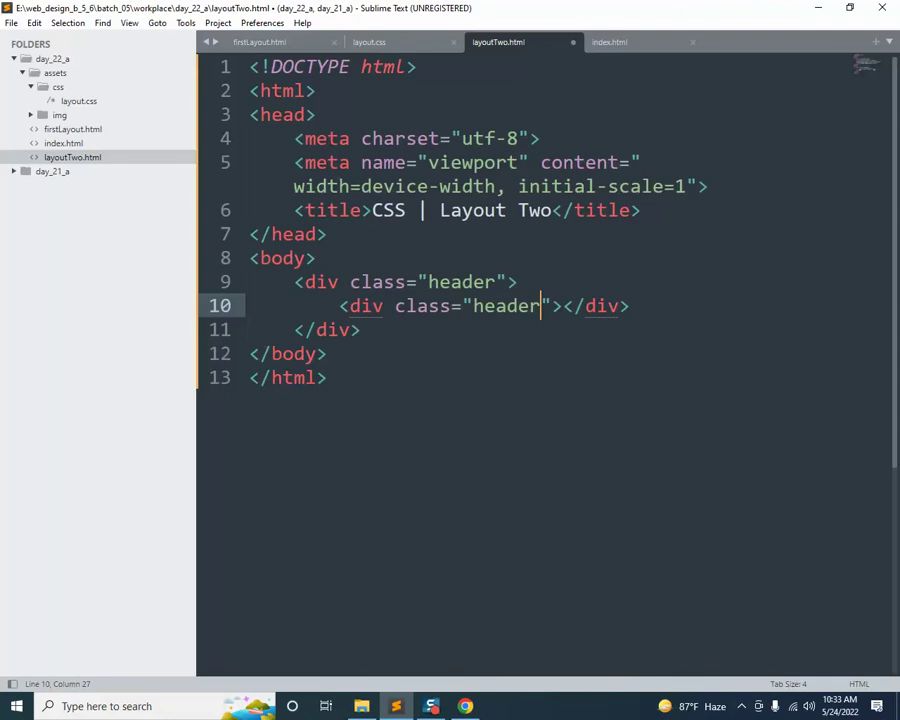
{"action": "type", "text": "-inner"}
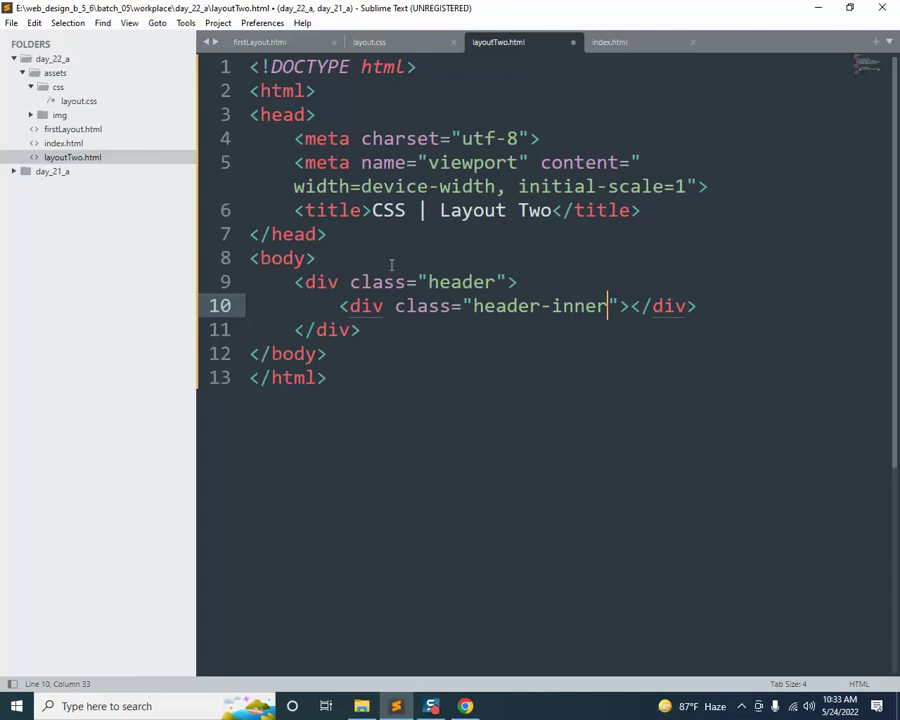
{"action": "key", "text": "ctrl+s"}
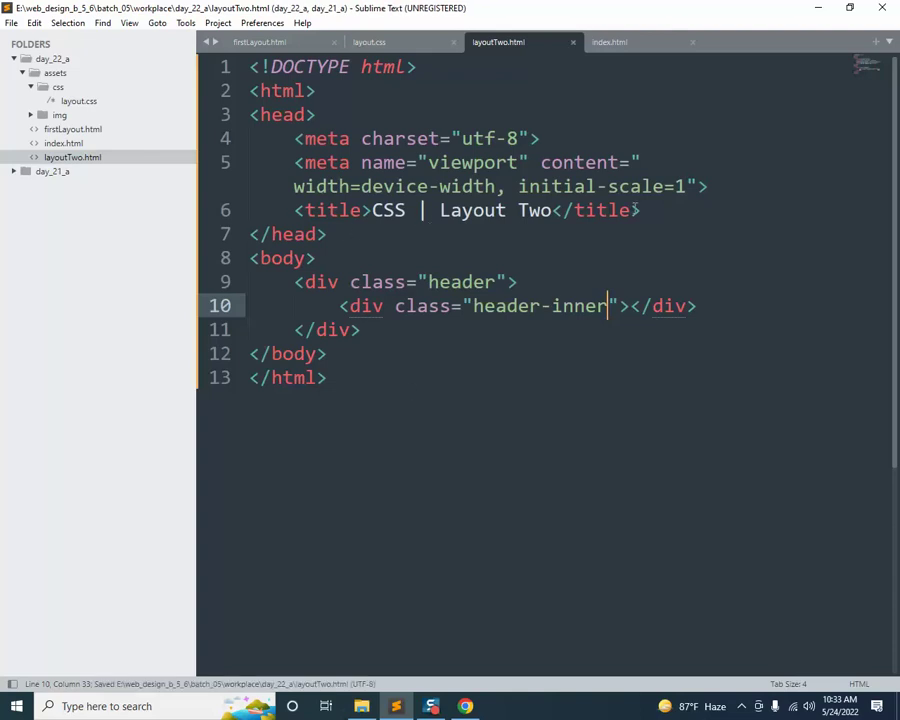
{"action": "left_click", "coordinate": [663, 211]}
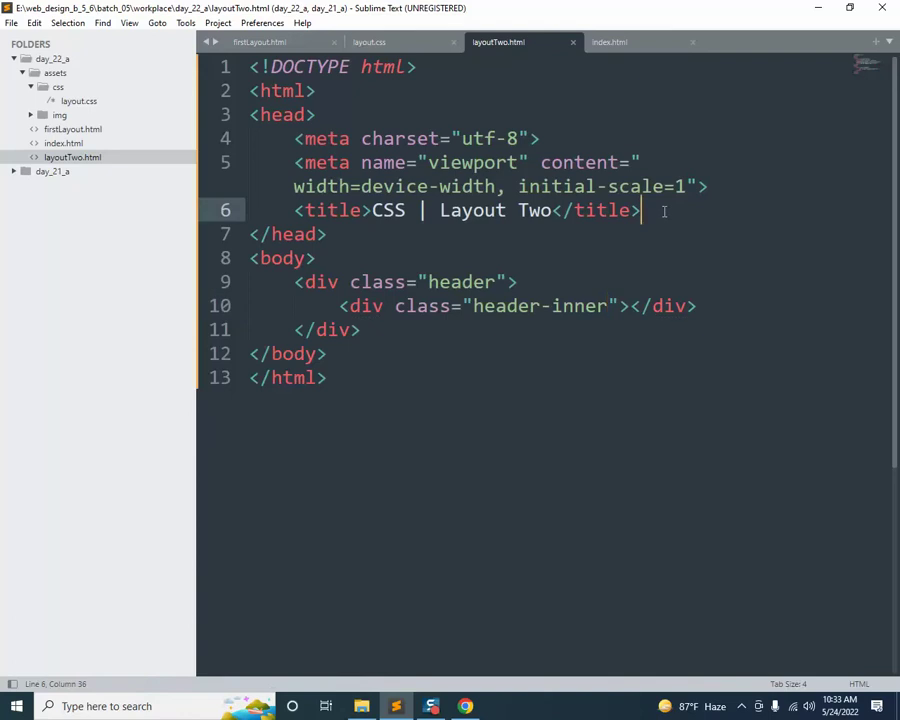
{"action": "key", "text": "Return"}
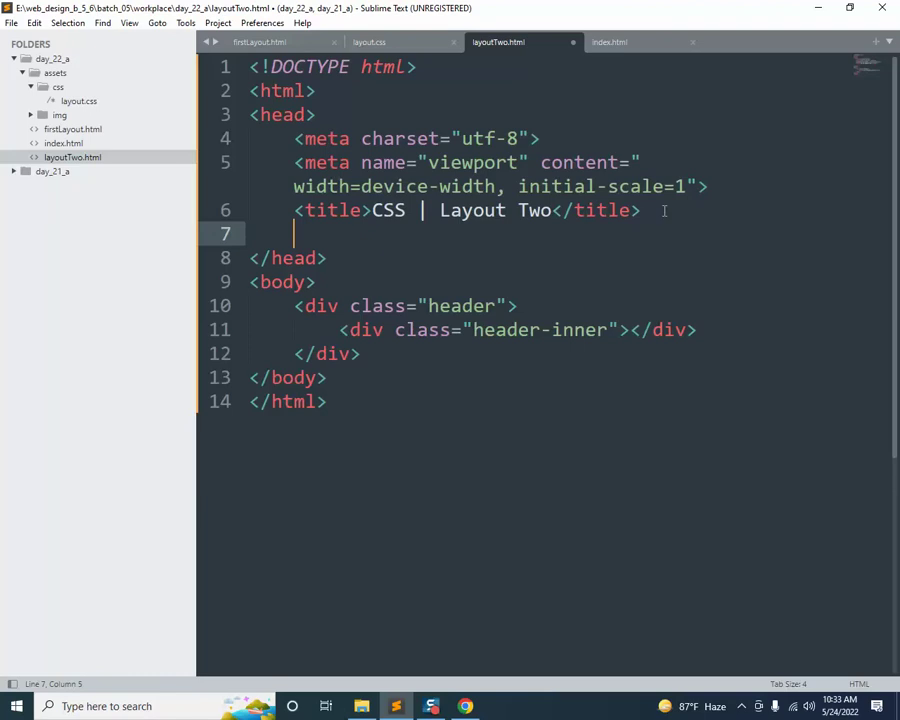
{"action": "key", "text": "ctrl+z"}
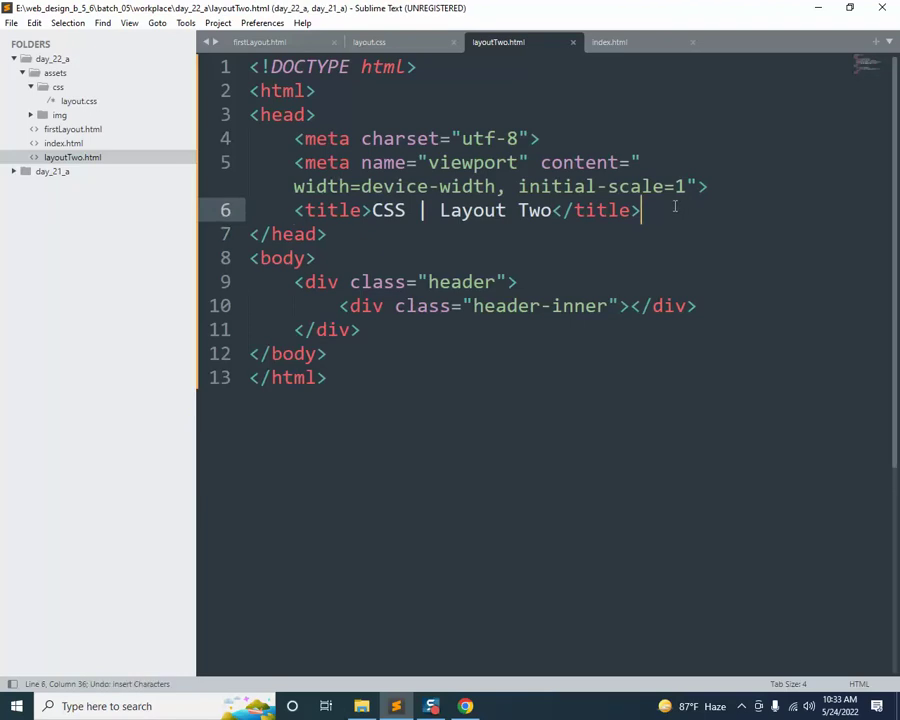
Create a new file in the assets/css folder and save it as layoutTwo.css
{"action": "right_click", "coordinate": [58, 87]}
{"action": "left_click", "coordinate": [85, 97]}
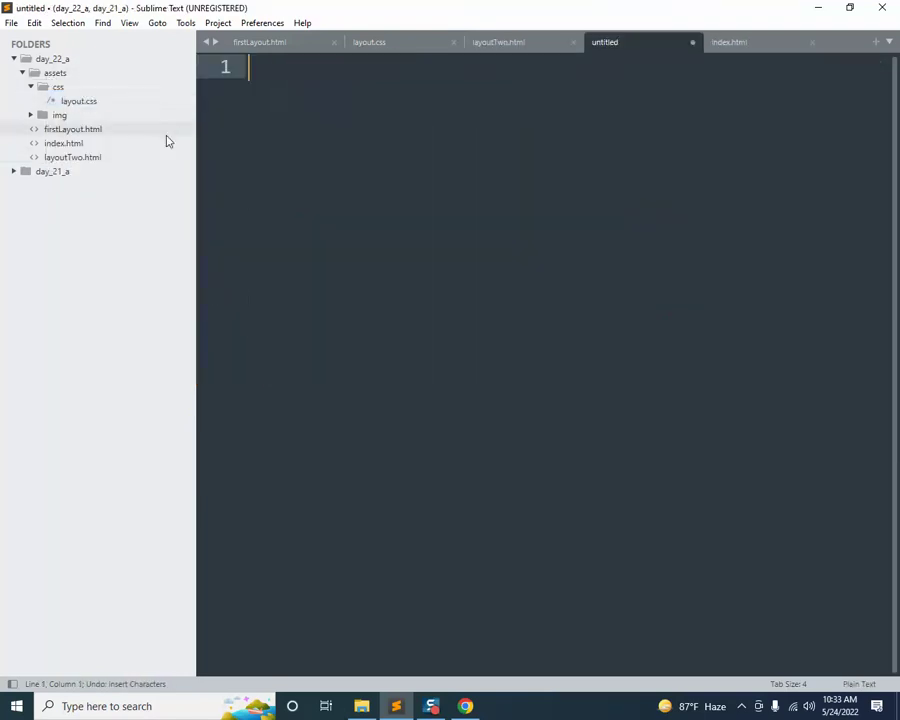
{"action": "type", "text": "l"}
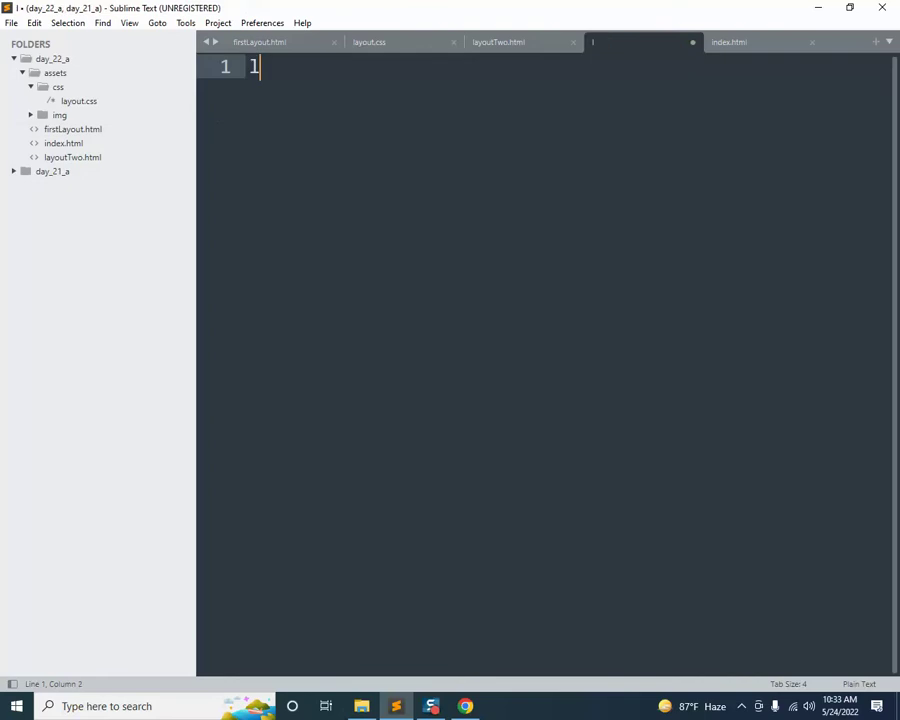
{"action": "type", "text": "ayou"}
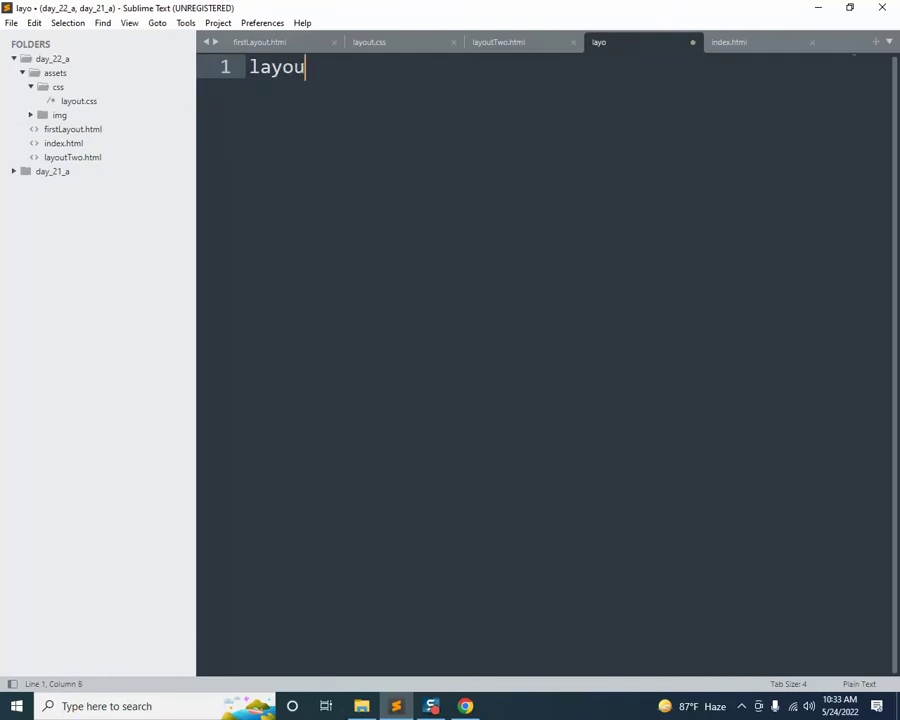
{"action": "type", "text": "tT"}
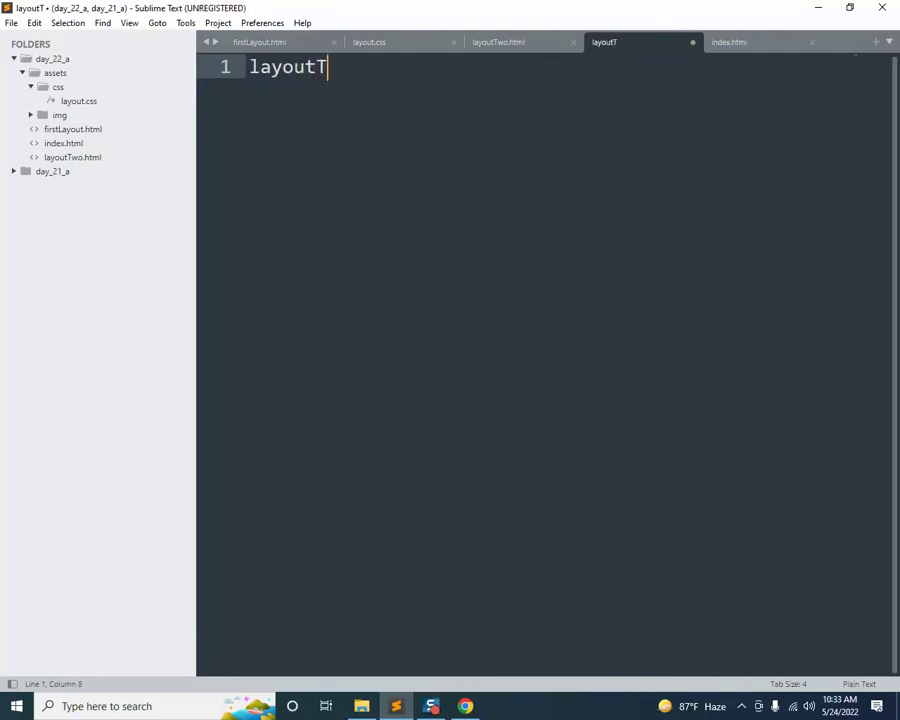
{"action": "type", "text": "wo."}
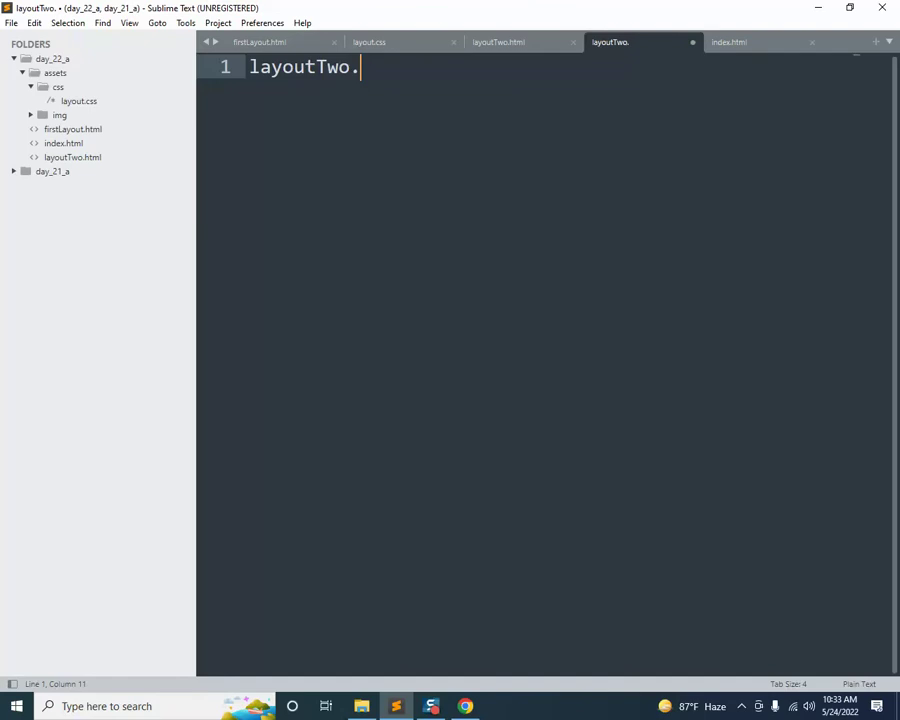
{"action": "type", "text": "css"}
{"action": "key", "text": "ctrl+s"}
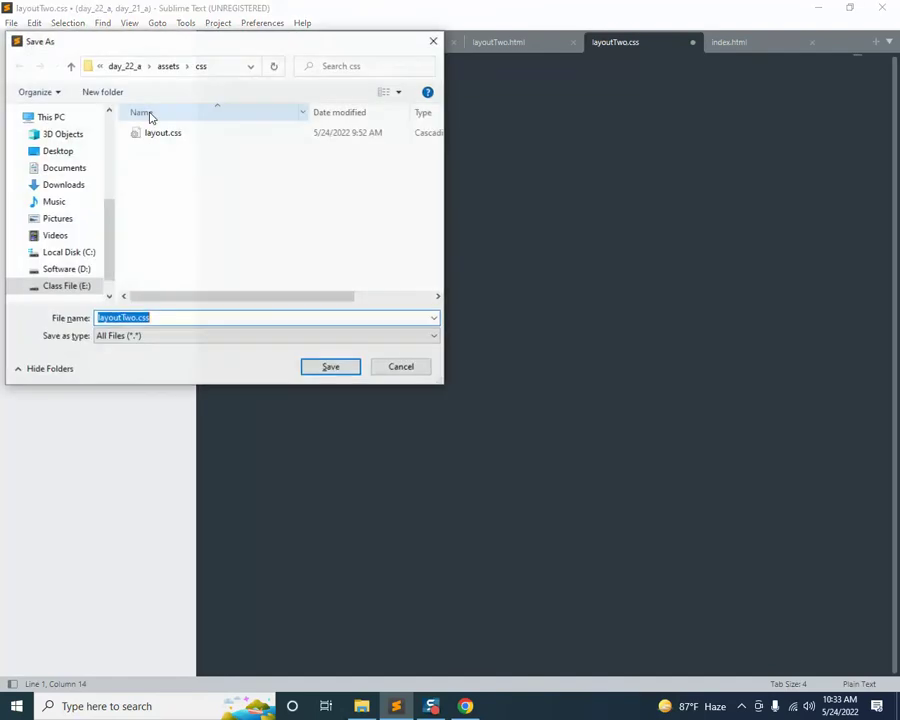
{"action": "left_click", "coordinate": [329, 364]}
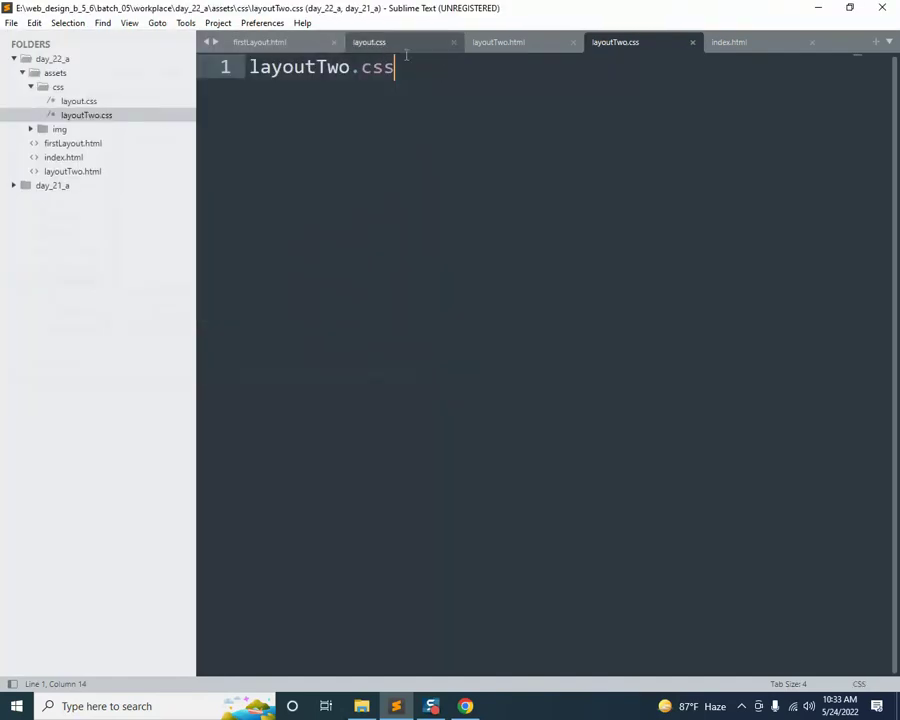
Clear the leftover file name text from layoutTwo.css and save the empty stylesheet
{"action": "left_click_drag", "start_coordinate": [400, 66], "coordinate": [250, 66]}
{"action": "key", "text": "BackSpace"}
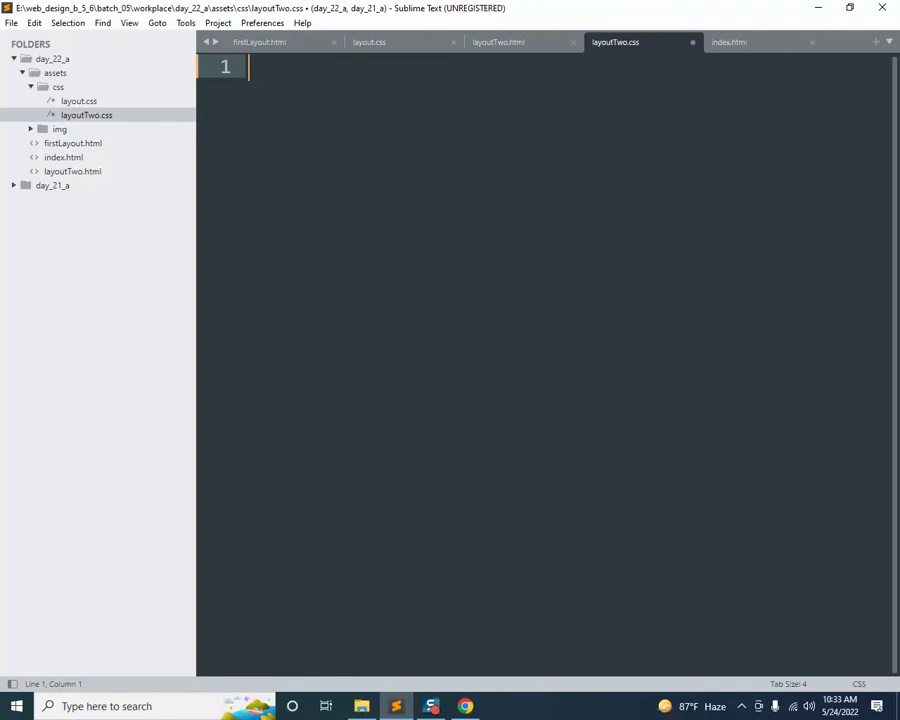
{"action": "key", "text": "ctrl+s"}
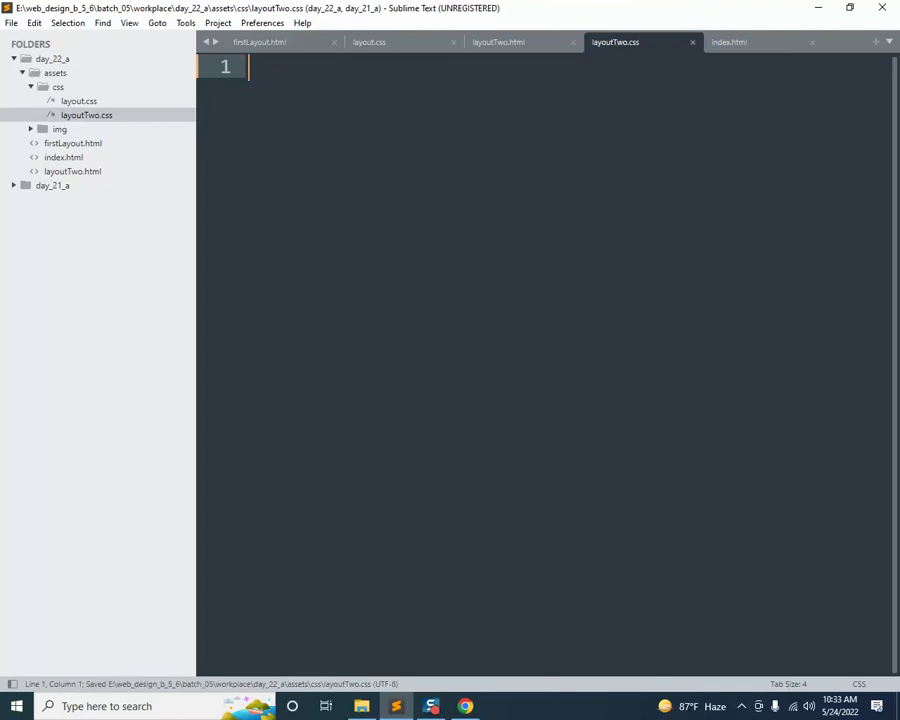
View firstLayout.html in Chrome and, back in Sublime Text, add a .header rule with width: 100% to layoutTwo.css
{"action": "left_click", "coordinate": [465, 706]}
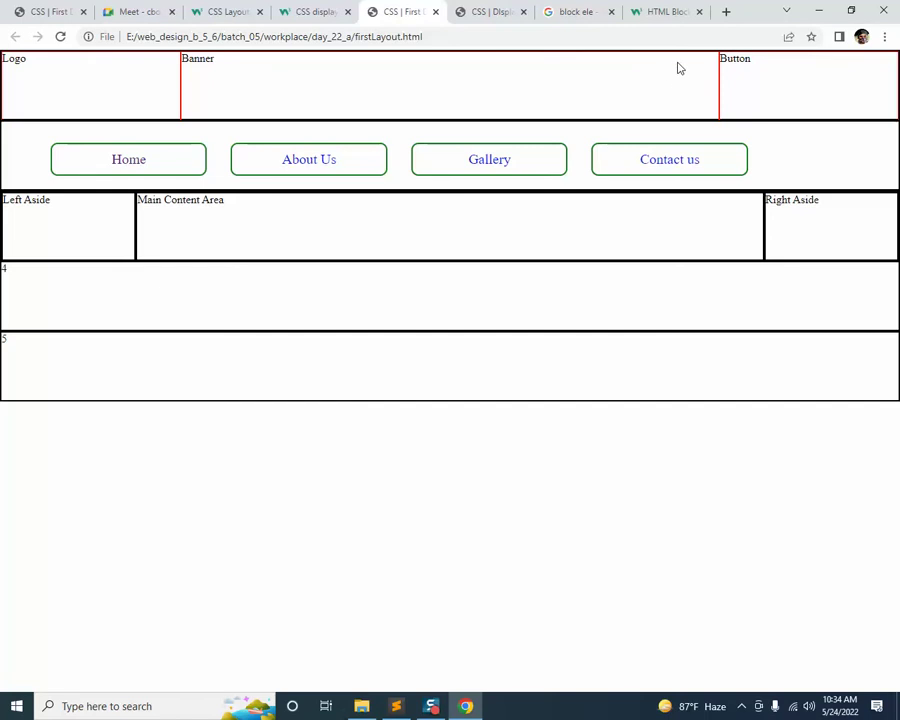
{"action": "left_click", "coordinate": [396, 706]}
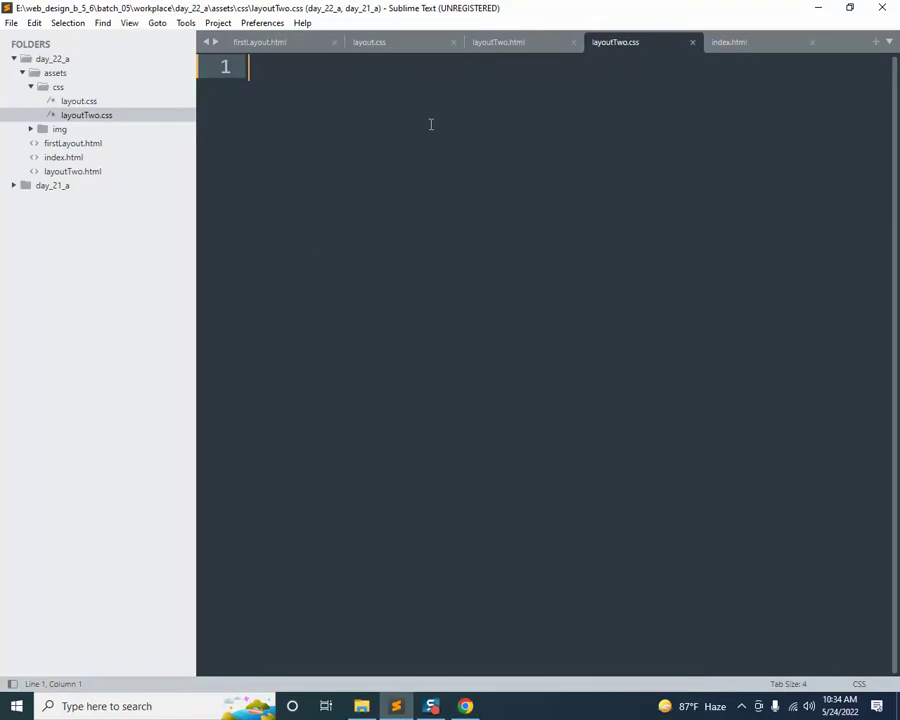
{"action": "type", "text": "."}
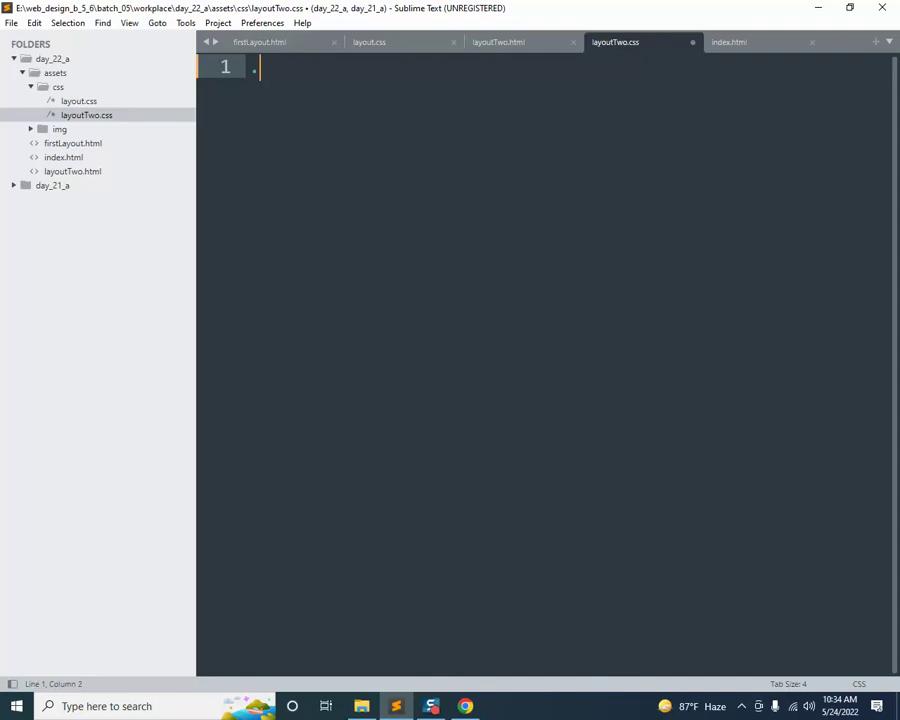
{"action": "type", "text": "header{"}
{"action": "key", "text": "Return"}
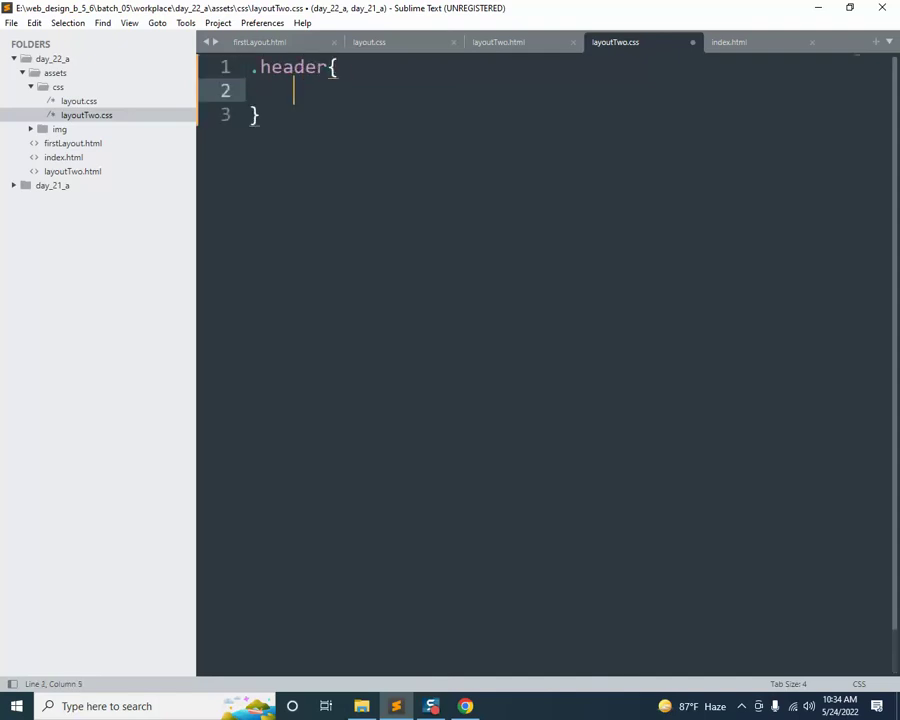
{"action": "type", "text": "width"}
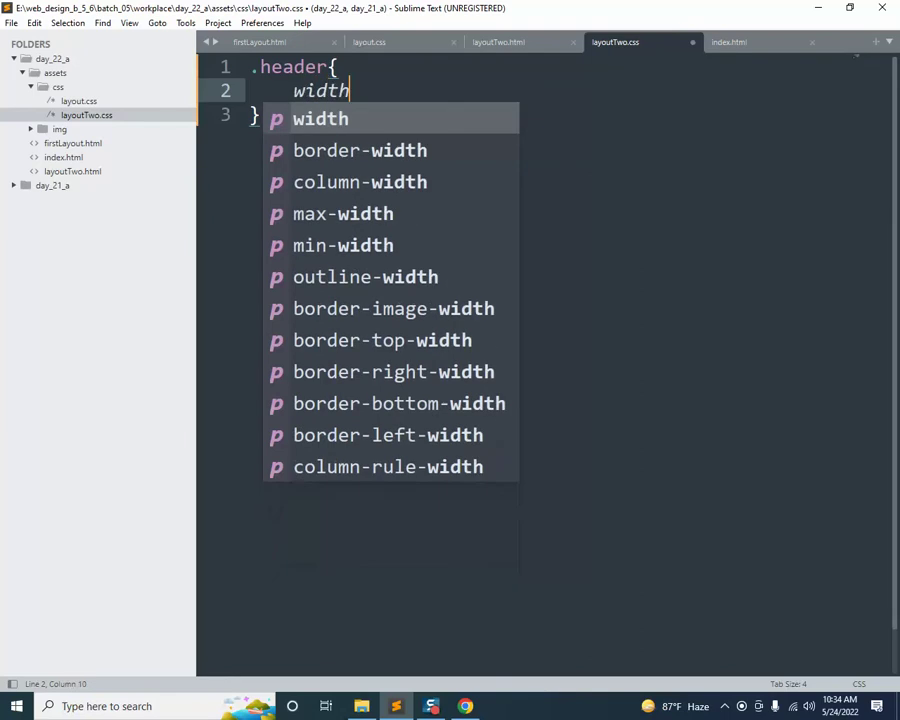
{"action": "key", "text": "Return"}
{"action": "type", "text": "100%;"}
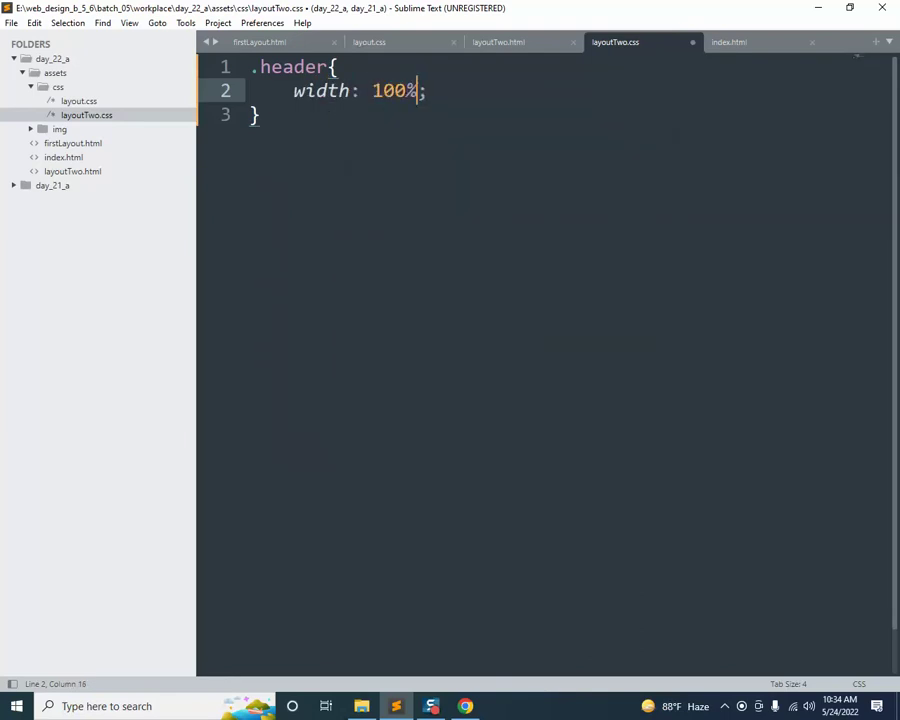
Add border: 1px solid to the .header rule and save layoutTwo.css
{"action": "left_click", "coordinate": [428, 90]}
{"action": "key", "text": "Return"}
{"action": "type", "text": "bo"}
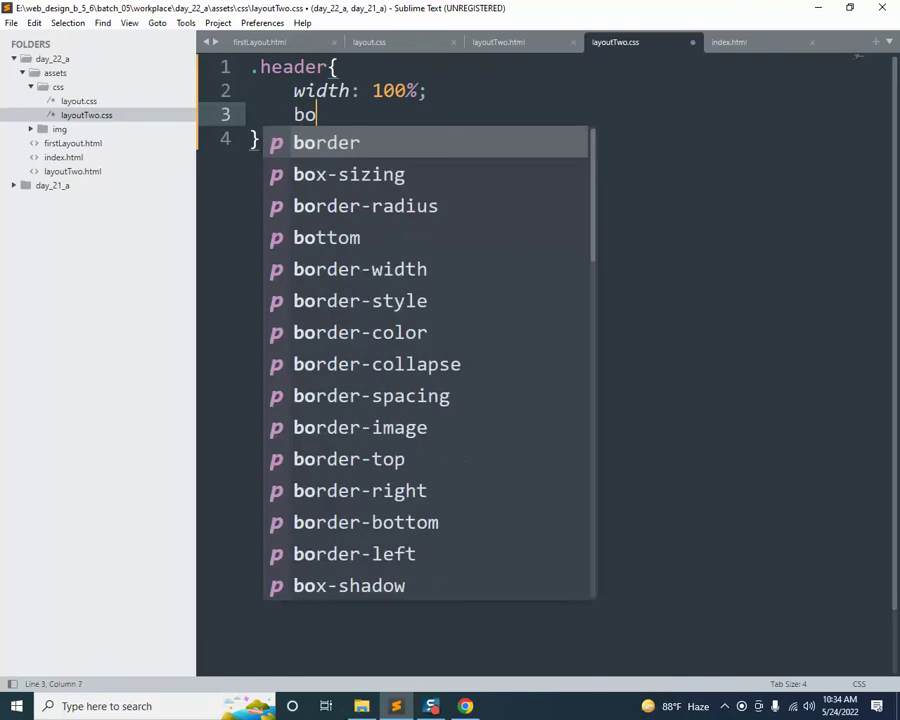
{"action": "key", "text": "Return"}
{"action": "type", "text": "1px "}
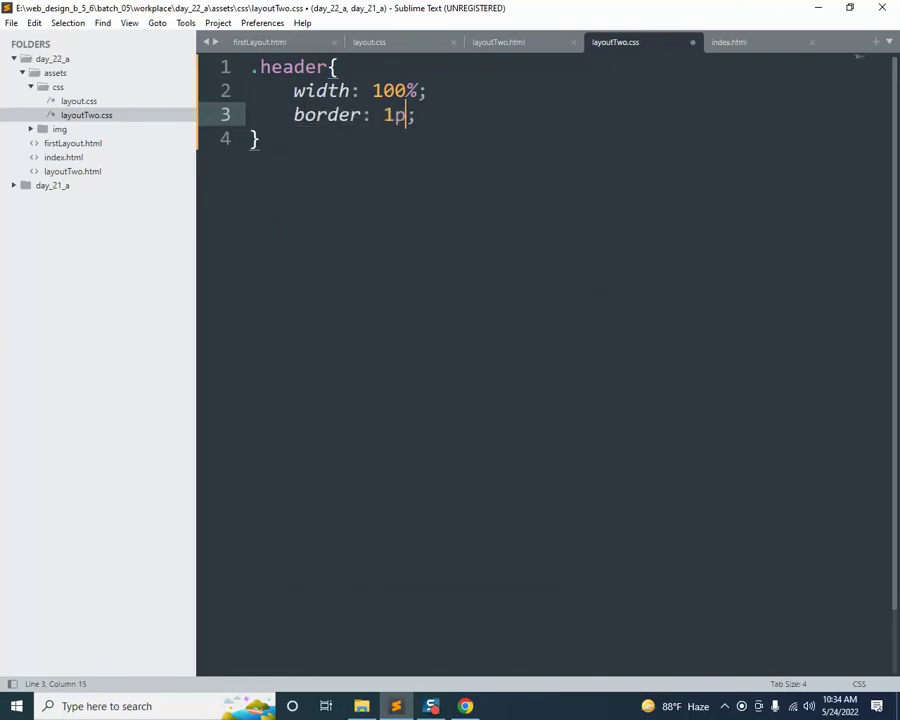
{"action": "type", "text": "s"}
{"action": "key", "text": "Return"}
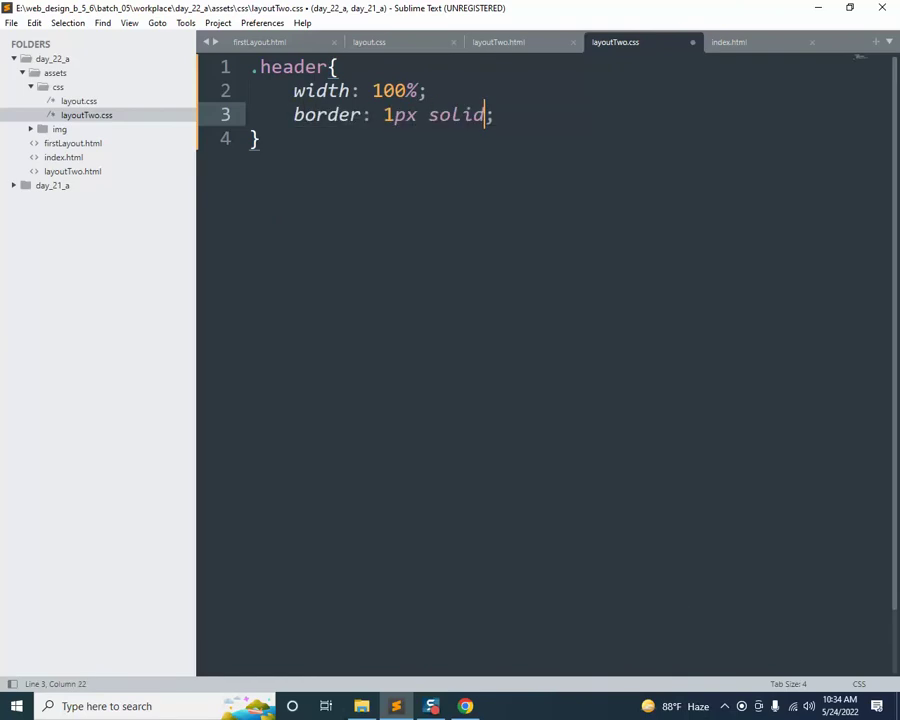
{"action": "key", "text": "ctrl+s"}
Start a .header-inner rule below the .header rule in layoutTwo.css
{"action": "left_click", "coordinate": [295, 144]}
{"action": "key", "text": "Return"}
{"action": "type", "text": "."}
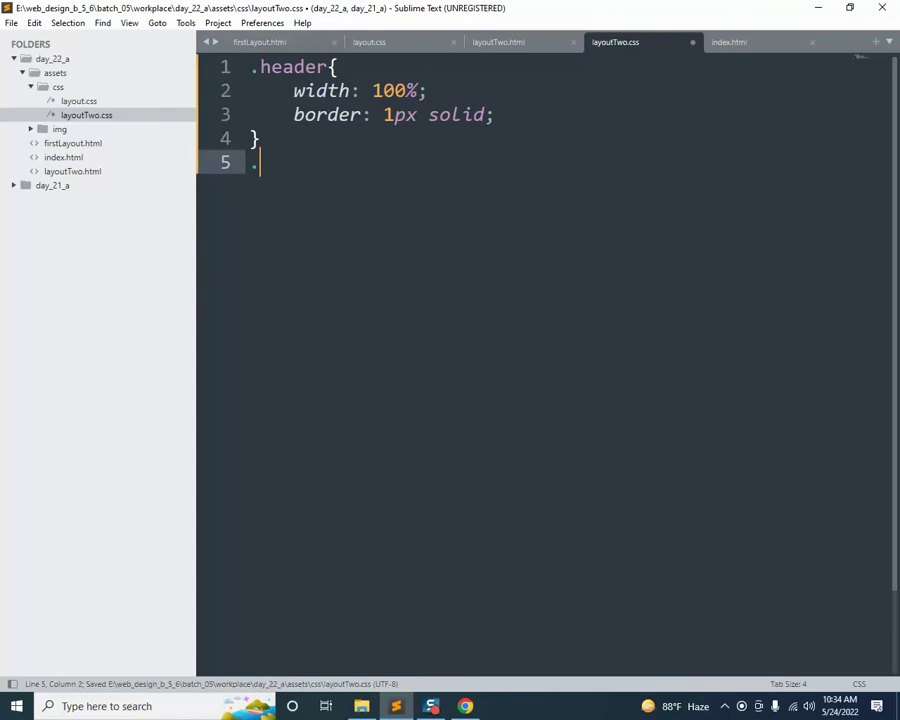
{"action": "type", "text": "he"}
{"action": "type", "text": "ader"}
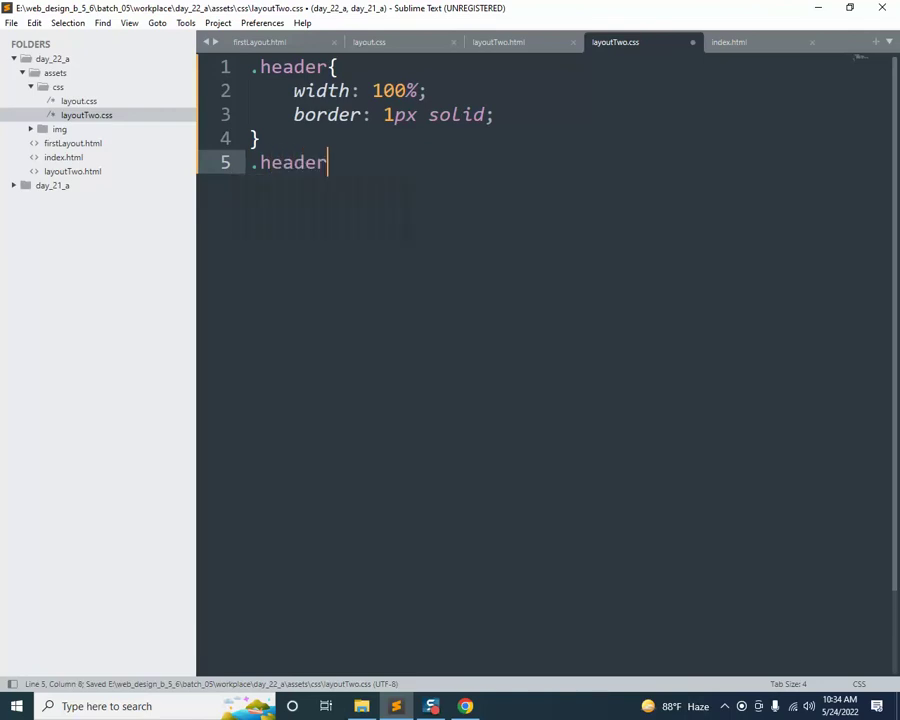
{"action": "type", "text": "-inner"}
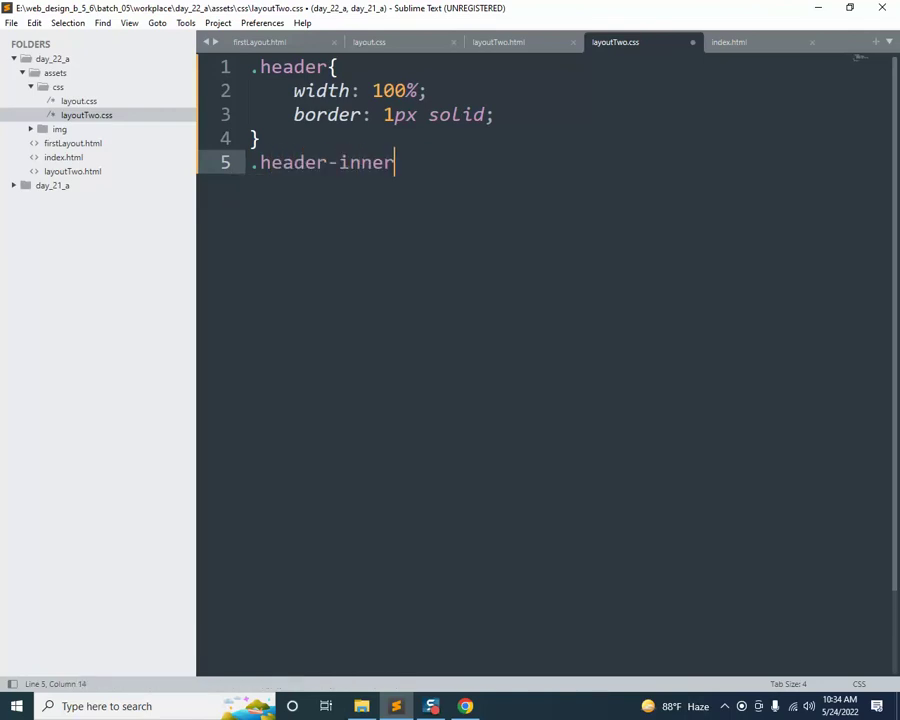
{"action": "type", "text": "{"}
Give the .header-inner rule width: 80% and background-color: red, and save layoutTwo.css
{"action": "key", "text": "Return"}
{"action": "type", "text": "width"}
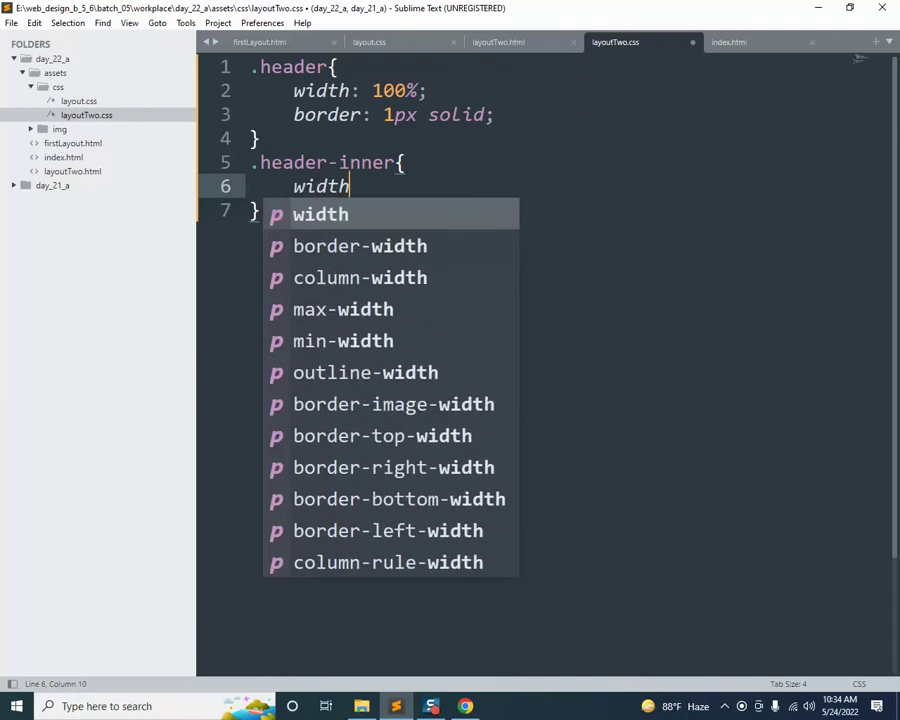
{"action": "key", "text": "Return"}
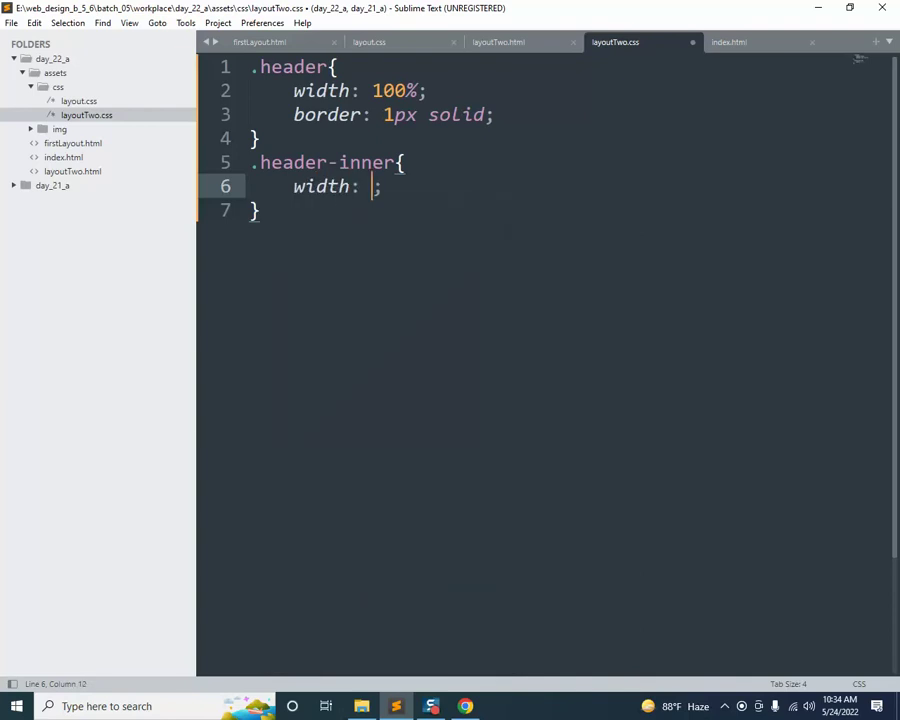
{"action": "type", "text": "80%"}
{"action": "key", "text": "Right"}
{"action": "key", "text": "Return"}
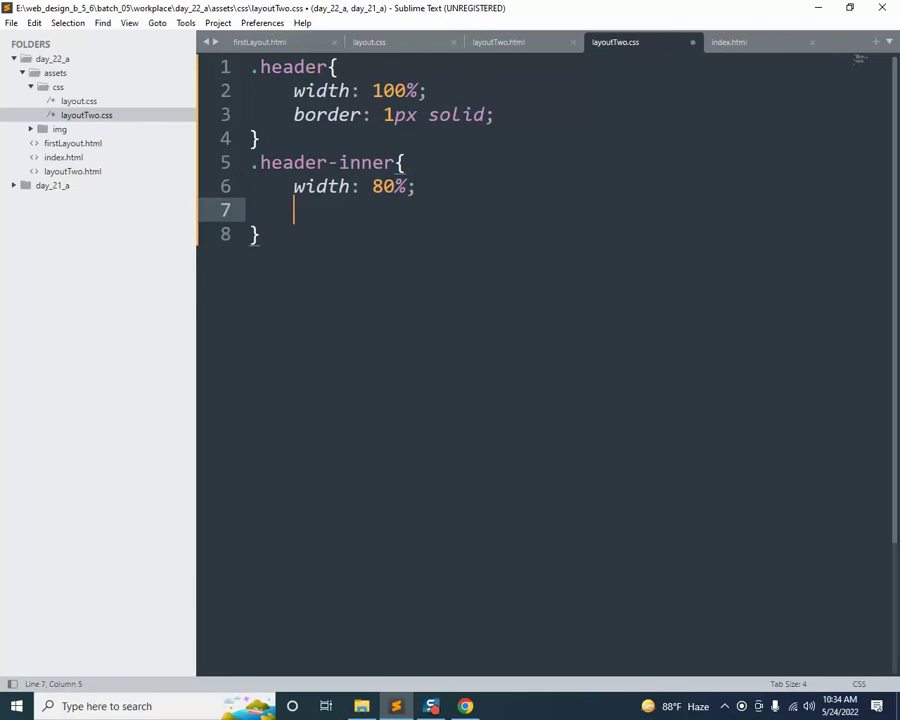
{"action": "type", "text": "ba"}
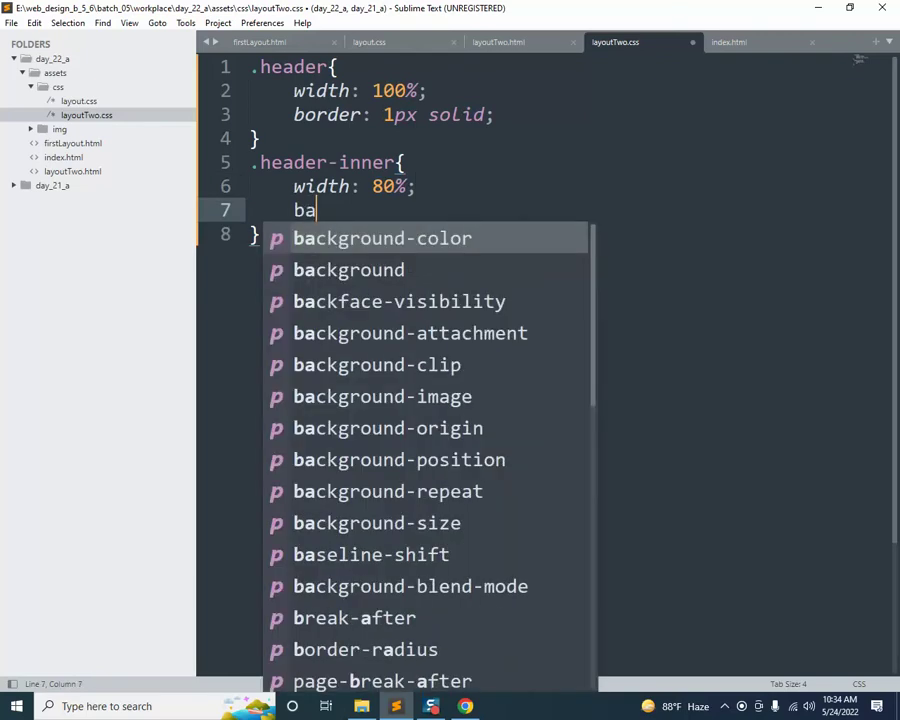
{"action": "key", "text": "Return"}
{"action": "type", "text": "red;"}
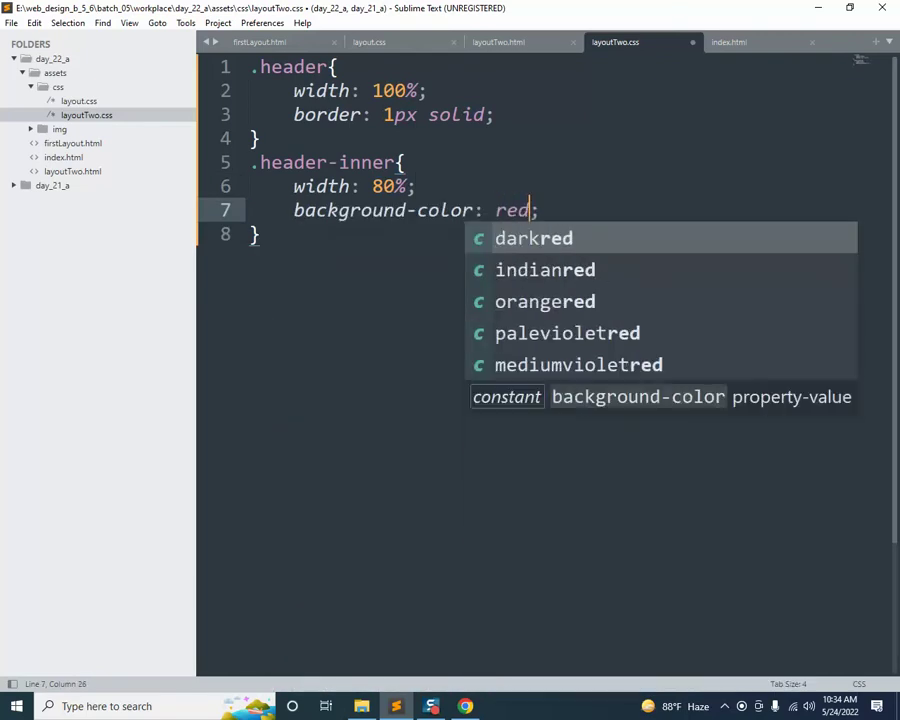
{"action": "key", "text": "Escape"}
{"action": "key", "text": "ctrl+s"}
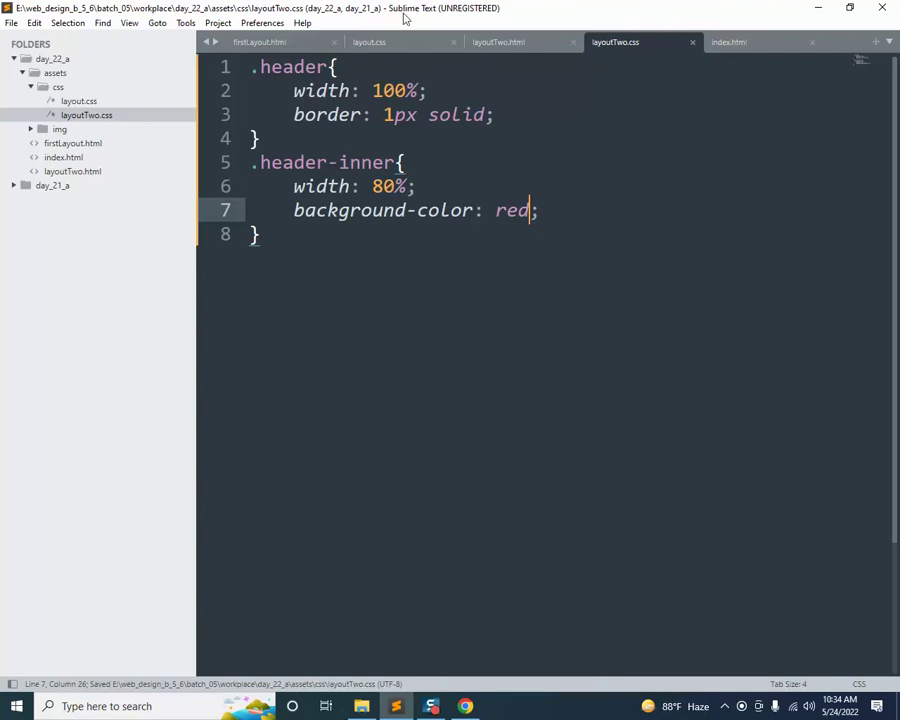
Open layoutTwo.html in the browser to check the page, and return to Sublime Text
{"action": "left_click", "coordinate": [504, 40]}
{"action": "right_click", "coordinate": [422, 235]}
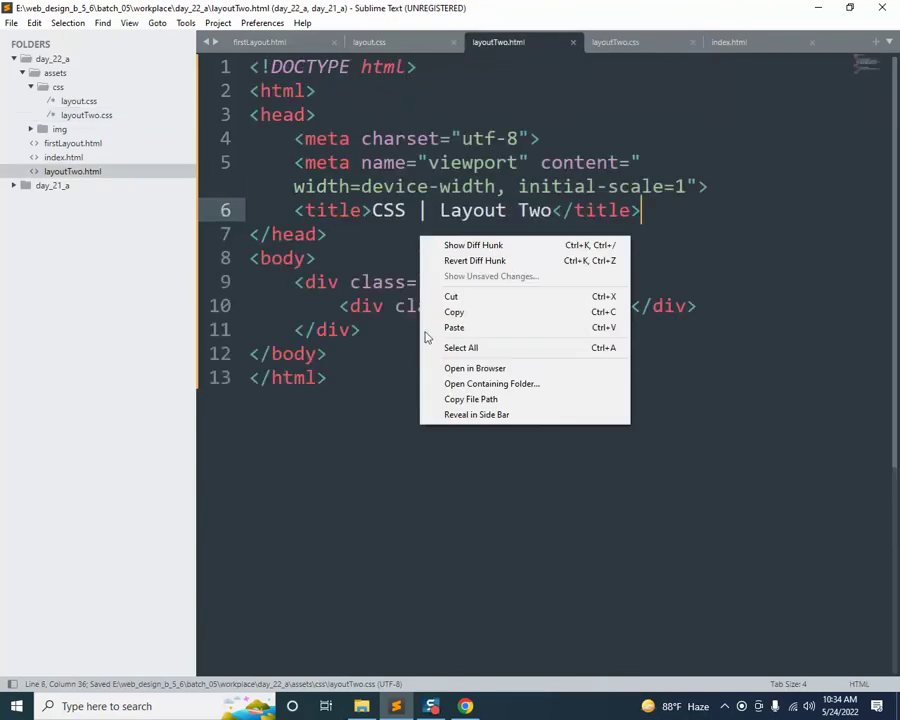
{"action": "left_click", "coordinate": [462, 366]}
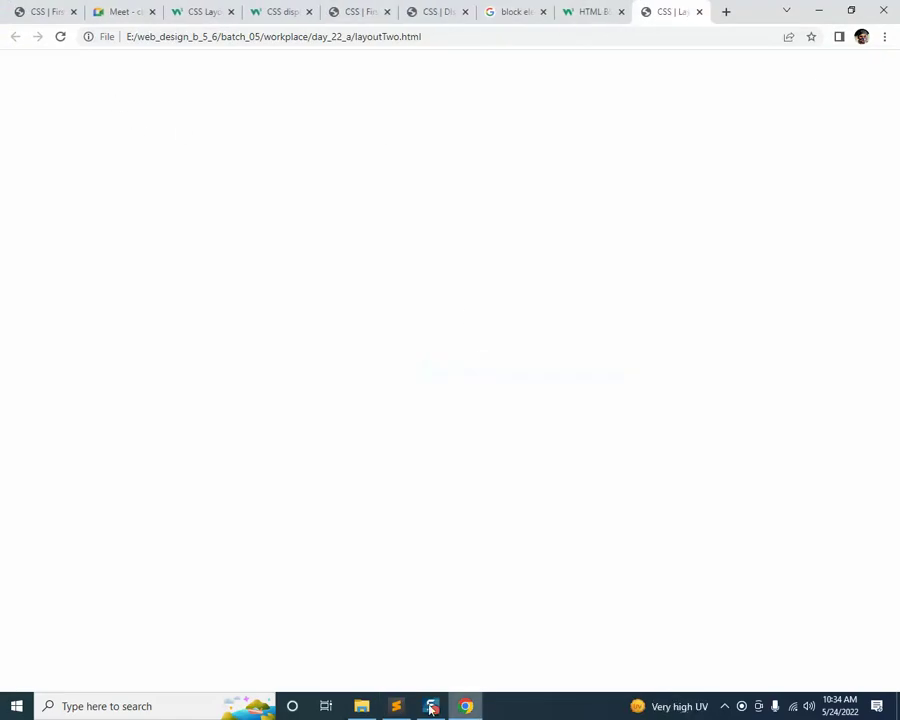
{"action": "mouse_move", "coordinate": [397, 708]}
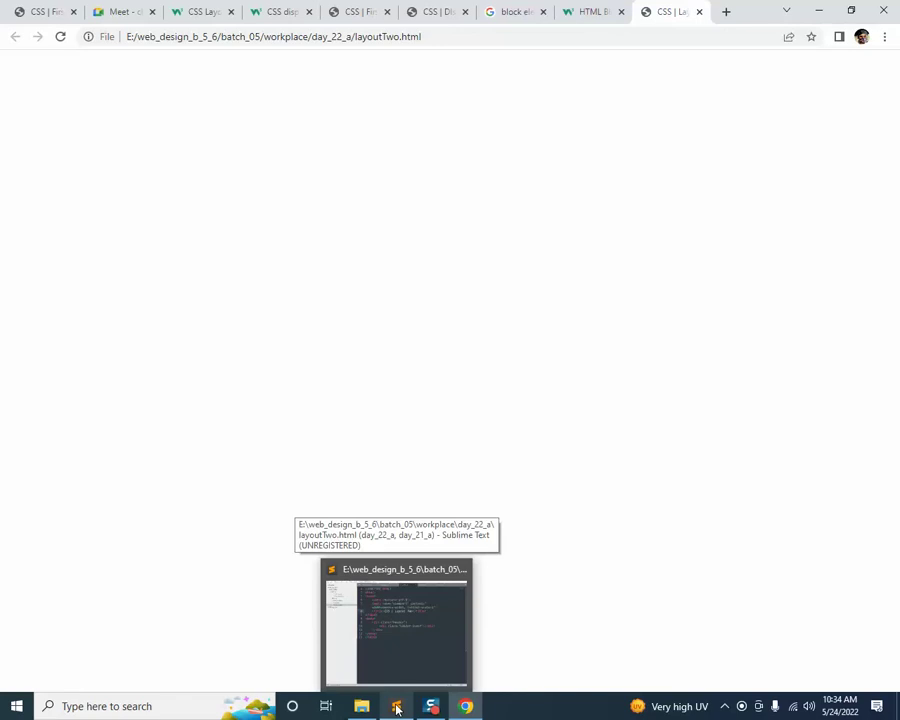
{"action": "left_click", "coordinate": [397, 708]}
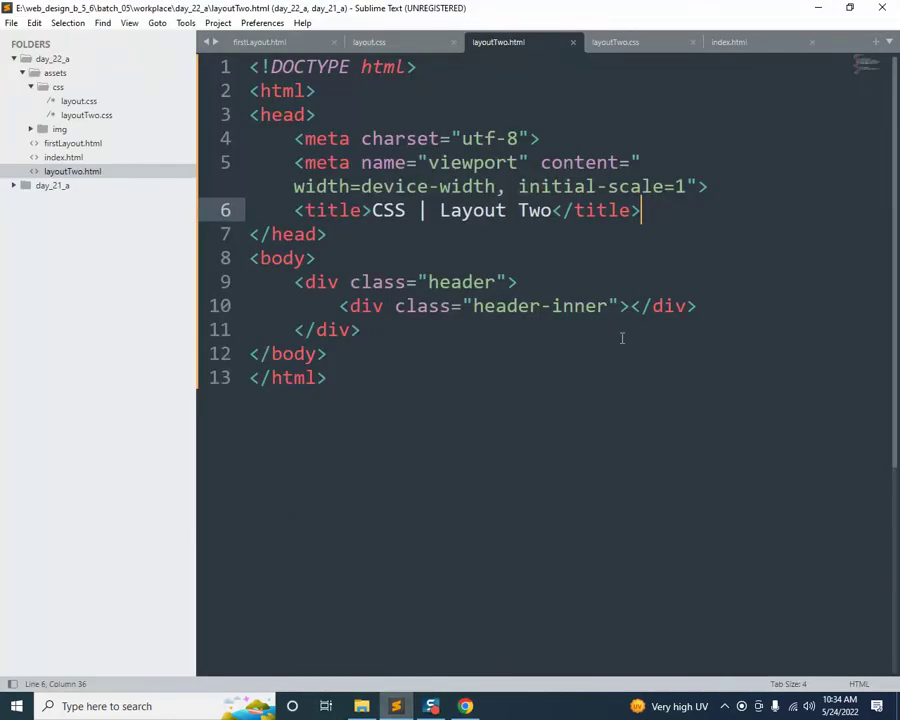
Add height: 100px to the .header rule in layoutTwo.css, save it, and check the page in Chrome before returning to Sublime Text
{"action": "left_click", "coordinate": [635, 45]}
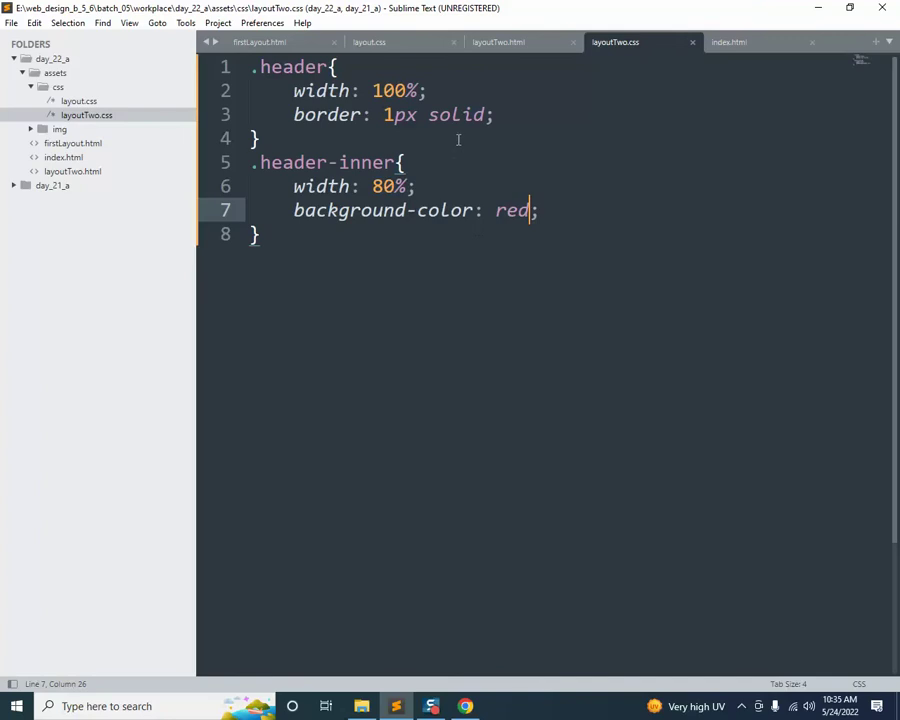
{"action": "left_click", "coordinate": [438, 93]}
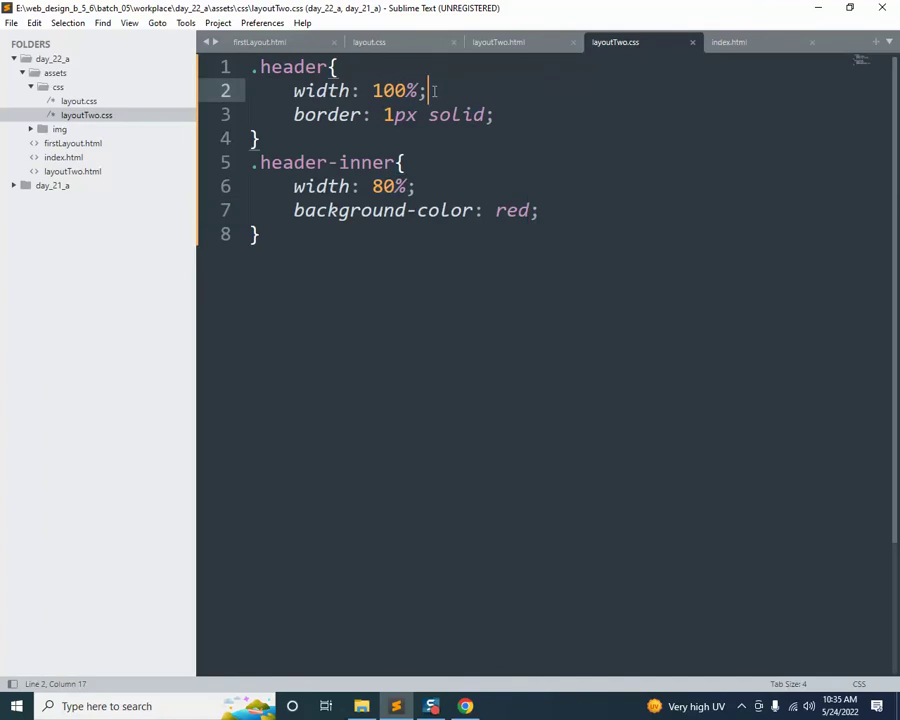
{"action": "key", "text": "Return"}
{"action": "type", "text": "he"}
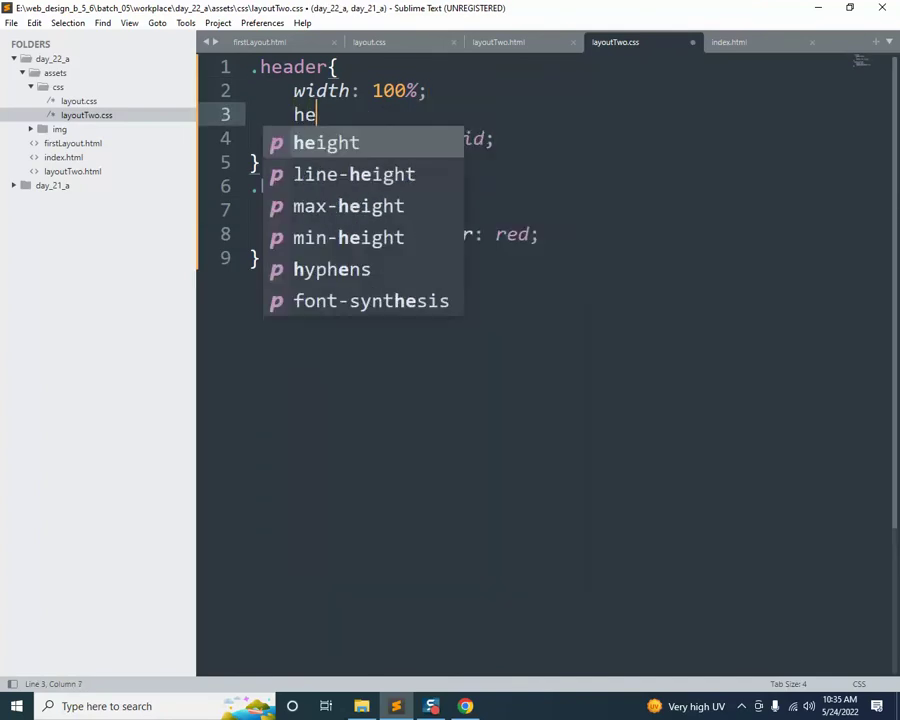
{"action": "key", "text": "Return"}
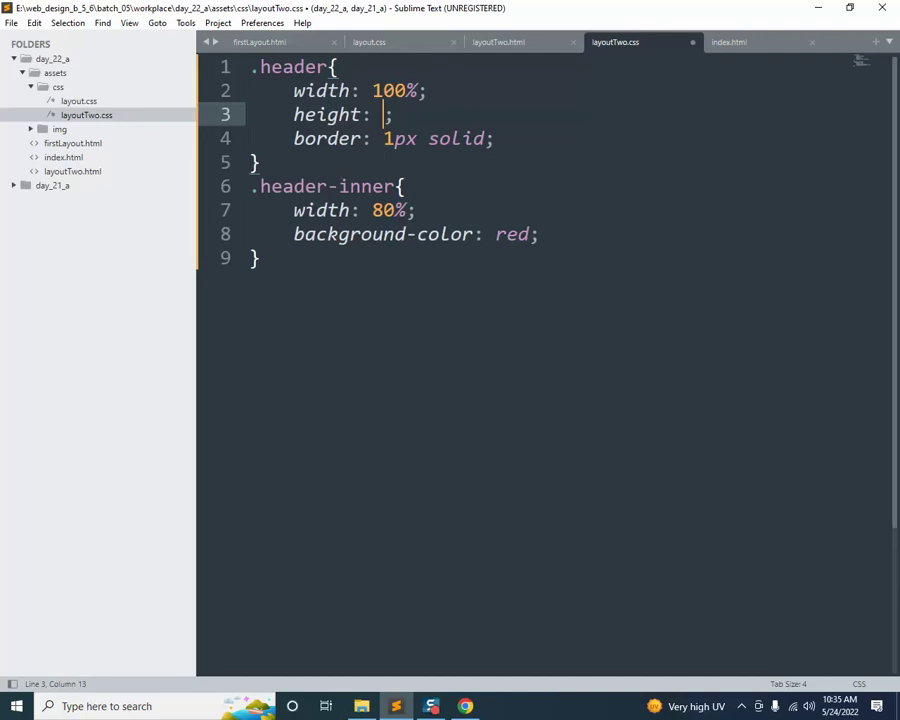
{"action": "type", "text": "100px"}
{"action": "key", "text": "ctrl+s"}
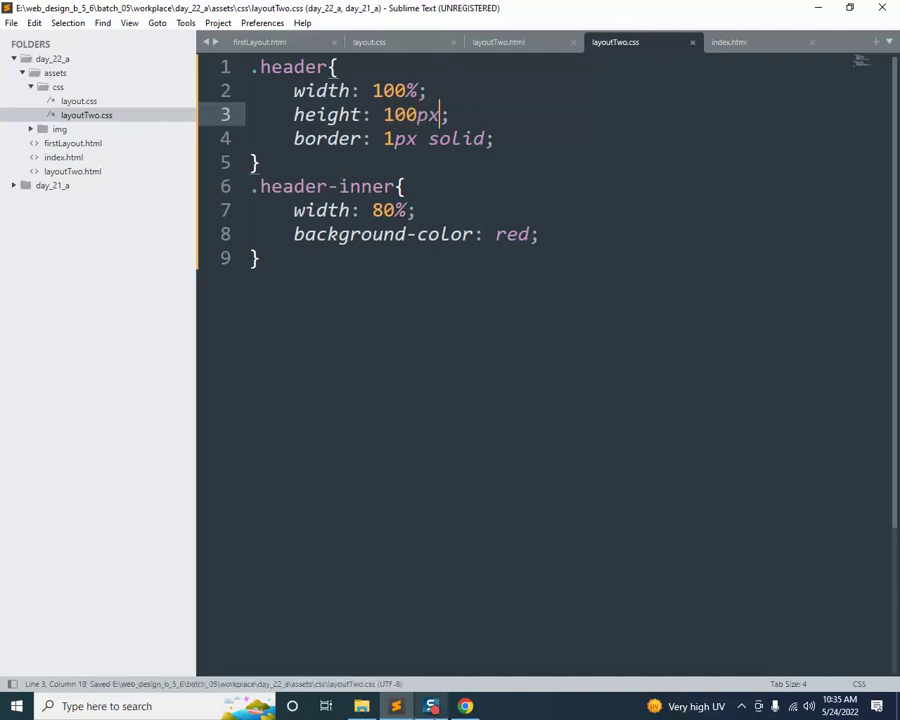
{"action": "key", "text": "alt+Tab"}
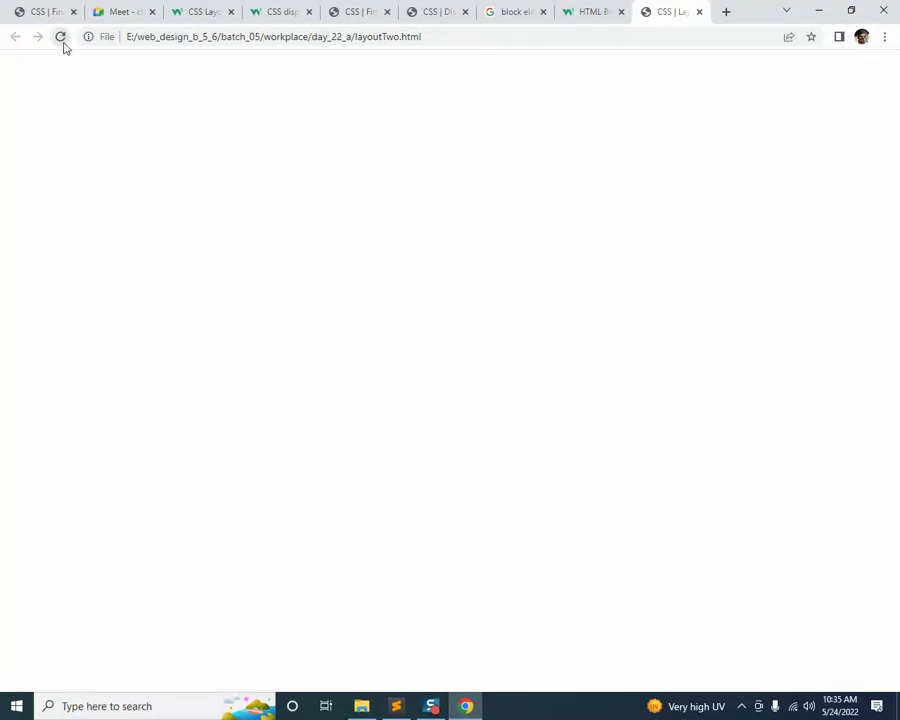
{"action": "left_click", "coordinate": [396, 706]}
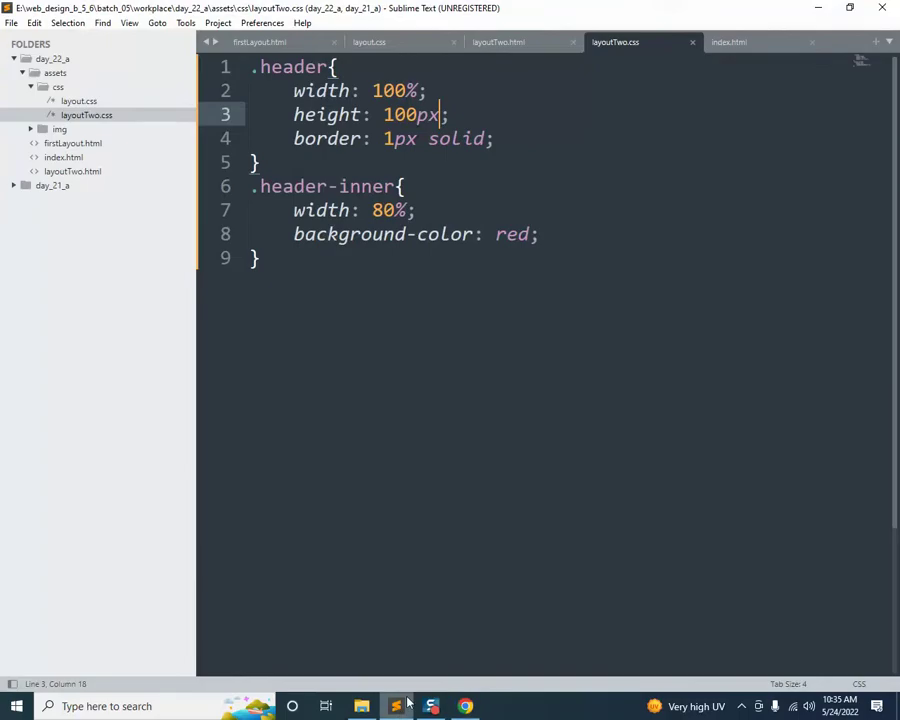
Enter the text 1 inside the header-inner div of layoutTwo.html, save the file, and reload the page in Chrome
{"action": "left_click", "coordinate": [506, 44]}
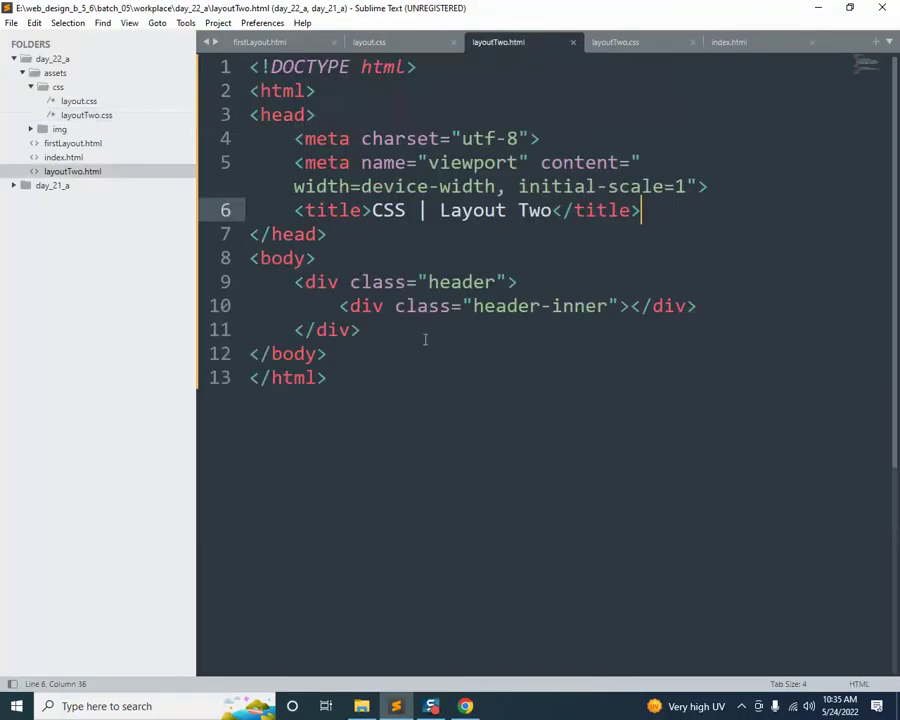
{"action": "left_click", "coordinate": [630, 307]}
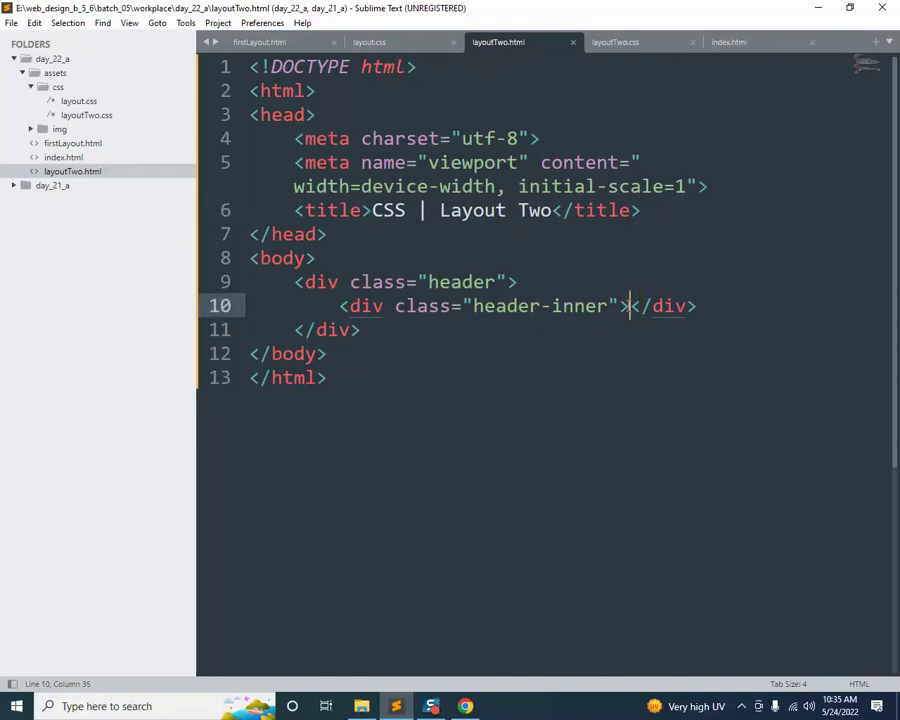
{"action": "type", "text": "1"}
{"action": "key", "text": "ctrl+s"}
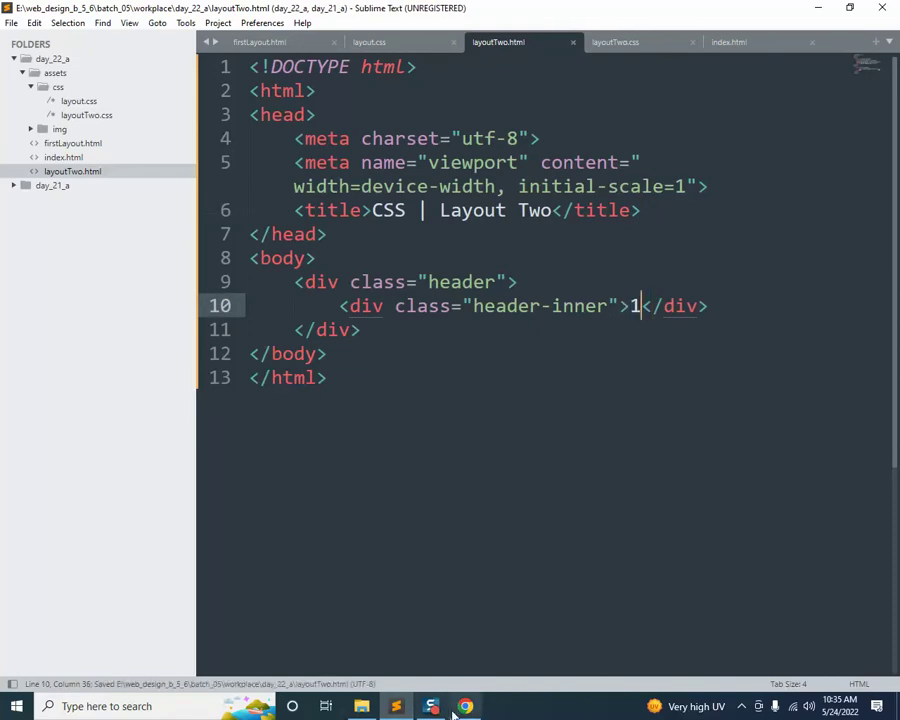
{"action": "key", "text": "alt+Tab"}
{"action": "left_click", "coordinate": [60, 36]}
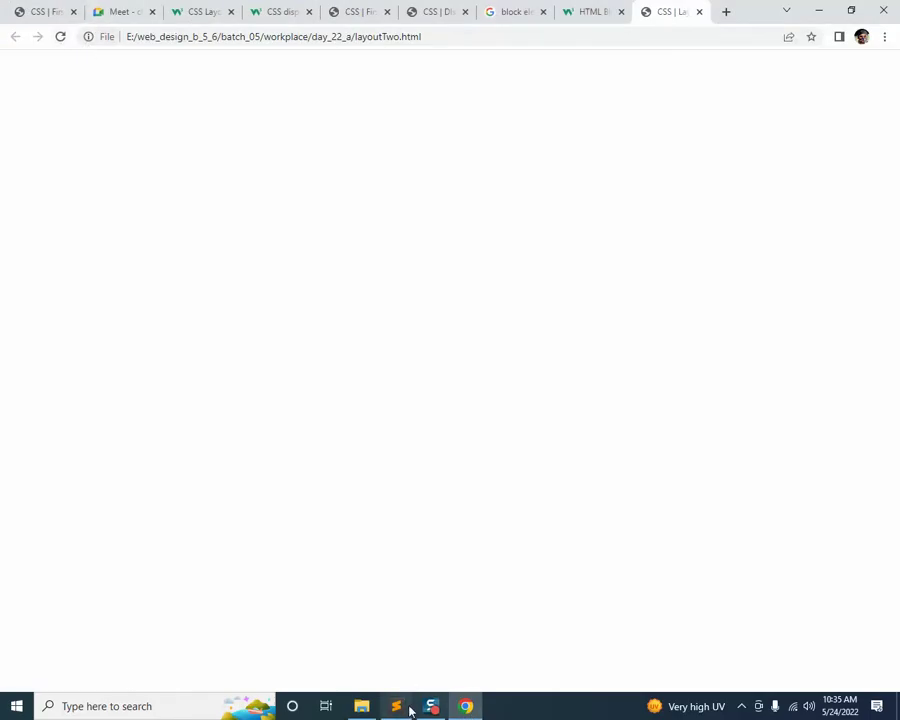
Back in Sublime Text, add a self-closing link tag with rel="stylesheet" below the title in layoutTwo.html
{"action": "left_click", "coordinate": [397, 706]}
{"action": "left_click", "coordinate": [653, 212]}
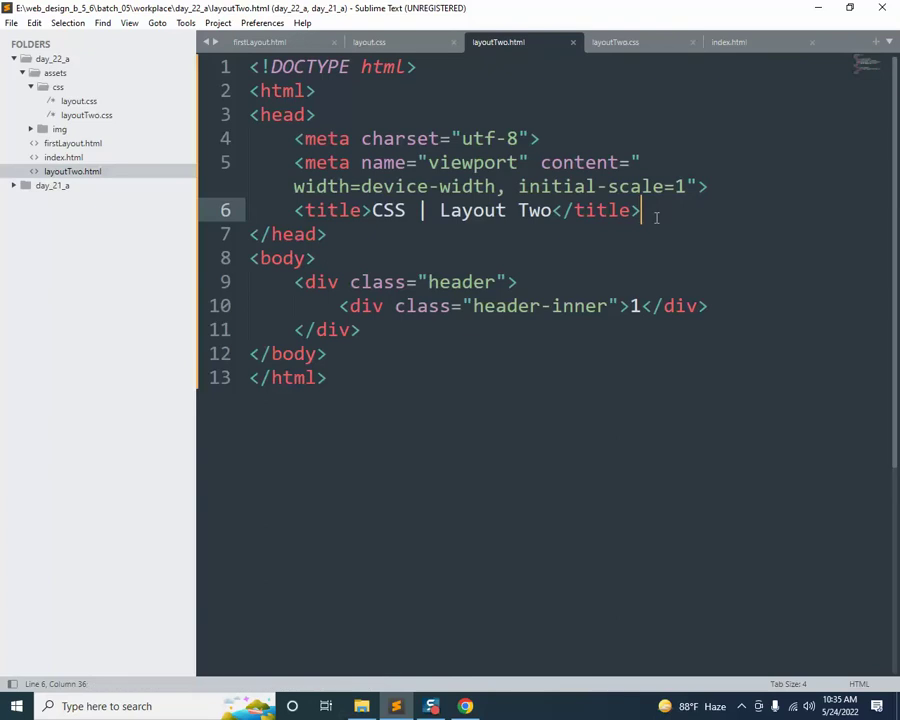
{"action": "key", "text": "Return"}
{"action": "type", "text": "<link"}
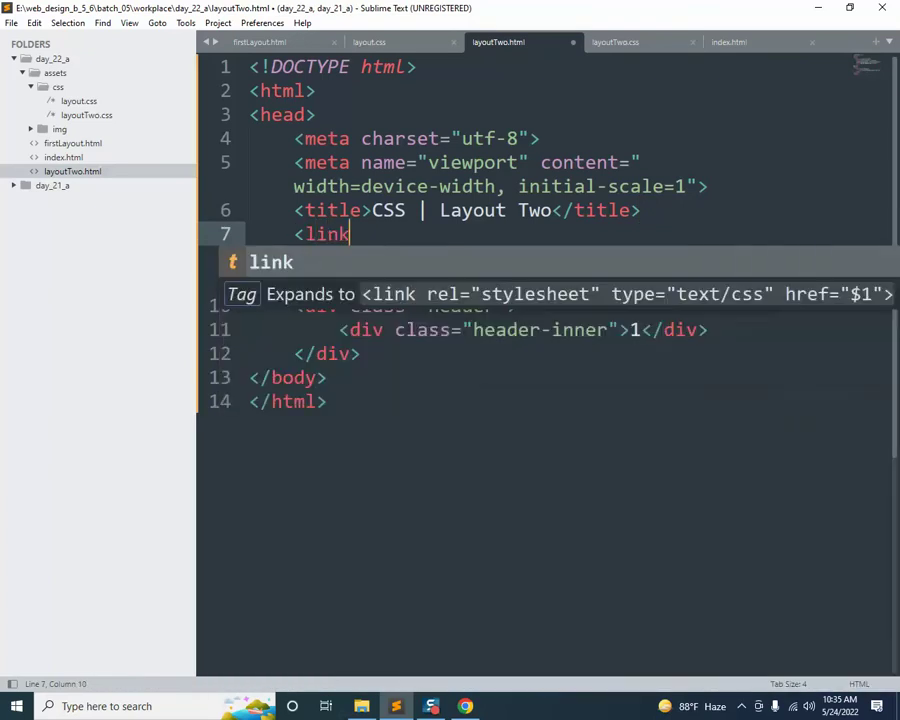
{"action": "type", "text": "/>"}
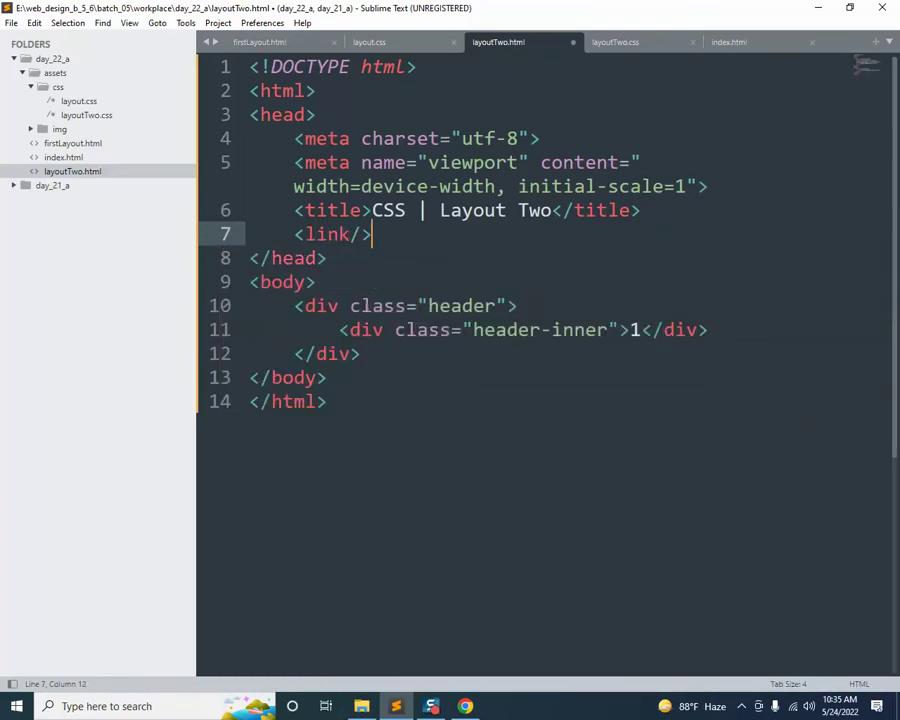
{"action": "key", "text": "Left"}
{"action": "key", "text": "Left"}
{"action": "type", "text": "rel"}
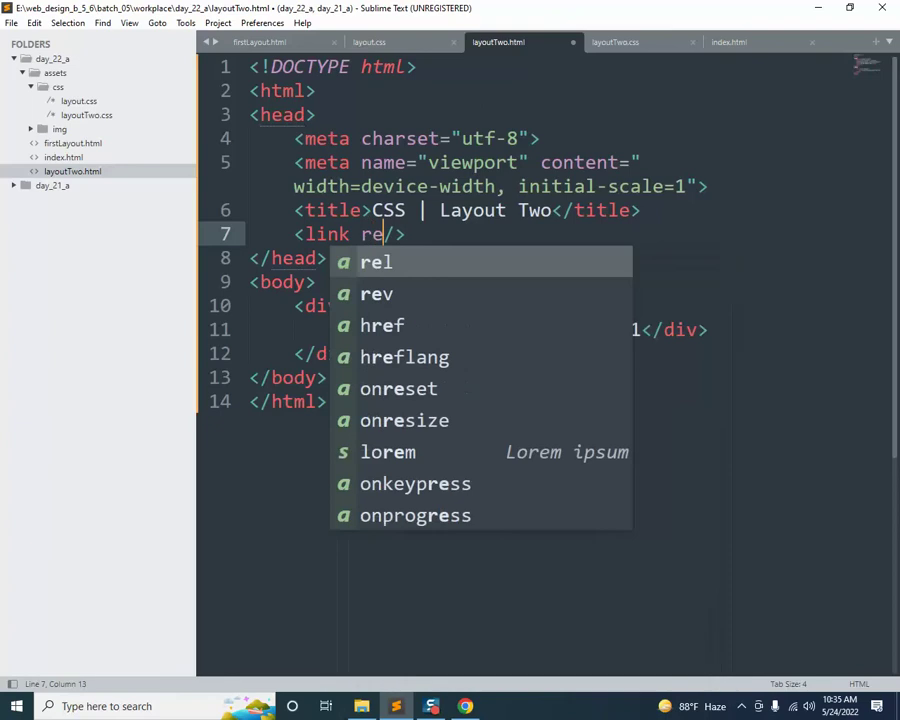
{"action": "key", "text": "Tab"}
{"action": "key", "text": "Tab"}
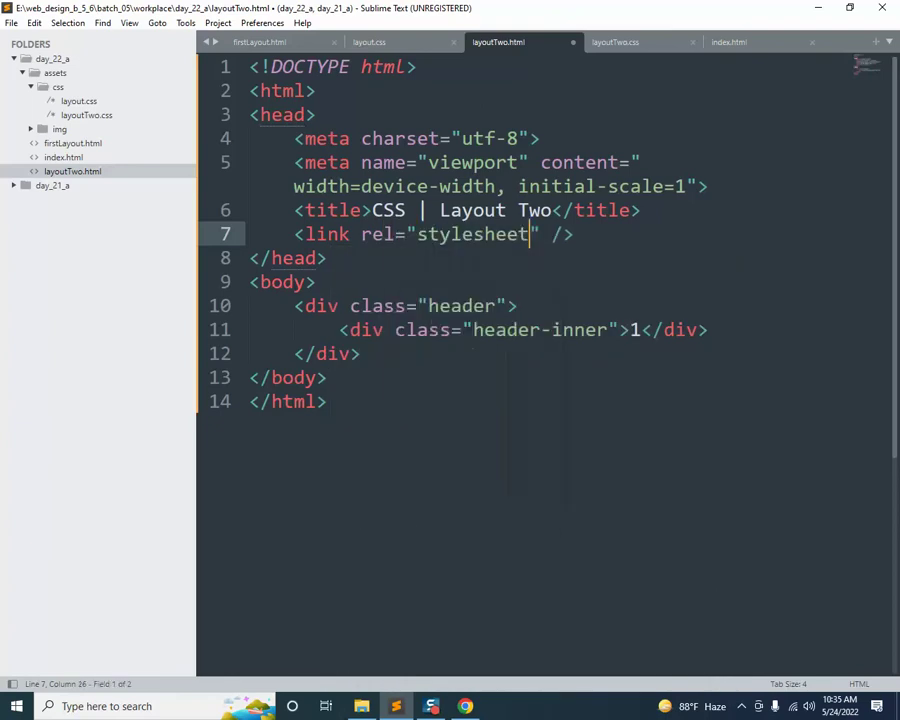
Add href="assets/css/layoutTwo.css" to the stylesheet link tag in layoutTwo.html and save the file
{"action": "key", "text": "Right"}
{"action": "type", "text": "h"}
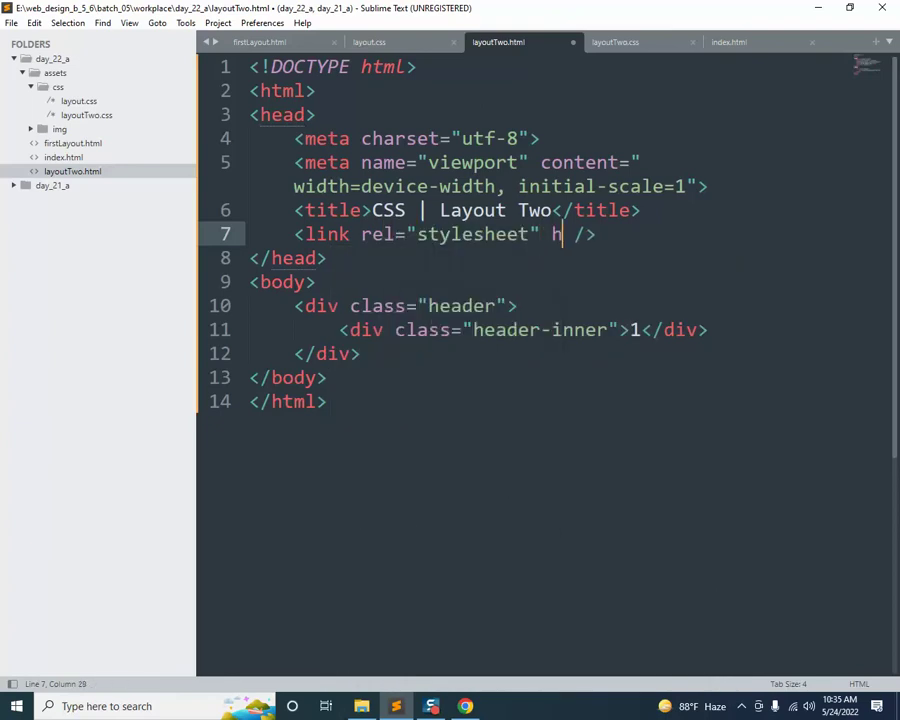
{"action": "key", "text": "Tab"}
{"action": "key", "text": "Tab"}
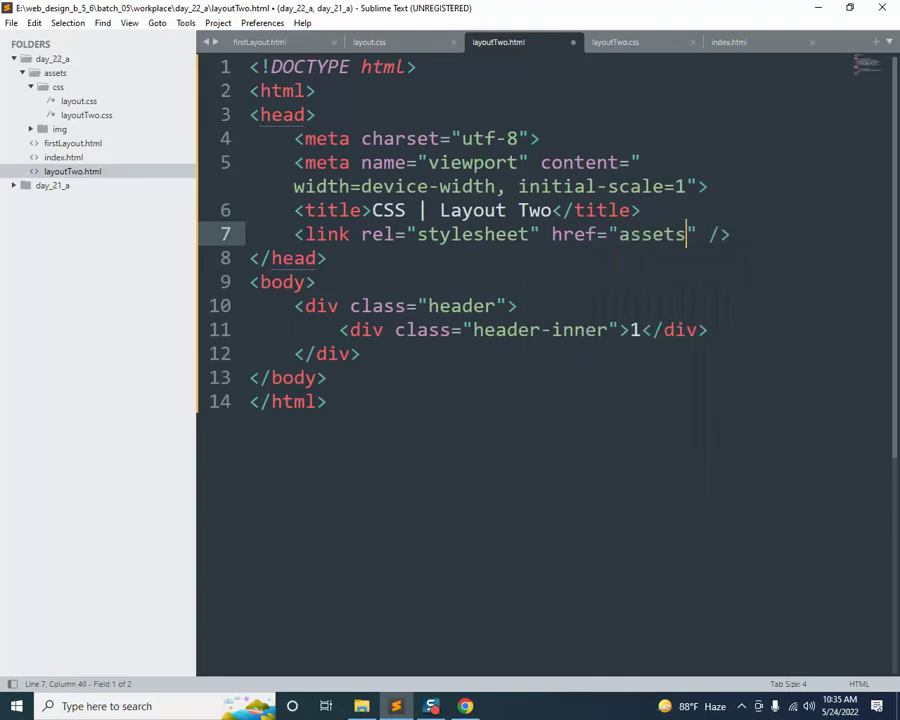
{"action": "type", "text": "/"}
{"action": "key", "text": "Tab"}
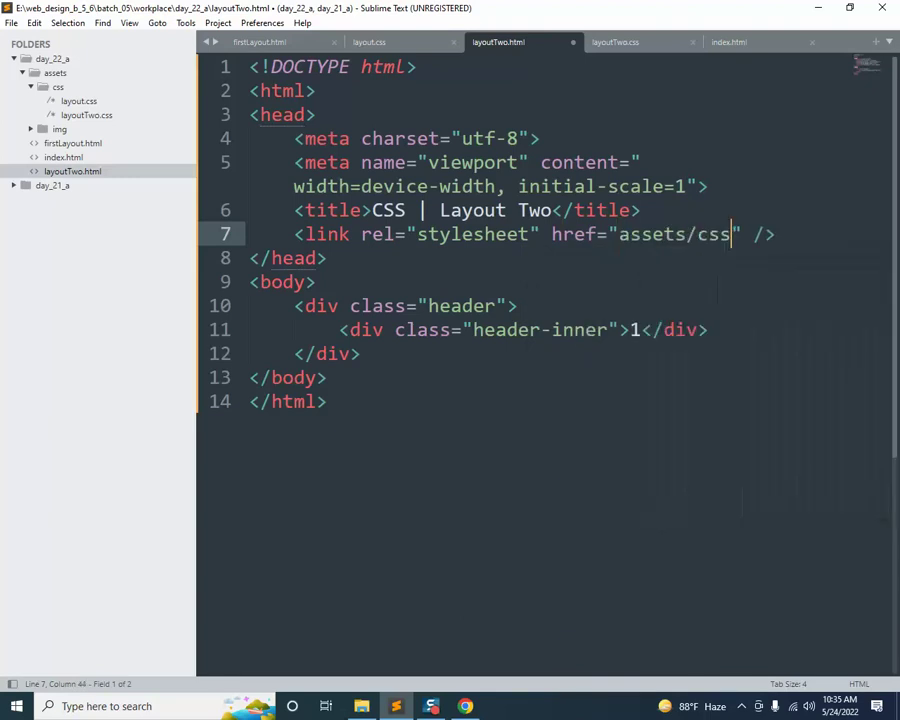
{"action": "type", "text": "/"}
{"action": "key", "text": "Tab"}
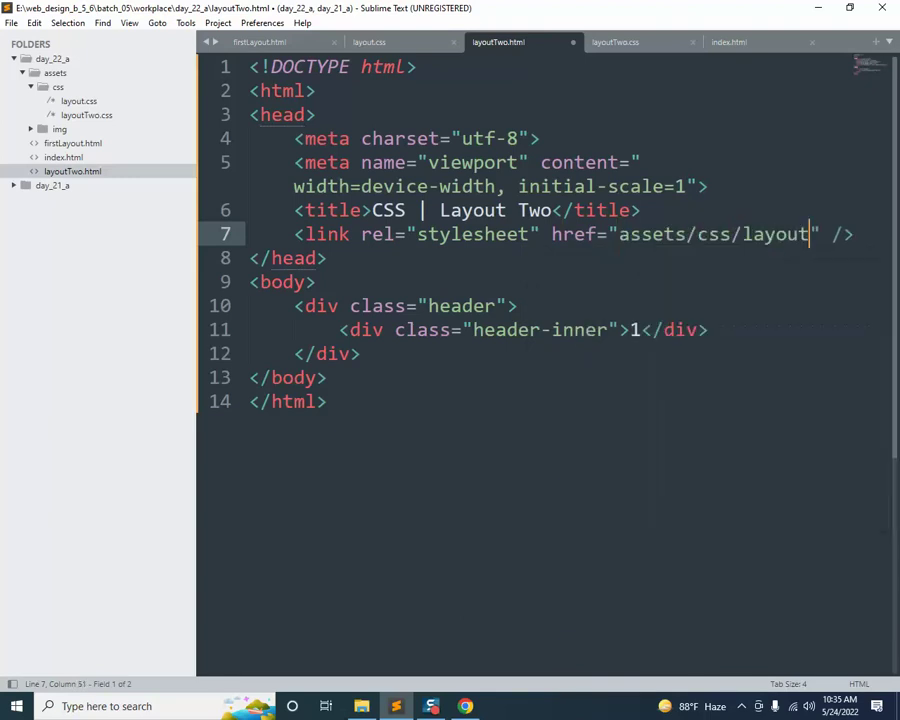
{"action": "type", "text": "Two"}
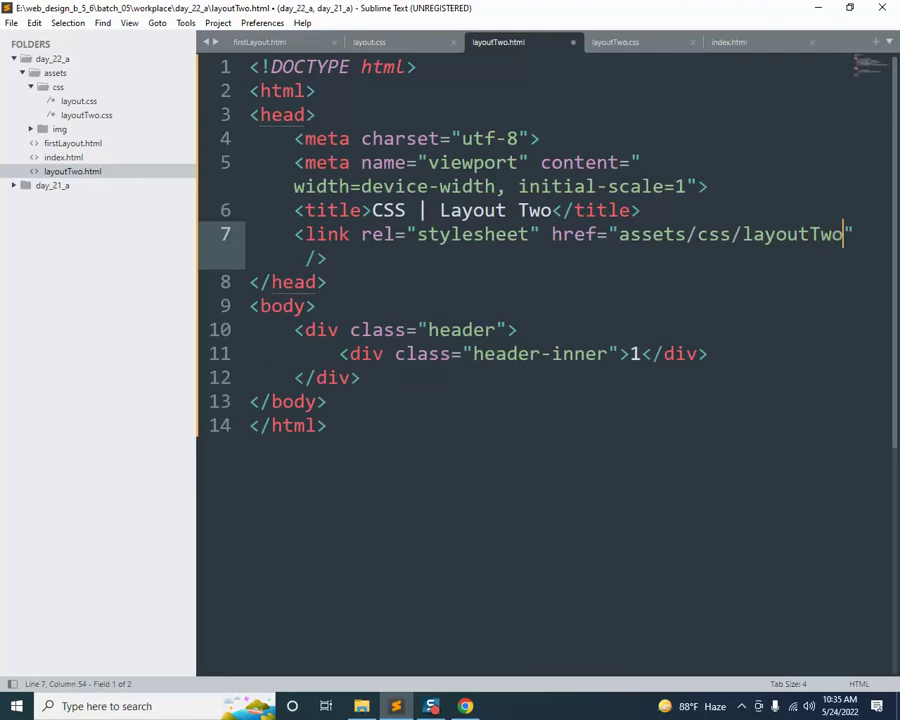
{"action": "type", "text": ".cs"}
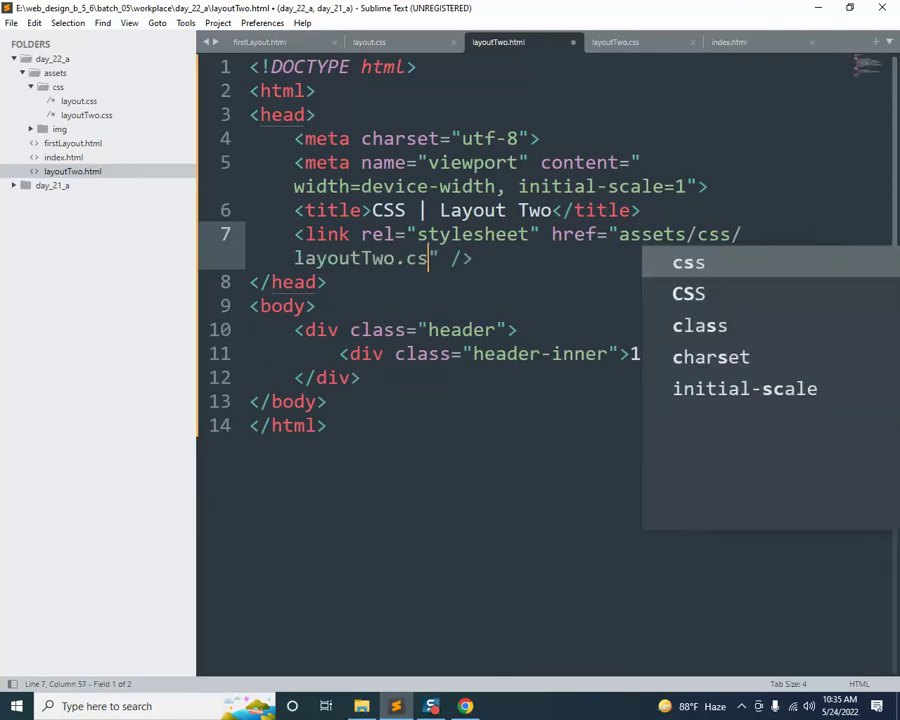
{"action": "type", "text": "s"}
{"action": "key", "text": "ctrl+s"}
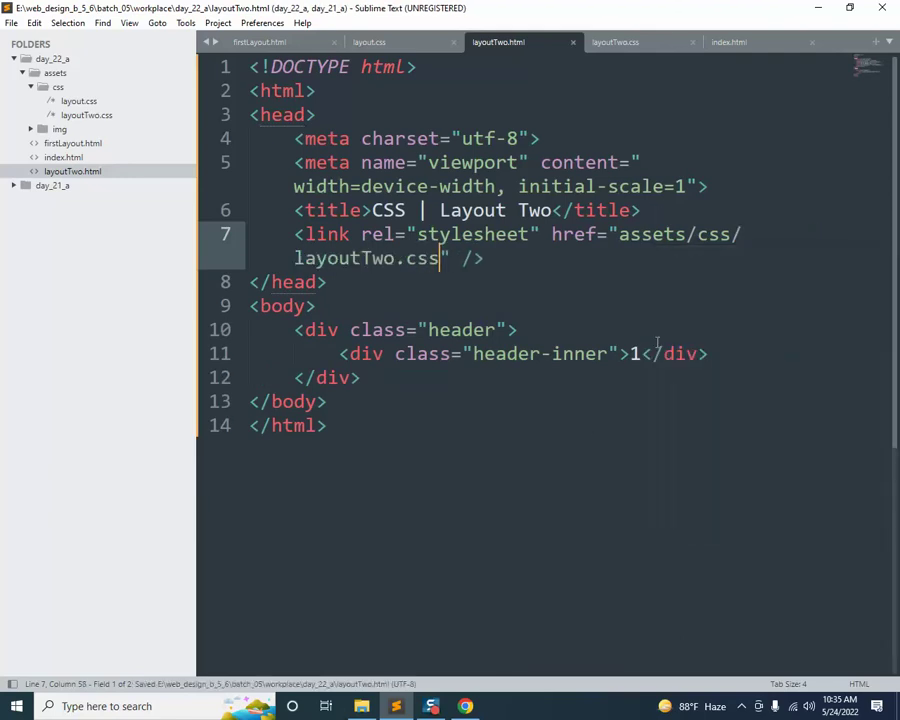
Reload the layoutTwo.html page in Chrome to check the linked styles, and return to Sublime Text
{"action": "left_click", "coordinate": [465, 706]}
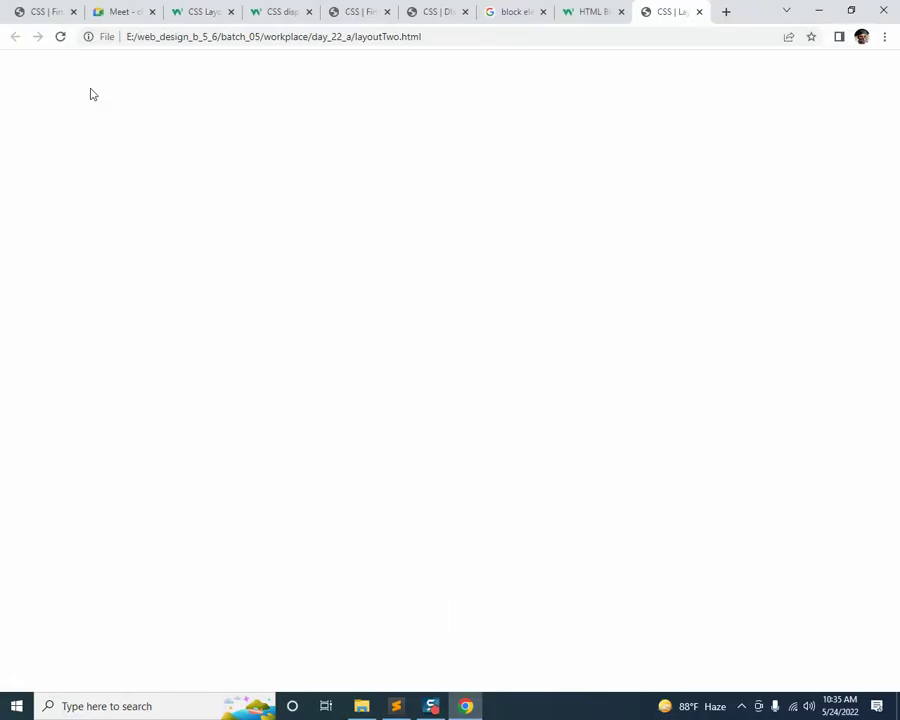
{"action": "left_click", "coordinate": [60, 37]}
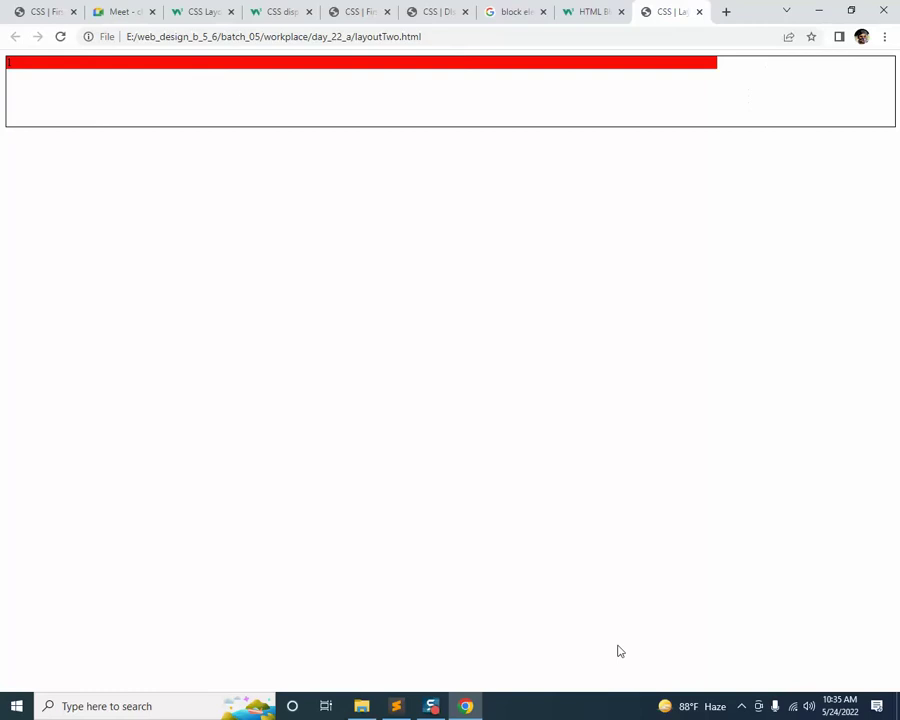
{"action": "left_click", "coordinate": [396, 706]}
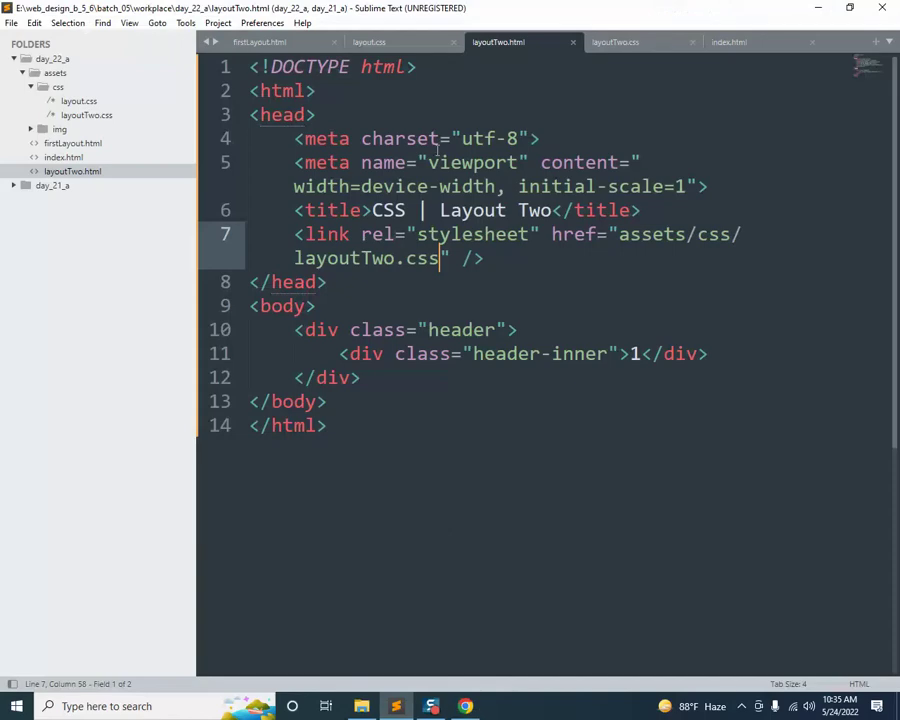
Add height: 100px to the .header-inner rule in layoutTwo.css, save it, and reload the page in Chrome
{"action": "left_click", "coordinate": [630, 45]}
{"action": "left_click", "coordinate": [559, 240]}
{"action": "key", "text": "Return"}
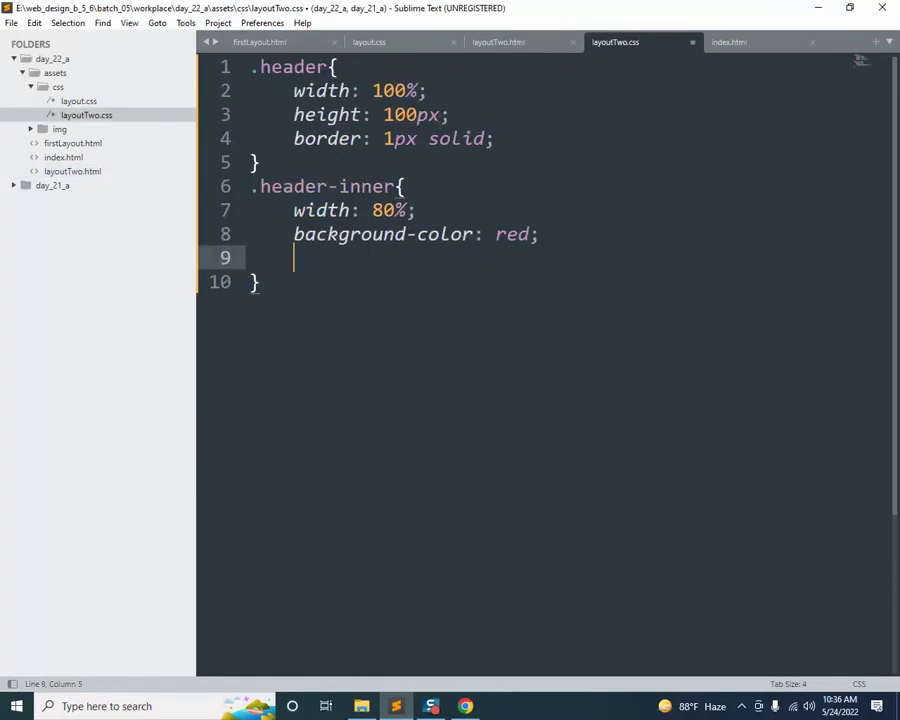
{"action": "type", "text": "h"}
{"action": "key", "text": "Return"}
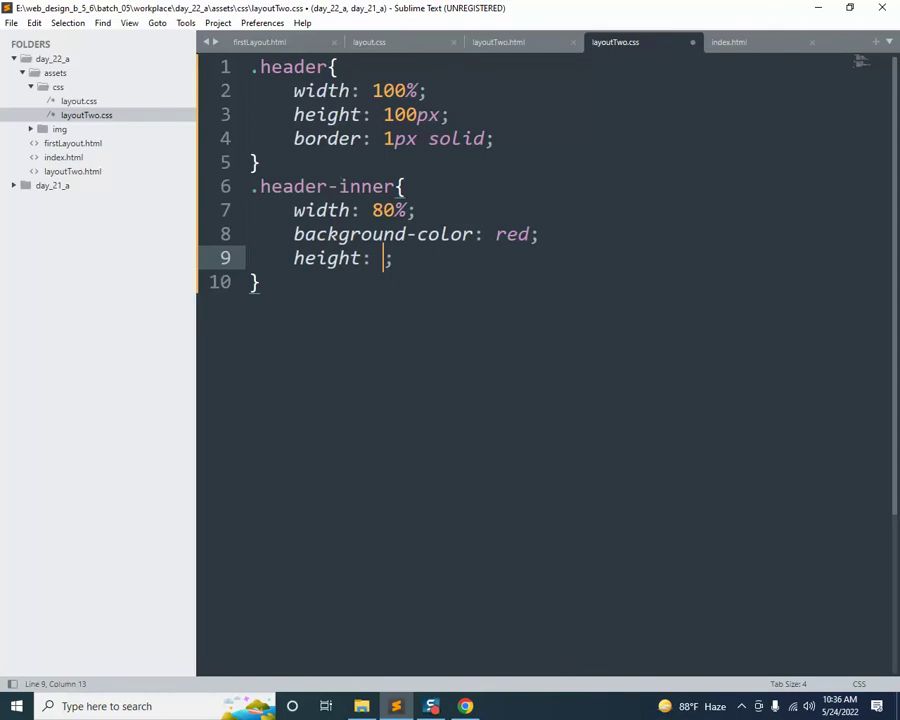
{"action": "type", "text": "100px"}
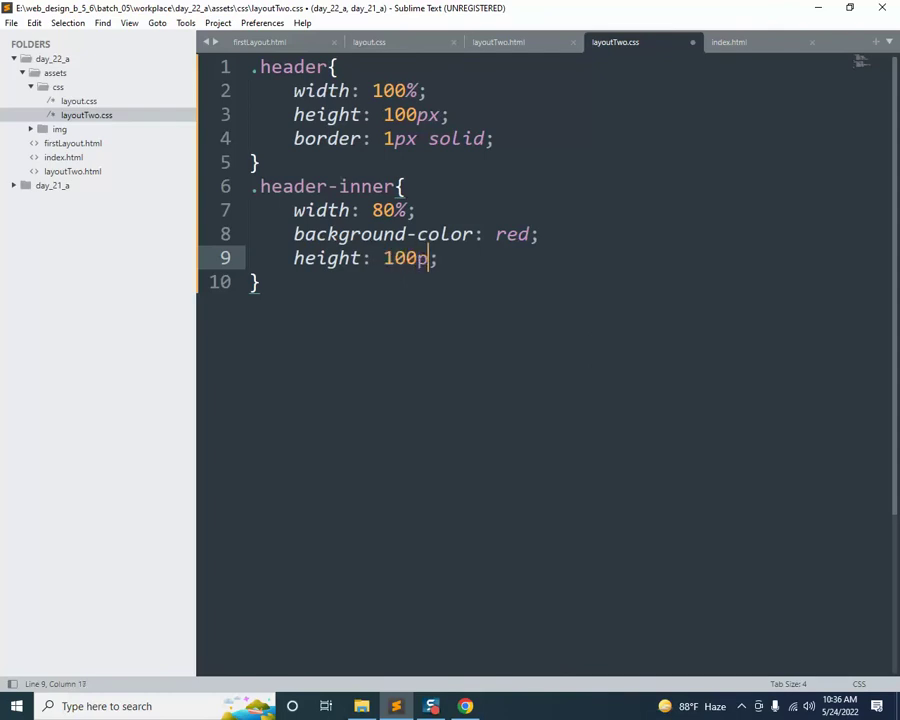
{"action": "key", "text": "ctrl+s"}
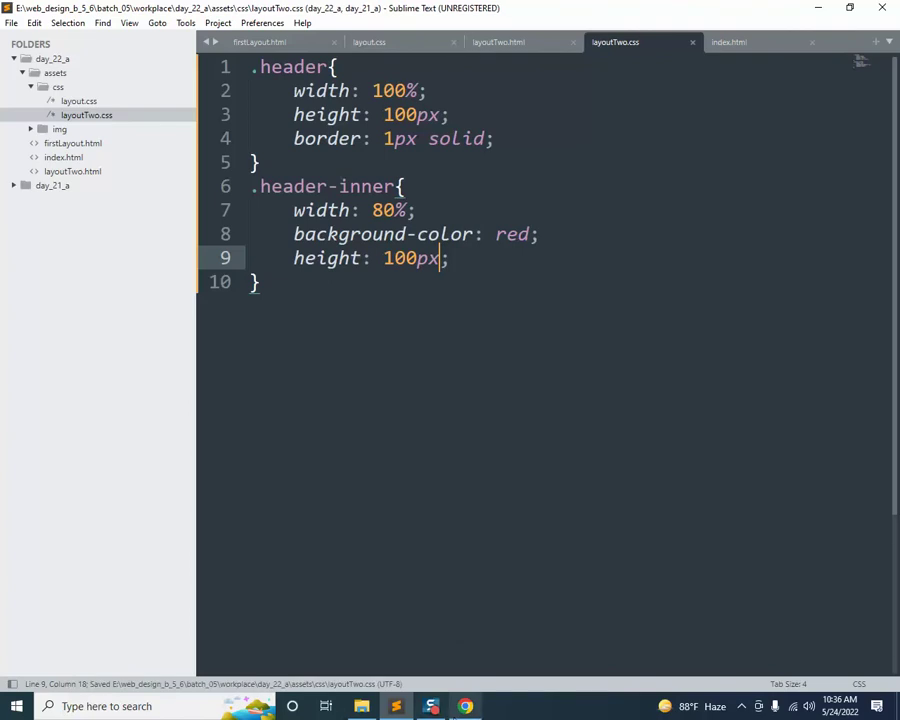
{"action": "key", "text": "alt+Tab"}
{"action": "left_click", "coordinate": [59, 37]}
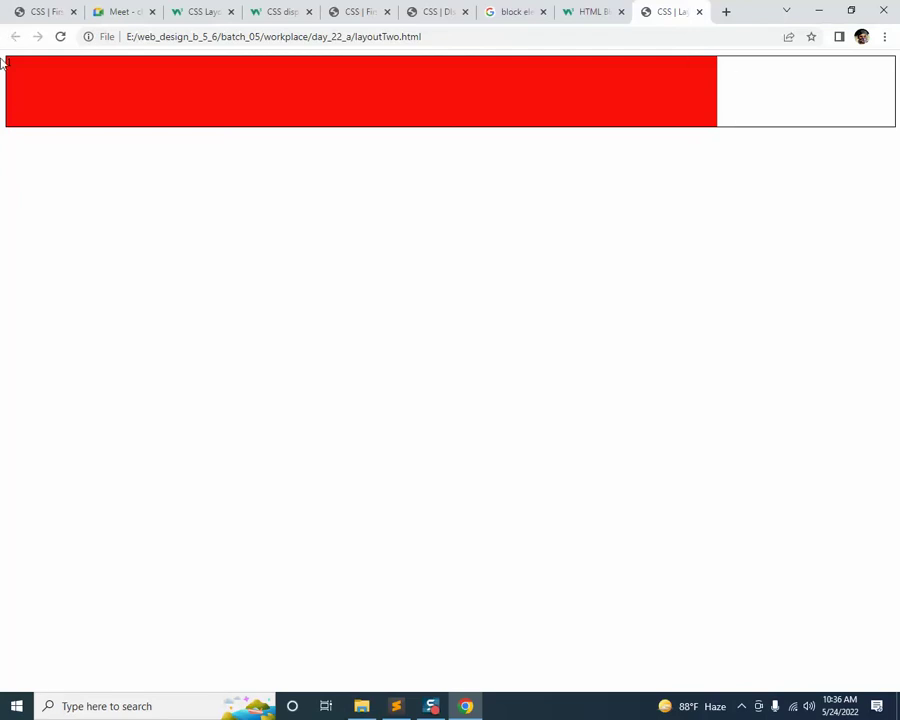
Open bitm.org.bd in a new browser tab to examine its page layout, and return to the layoutTwo.html page
{"action": "left_click", "coordinate": [725, 11]}
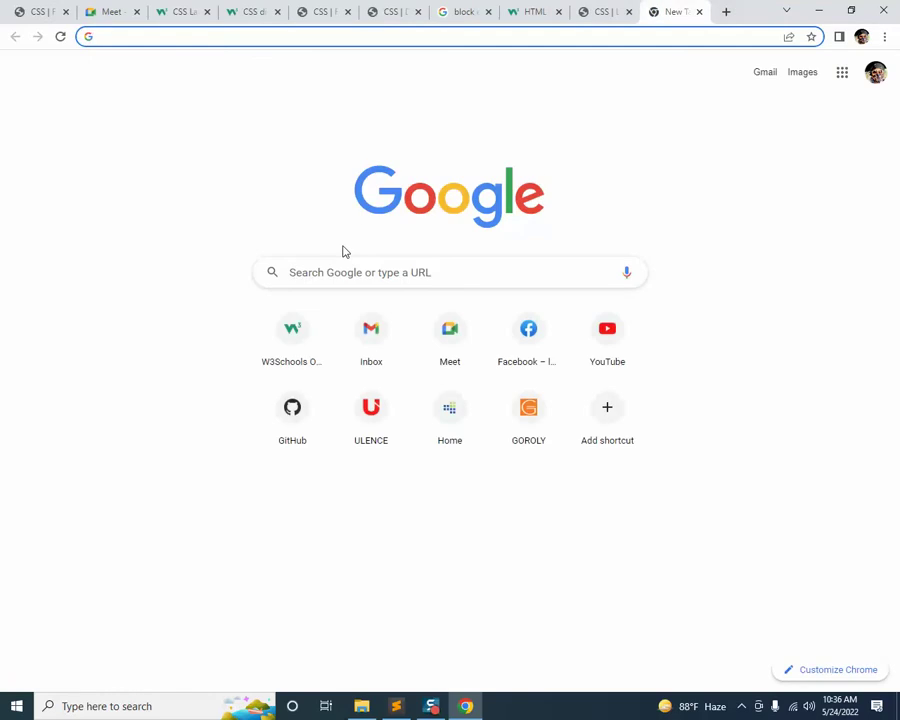
{"action": "type", "text": "bi"}
{"action": "key", "text": "Return"}
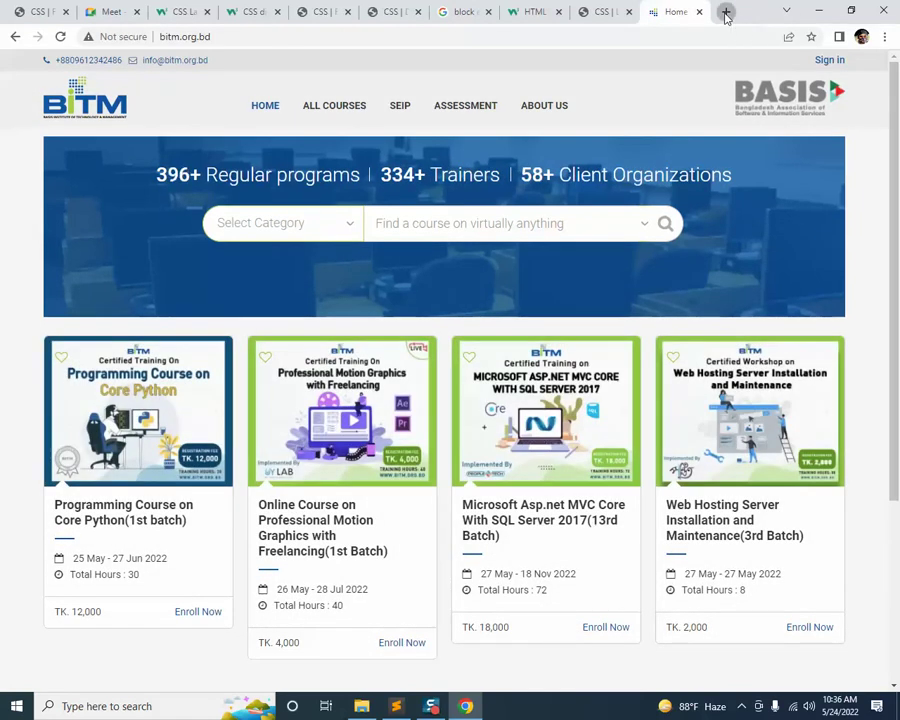
{"action": "left_click", "coordinate": [726, 12]}
{"action": "left_click", "coordinate": [612, 11]}
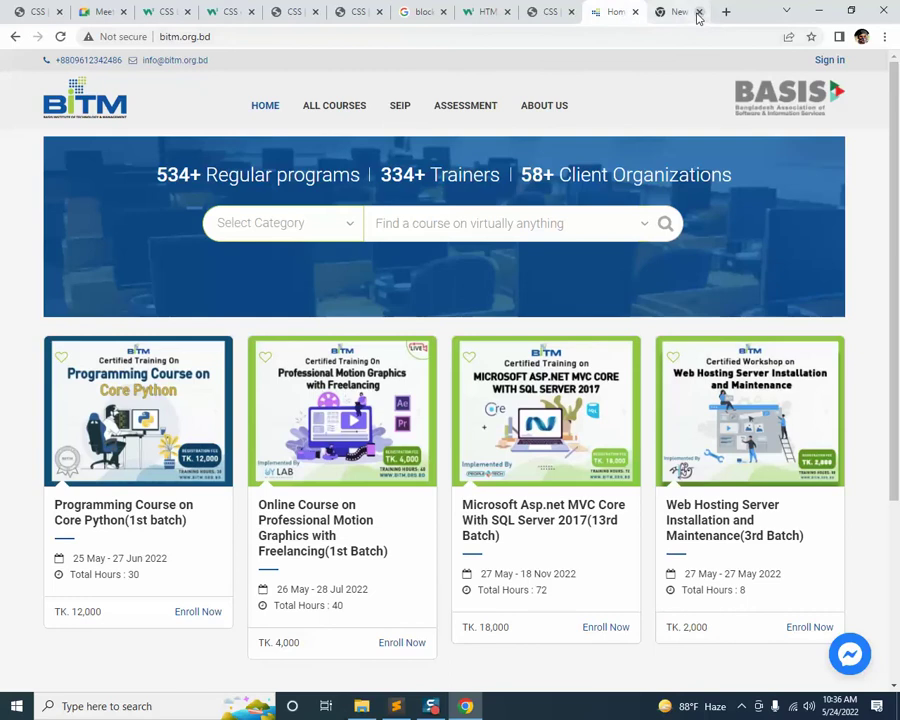
{"action": "left_click", "coordinate": [698, 12]}
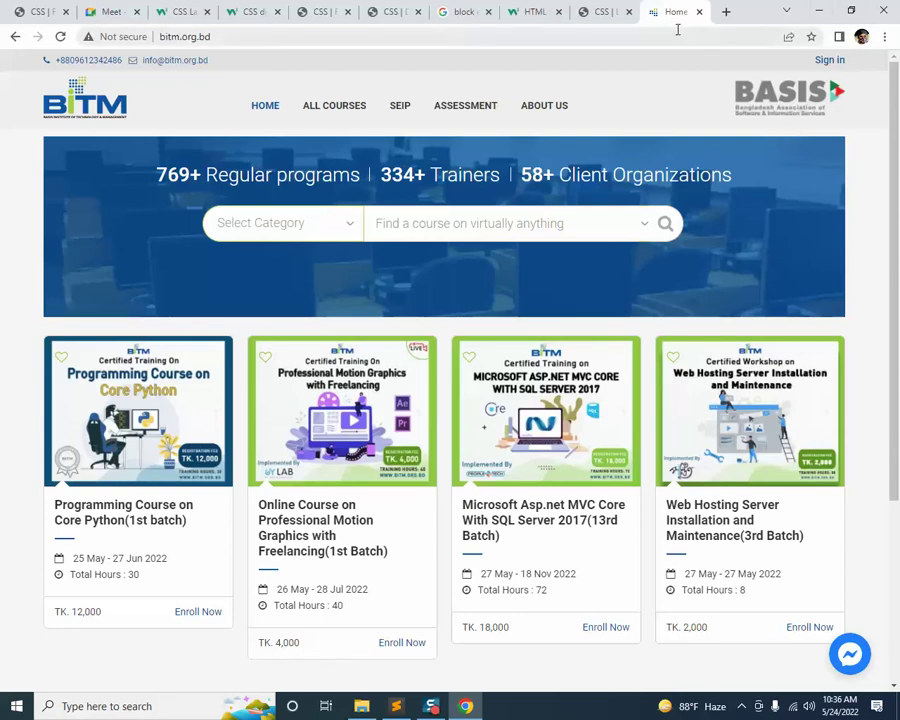
{"action": "left_click", "coordinate": [600, 12]}
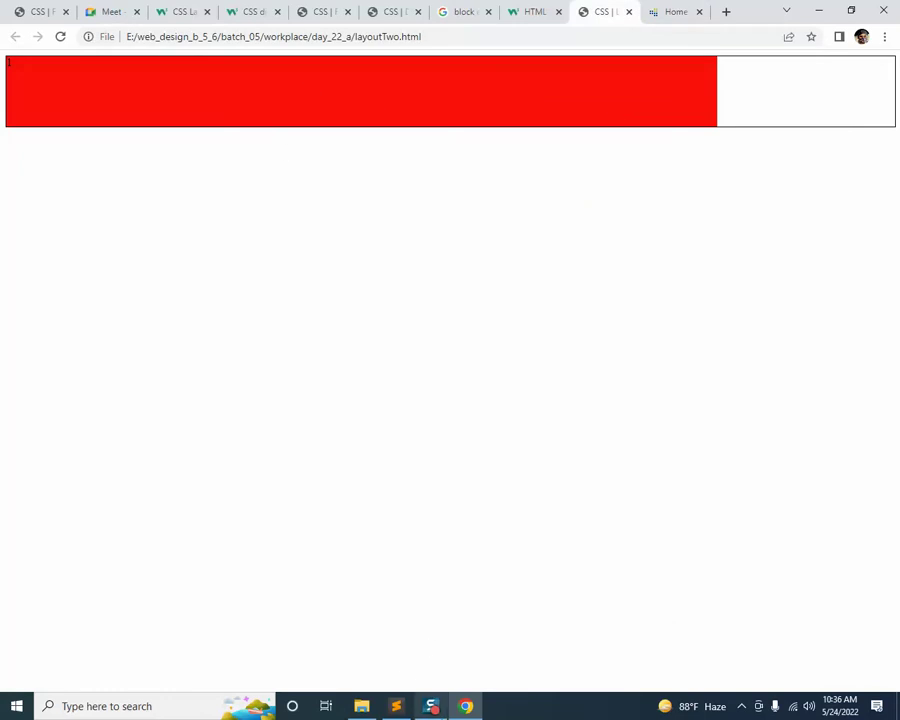
In Sublime Text, add margin: auto to the .header-inner rule in layoutTwo.css, save it, and reload the page in Chrome
{"action": "left_click", "coordinate": [396, 706]}
{"action": "left_click", "coordinate": [483, 260]}
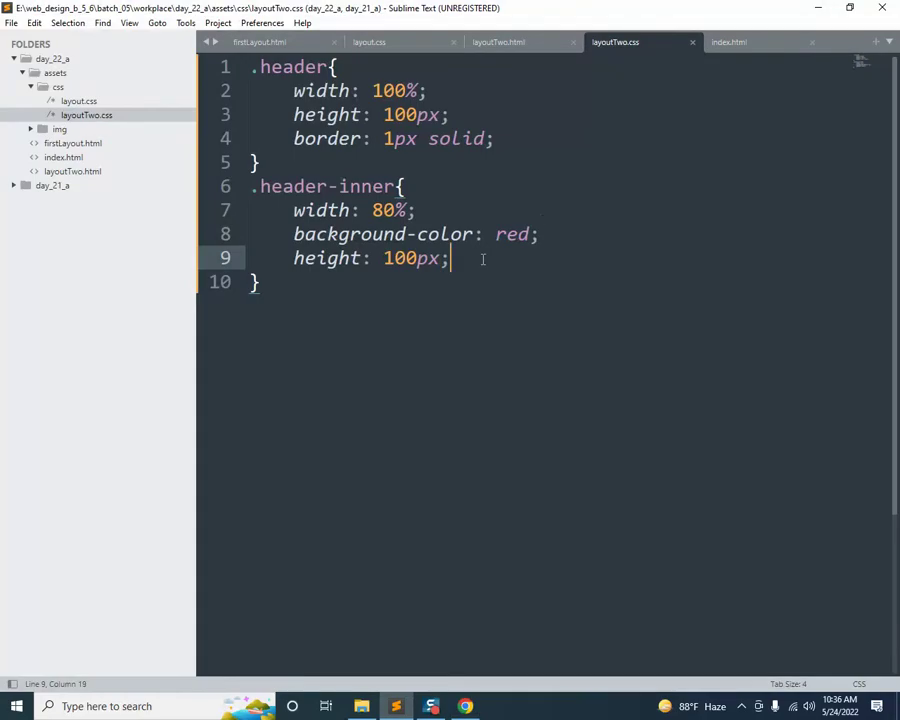
{"action": "key", "text": "Return"}
{"action": "type", "text": "ma"}
{"action": "key", "text": "Return"}
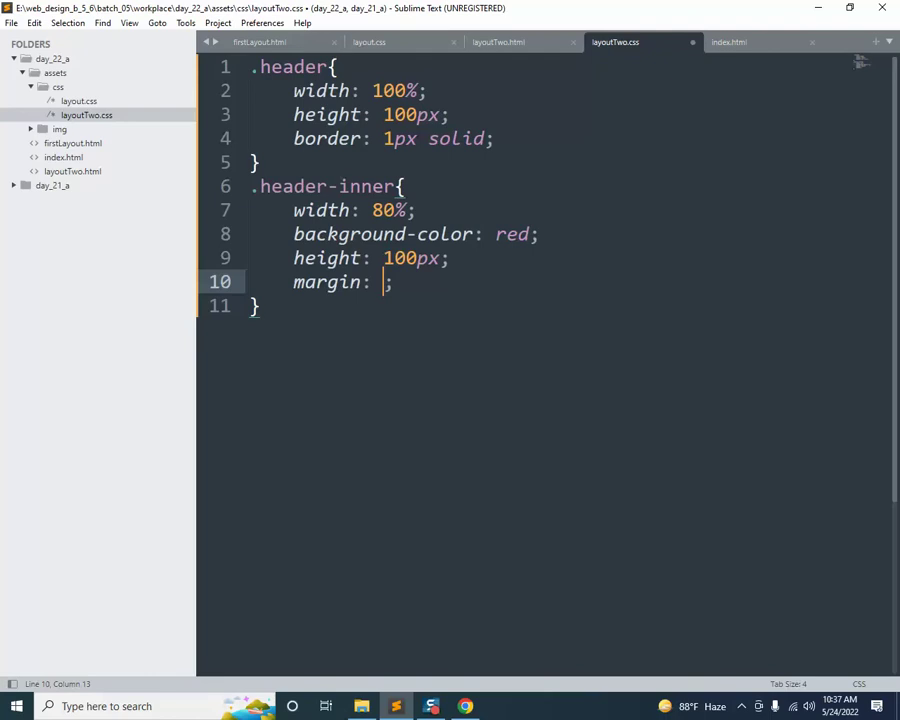
{"action": "type", "text": "a"}
{"action": "key", "text": "Return"}
{"action": "key", "text": "ctrl+s"}
{"action": "left_click", "coordinate": [465, 706]}
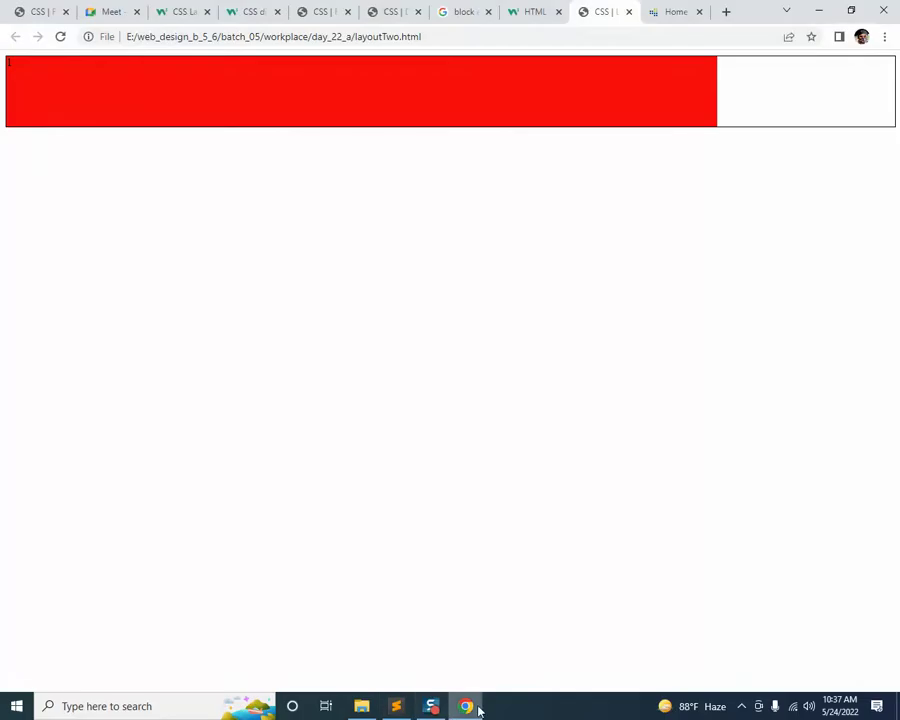
{"action": "left_click", "coordinate": [60, 37]}
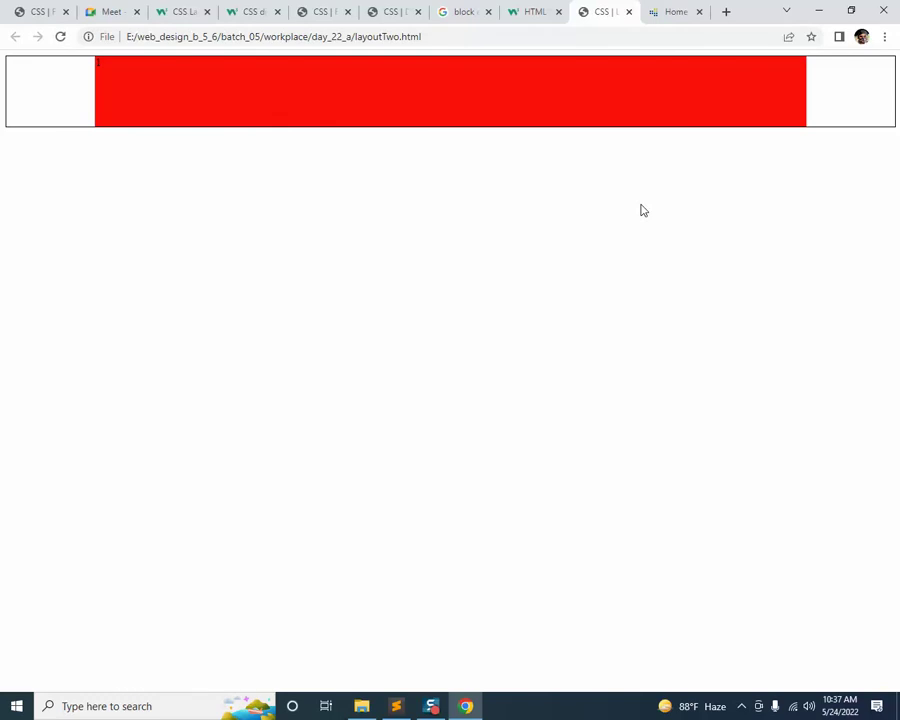
Back in Sublime Text, add background-color: gray to the .header rule below the border, save it, and reload the page in Chrome
{"action": "left_click", "coordinate": [397, 706]}
{"action": "left_click", "coordinate": [511, 139]}
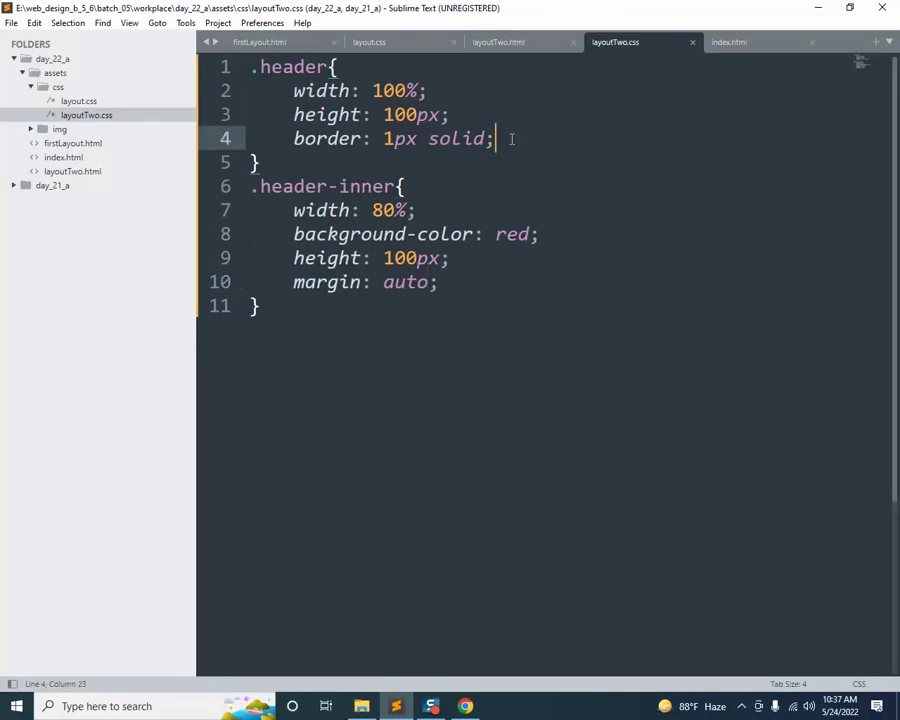
{"action": "key", "text": "Return"}
{"action": "type", "text": "ba"}
{"action": "key", "text": "Return"}
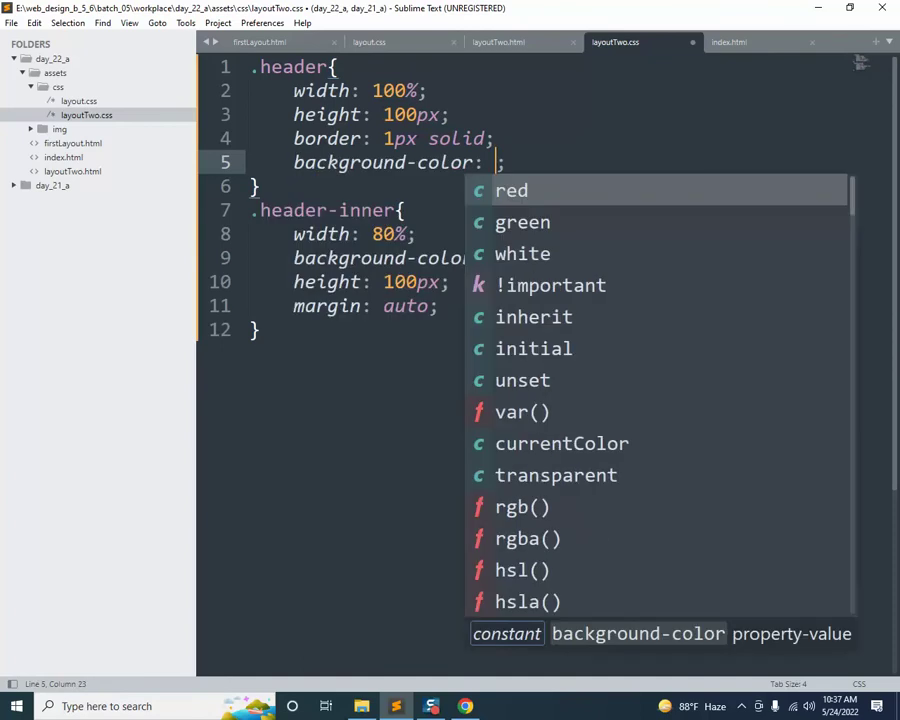
{"action": "type", "text": "gra"}
{"action": "key", "text": "Return"}
{"action": "key", "text": "ctrl+s"}
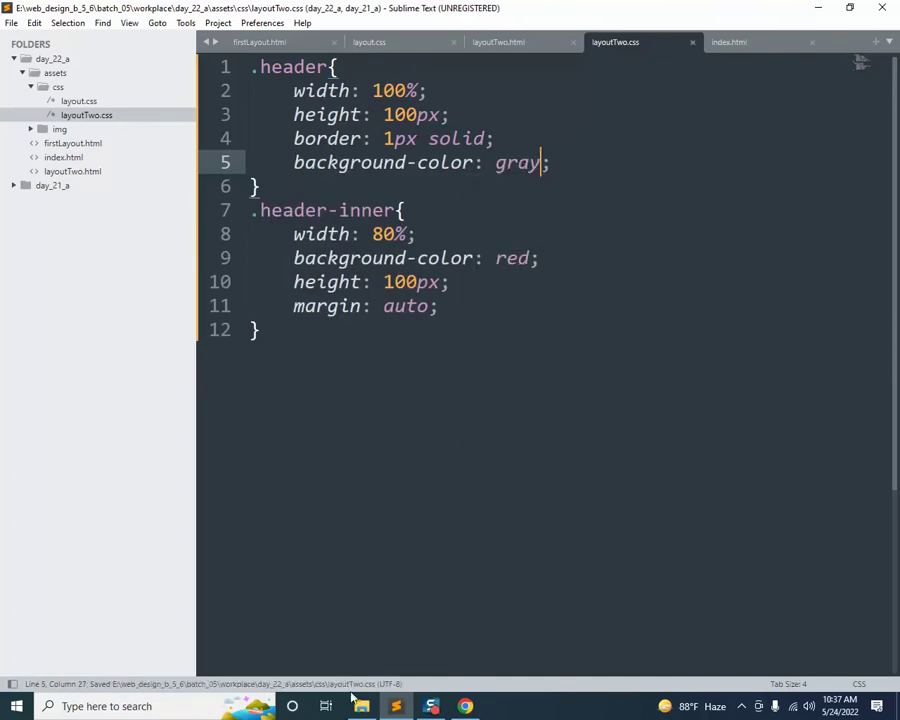
{"action": "left_click", "coordinate": [466, 706]}
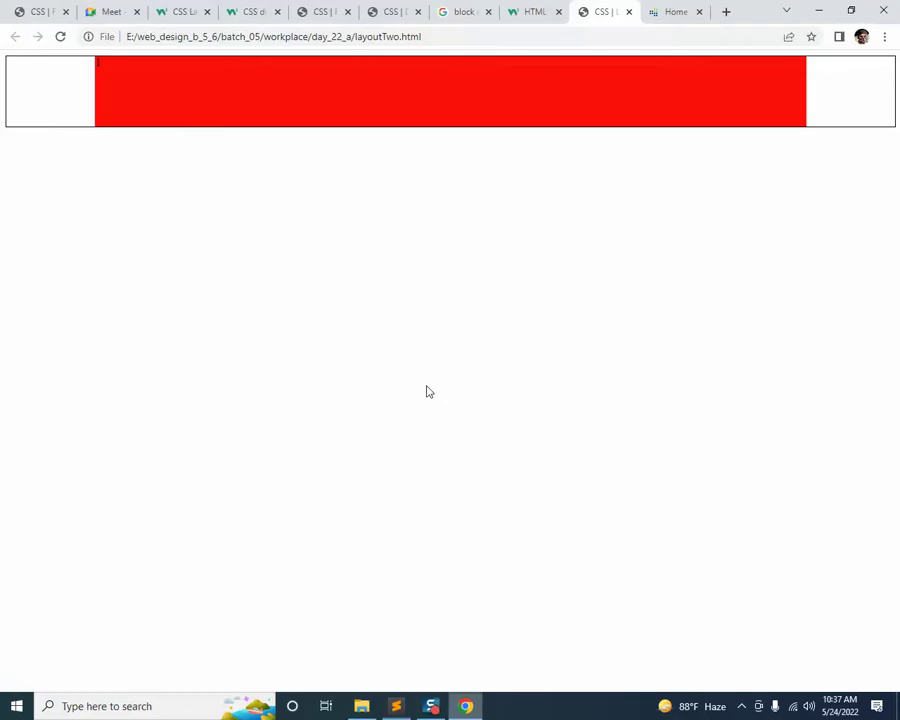
{"action": "left_click", "coordinate": [60, 37]}
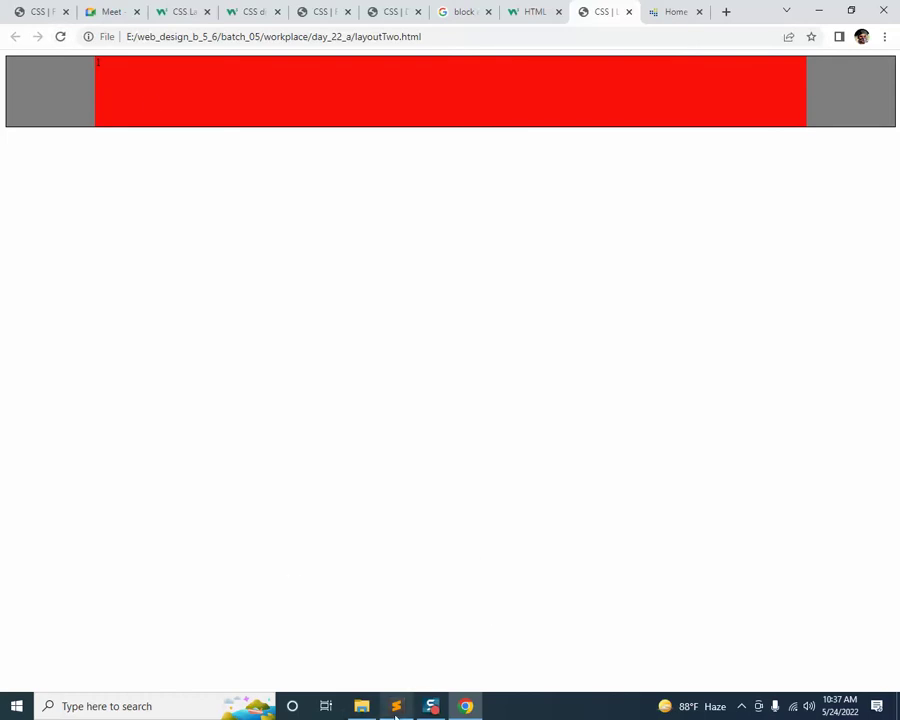
Return to Sublime Text, comment out background-color: red in the .header-inner rule of layoutTwo.css, and save the file
{"action": "mouse_move", "coordinate": [396, 716]}
{"action": "left_click", "coordinate": [396, 630]}
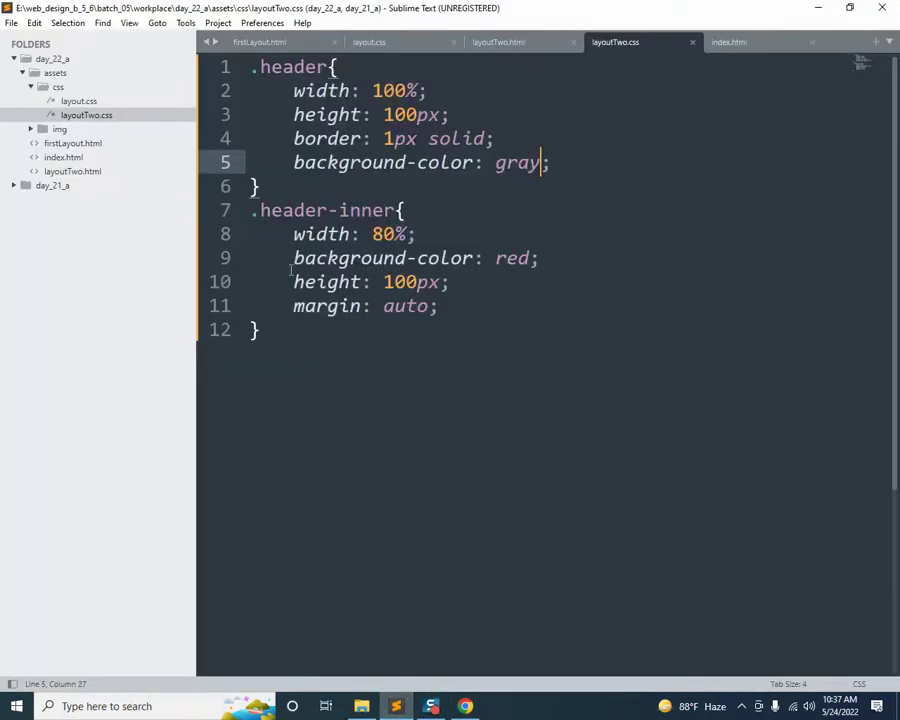
{"action": "left_click_drag", "start_coordinate": [291, 269], "coordinate": [560, 260]}
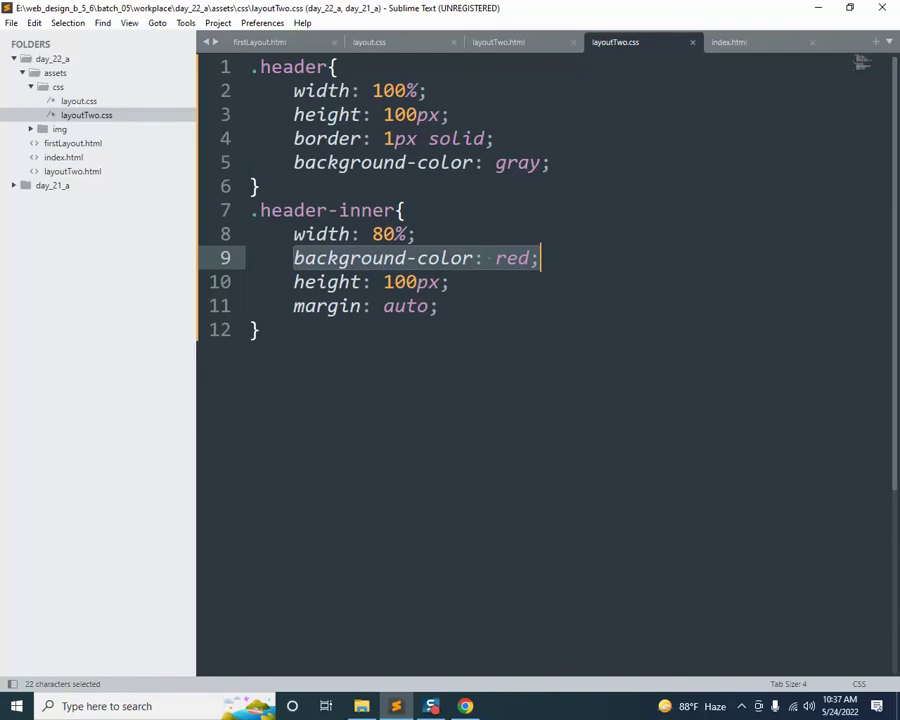
{"action": "key", "text": "ctrl+slash"}
{"action": "key", "text": "ctrl+s"}
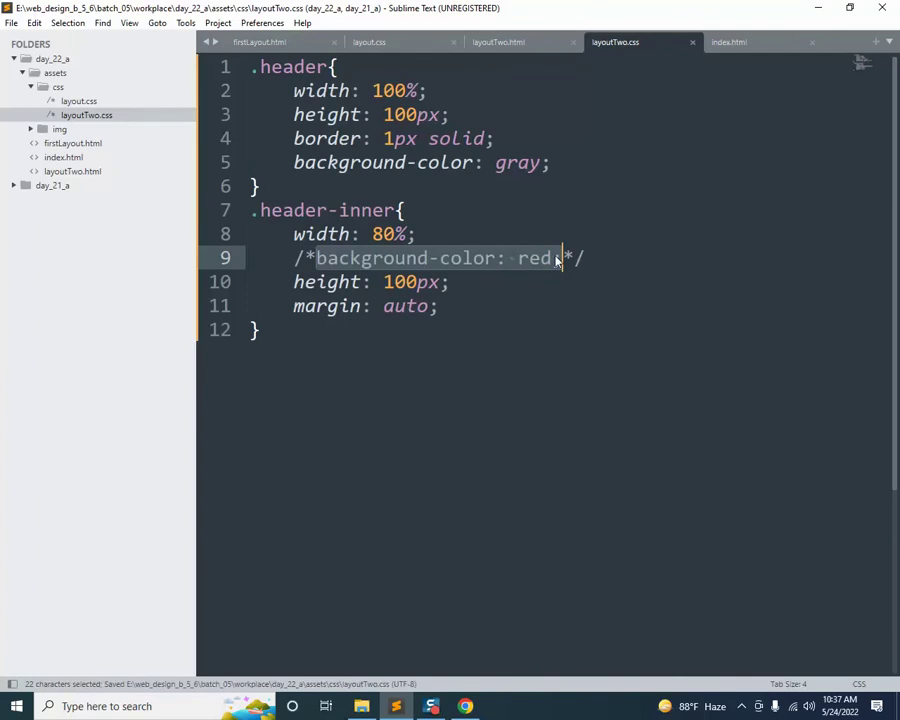
Delete the text 1 from the header-inner div in layoutTwo.html, save the file, and switch to Chrome
{"action": "left_click", "coordinate": [500, 42]}
{"action": "left_click", "coordinate": [642, 353]}
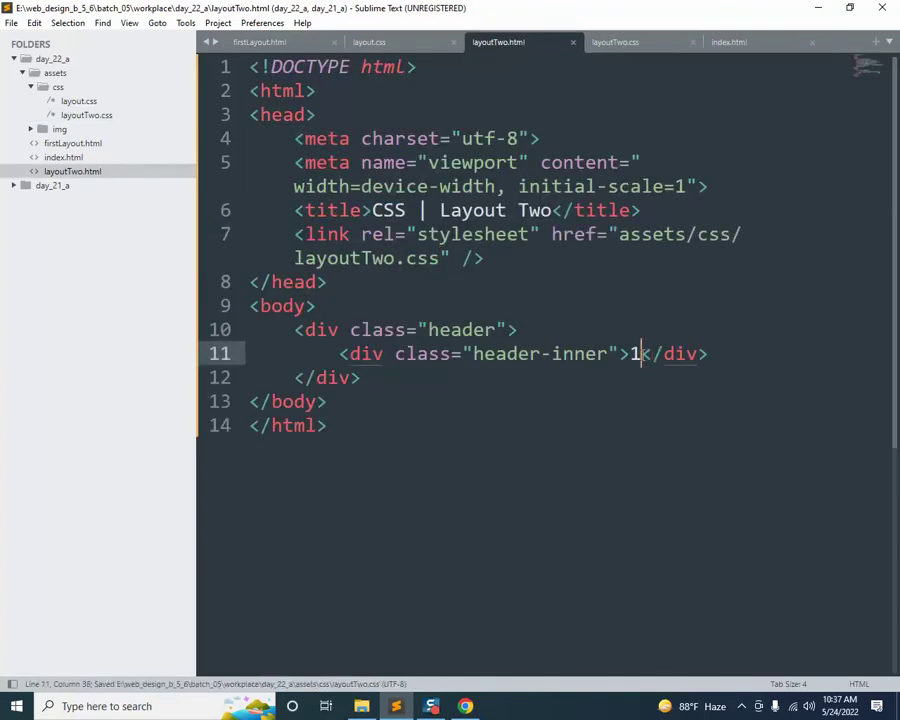
{"action": "key", "text": "BackSpace"}
{"action": "key", "text": "ctrl+s"}
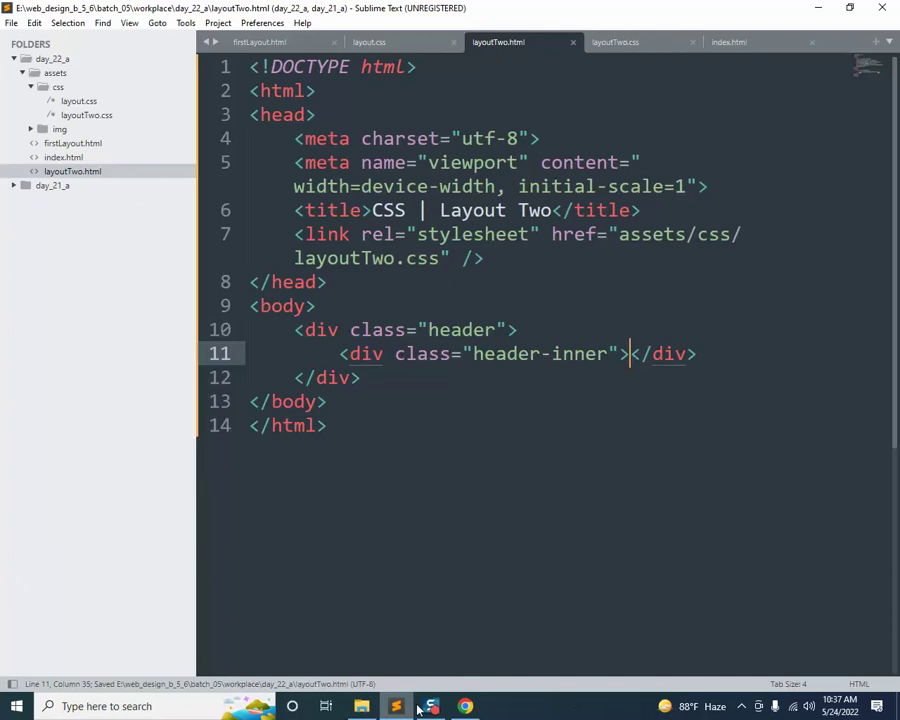
{"action": "left_click", "coordinate": [465, 706]}
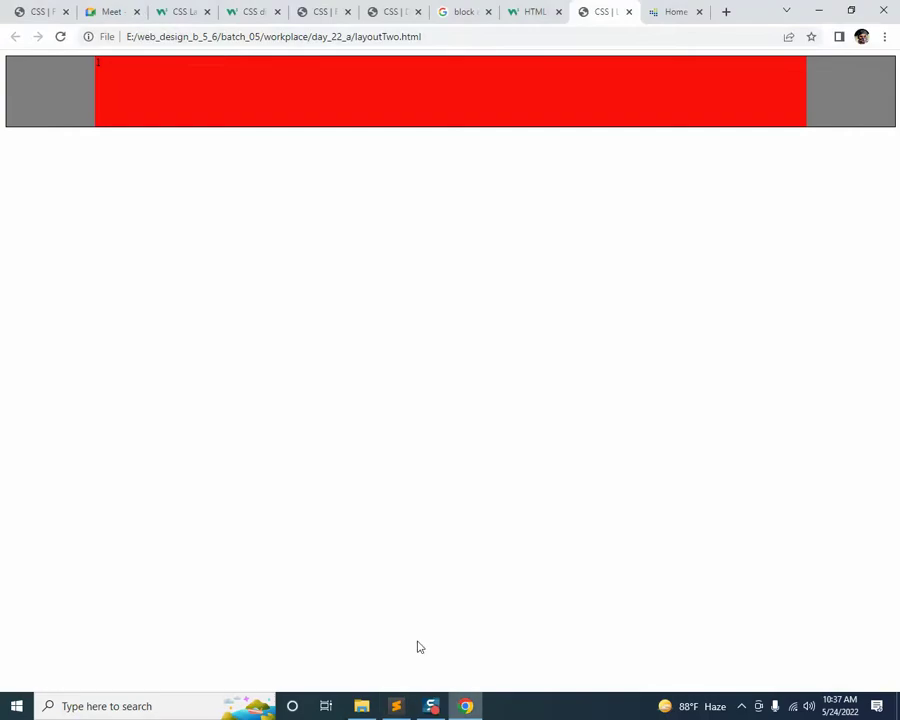
Reload the page in Chrome, and back in Sublime Text uncomment the background-color line of the .header-inner rule in layoutTwo.css
{"action": "left_click", "coordinate": [60, 38]}
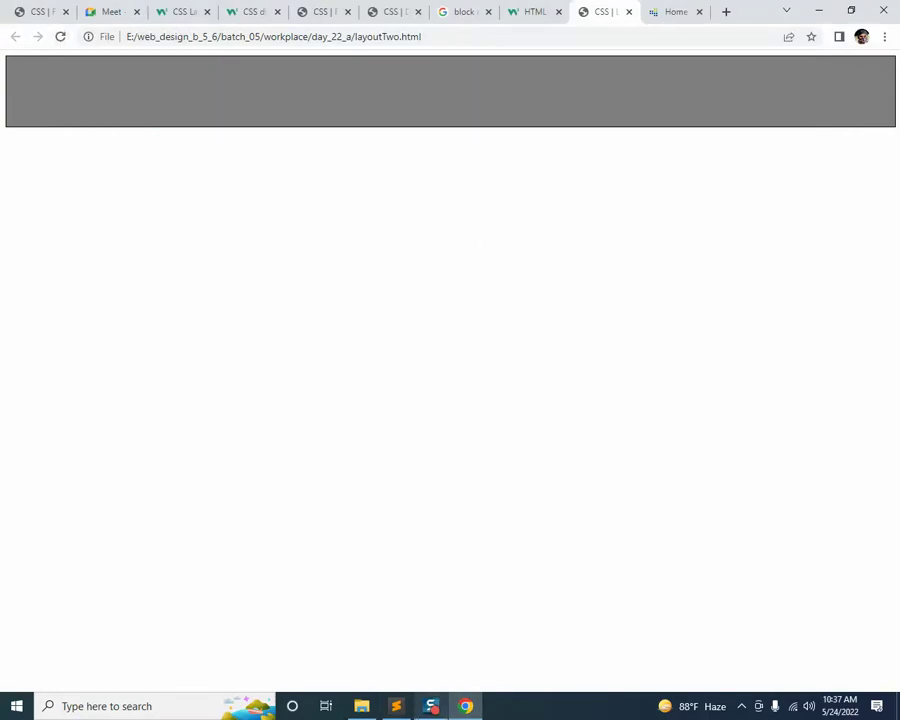
{"action": "left_click", "coordinate": [397, 706]}
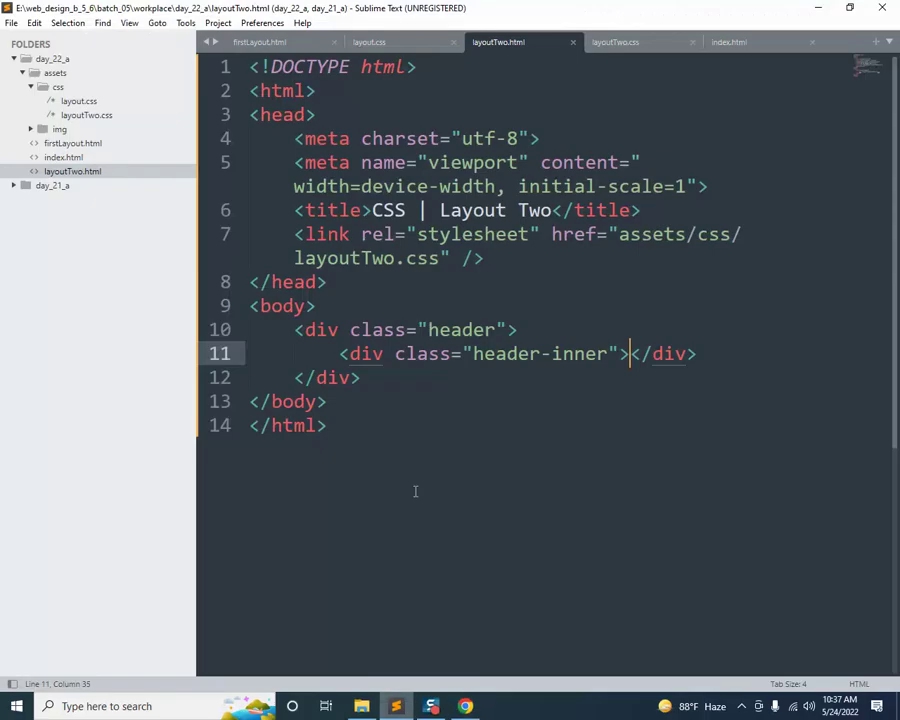
{"action": "left_click", "coordinate": [622, 43]}
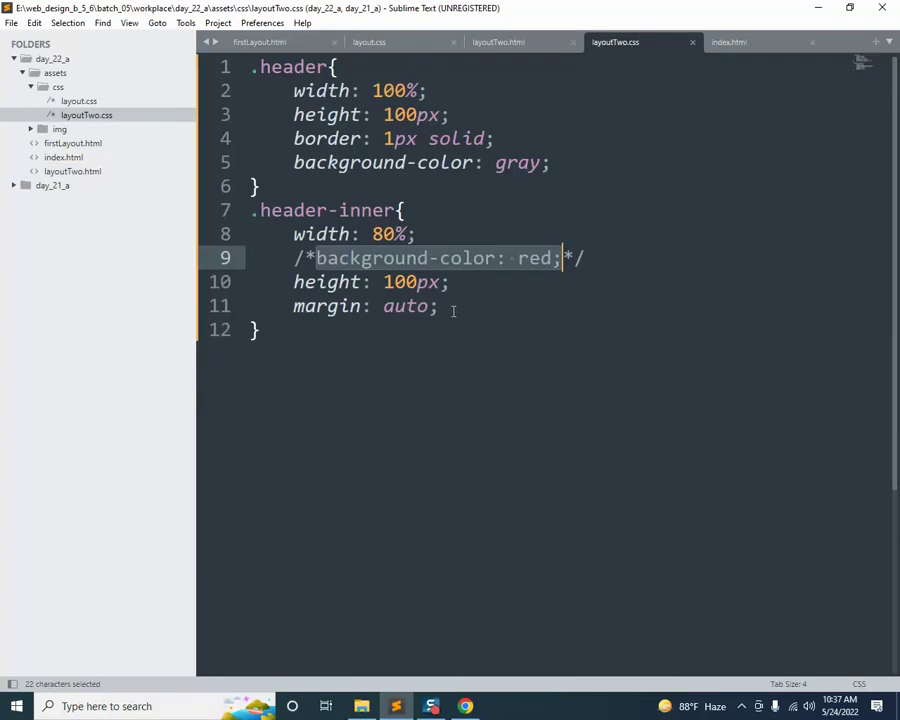
{"action": "left_click", "coordinate": [551, 283]}
{"action": "left_click", "coordinate": [526, 258]}
{"action": "double_click", "coordinate": [526, 258]}
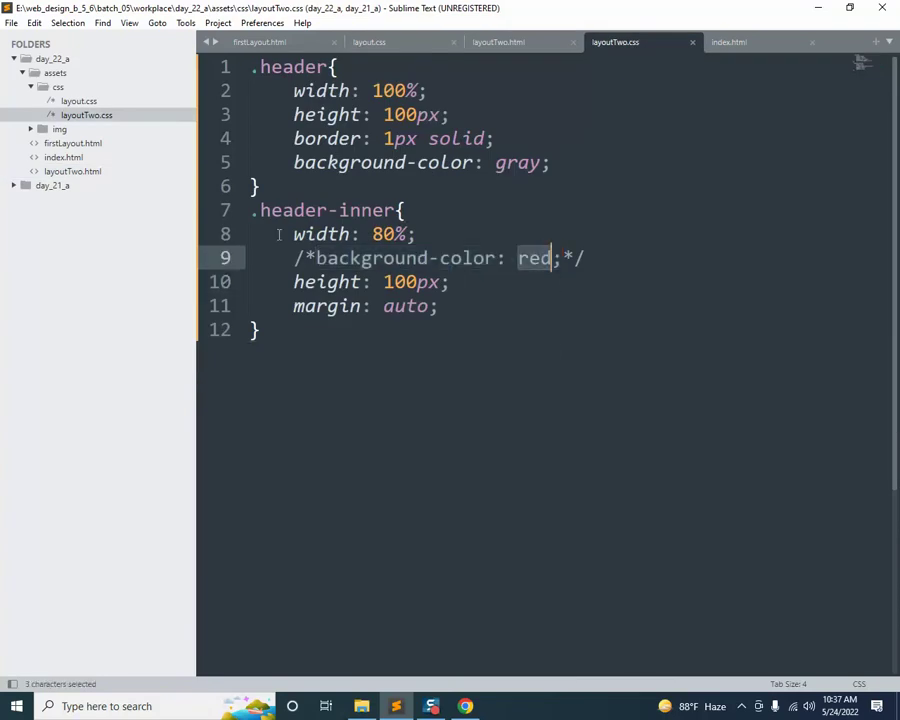
{"action": "left_click_drag", "start_coordinate": [294, 258], "coordinate": [629, 261]}
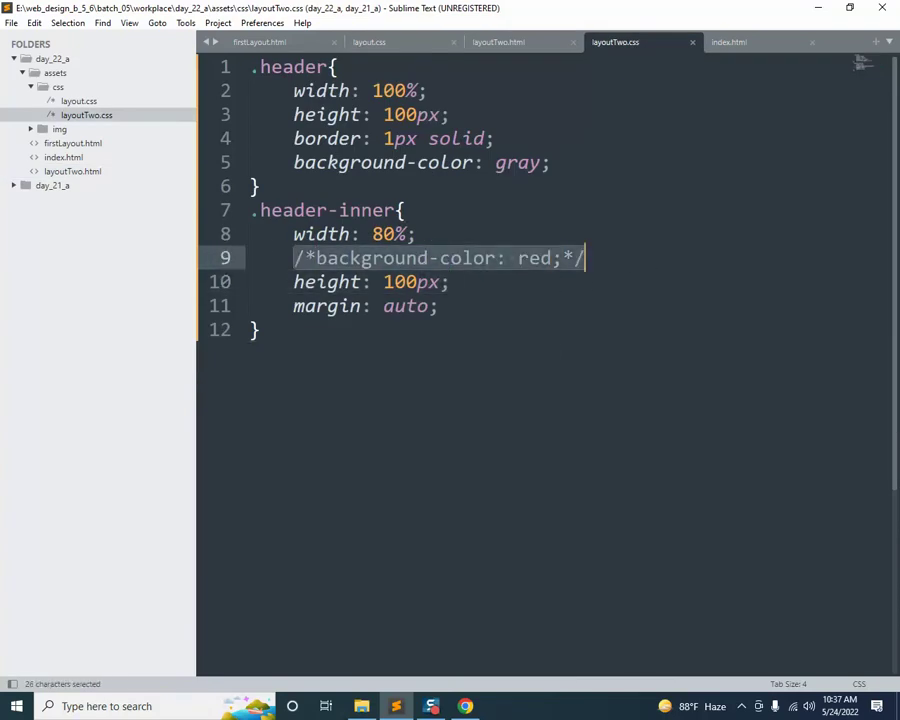
{"action": "key", "text": "ctrl+slash"}
{"action": "left_click", "coordinate": [294, 258]}
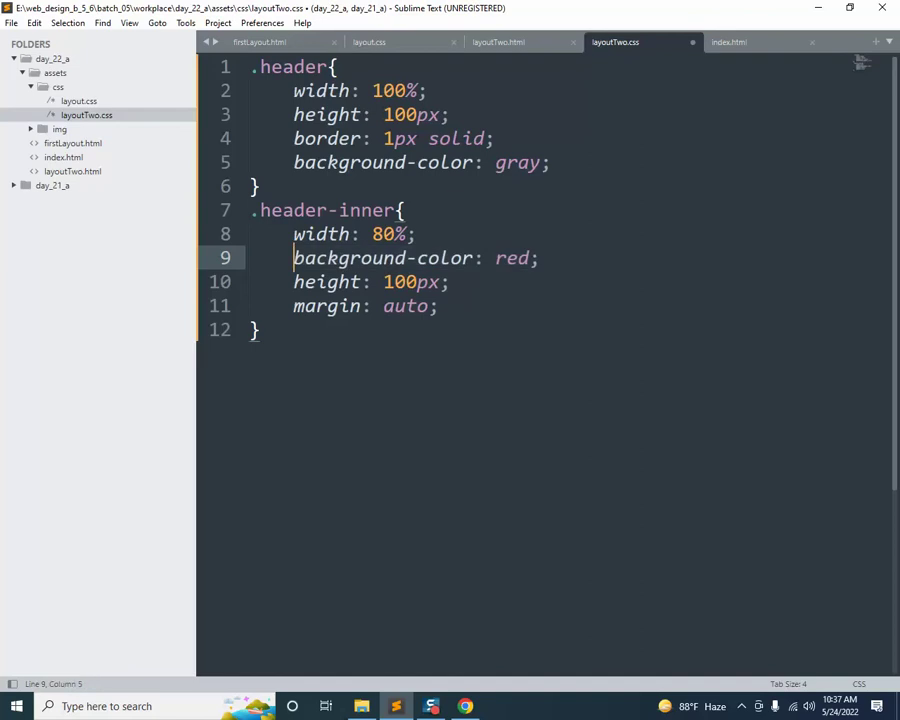
Set the .header-inner background-color to white, save layoutTwo.css, and reload the page in Chrome
{"action": "left_click", "coordinate": [507, 258]}
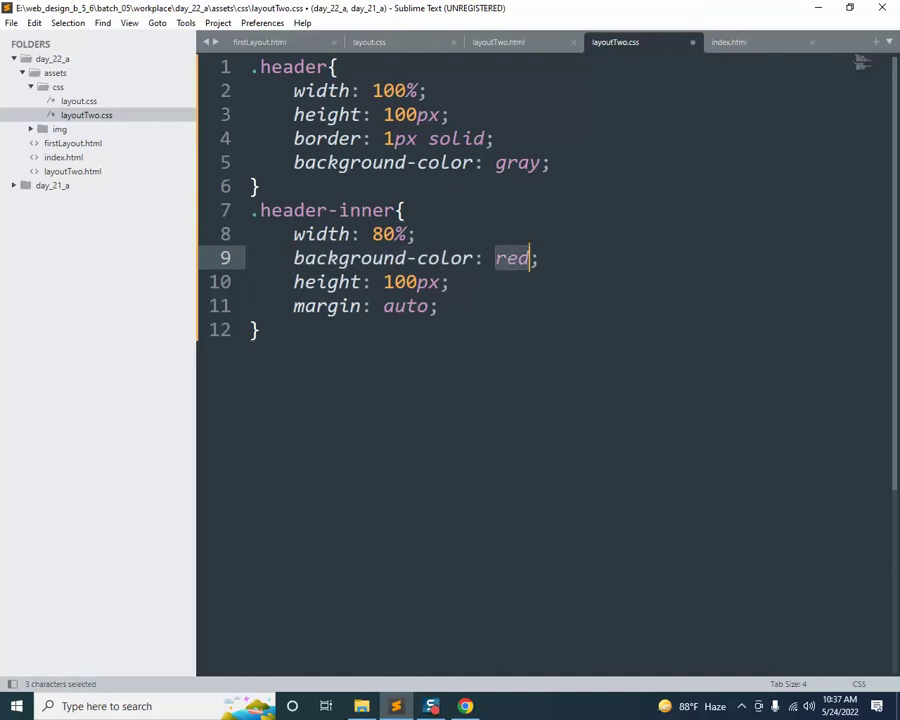
{"action": "type", "text": "white"}
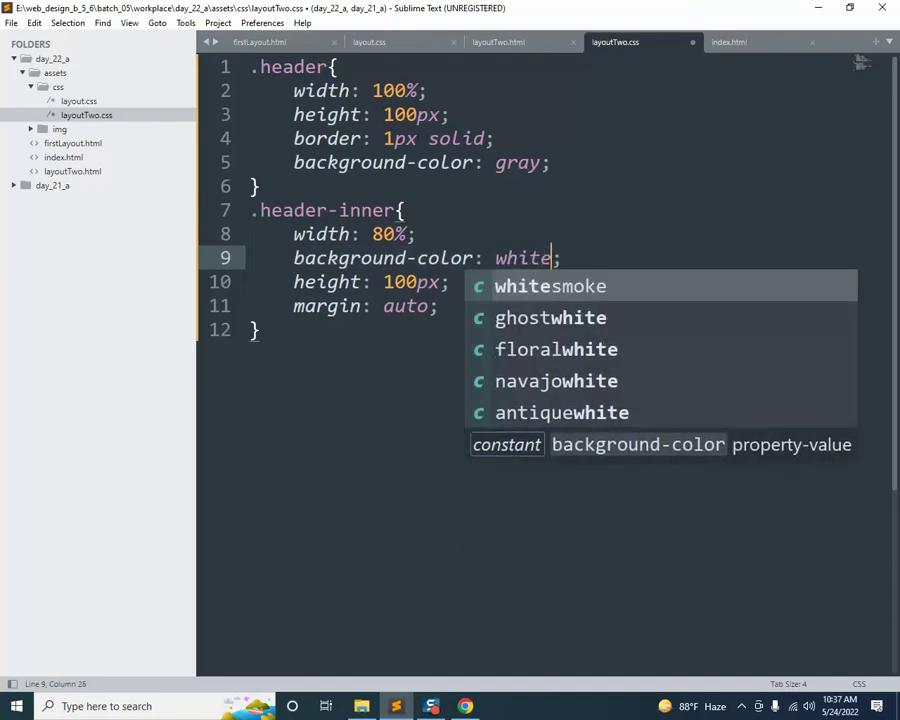
{"action": "key", "text": "ctrl+s"}
{"action": "key", "text": "alt+Tab"}
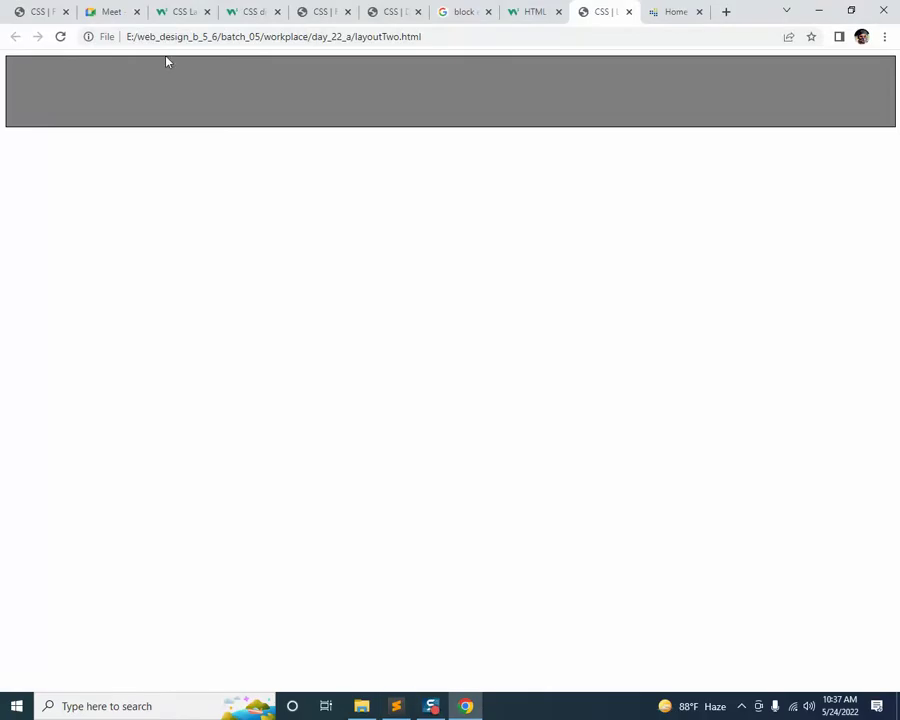
{"action": "left_click", "coordinate": [60, 40]}
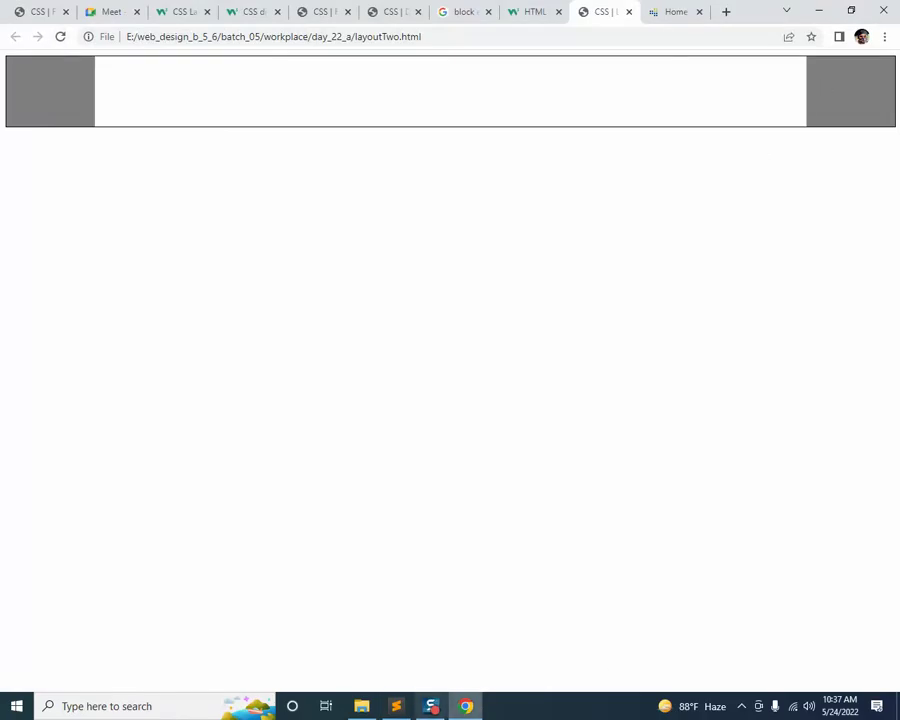
Return to Sublime Text and add an empty universal selector (*) rule above the .header rule in layoutTwo.css
{"action": "left_click", "coordinate": [397, 706]}
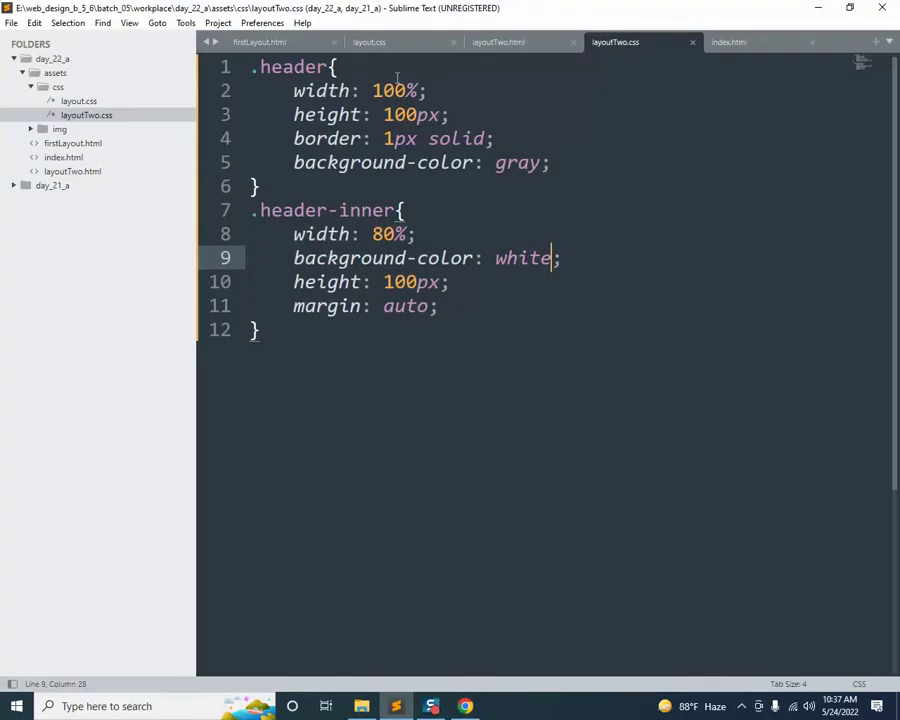
{"action": "left_click", "coordinate": [252, 67]}
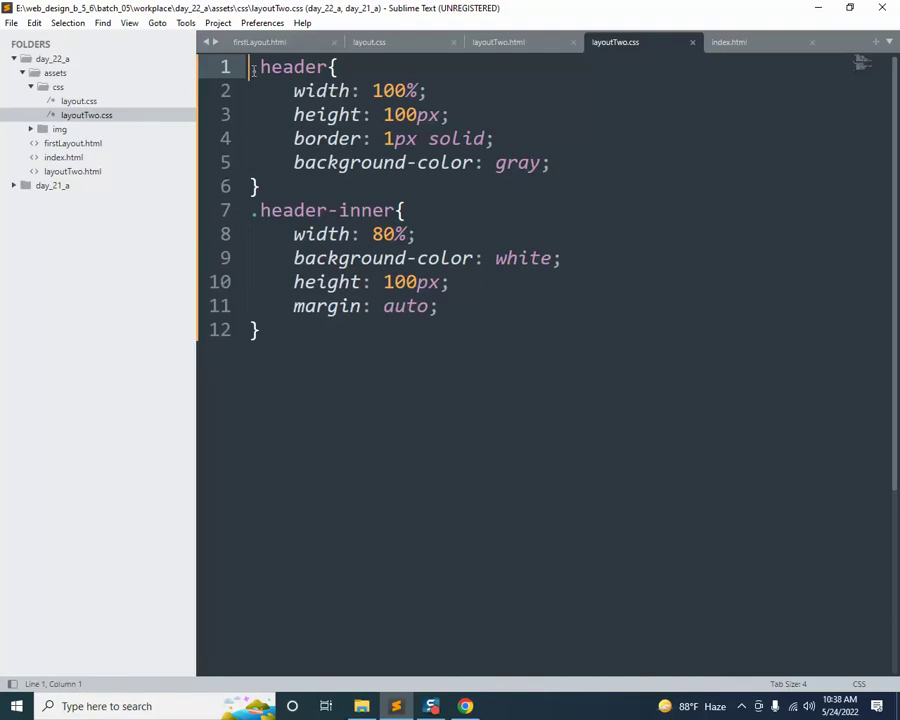
{"action": "key", "text": "Return"}
{"action": "left_click", "coordinate": [250, 67]}
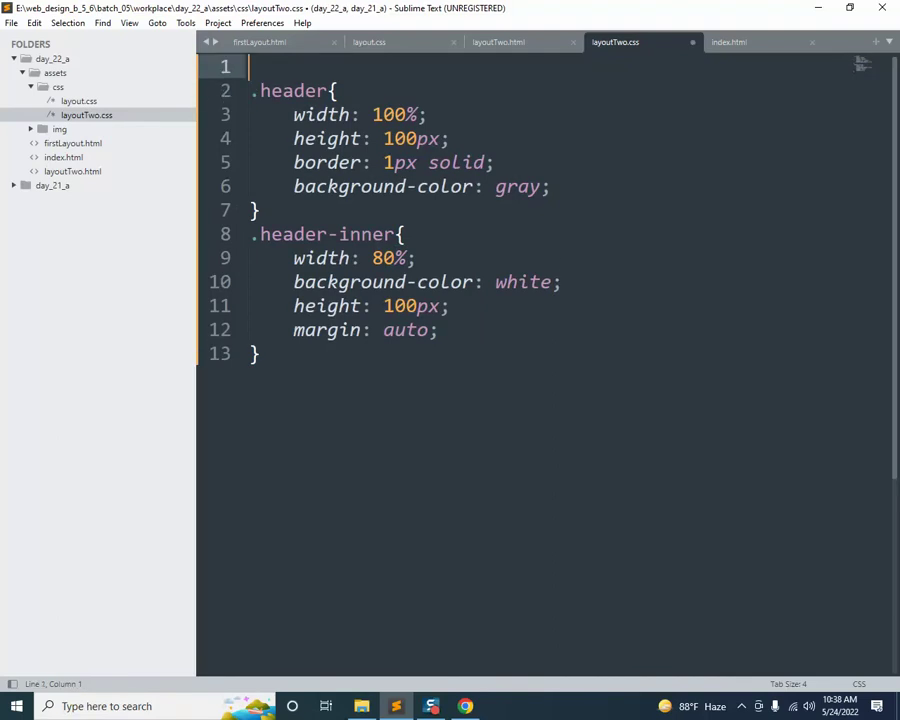
{"action": "type", "text": "*"}
{"action": "type", "text": "{"}
{"action": "key", "text": "Return"}
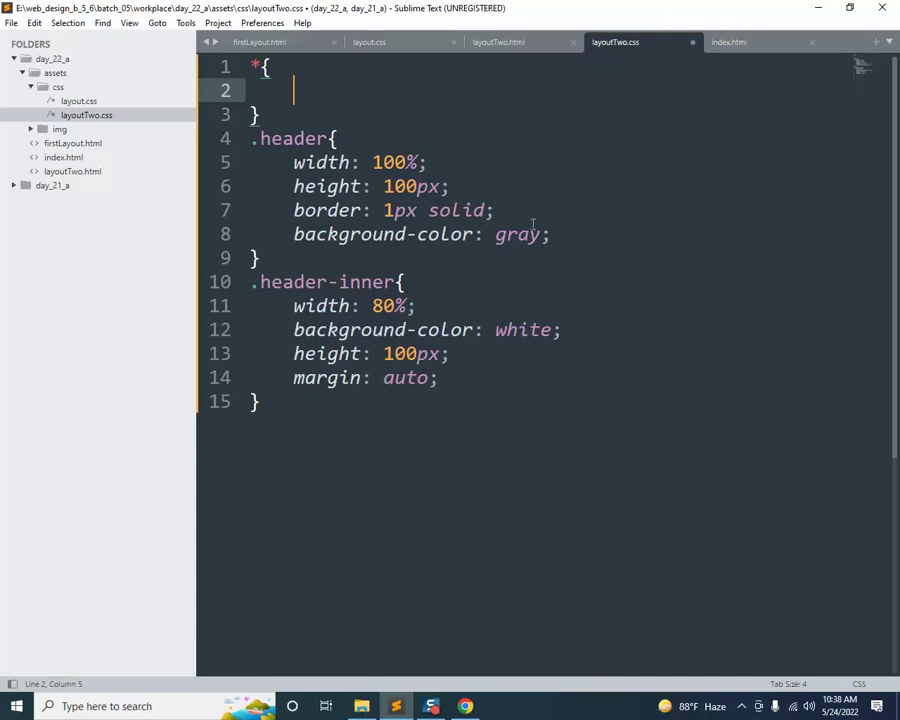
{"action": "left_click", "coordinate": [538, 40]}
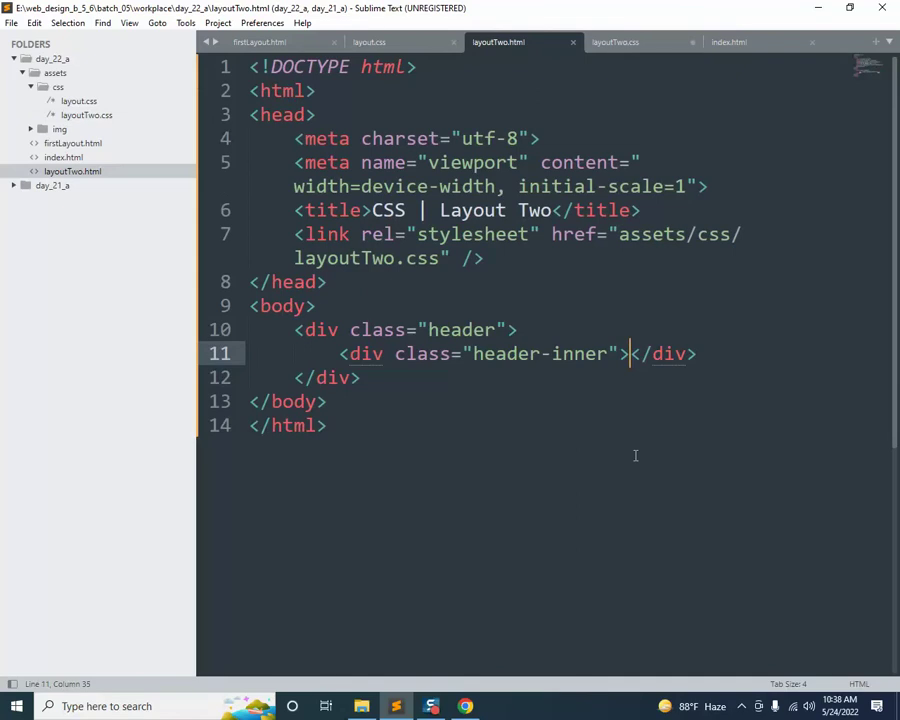
{"action": "left_click", "coordinate": [288, 42]}
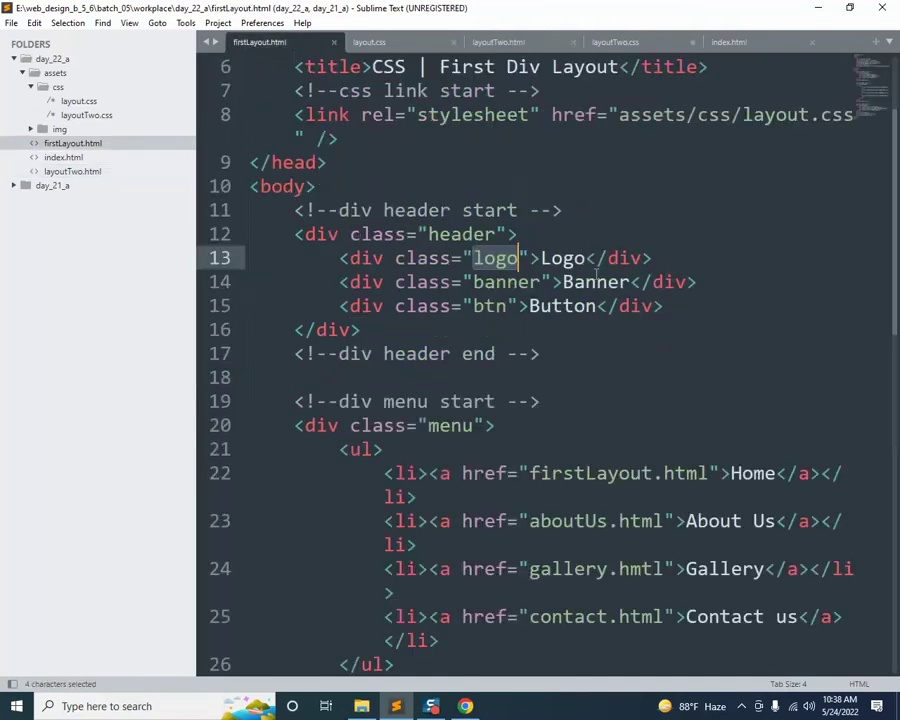
{"action": "key", "text": "ctrl+Tab"}
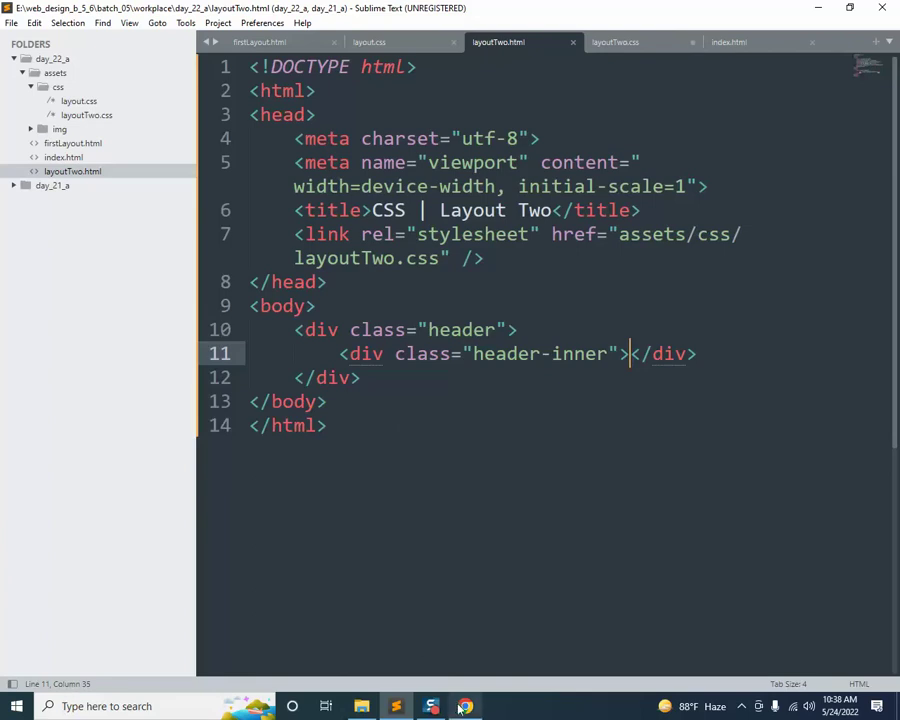
{"action": "left_click", "coordinate": [622, 45]}
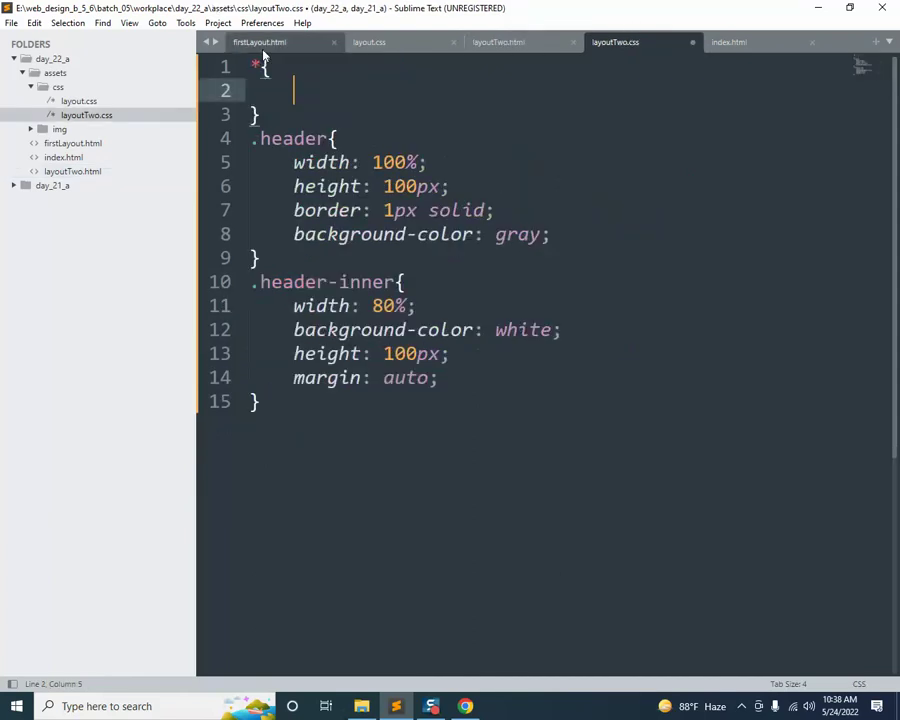
Add box-sizing: border-box to the universal selector rule in layoutTwo.css and save the file
{"action": "type", "text": "bo"}
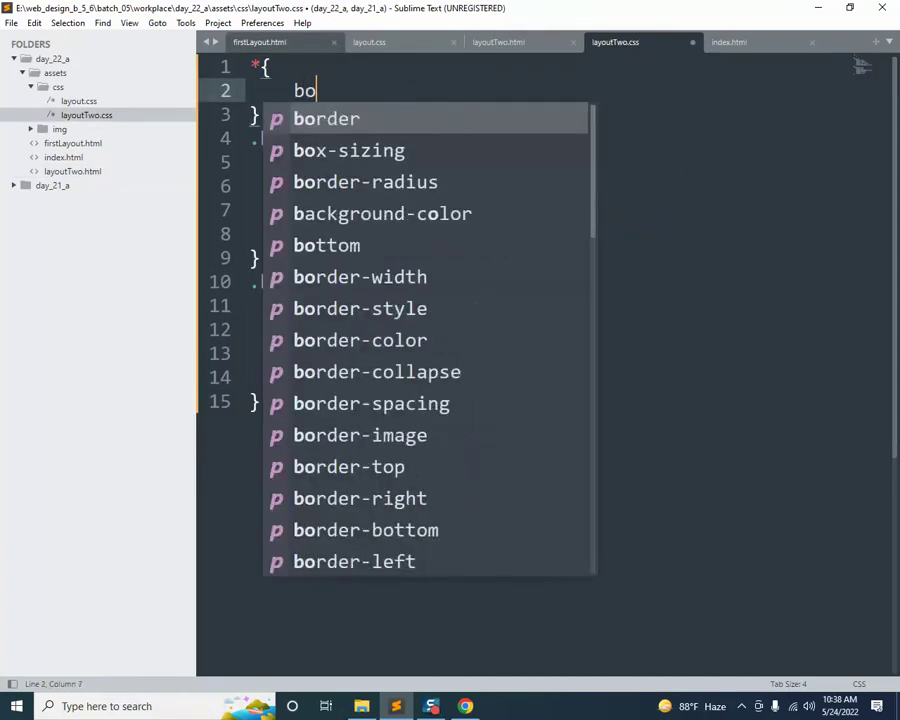
{"action": "key", "text": "Down"}
{"action": "key", "text": "Return"}
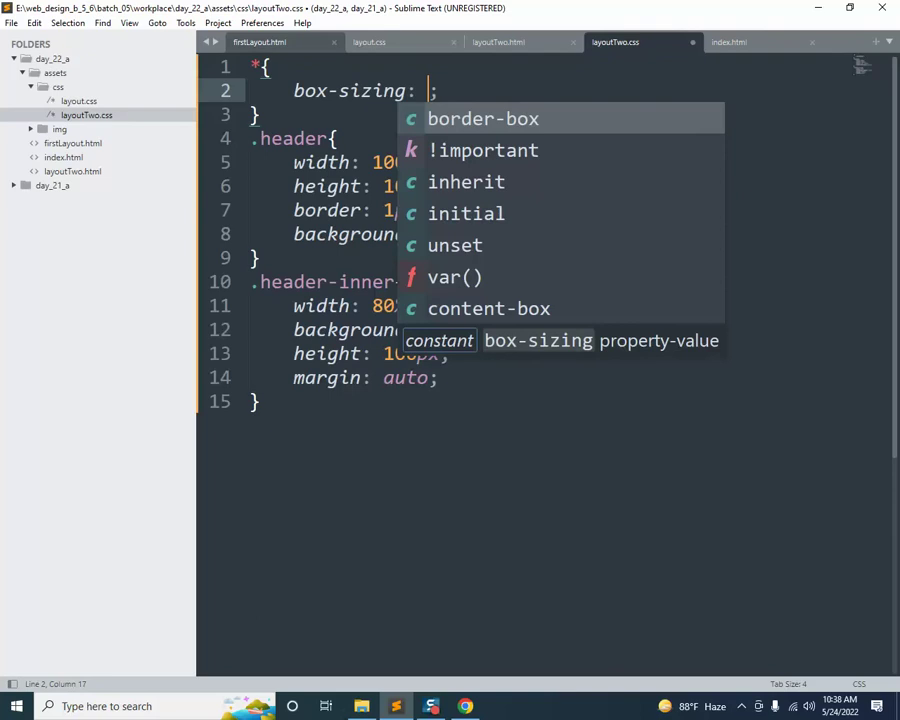
{"action": "key", "text": "Return"}
{"action": "key", "text": "ctrl+s"}
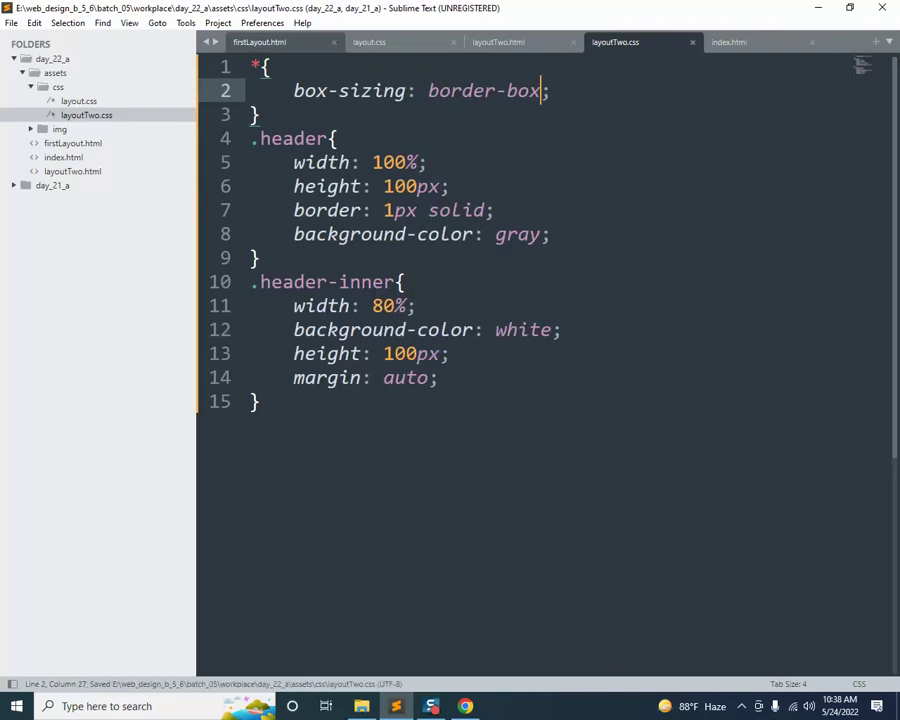
Add a body rule with margin: 0 between the universal selector rule and the .header rule
{"action": "left_click", "coordinate": [267, 116]}
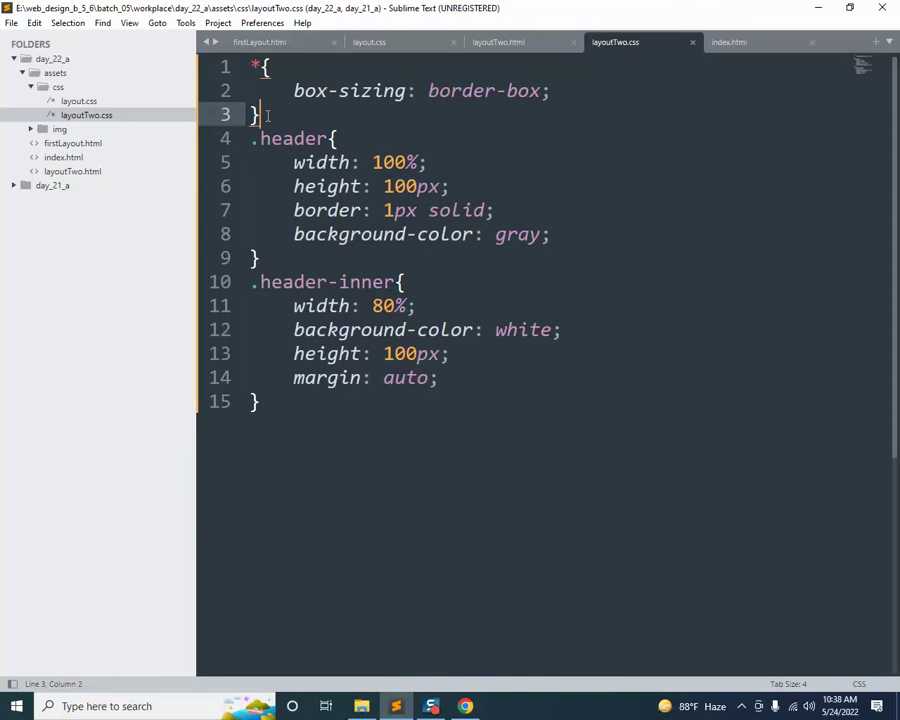
{"action": "key", "text": "Return"}
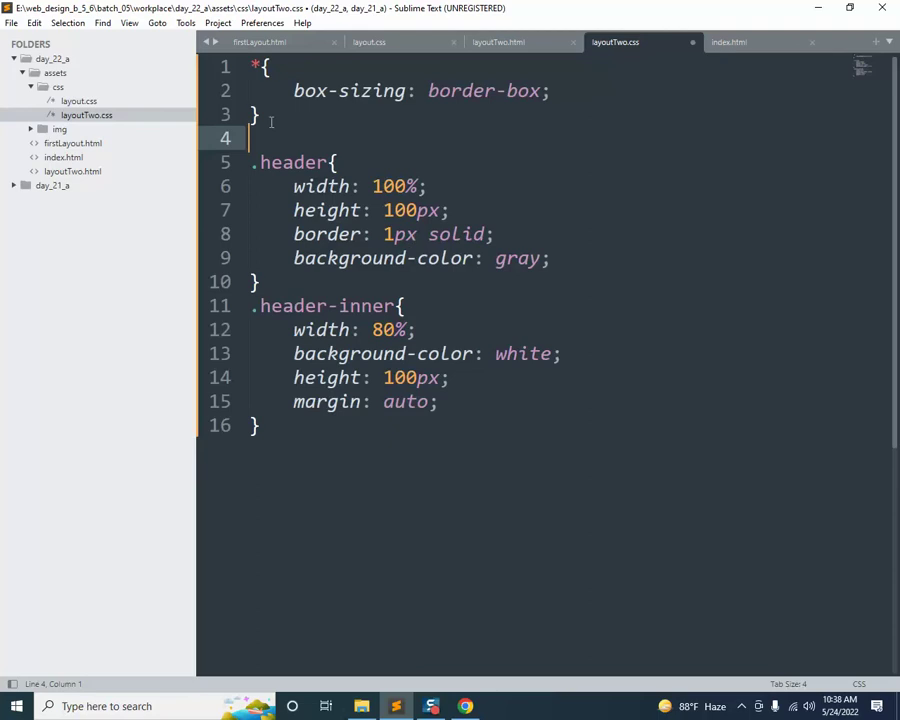
{"action": "type", "text": "b"}
{"action": "key", "text": "Return"}
{"action": "type", "text": "{"}
{"action": "key", "text": "Return"}
{"action": "type", "text": "ma"}
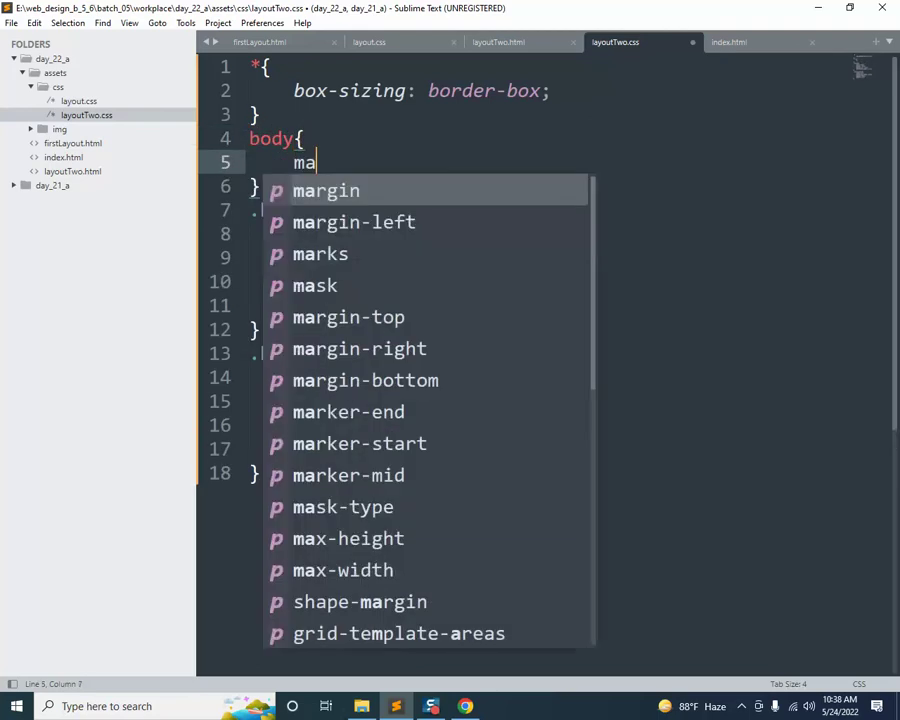
{"action": "key", "text": "Return"}
{"action": "type", "text": "0;"}
{"action": "key", "text": "Right"}
{"action": "key", "text": "Return"}
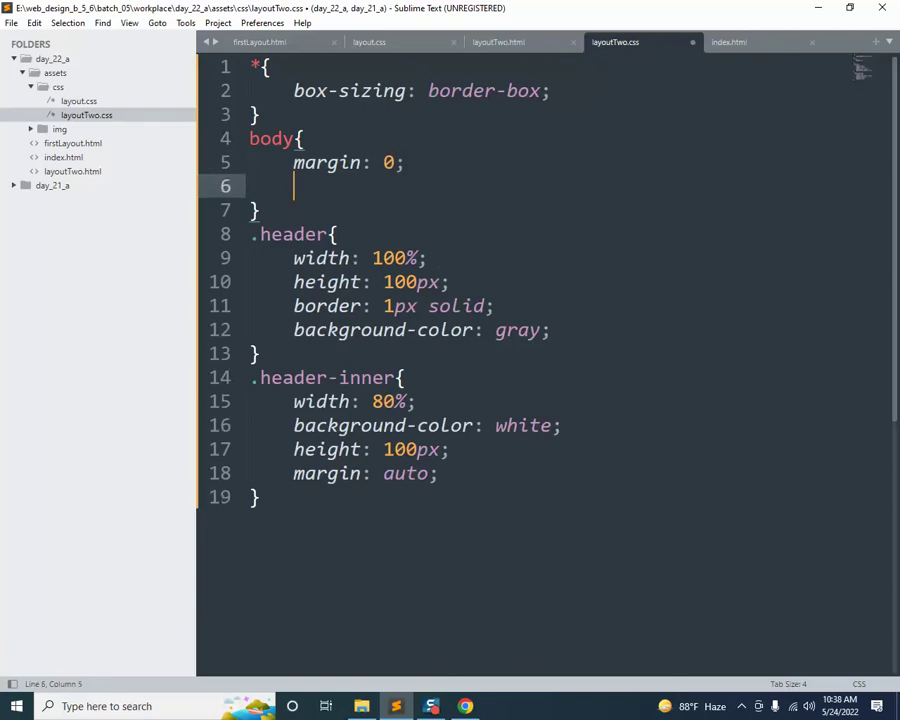
Add padding: 0 to the body rule, save layoutTwo.css, and reload the page in Chrome
{"action": "type", "text": "pa"}
{"action": "key", "text": "Return"}
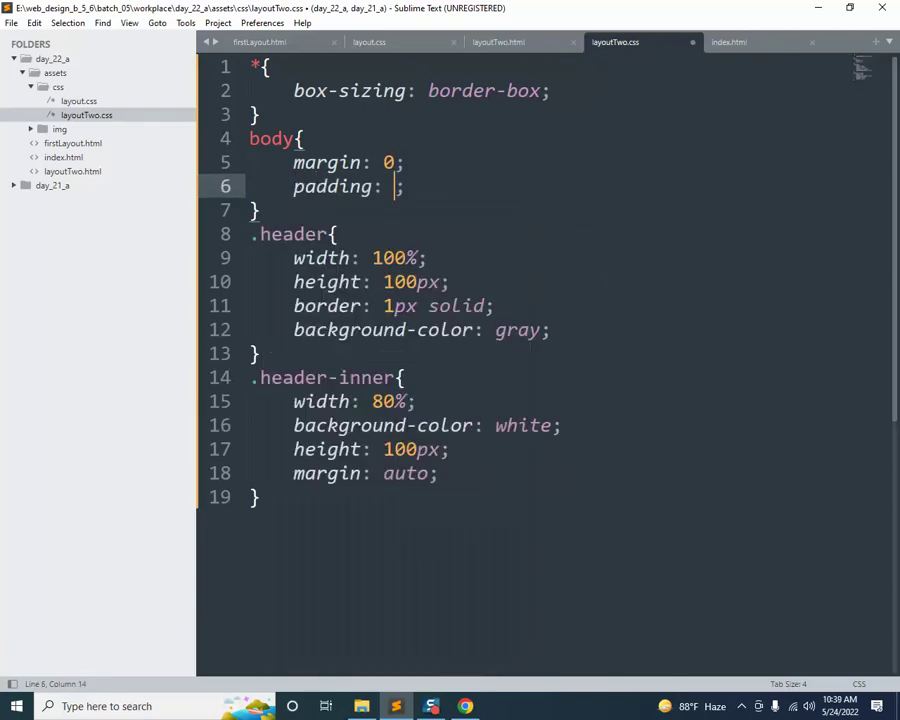
{"action": "type", "text": "0"}
{"action": "key", "text": "ctrl+s"}
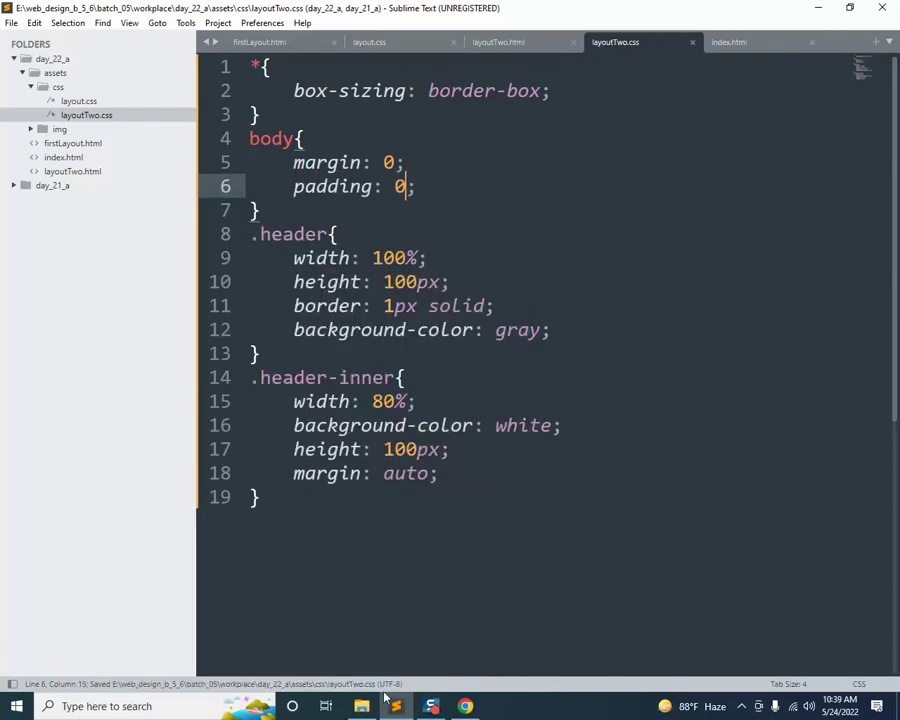
{"action": "left_click", "coordinate": [465, 706]}
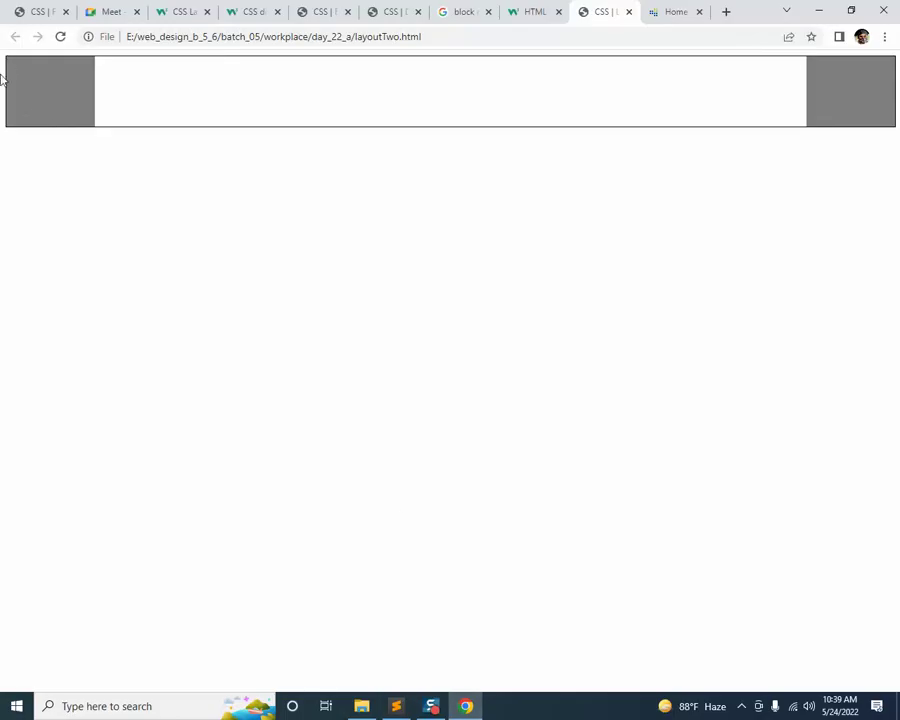
{"action": "left_click", "coordinate": [60, 37]}
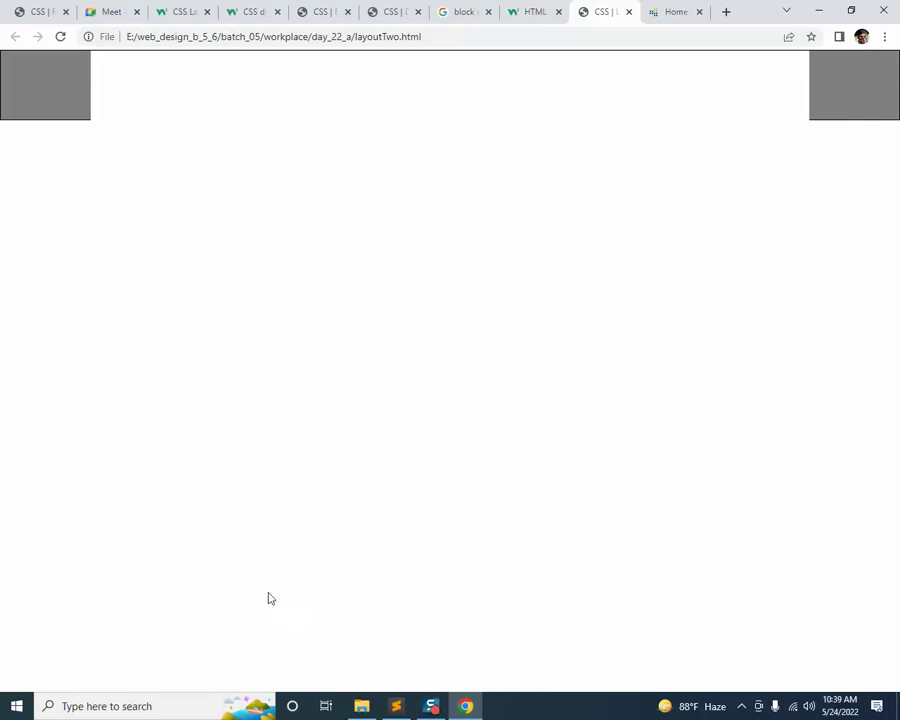
Return to Sublime Text and add an empty multi-line div below the header div in layoutTwo.html
{"action": "left_click", "coordinate": [396, 706]}
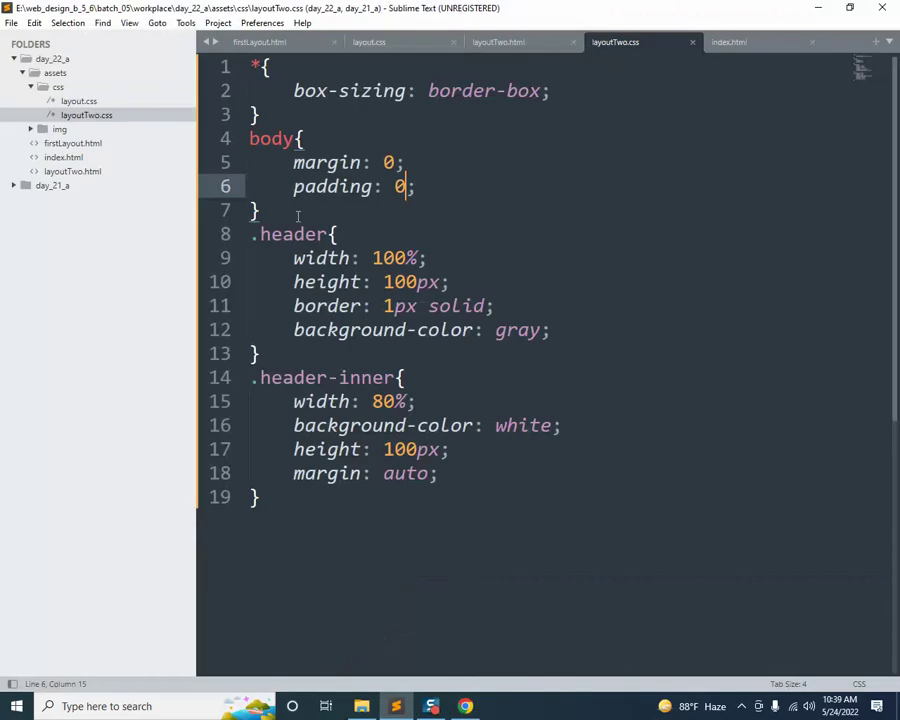
{"action": "left_click", "coordinate": [535, 45]}
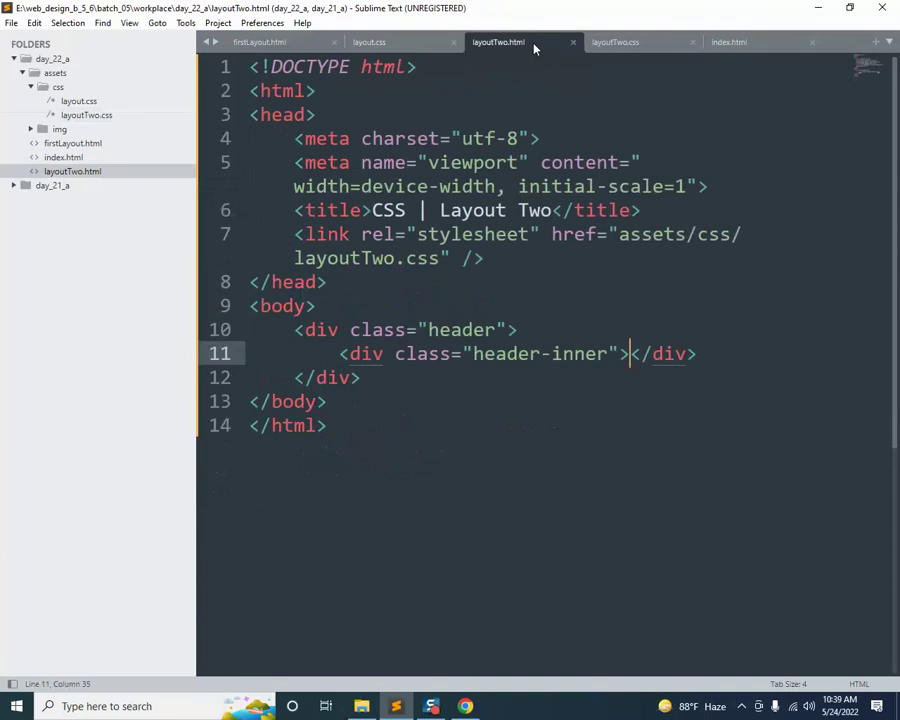
{"action": "left_click", "coordinate": [383, 376]}
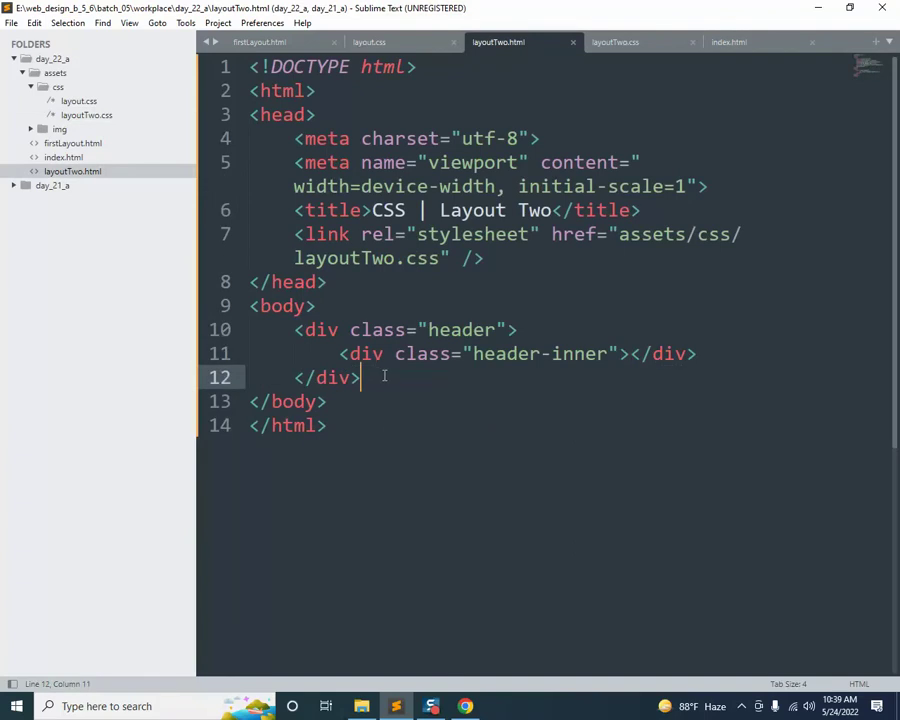
{"action": "key", "text": "Return"}
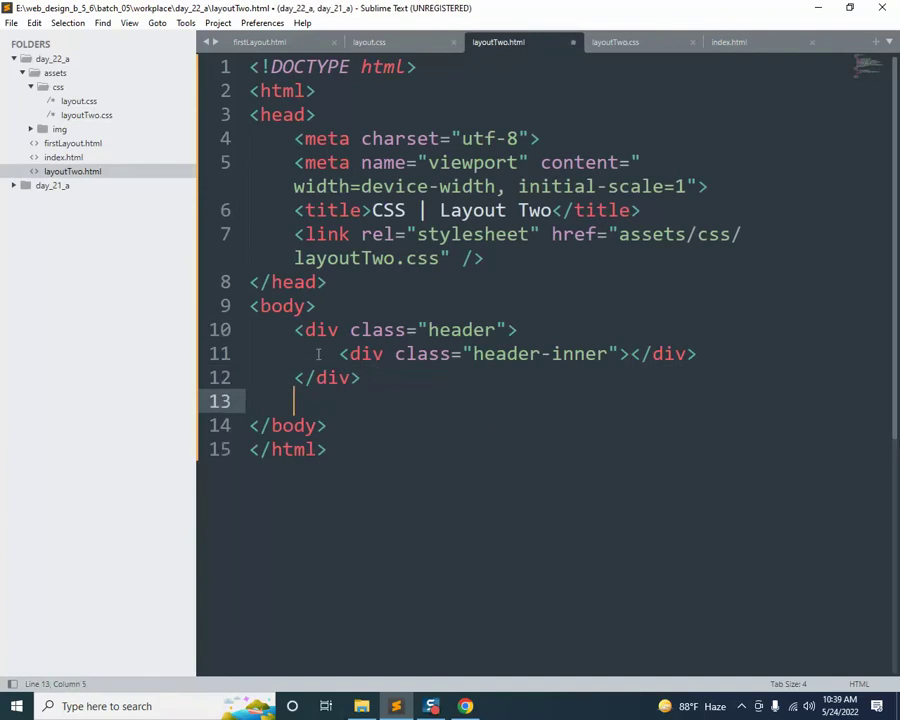
{"action": "left_click", "coordinate": [317, 330]}
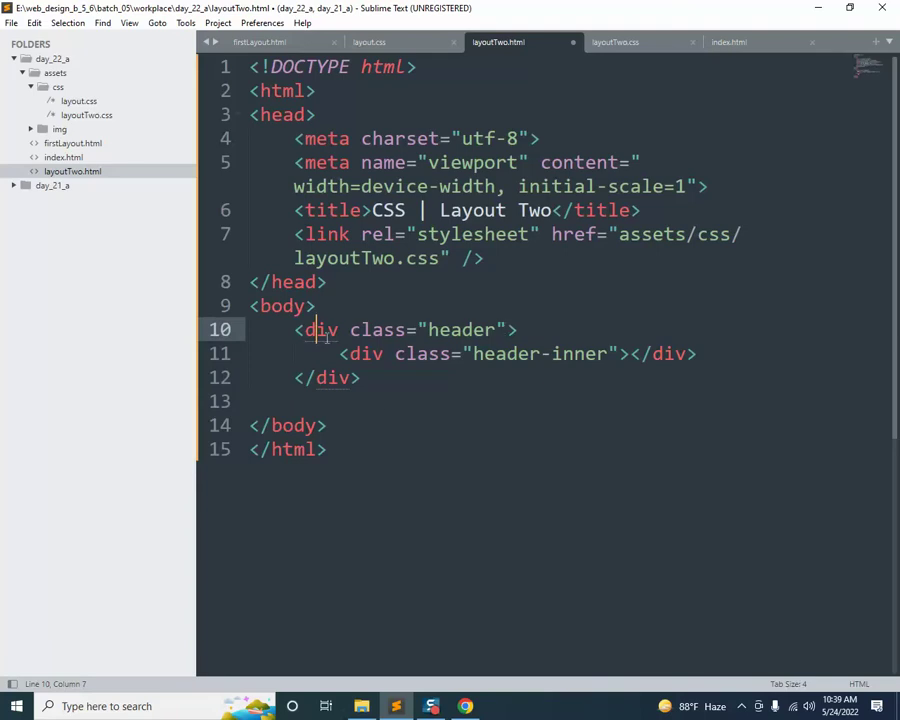
{"action": "left_click_drag", "start_coordinate": [340, 330], "coordinate": [305, 330]}
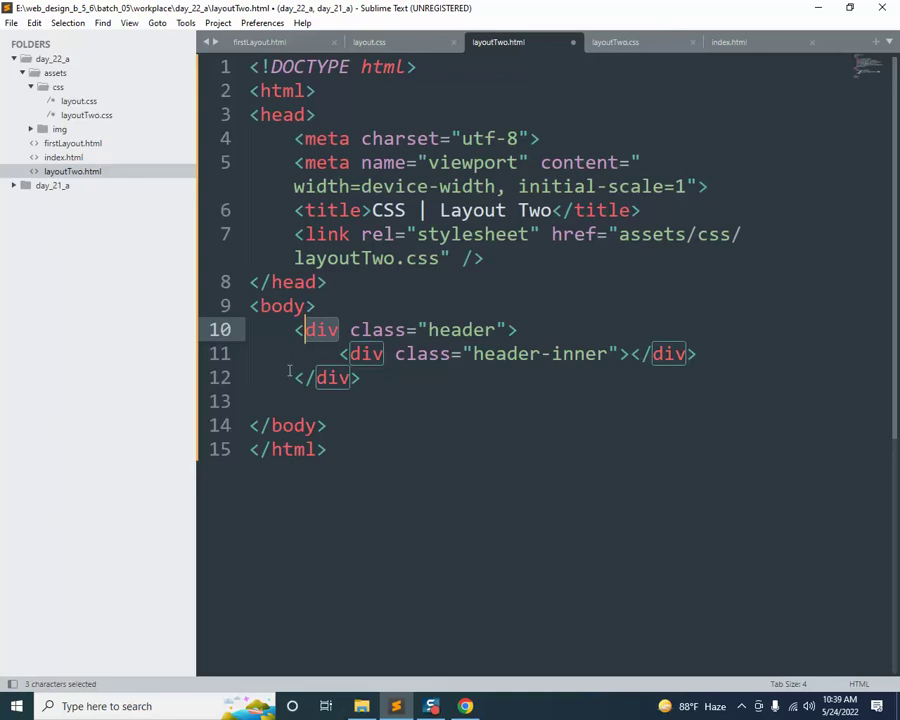
{"action": "left_click", "coordinate": [376, 383]}
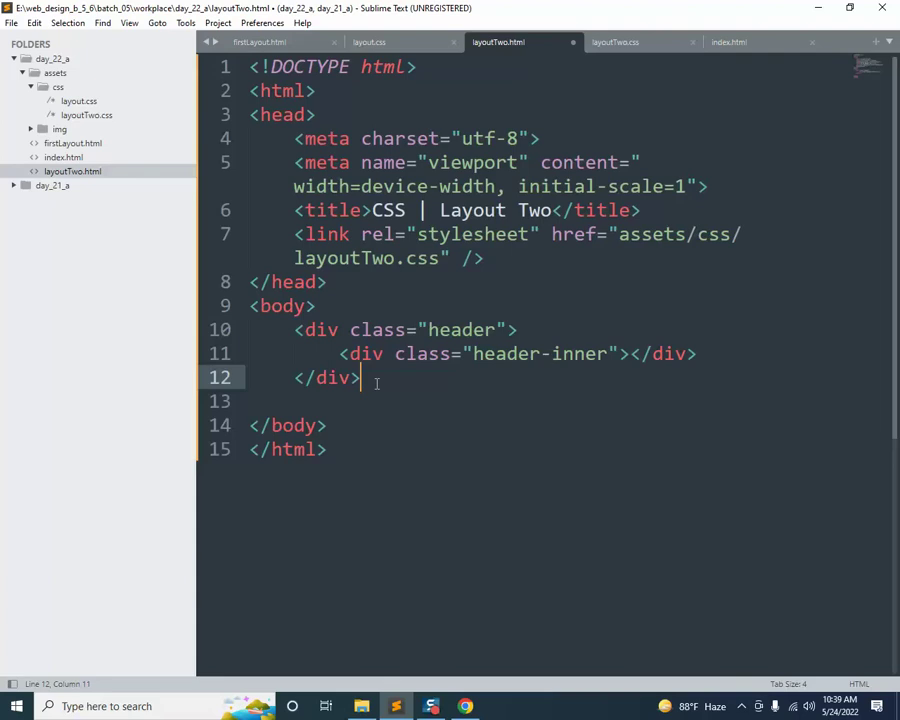
{"action": "key", "text": "Return"}
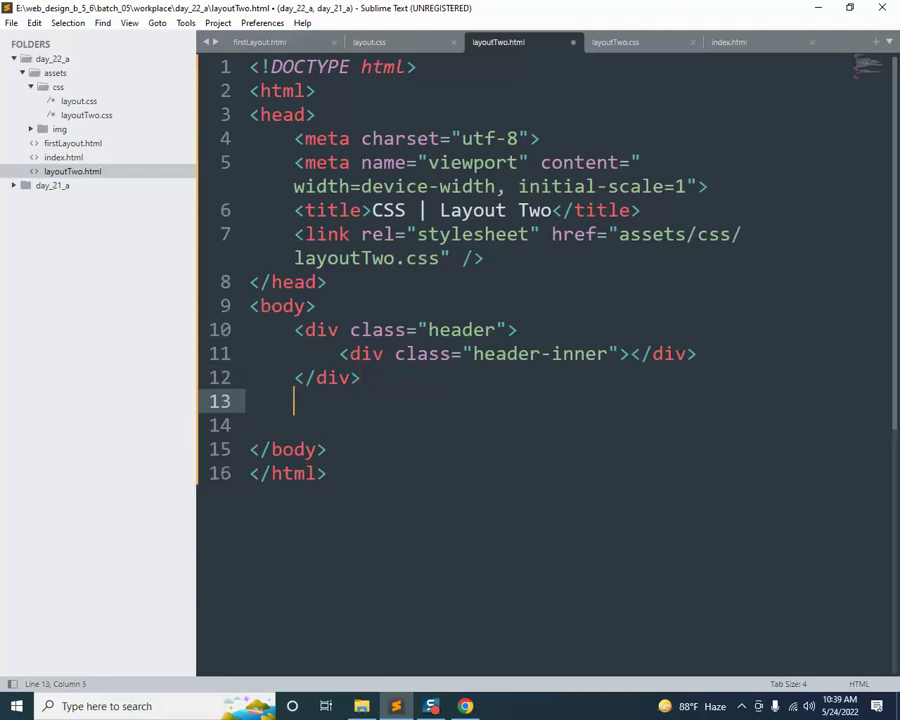
{"action": "type", "text": "<div></div>"}
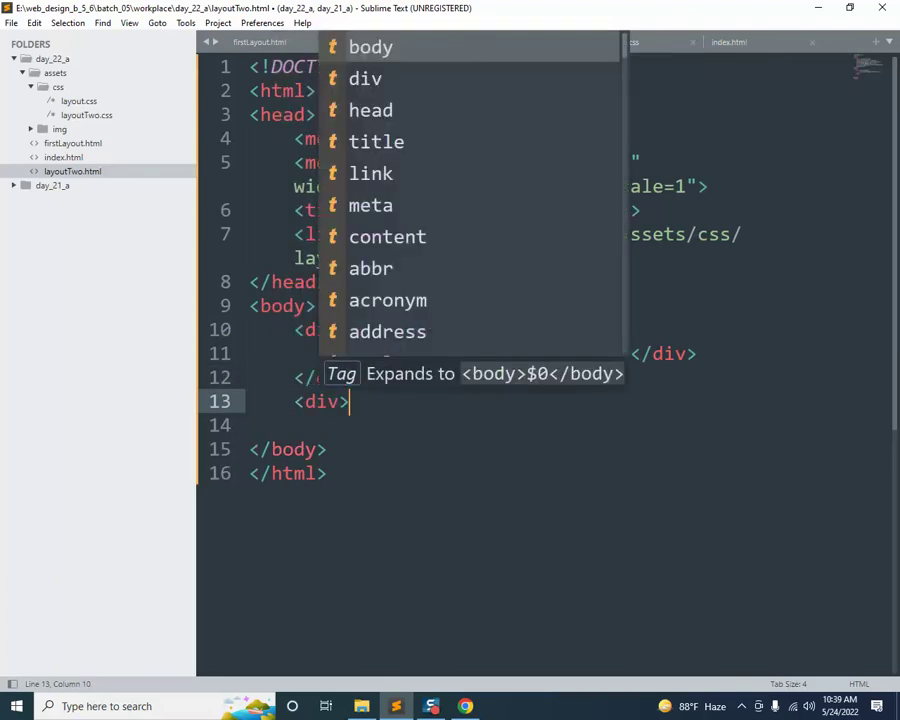
{"action": "key", "text": "Left"}
{"action": "key", "text": "Left"}
{"action": "key", "text": "Left"}
{"action": "key", "text": "Left"}
{"action": "key", "text": "Left"}
{"action": "key", "text": "Left"}
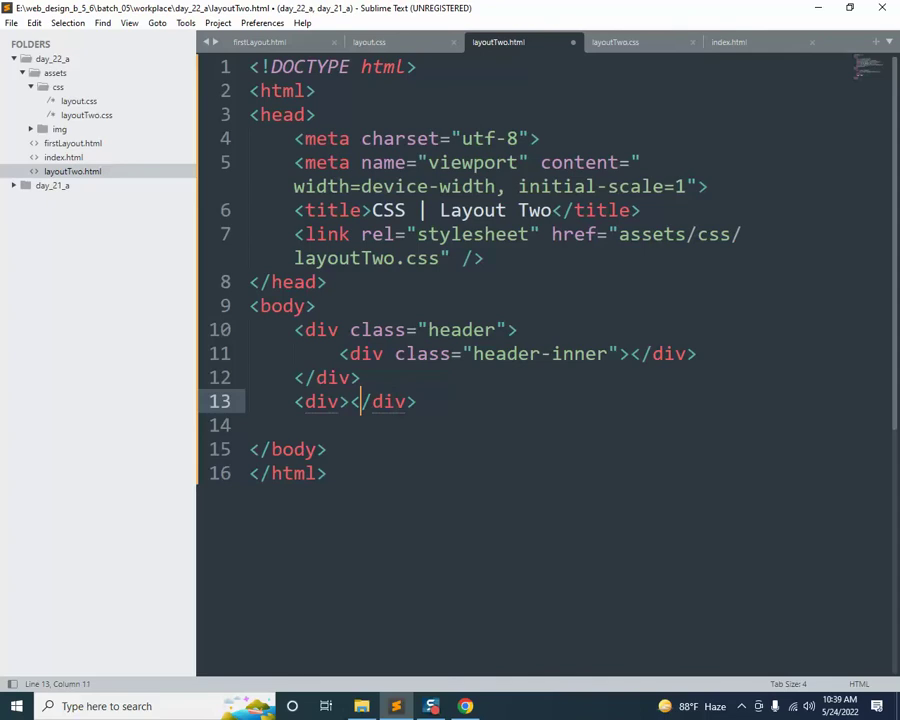
{"action": "key", "text": "Return"}
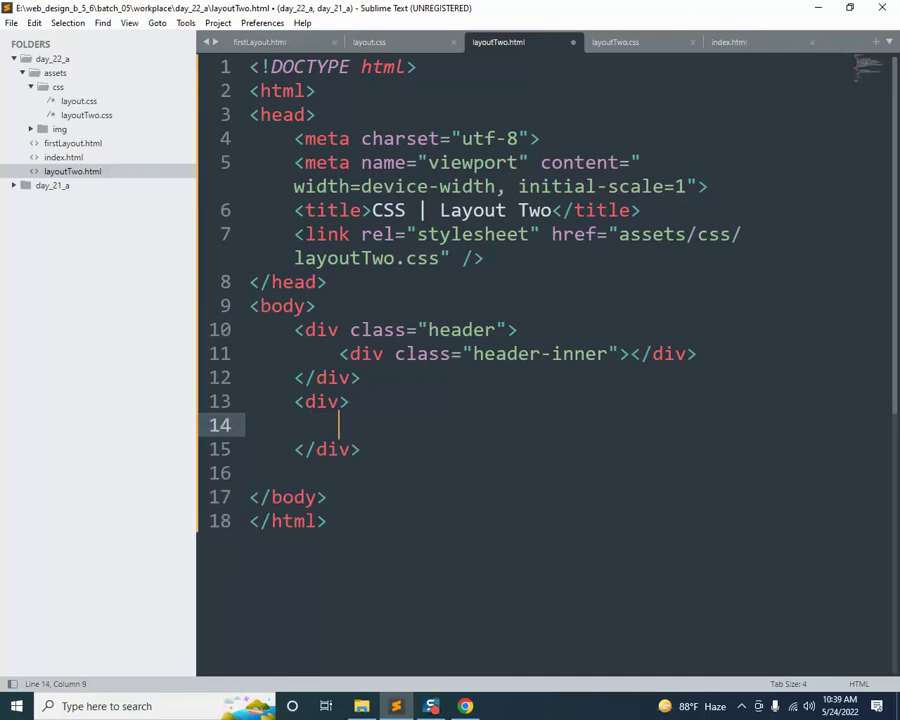
Copy the header-inner div into the new empty div and change the copy's class to nav-inner
{"action": "scroll", "coordinate": [376, 373], "scroll_direction": "down", "scroll_amount": 1}
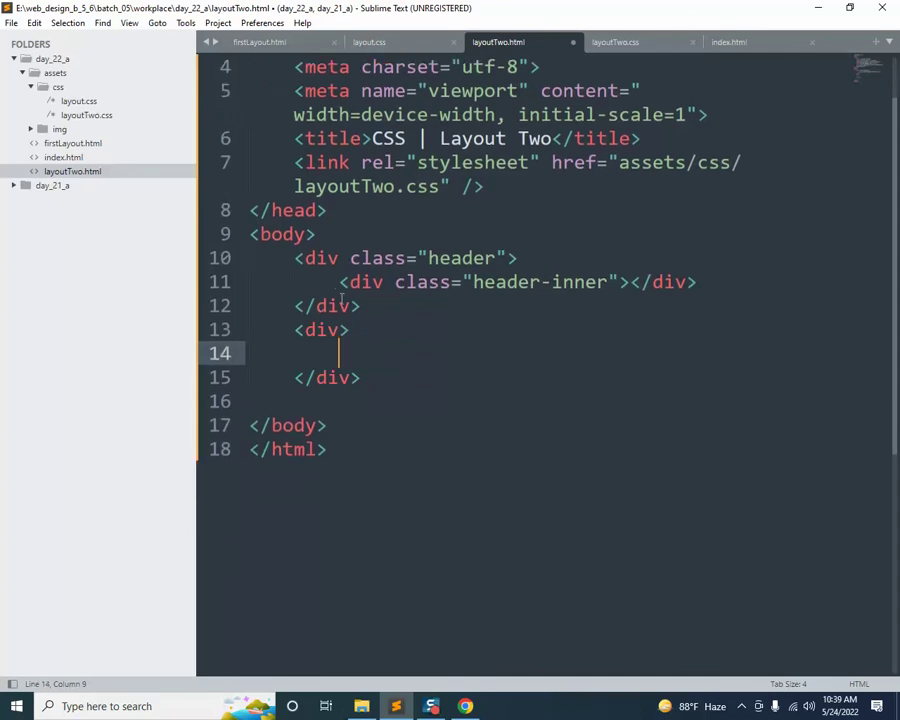
{"action": "left_click_drag", "start_coordinate": [340, 282], "coordinate": [716, 292]}
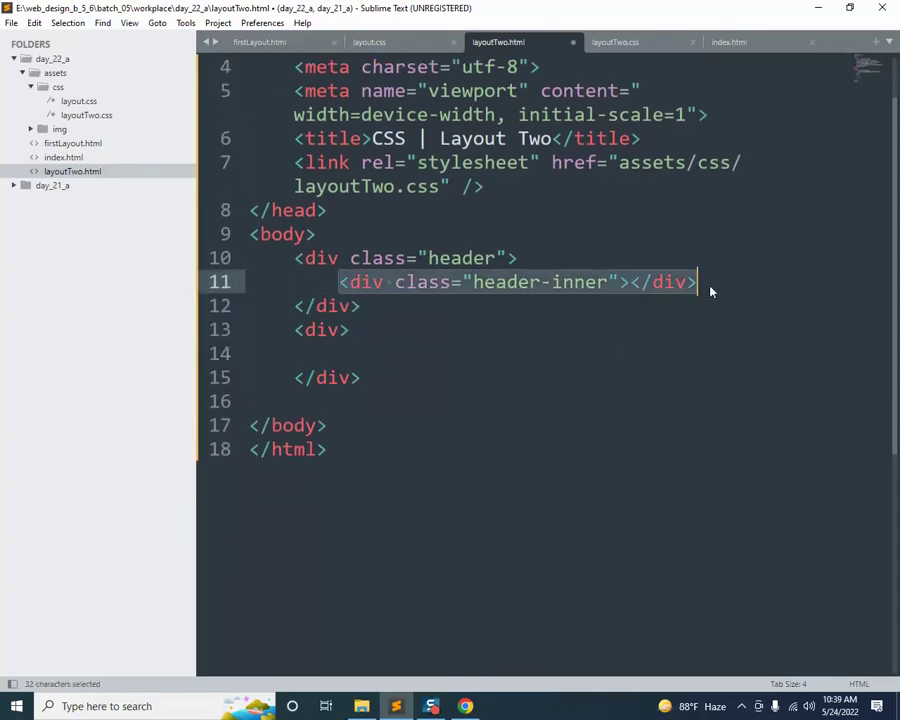
{"action": "key", "text": "ctrl+c"}
{"action": "left_click", "coordinate": [350, 352]}
{"action": "key", "text": "ctrl+v"}
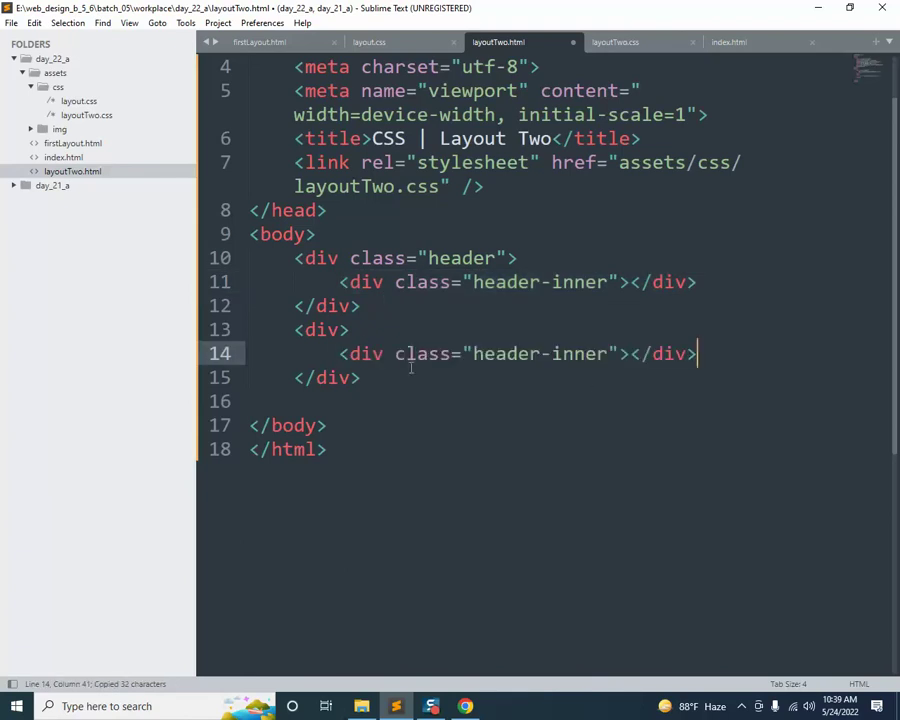
{"action": "left_click_drag", "start_coordinate": [541, 354], "coordinate": [473, 354]}
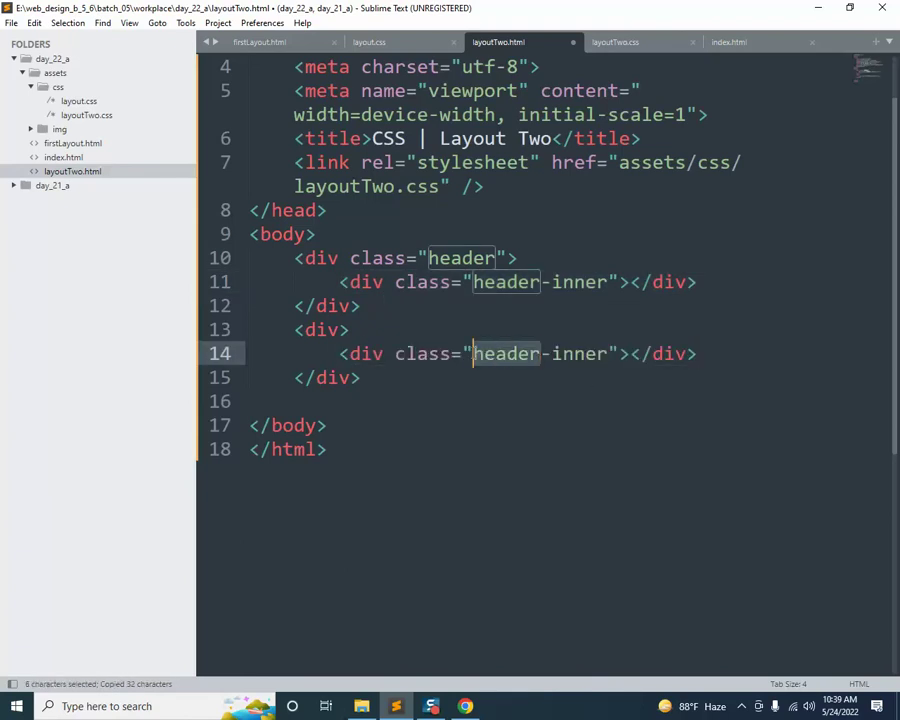
{"action": "type", "text": "nav"}
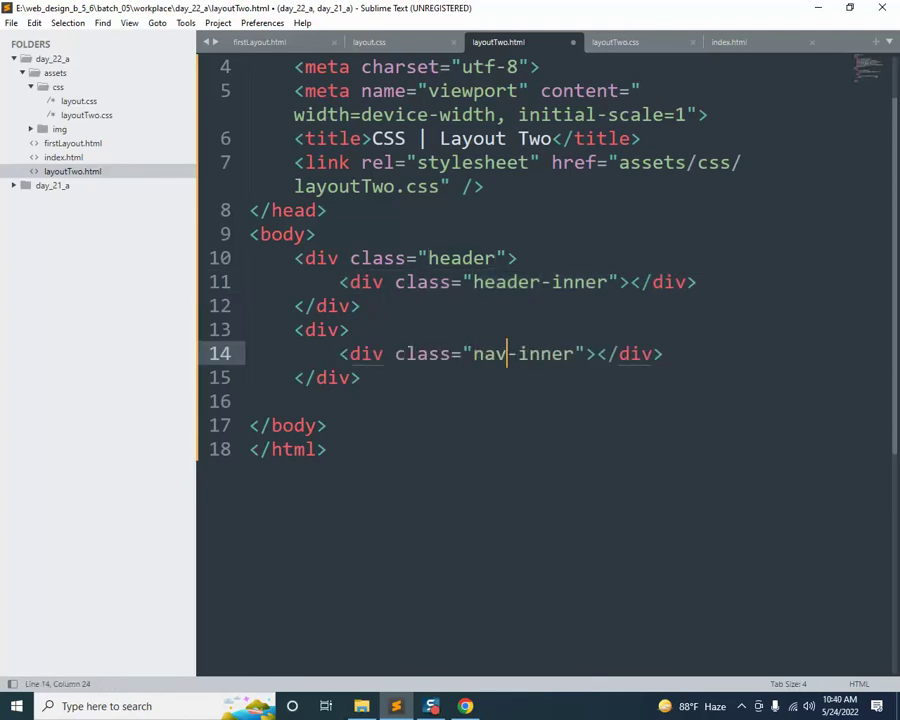
Give the div wrapping nav-inner the class nav and save layoutTwo.html
{"action": "left_click", "coordinate": [346, 330]}
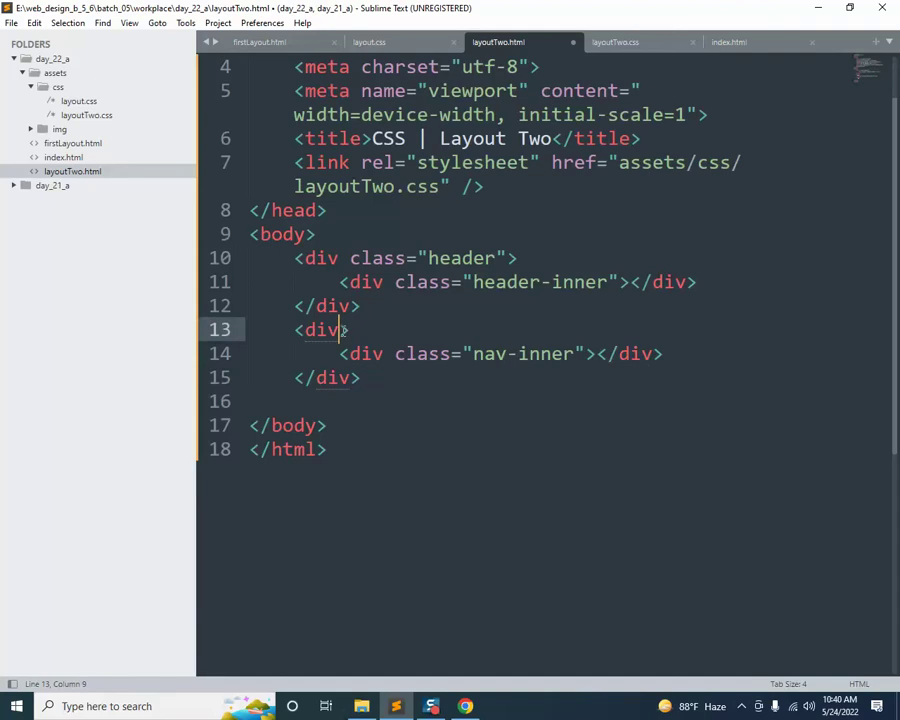
{"action": "type", "text": "class"}
{"action": "key", "text": "Tab"}
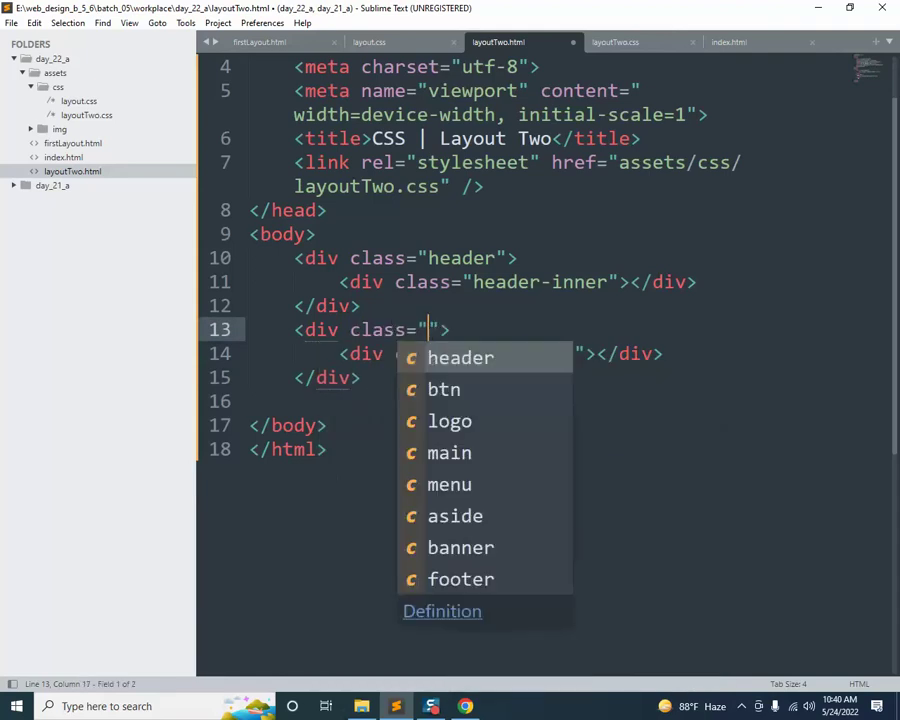
{"action": "type", "text": "nav"}
{"action": "key", "text": "Escape"}
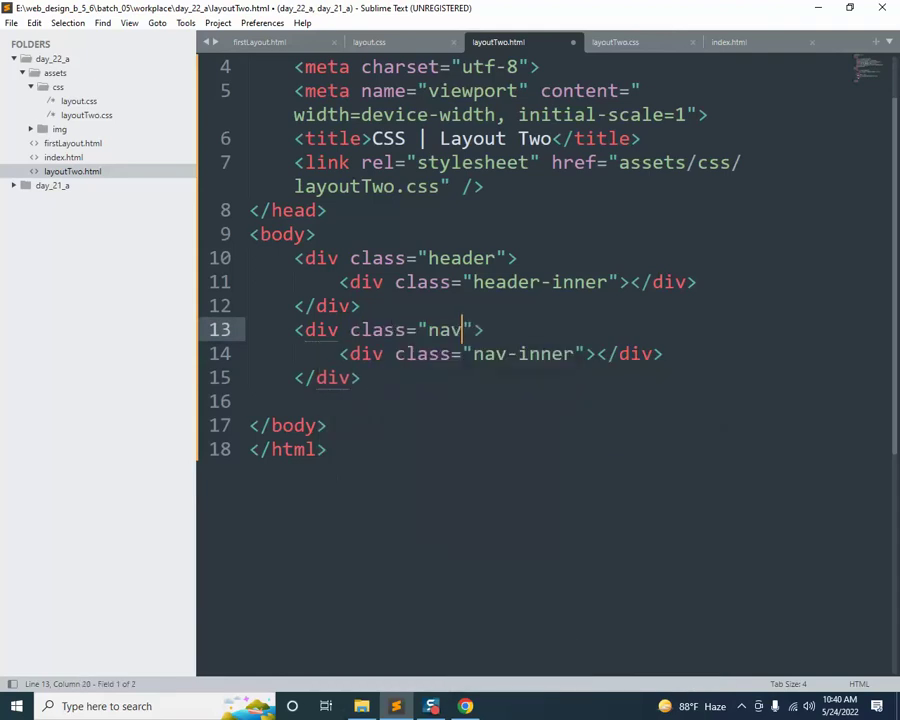
{"action": "key", "text": "ctrl+s"}
{"action": "left_click", "coordinate": [395, 430]}
{"action": "left_click", "coordinate": [416, 399]}
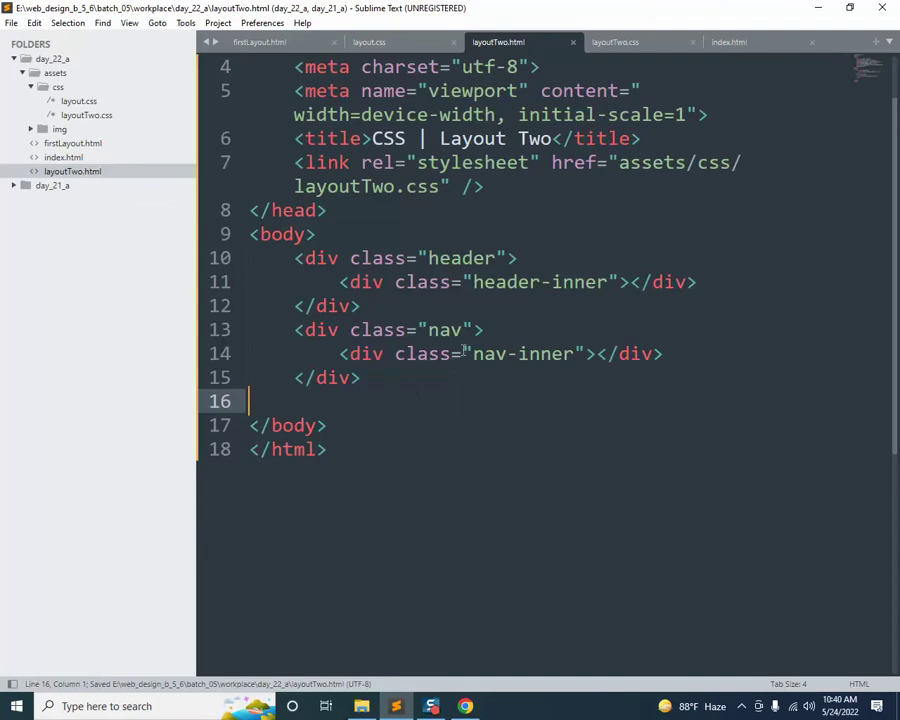
Expand the nav-inner div over several lines and add an empty multi-line ul inside it
{"action": "left_click", "coordinate": [598, 354]}
{"action": "key", "text": "Return"}
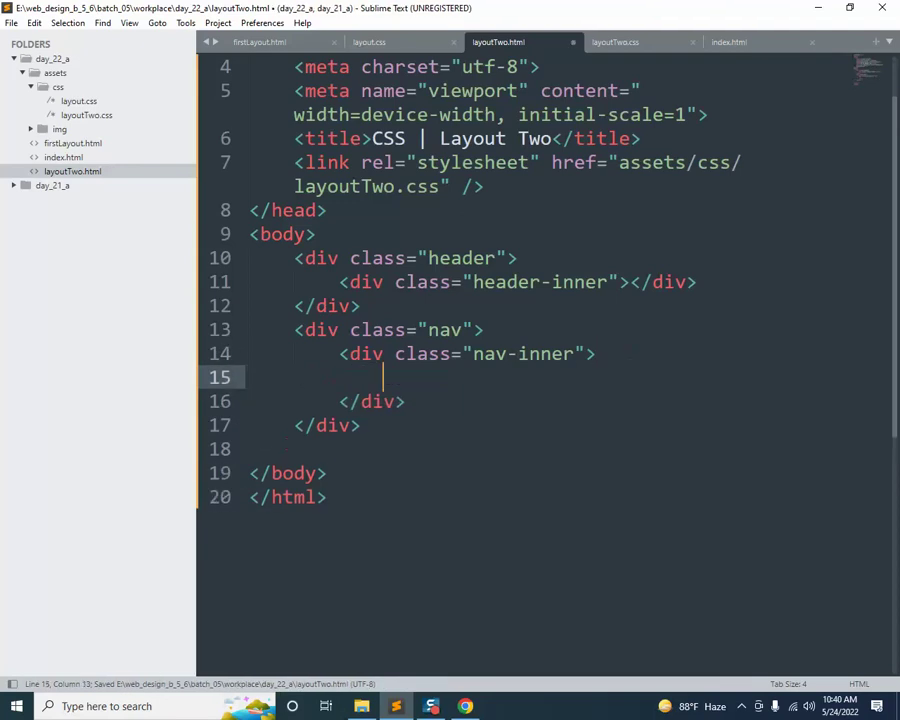
{"action": "type", "text": "<ul>"}
{"action": "key", "text": "ctrl+space"}
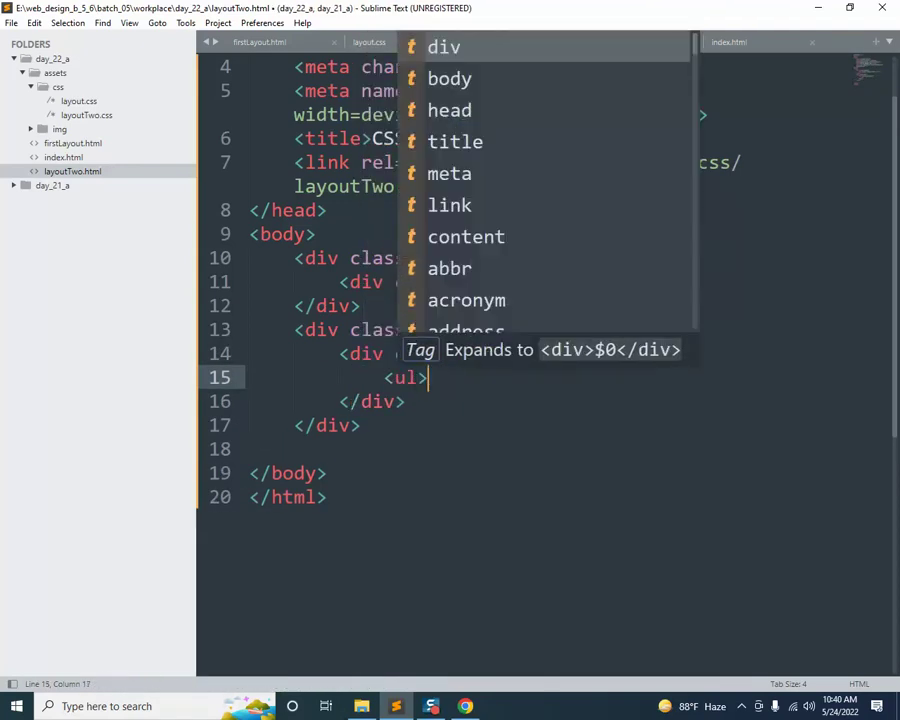
{"action": "type", "text": "</"}
{"action": "key", "text": "Left"}
{"action": "key", "text": "Left"}
{"action": "key", "text": "Left"}
{"action": "key", "text": "Left"}
{"action": "key", "text": "Left"}
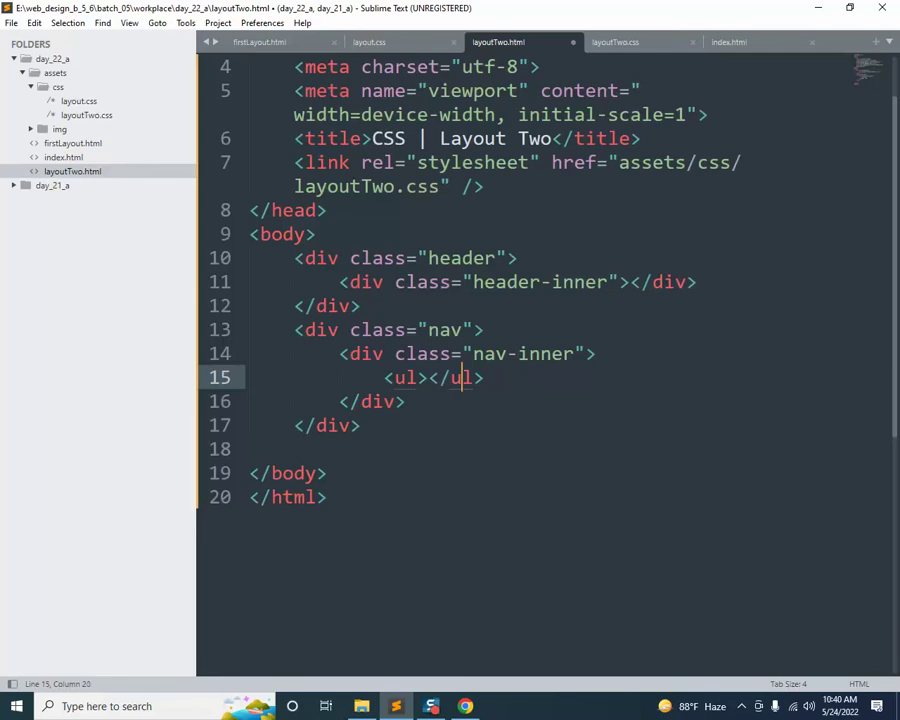
{"action": "key", "text": "Return"}
{"action": "type", "text": "</ul>li"}
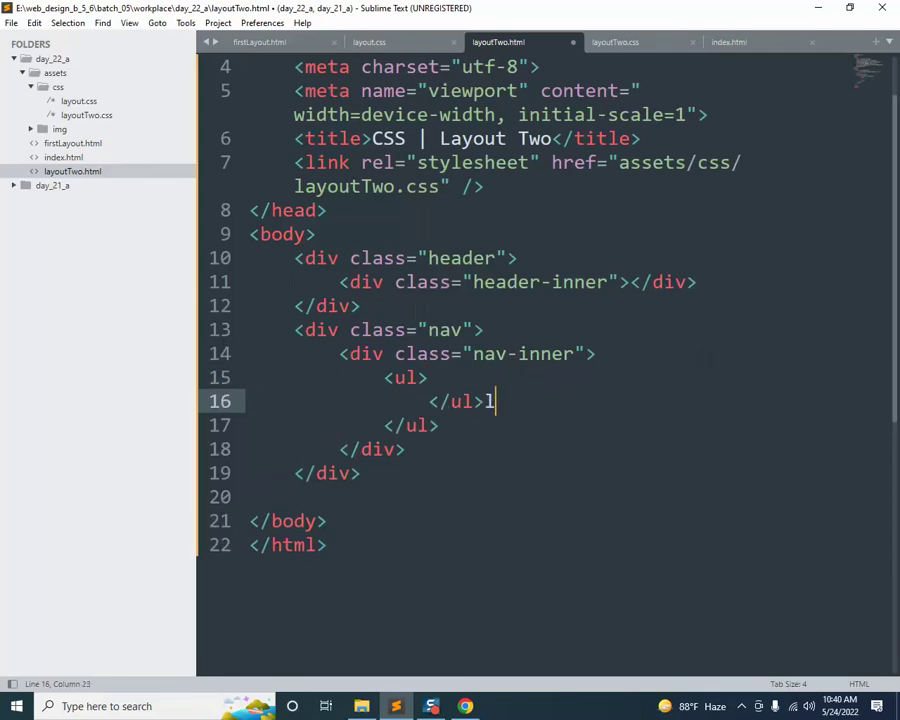
{"action": "key", "text": "BackSpace"}
{"action": "key", "text": "BackSpace"}
{"action": "key", "text": "BackSpace"}
{"action": "key", "text": "BackSpace"}
{"action": "key", "text": "BackSpace"}
{"action": "key", "text": "BackSpace"}
{"action": "key", "text": "BackSpace"}
Add a list item containing an empty anchor element inside the ul
{"action": "type", "text": "<"}
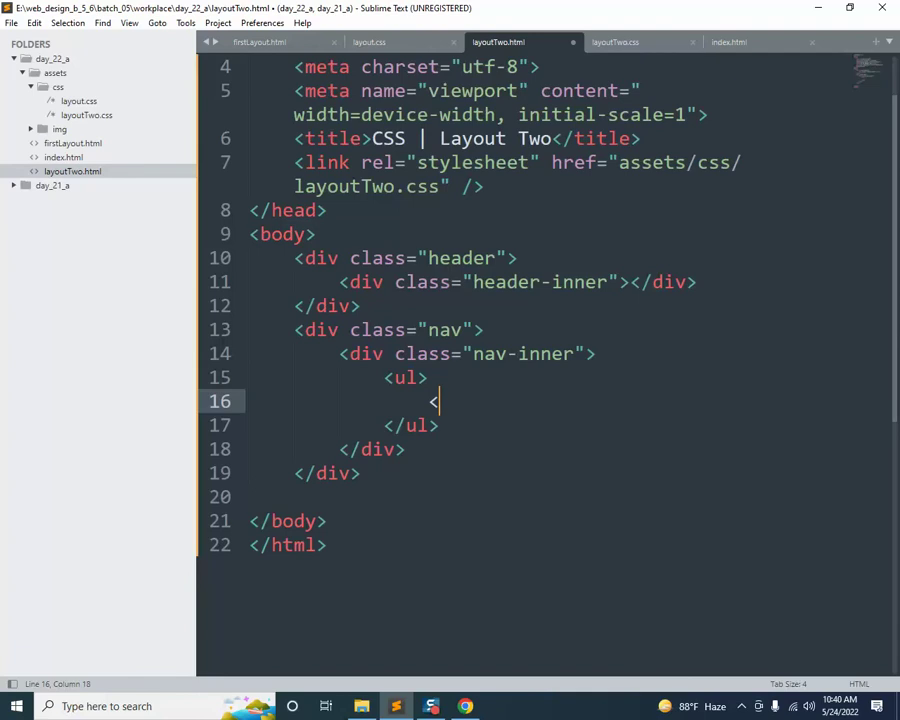
{"action": "type", "text": "li></li>"}
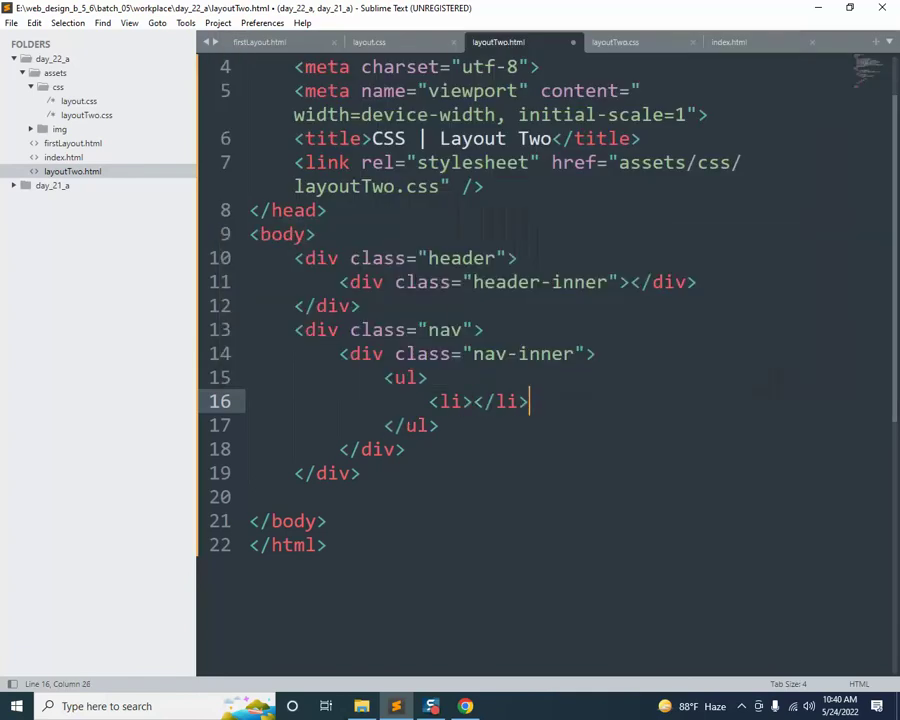
{"action": "key", "text": "BackSpace"}
{"action": "left_click", "coordinate": [474, 401]}
{"action": "type", "text": "<A>"}
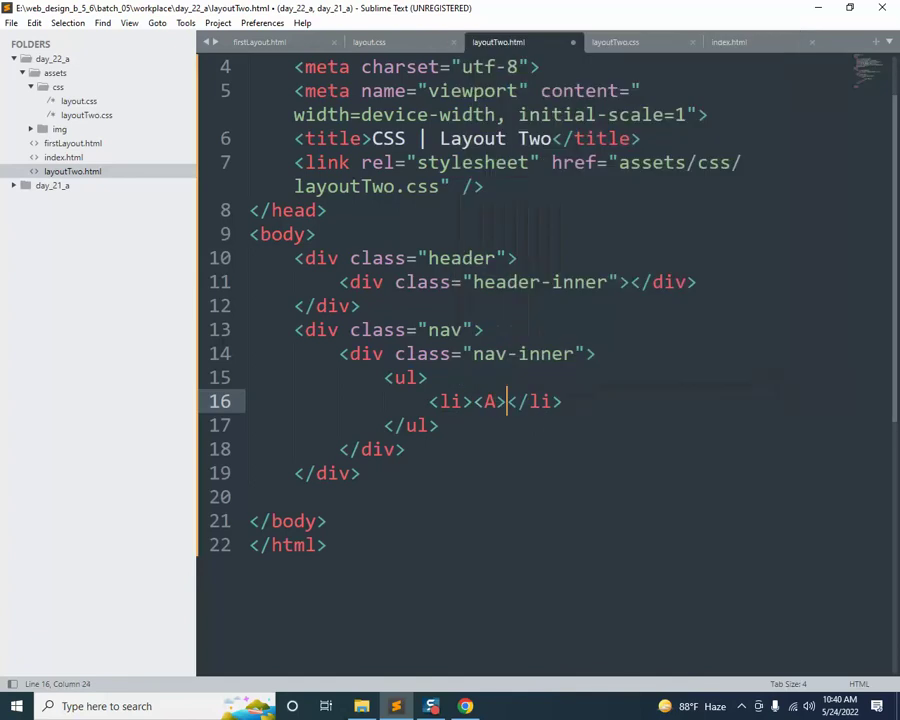
{"action": "key", "text": "BackSpace"}
{"action": "key", "text": "BackSpace"}
{"action": "type", "text": "a"}
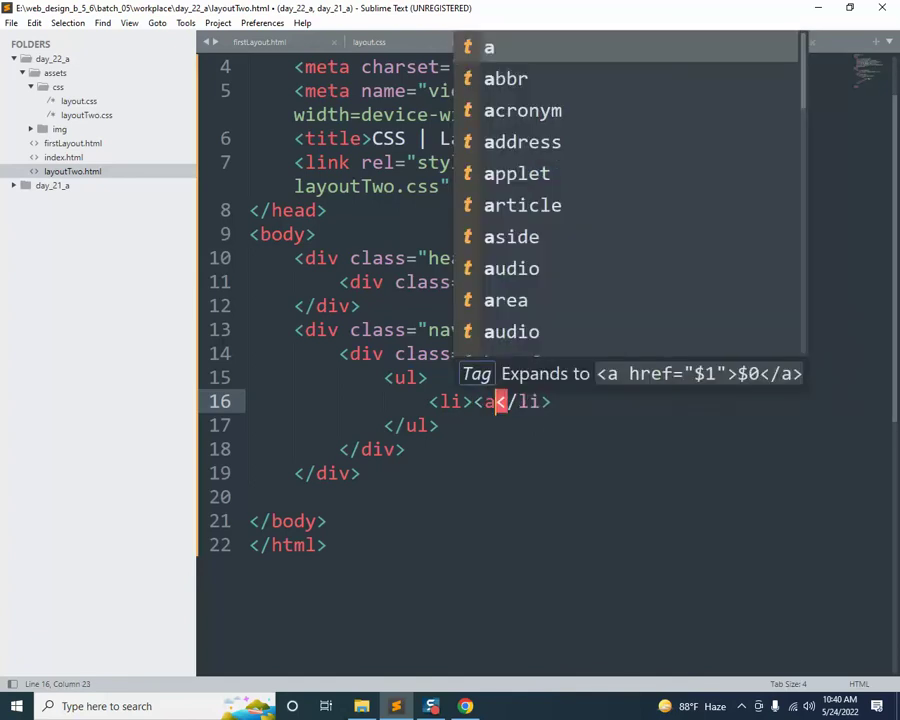
{"action": "type", "text": "></a>"}
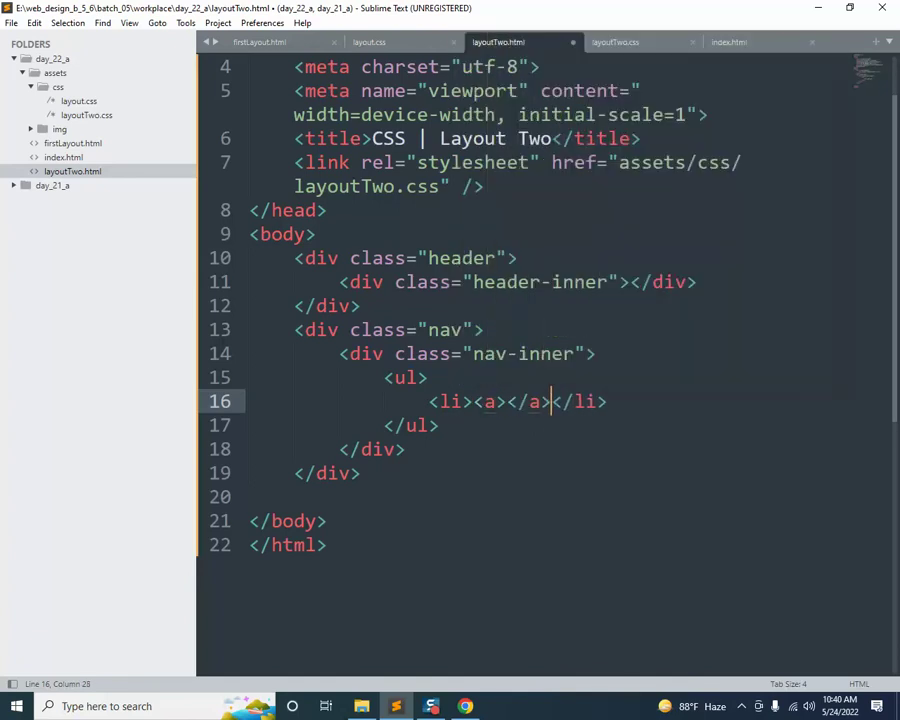
Give the anchor the attribute href="#" and the link text Home
{"action": "key", "text": "Left"}
{"action": "key", "text": "Left"}
{"action": "key", "text": "Left"}
{"action": "key", "text": "Left"}
{"action": "key", "text": "Left"}
{"action": "type", "text": "h"}
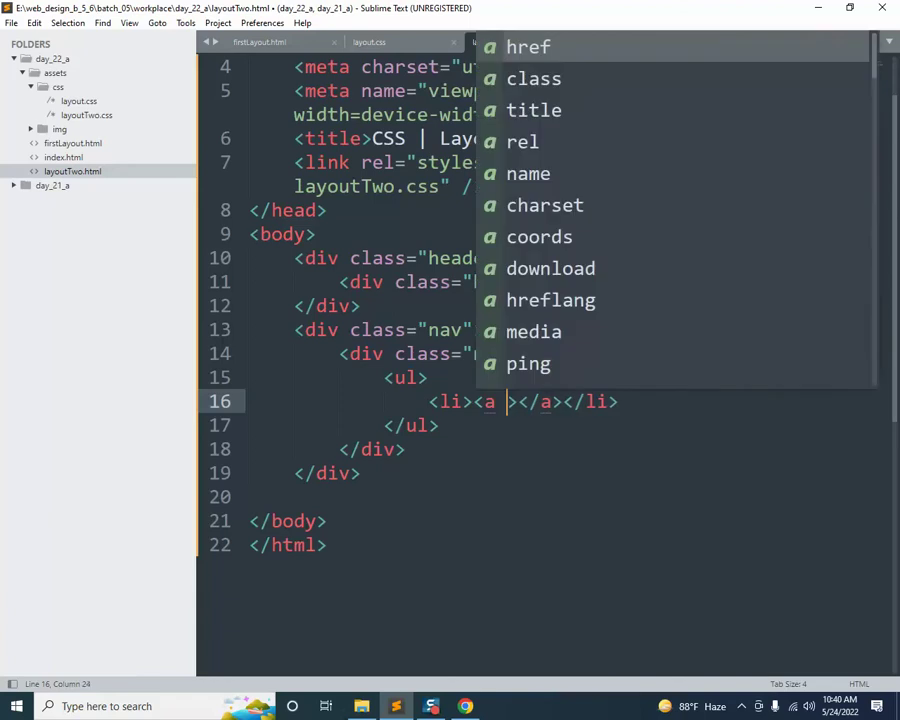
{"action": "key", "text": "Tab"}
{"action": "type", "text": "#"}
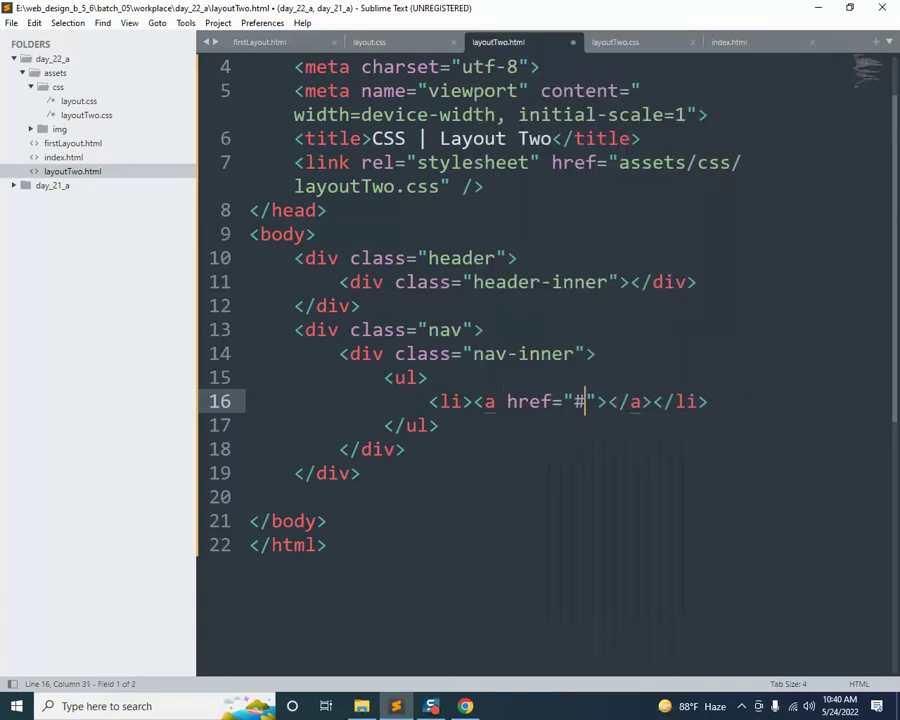
{"action": "key", "text": "Tab"}
{"action": "type", "text": "Home"}
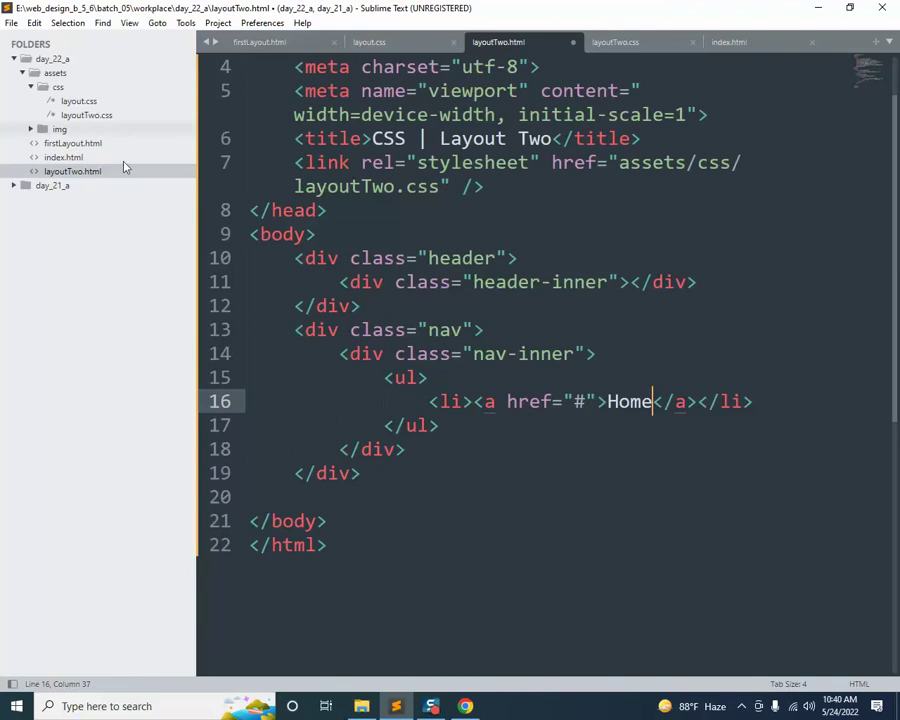
Insert the comment <!-- header part start--> directly after the opening body tag, above the header div
{"action": "left_click", "coordinate": [320, 235]}
{"action": "key", "text": "Return"}
{"action": "type", "text": "<"}
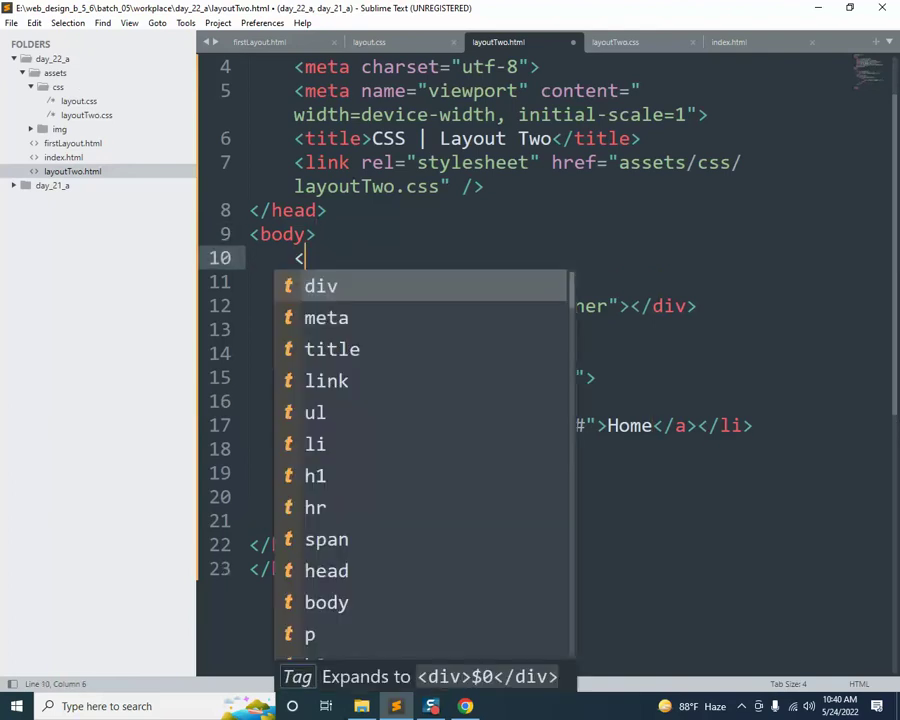
{"action": "type", "text": "!-- "}
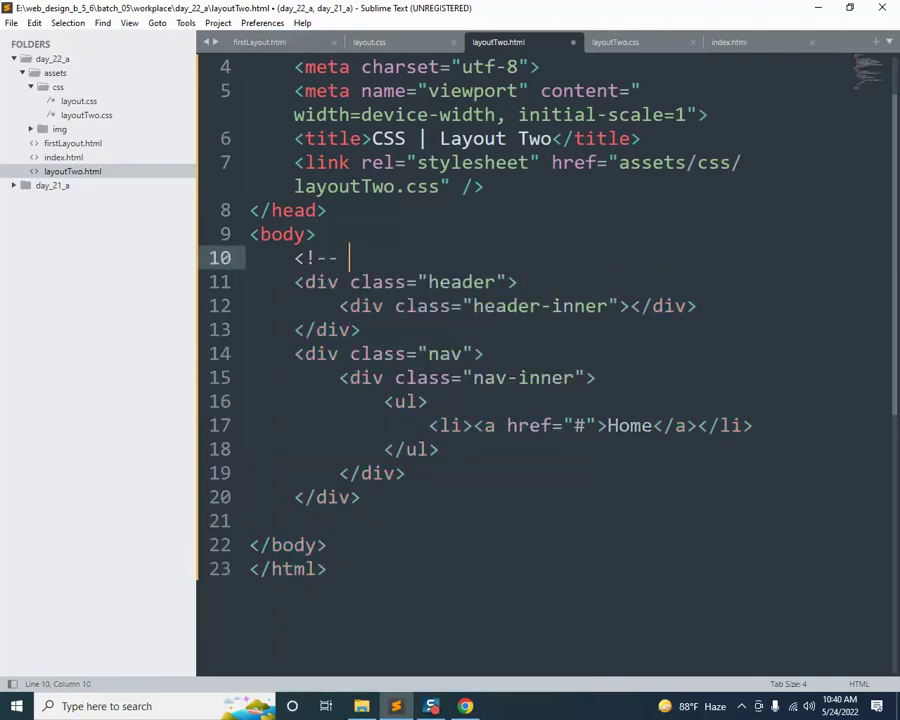
{"action": "type", "text": "head"}
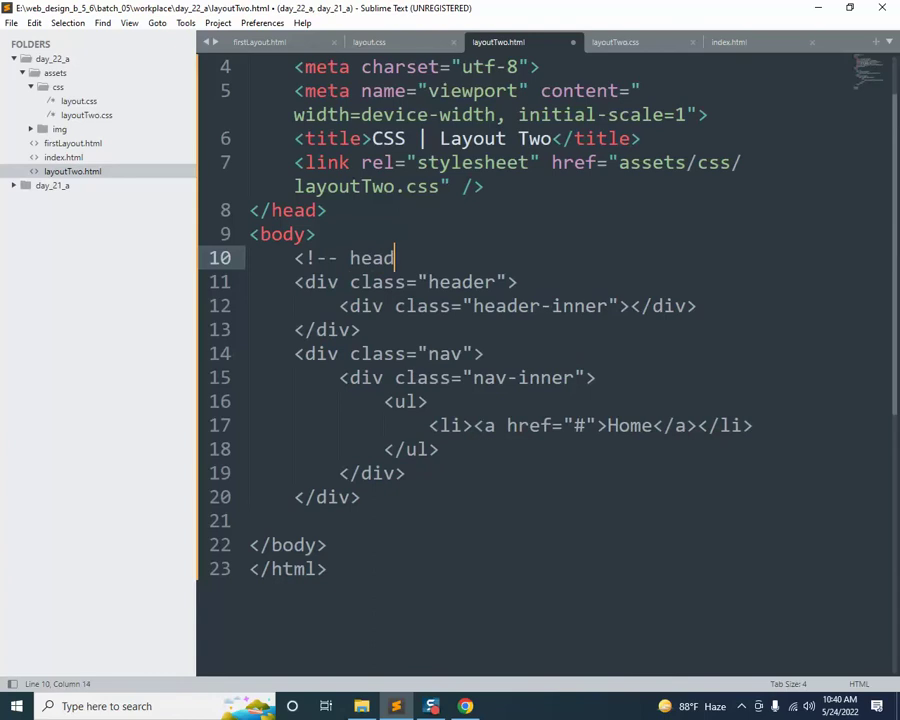
{"action": "type", "text": "er part"}
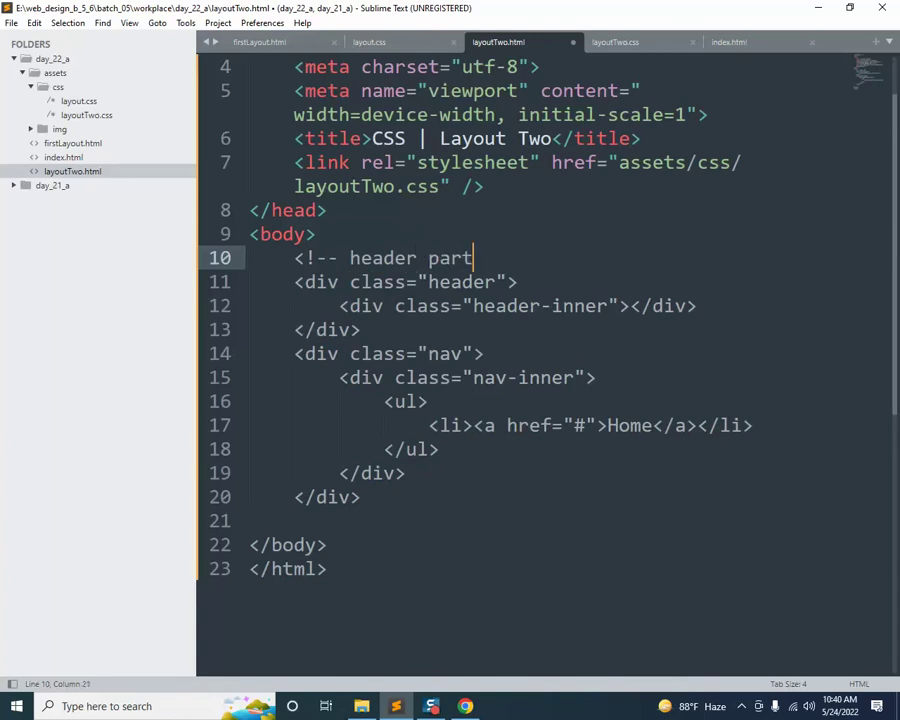
{"action": "type", "text": " start"}
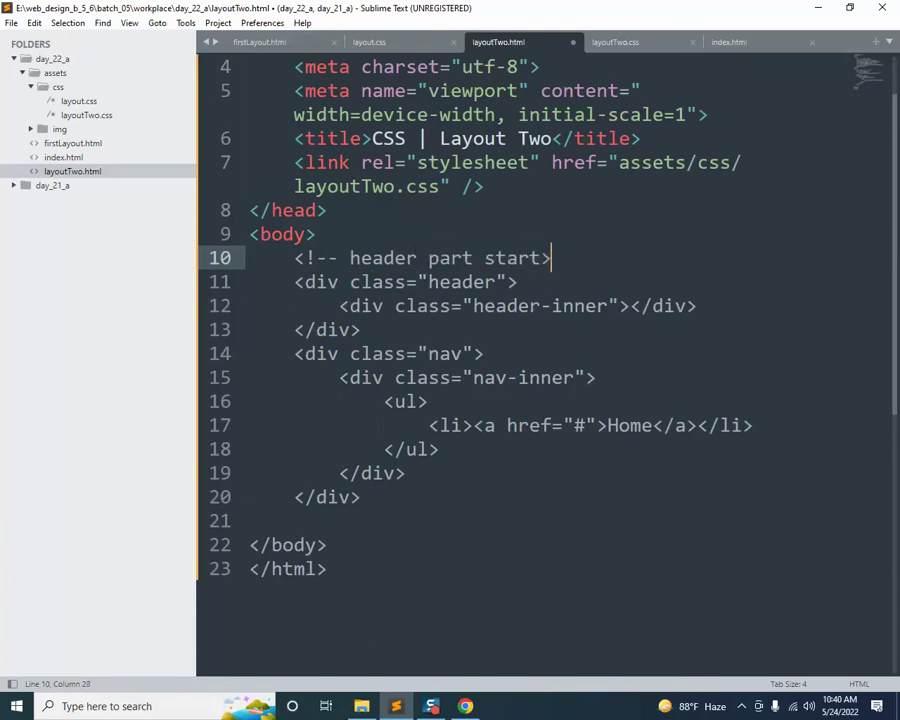
{"action": "type", "text": "-->"}
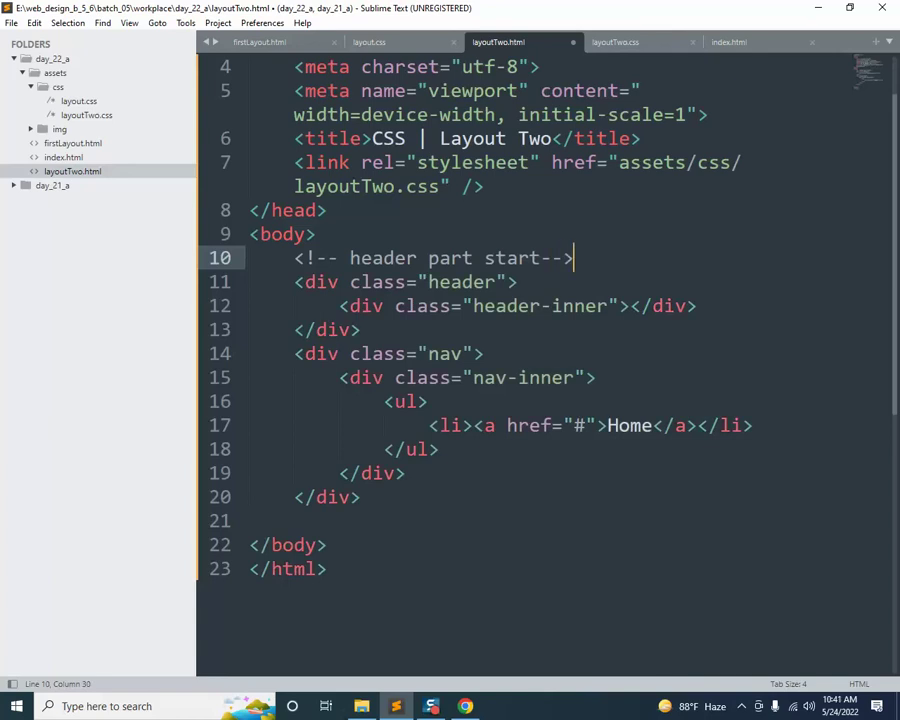
Copy the header start comment below the header's closing div and change its wording to header part end
{"action": "left_click_drag", "start_coordinate": [295, 258], "coordinate": [586, 251]}
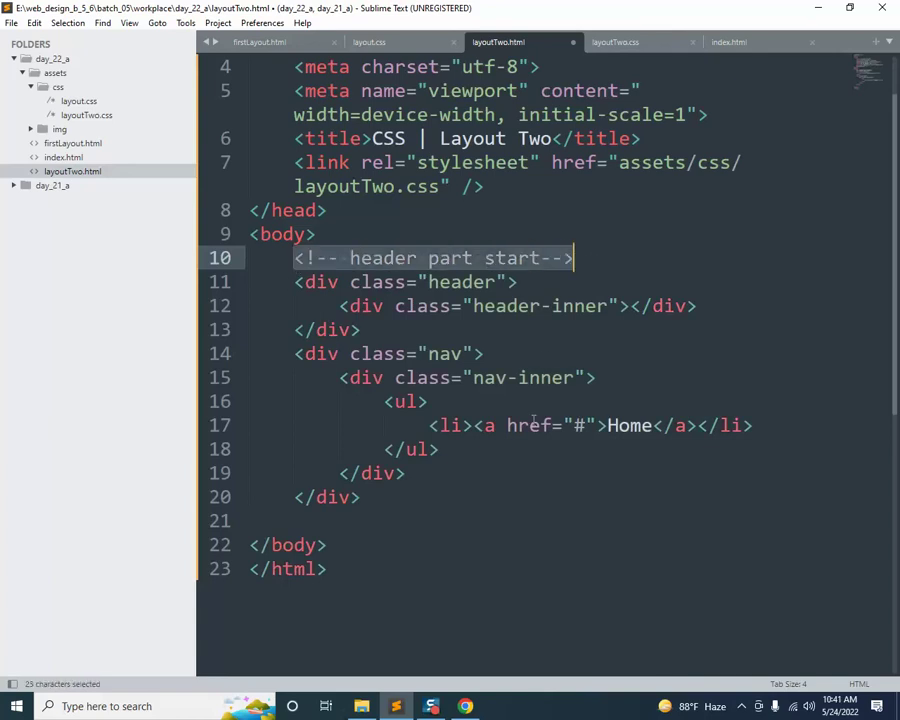
{"action": "key", "text": "ctrl+c"}
{"action": "left_click", "coordinate": [357, 329]}
{"action": "key", "text": "Return"}
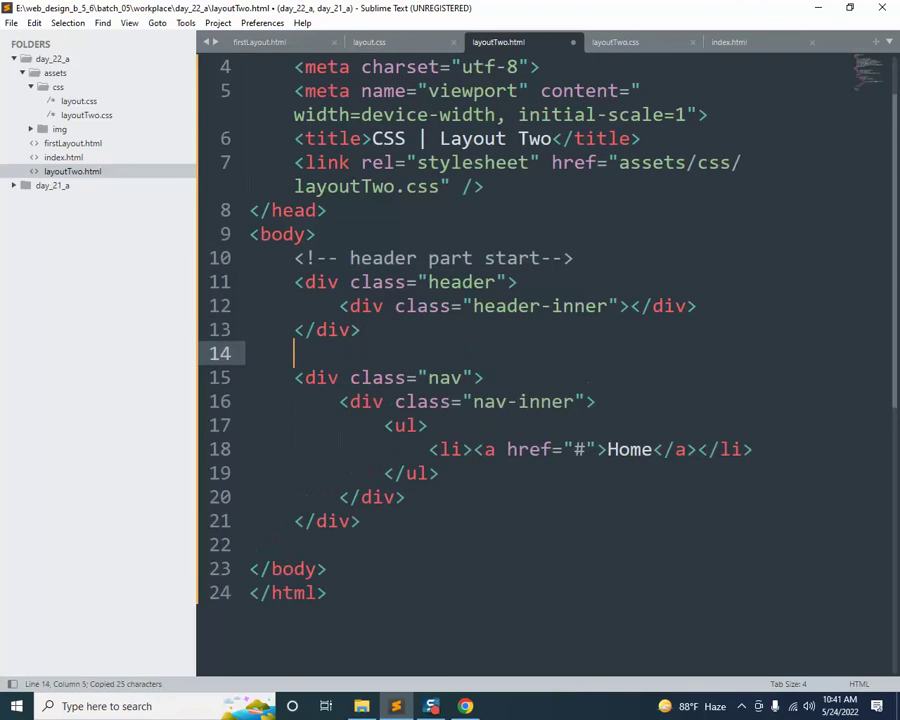
{"action": "key", "text": "ctrl+v"}
{"action": "double_click", "coordinate": [518, 353]}
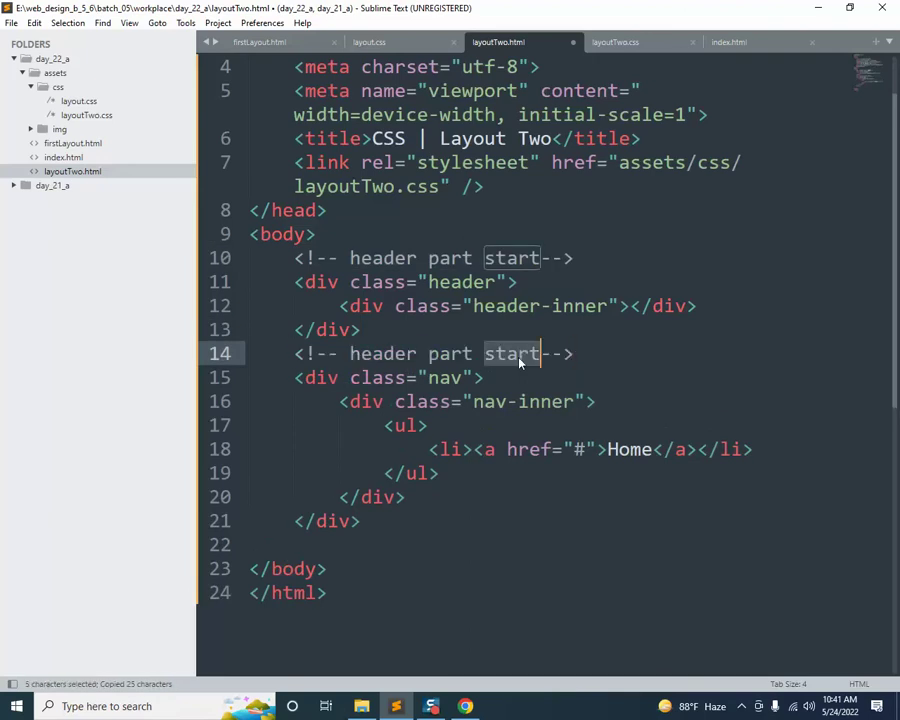
{"action": "type", "text": "end"}
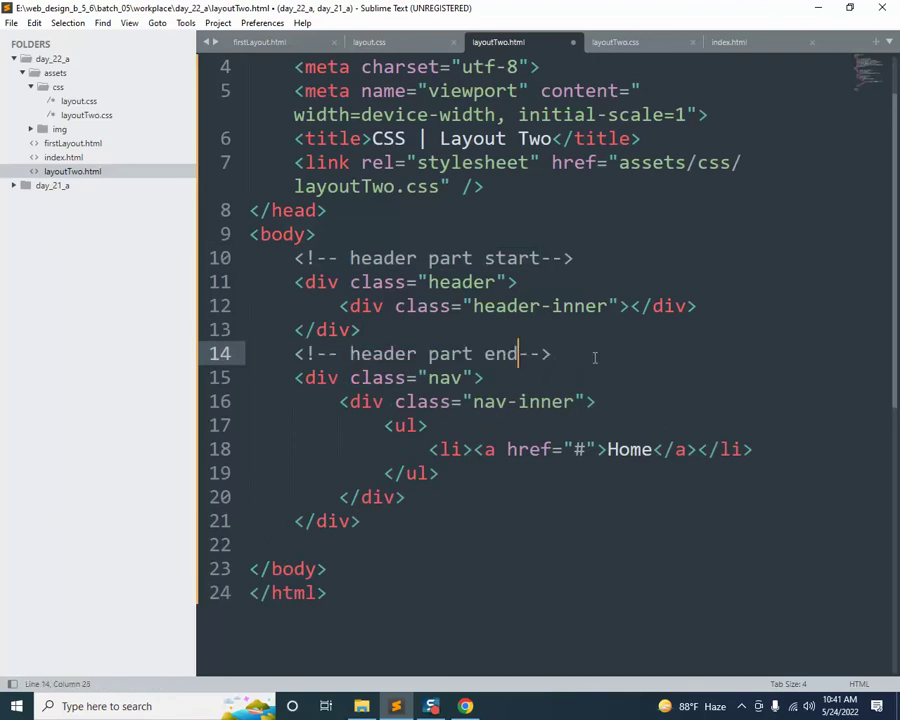
Add another copy of the comment above the nav div, reworded as nav part start
{"action": "left_click", "coordinate": [583, 353]}
{"action": "key", "text": "Return"}
{"action": "key", "text": "ctrl+v"}
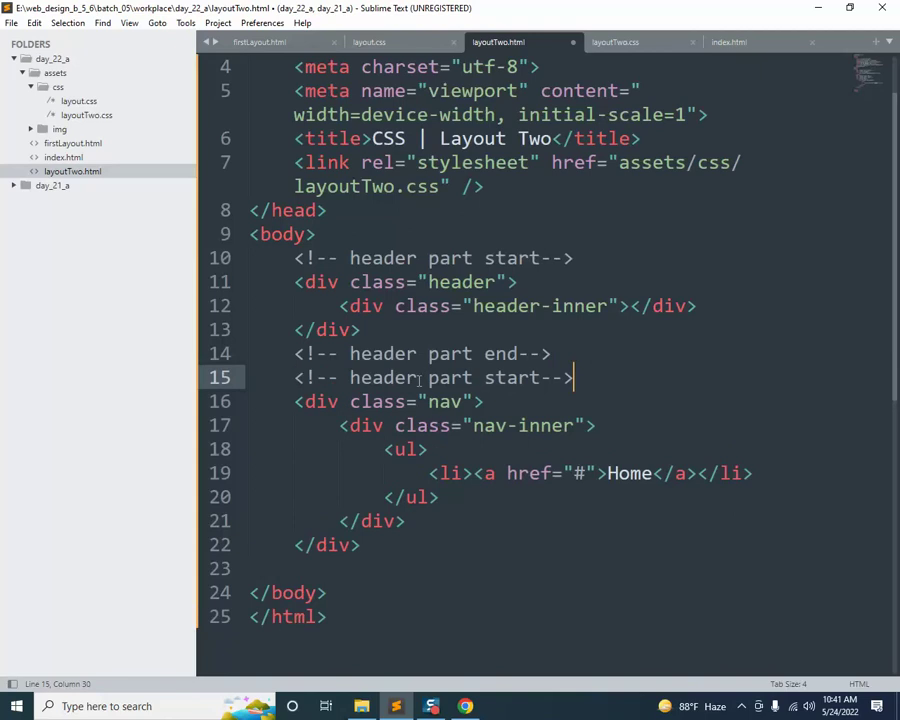
{"action": "left_click_drag", "start_coordinate": [418, 377], "coordinate": [352, 380]}
{"action": "type", "text": "nav"}
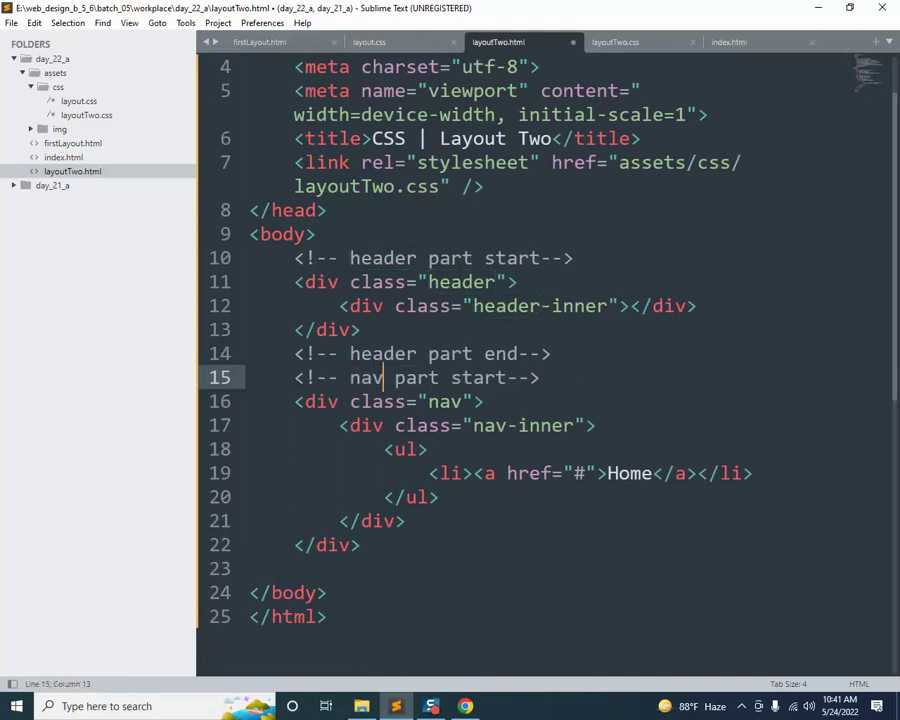
Paste the header start comment below the nav's closing div and remove the words header and start from it
{"action": "left_click", "coordinate": [378, 544]}
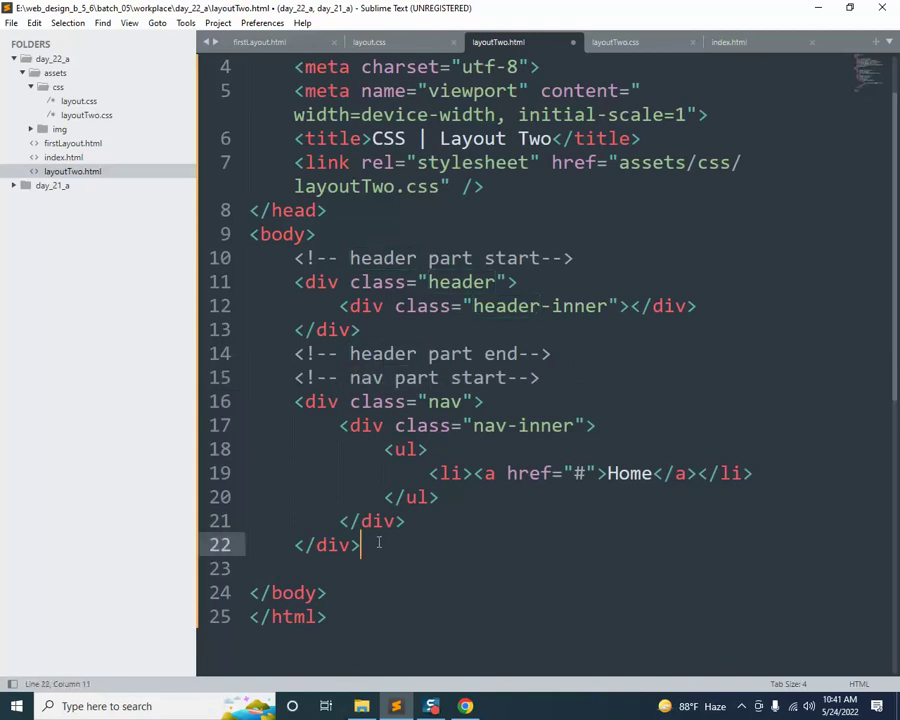
{"action": "key", "text": "Return"}
{"action": "key", "text": "ctrl+v"}
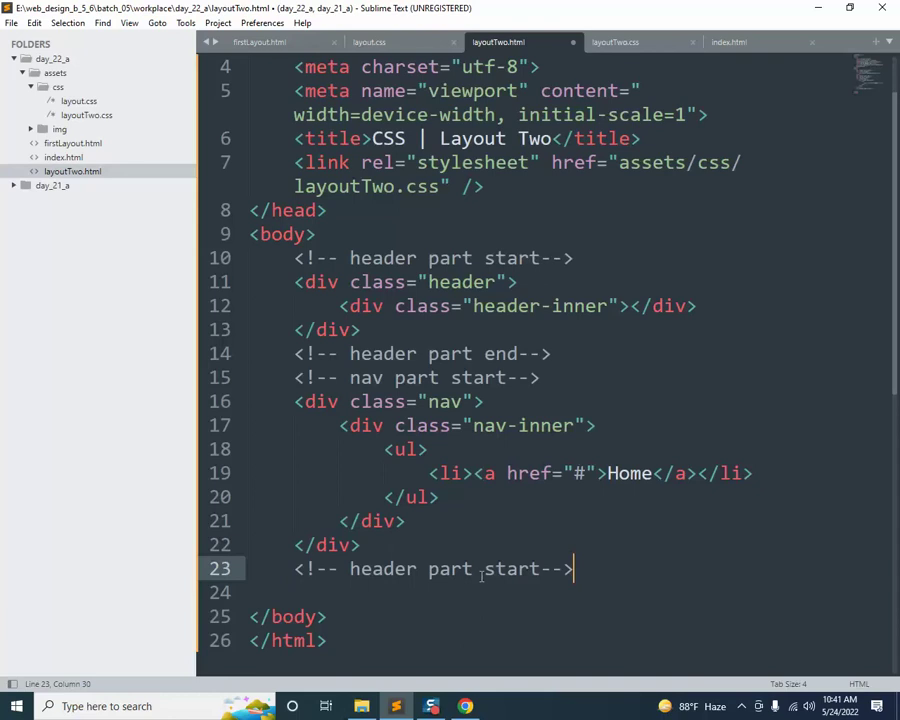
{"action": "double_click", "coordinate": [400, 569]}
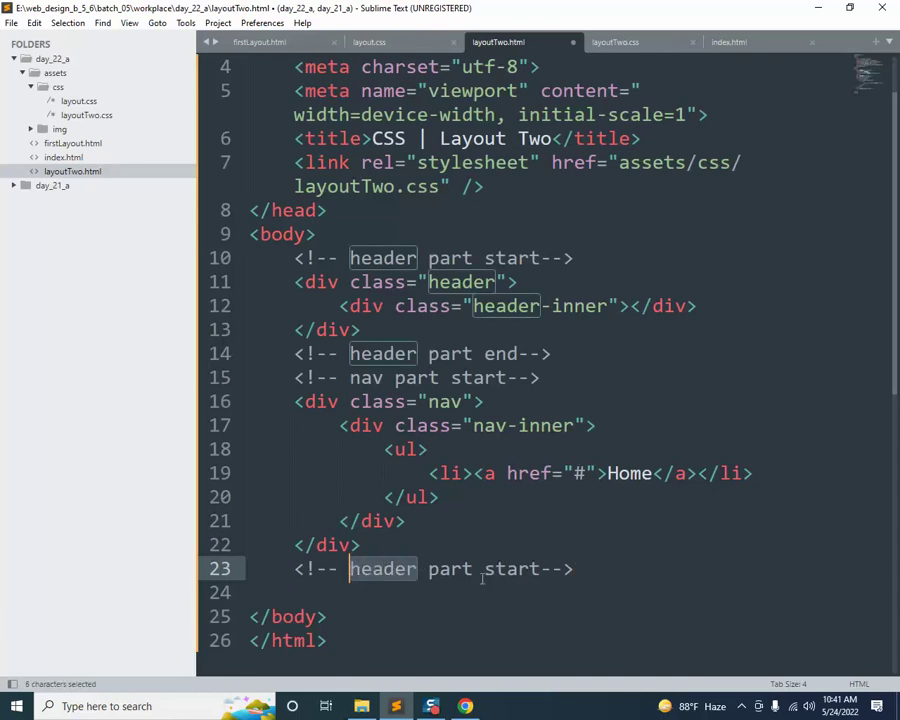
{"action": "double_click", "coordinate": [515, 569], "text": "ctrl"}
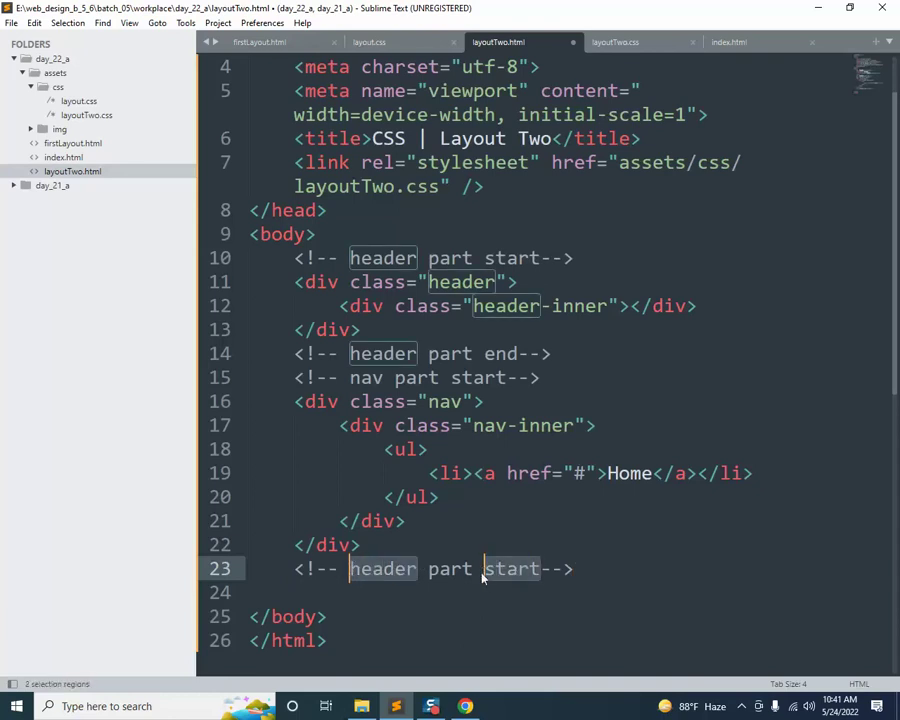
{"action": "key", "text": "BackSpace"}
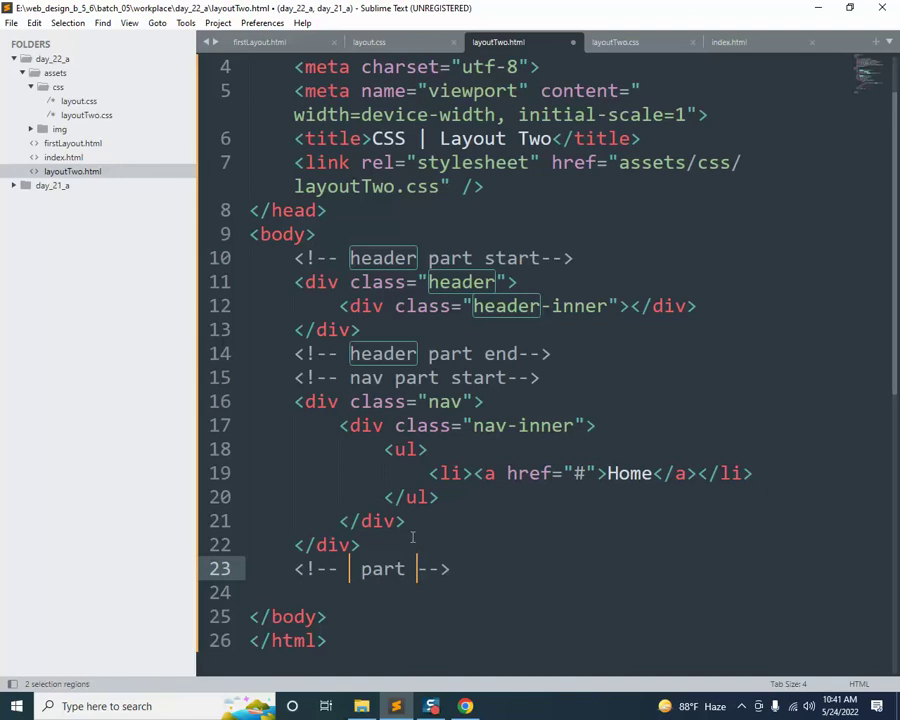
Complete the comment below the nav div with the words nav and end around part, and save layoutTwo.html
{"action": "left_click", "coordinate": [412, 592]}
{"action": "left_click", "coordinate": [340, 569]}
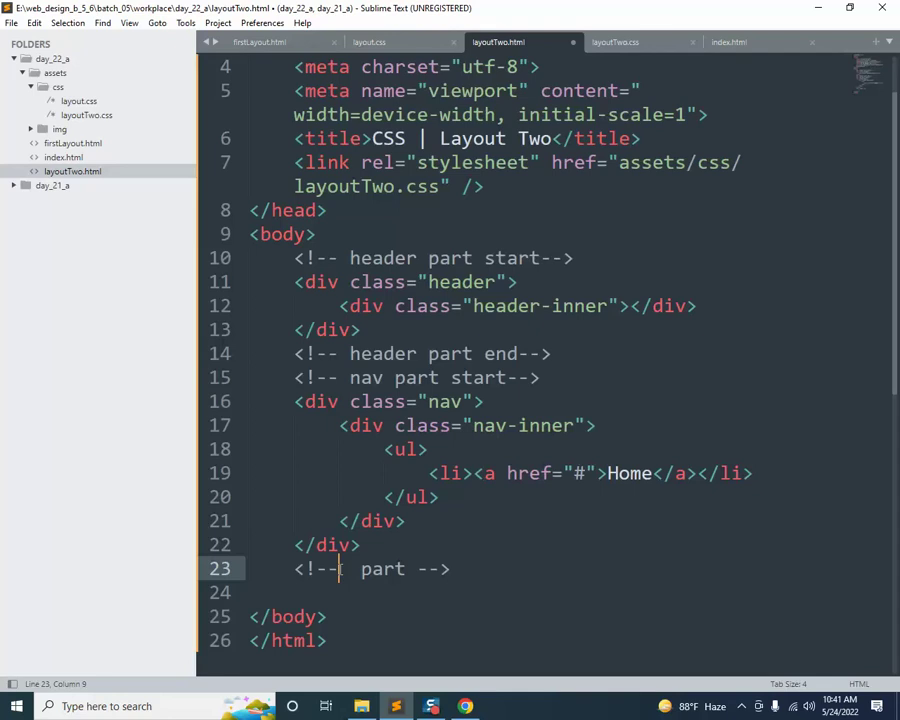
{"action": "type", "text": "nav"}
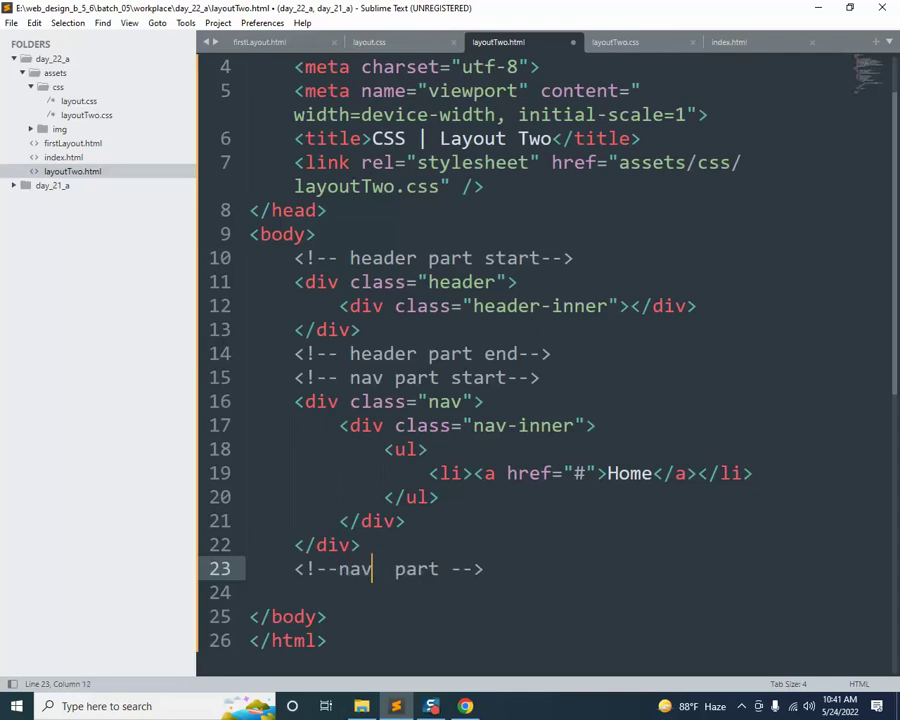
{"action": "key", "text": "Right"}
{"action": "key", "text": "Right"}
{"action": "key", "text": "Right"}
{"action": "key", "text": "Right"}
{"action": "key", "text": "Right"}
{"action": "key", "text": "Right"}
{"action": "key", "text": "Right"}
{"action": "type", "text": "end"}
{"action": "key", "text": "ctrl+s"}
Insert a blank line between the header part end comment and the nav part start comment
{"action": "scroll", "coordinate": [515, 500], "scroll_direction": "down", "scroll_amount": 2}
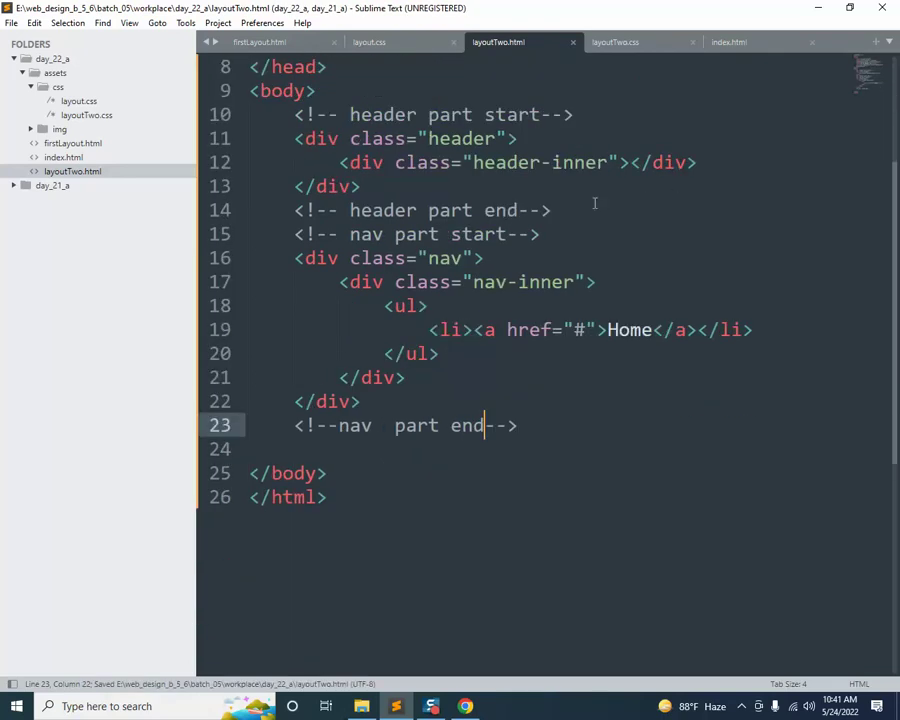
{"action": "left_click", "coordinate": [560, 208]}
{"action": "key", "text": "Return"}
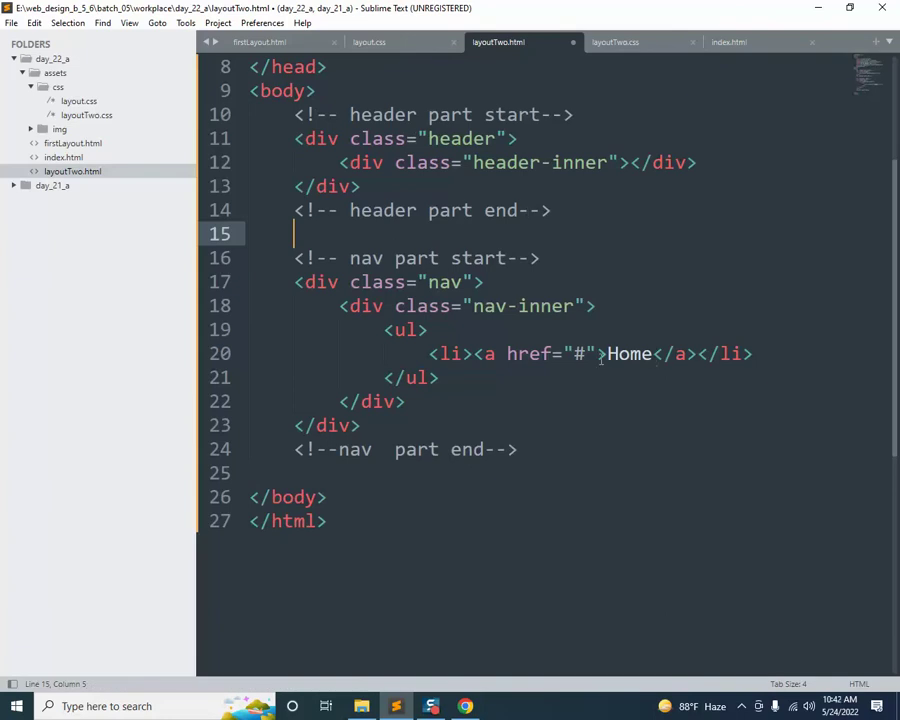
Duplicate the Home list item in the nav list and change the copy's link text to About
{"action": "left_click", "coordinate": [652, 356]}
{"action": "key", "text": "ctrl+shift+d"}
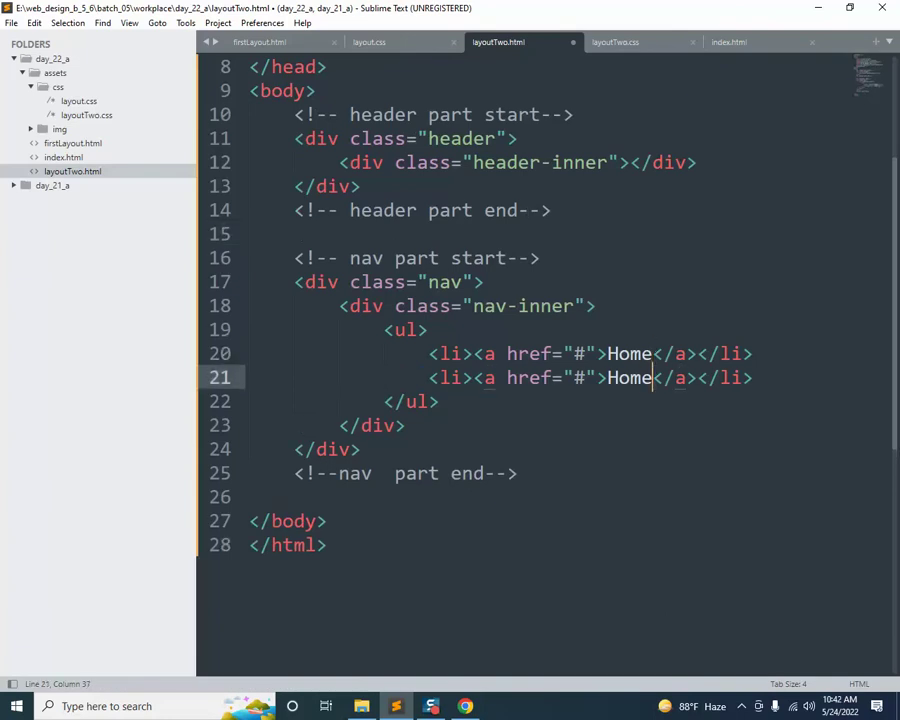
{"action": "key", "text": "BackSpace"}
{"action": "key", "text": "BackSpace"}
{"action": "key", "text": "BackSpace"}
{"action": "key", "text": "BackSpace"}
{"action": "type", "text": "Ab"}
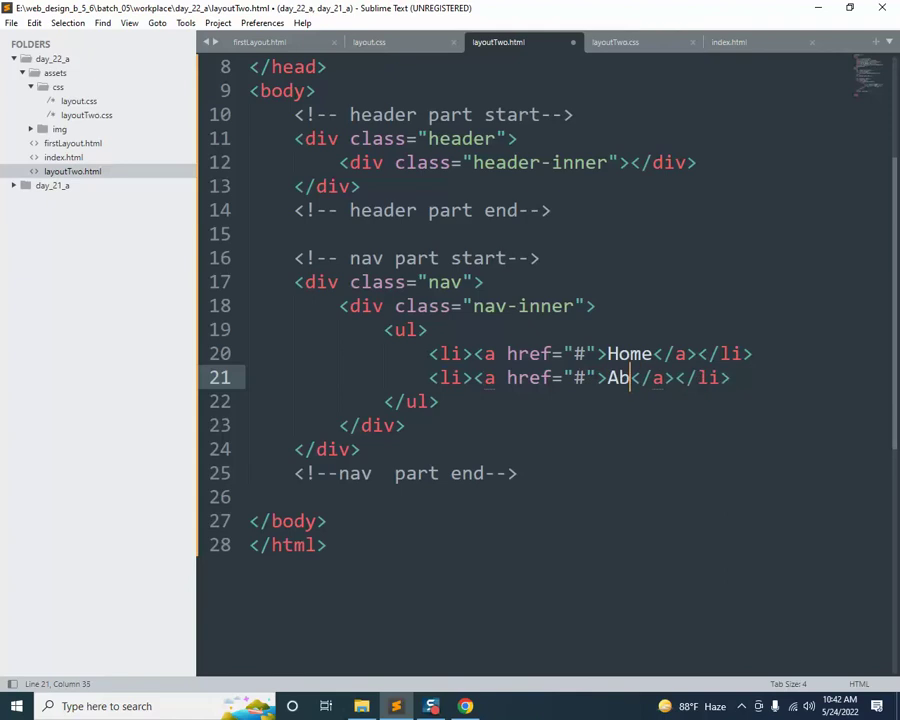
{"action": "type", "text": "out"}
Duplicate the About list item and change the copy's link text to Service
{"action": "key", "text": "ctrl+shift+d"}
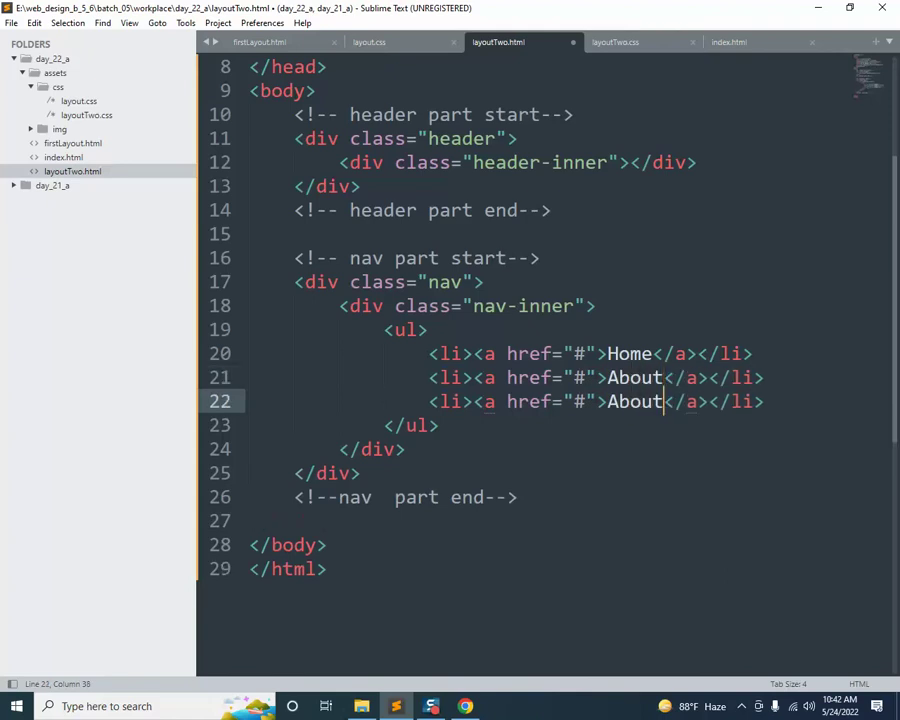
{"action": "key", "text": "BackSpace"}
{"action": "key", "text": "BackSpace"}
{"action": "key", "text": "BackSpace"}
{"action": "key", "text": "BackSpace"}
{"action": "key", "text": "BackSpace"}
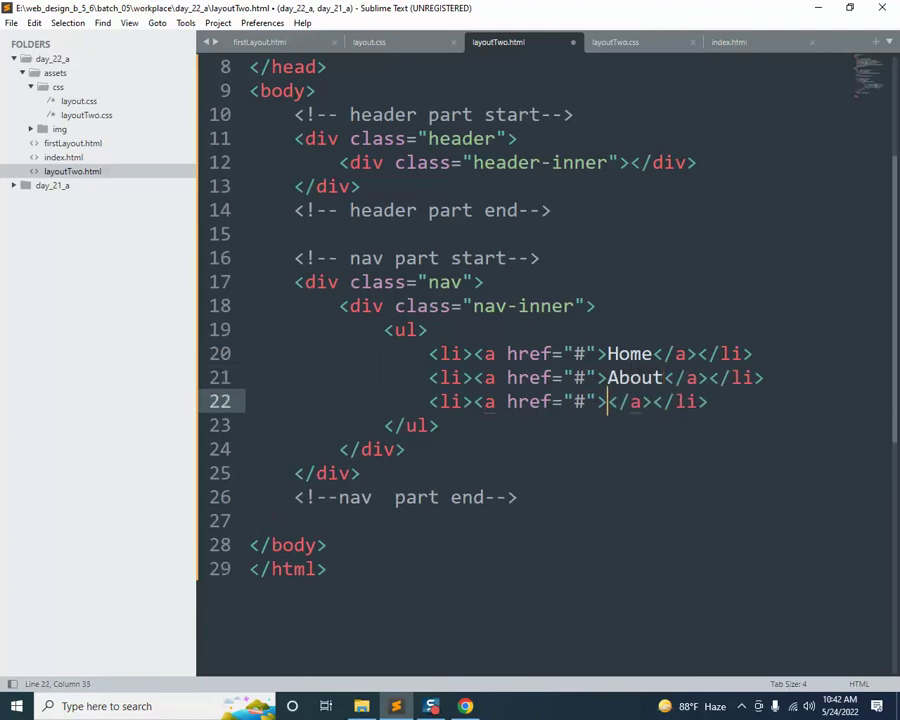
{"action": "type", "text": "Servic"}
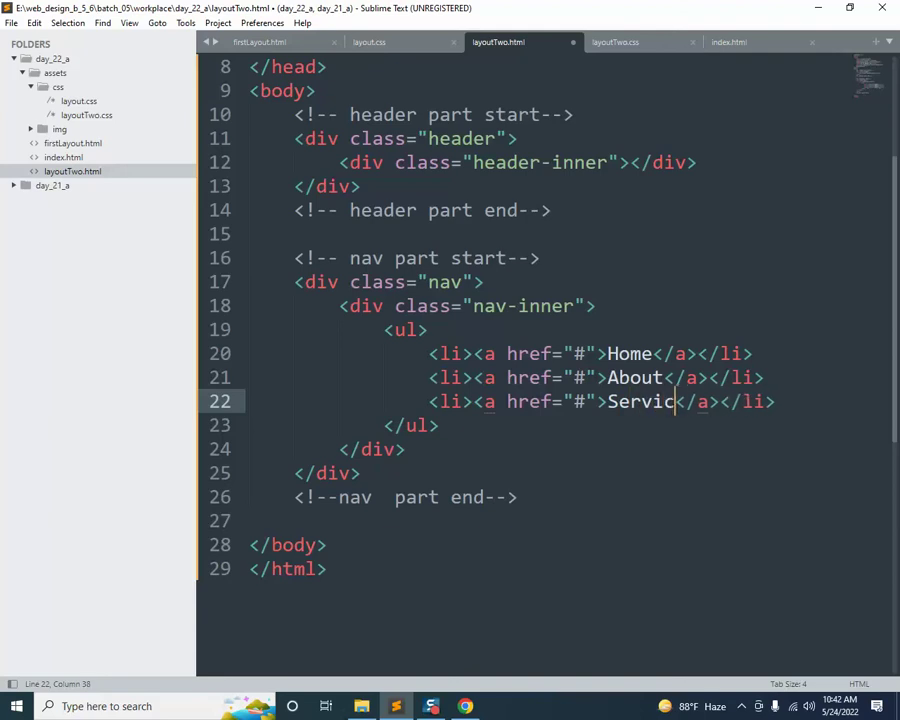
{"action": "type", "text": "e"}
Duplicate the Service list item, change the copy's link text to Contact, and save layoutTwo.html
{"action": "key", "text": "ctrl+shift+d"}
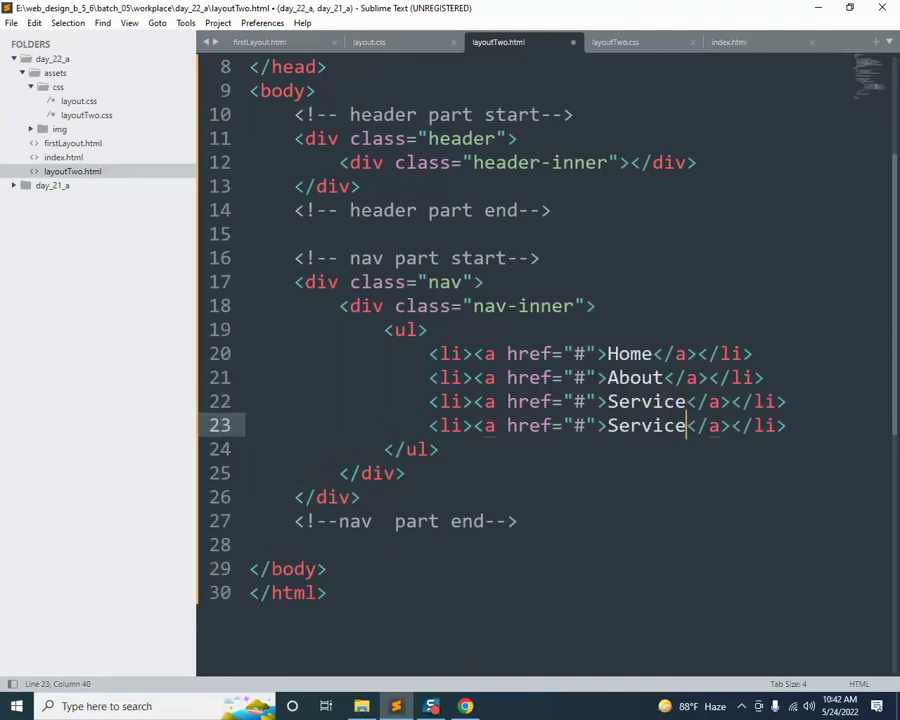
{"action": "key", "text": "BackSpace"}
{"action": "key", "text": "BackSpace"}
{"action": "key", "text": "BackSpace"}
{"action": "key", "text": "BackSpace"}
{"action": "key", "text": "BackSpace"}
{"action": "key", "text": "BackSpace"}
{"action": "key", "text": "BackSpace"}
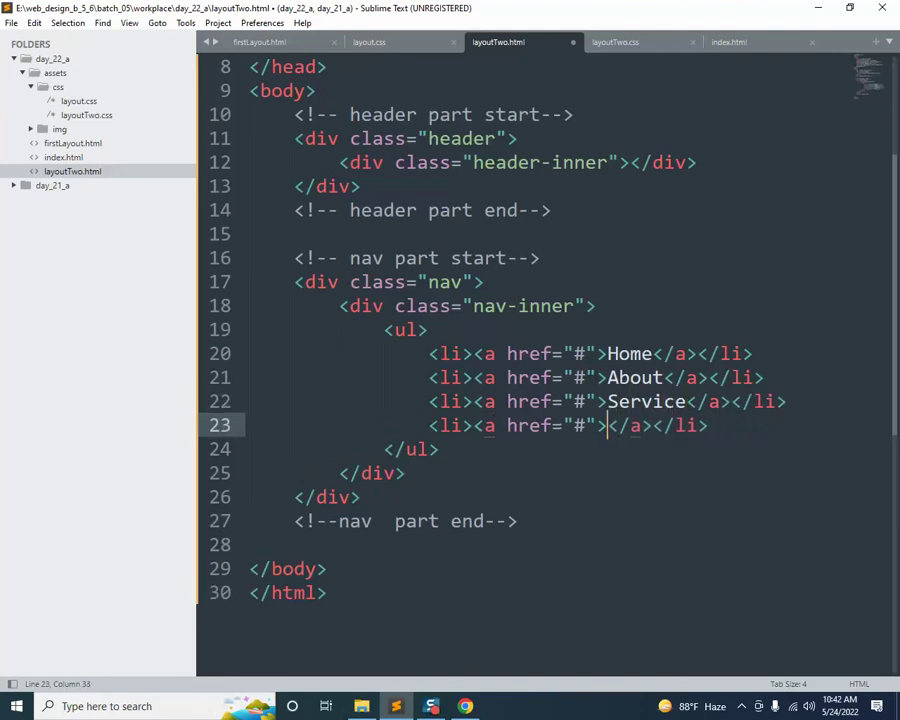
{"action": "type", "text": "Contact"}
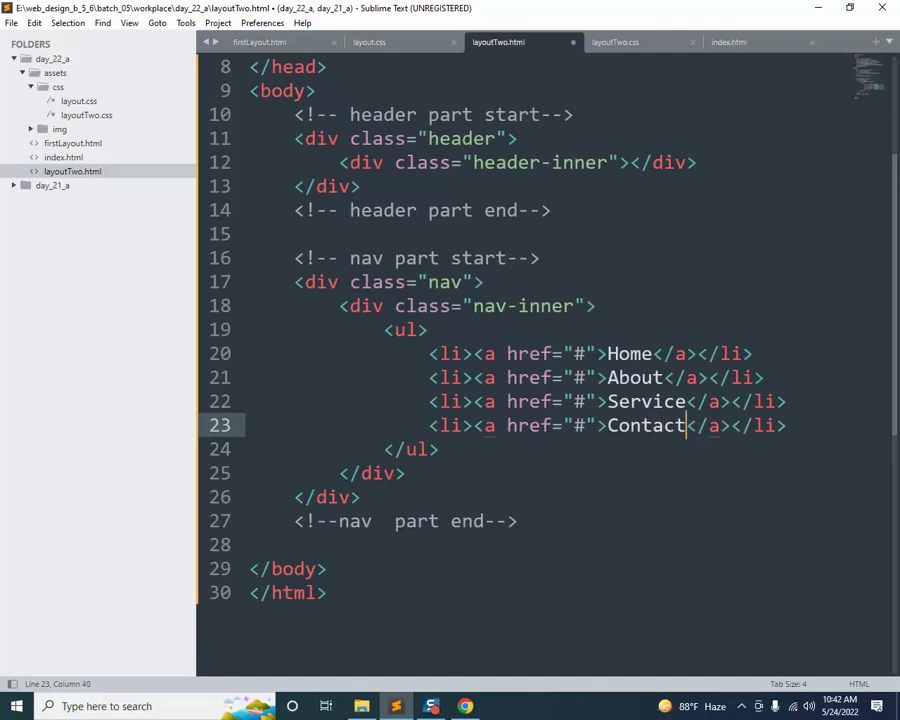
{"action": "key", "text": "ctrl+s"}
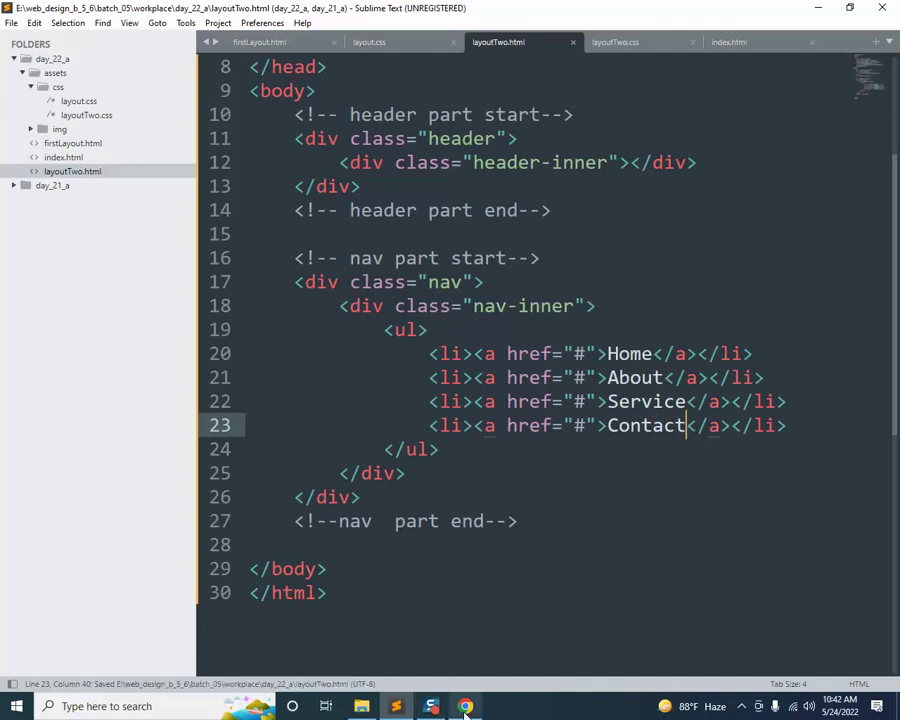
Switch to Chrome, reload layoutTwo.html to check the nav list, and return to Sublime Text
{"action": "key", "text": "alt+Tab"}
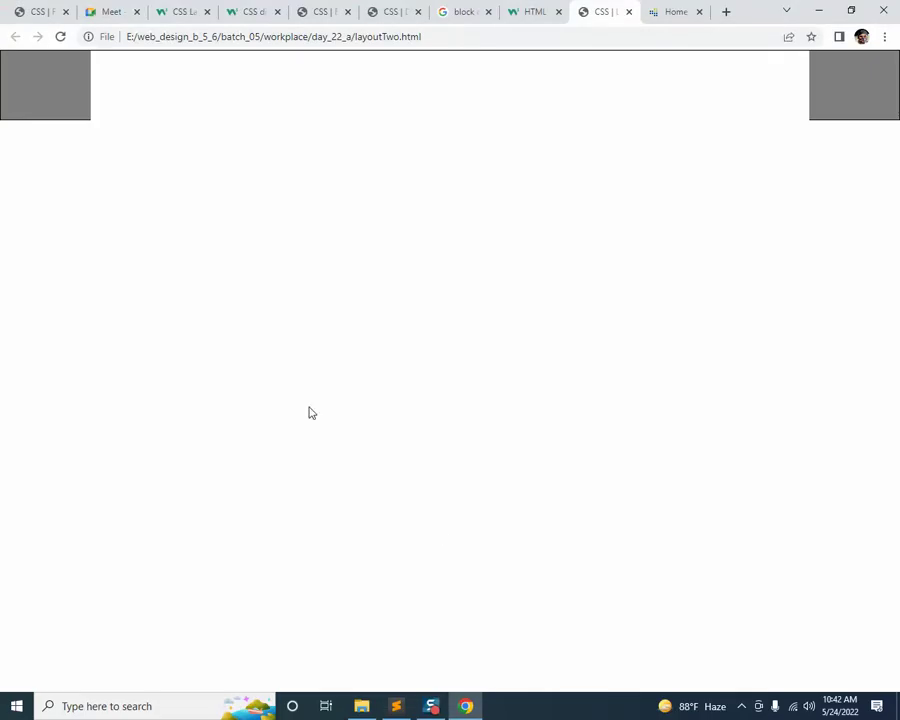
{"action": "left_click", "coordinate": [60, 37]}
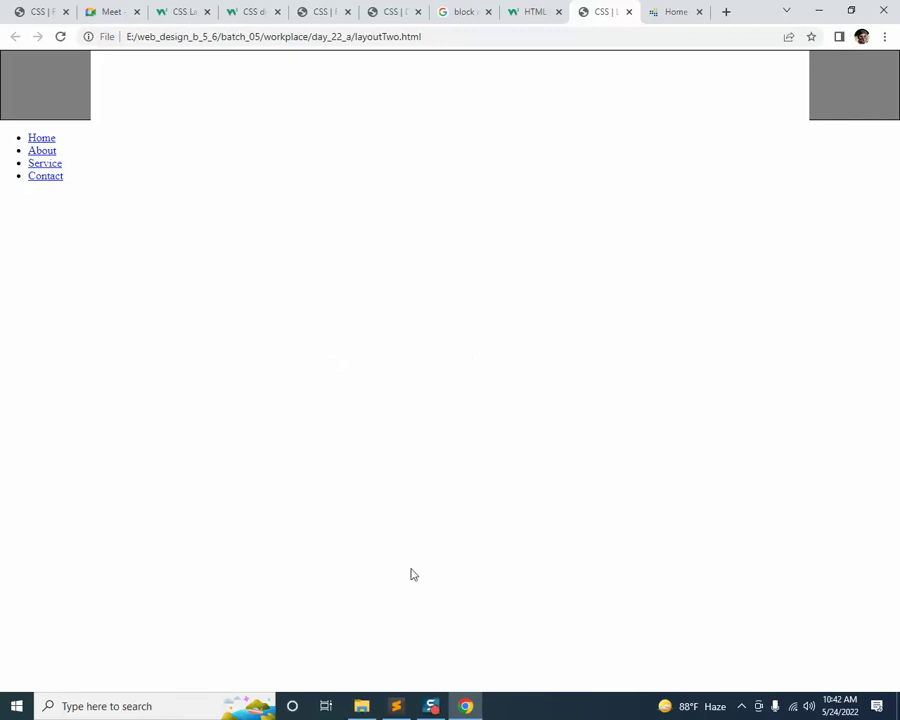
{"action": "left_click", "coordinate": [397, 708]}
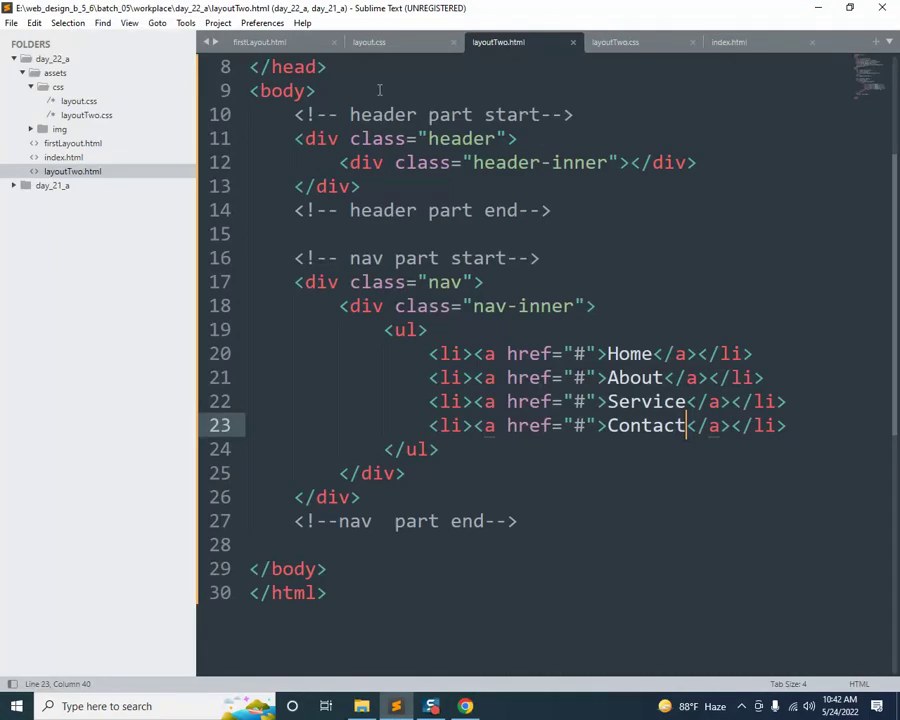
Open layoutTwo.css and add an empty .nav rule below the .header-inner rule
{"action": "left_click", "coordinate": [616, 43]}
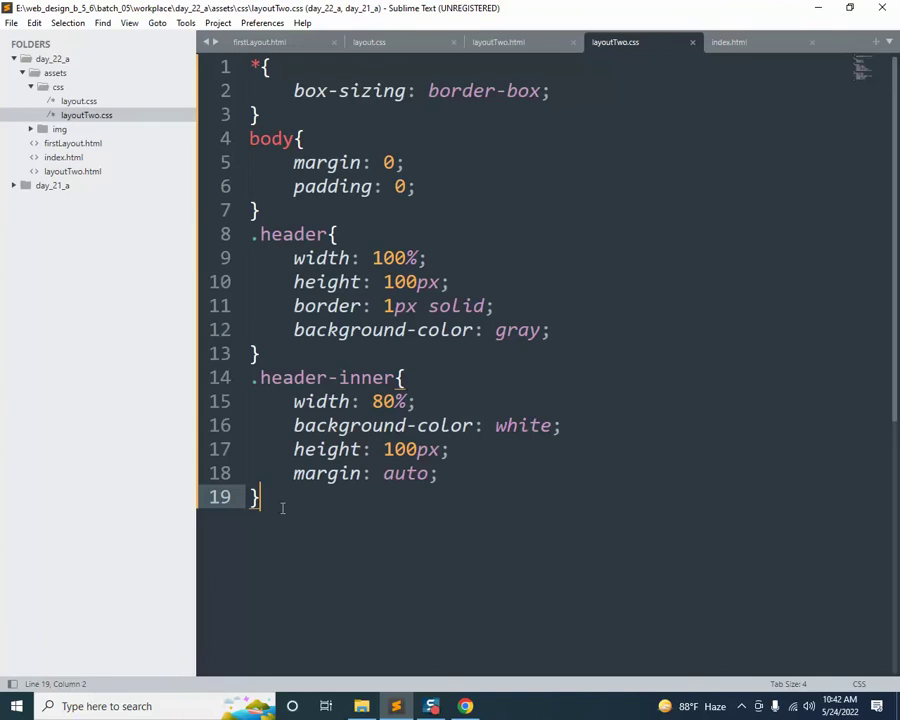
{"action": "key", "text": "Return"}
{"action": "type", "text": ".nab"}
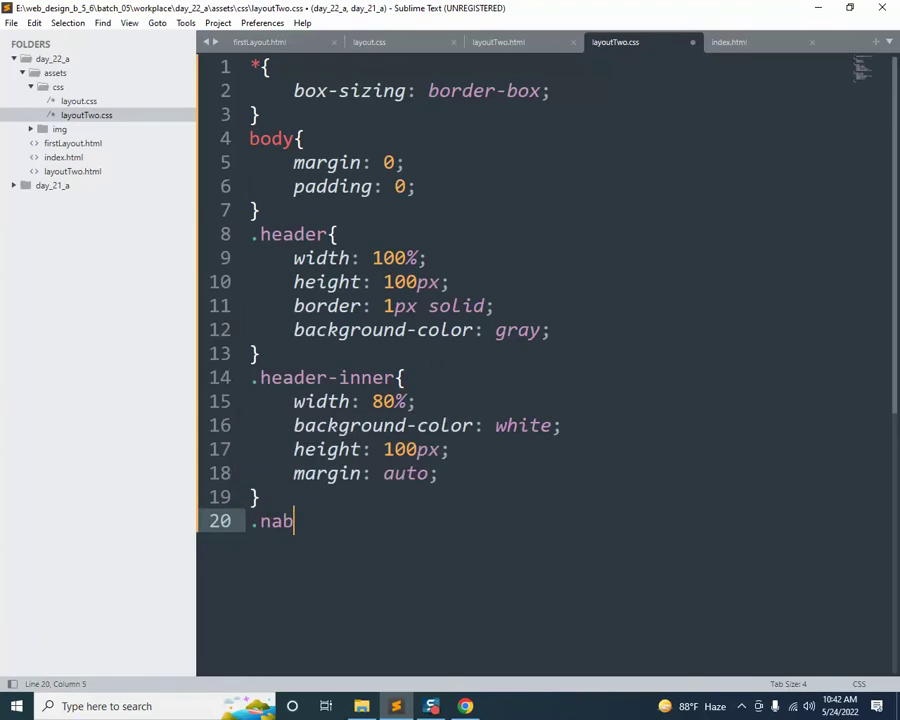
{"action": "key", "text": "BackSpace"}
{"action": "type", "text": "v{"}
{"action": "key", "text": "Return"}
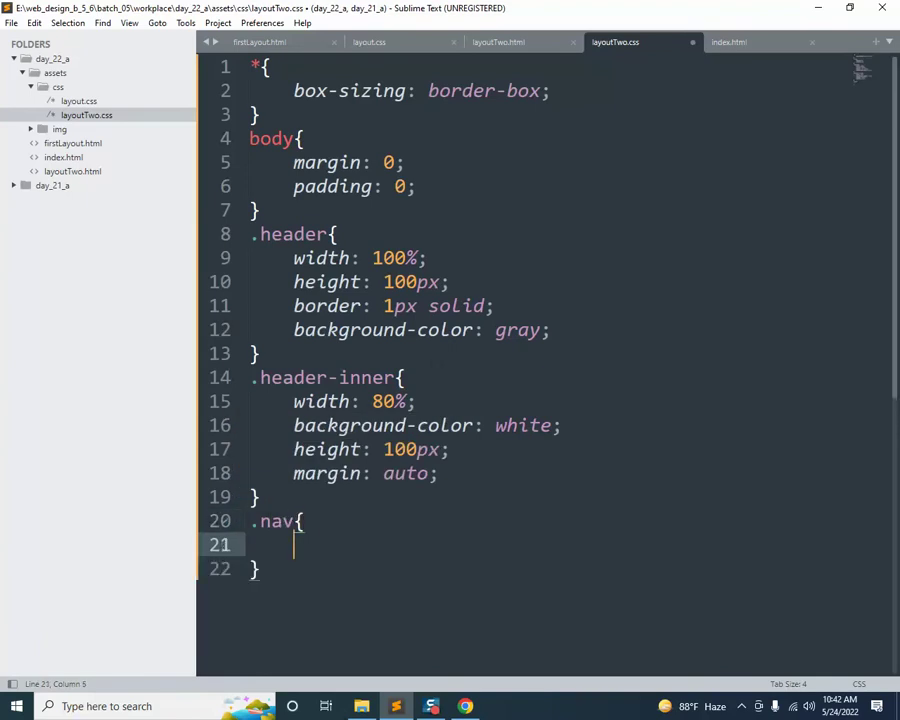
Copy the width, height, border and background-color declarations from .header into the .nav rule and save layoutTwo.css
{"action": "scroll", "coordinate": [430, 428], "scroll_direction": "down", "scroll_amount": 2}
{"action": "scroll", "coordinate": [407, 234], "scroll_direction": "up", "scroll_amount": 1}
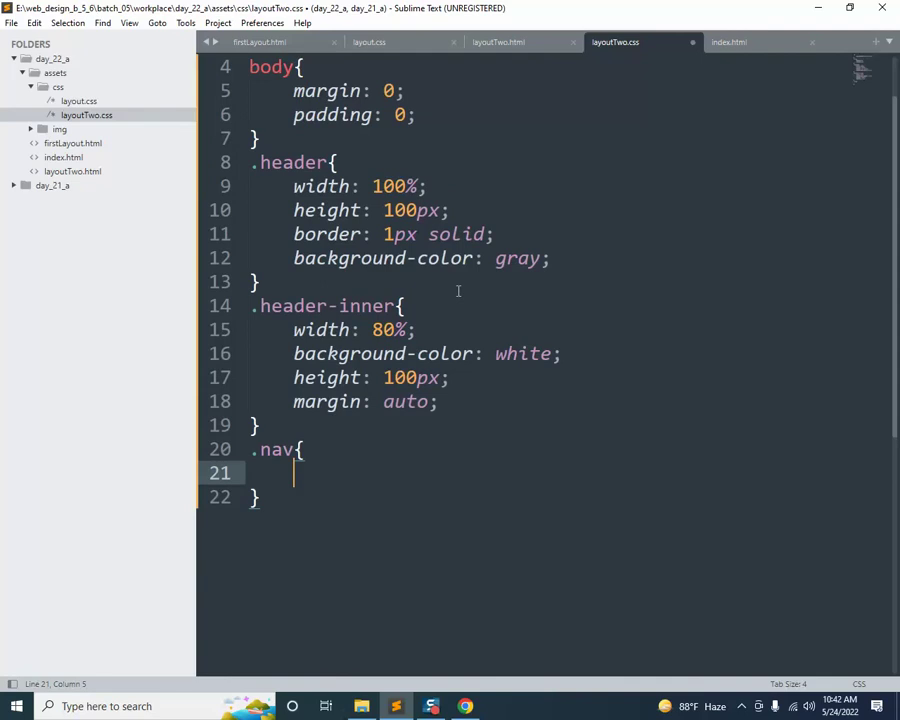
{"action": "left_click", "coordinate": [326, 186]}
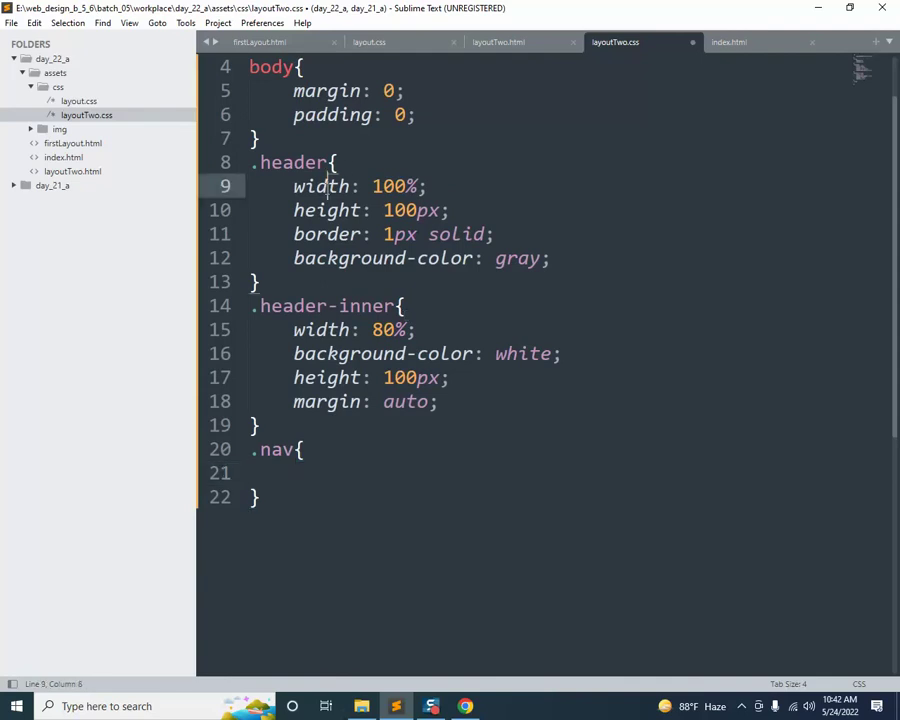
{"action": "left_click", "coordinate": [295, 477]}
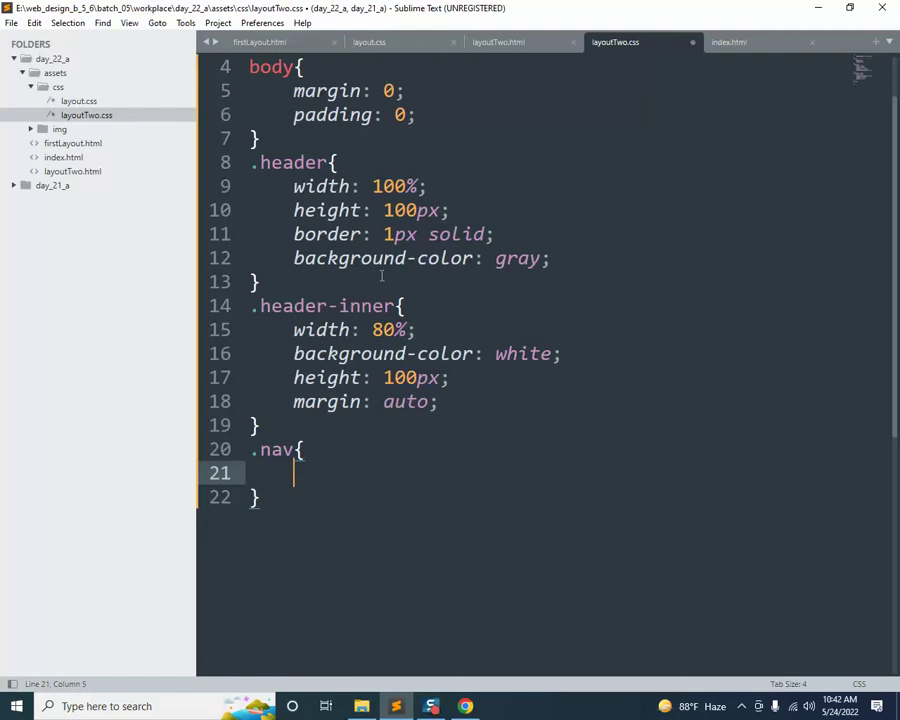
{"action": "left_click_drag", "start_coordinate": [293, 186], "coordinate": [571, 265]}
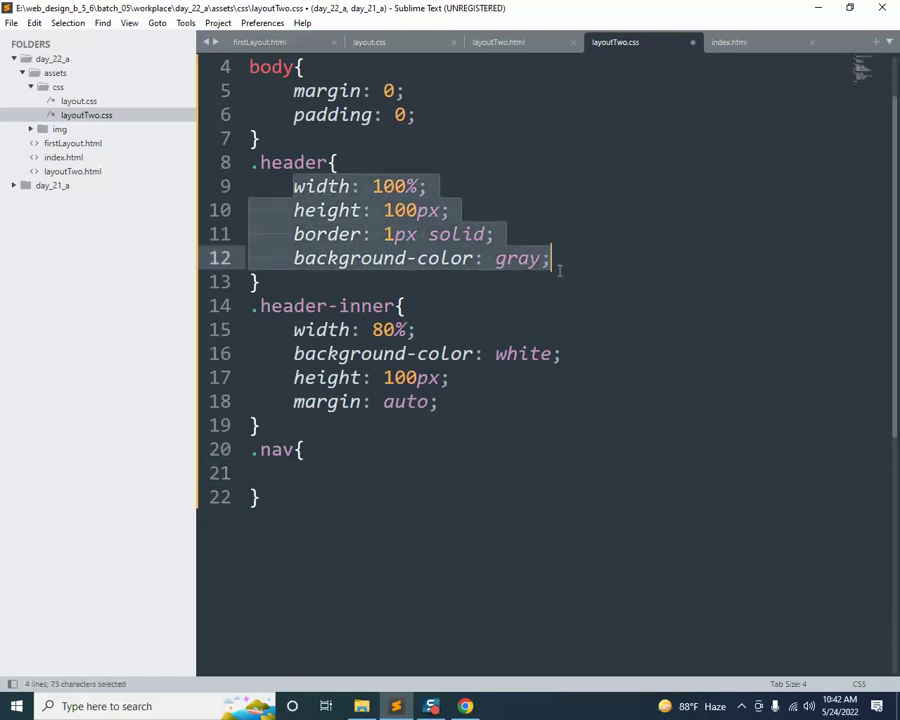
{"action": "key", "text": "ctrl+c"}
{"action": "left_click", "coordinate": [293, 473]}
{"action": "key", "text": "ctrl+v"}
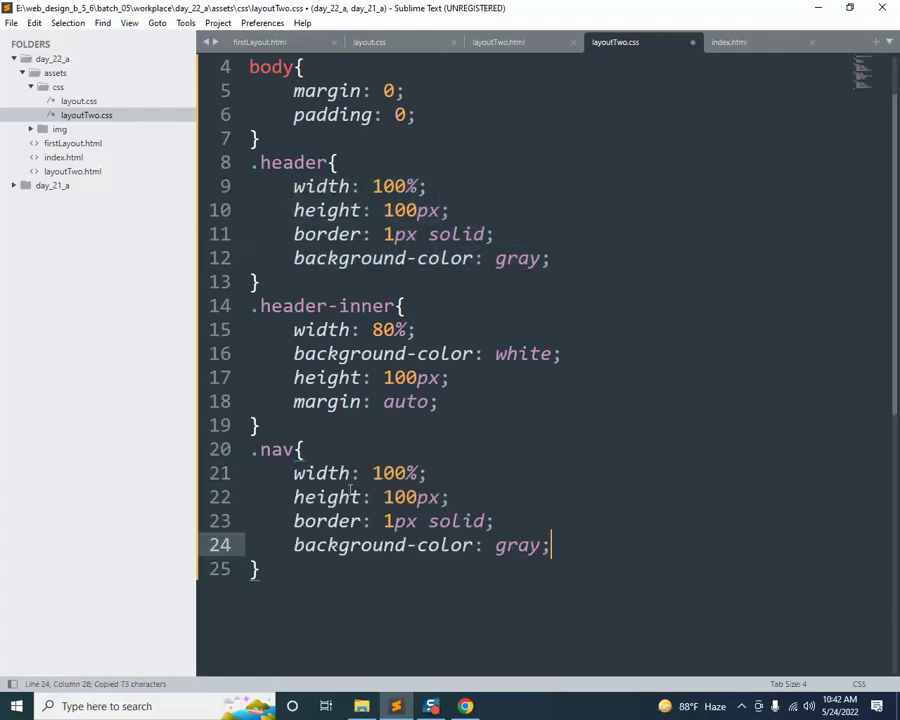
{"action": "key", "text": "ctrl+s"}
Select the .nav rule's background-color value, minimize the open windows, and launch the Pixie color picker from the desktop
{"action": "double_click", "coordinate": [527, 548]}
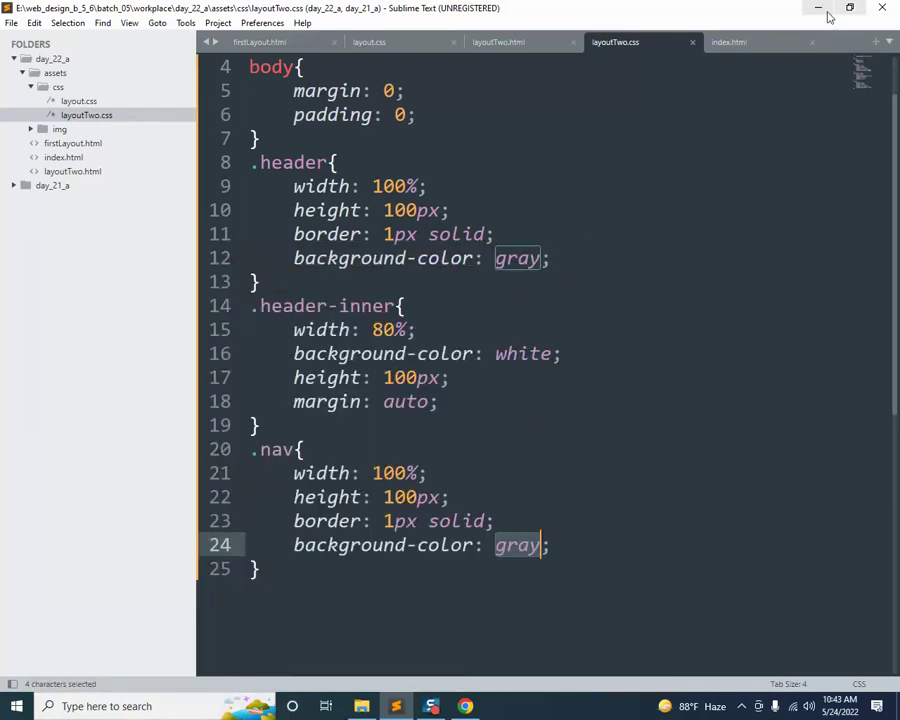
{"action": "left_click", "coordinate": [820, 9]}
{"action": "left_click", "coordinate": [311, 14]}
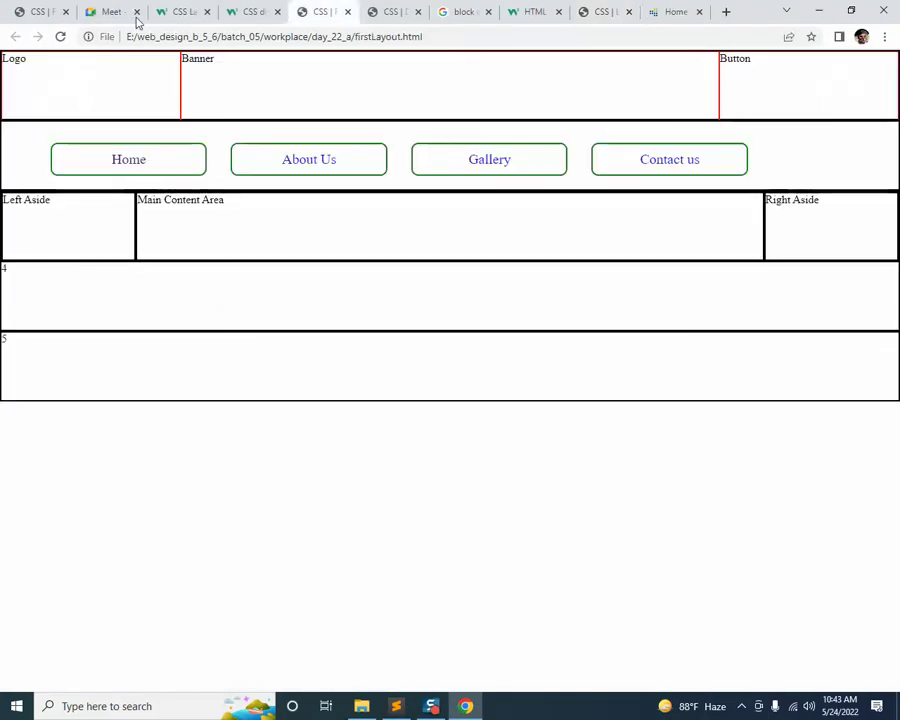
{"action": "left_click", "coordinate": [255, 13]}
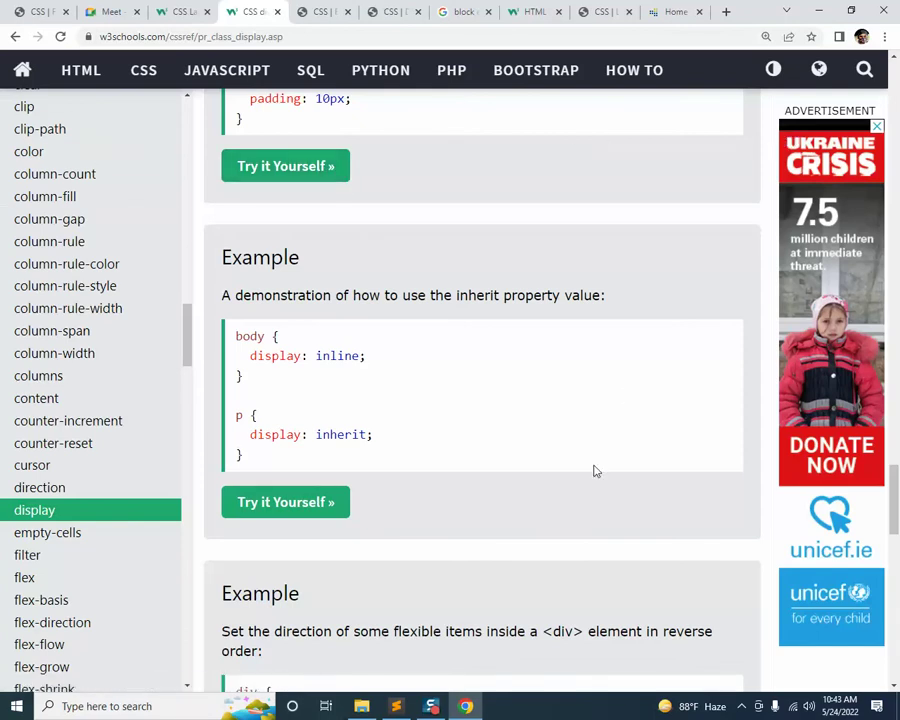
{"action": "left_click", "coordinate": [818, 11]}
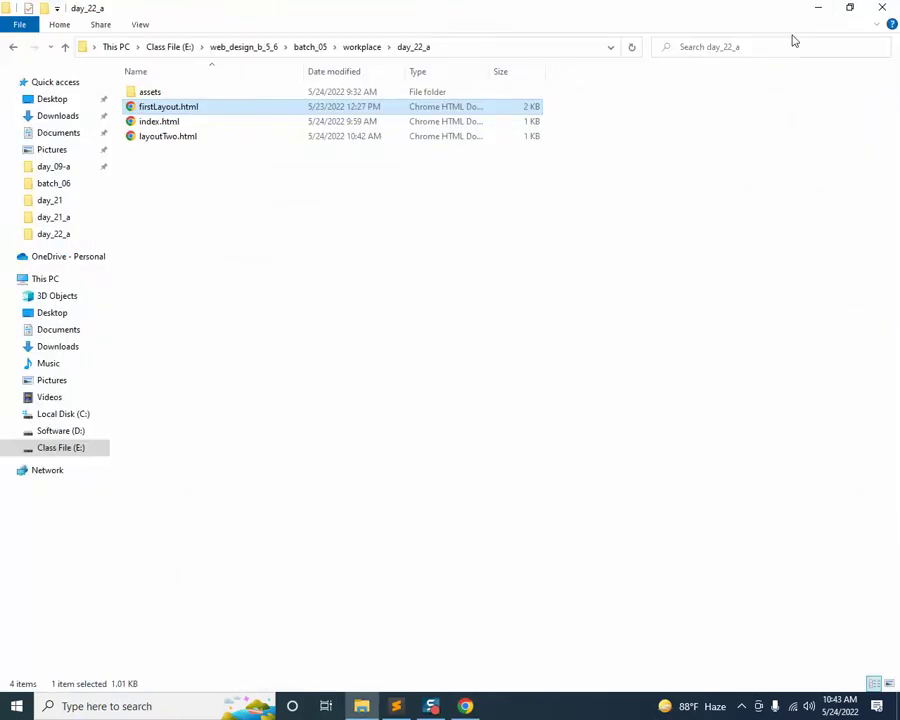
{"action": "left_click", "coordinate": [818, 8]}
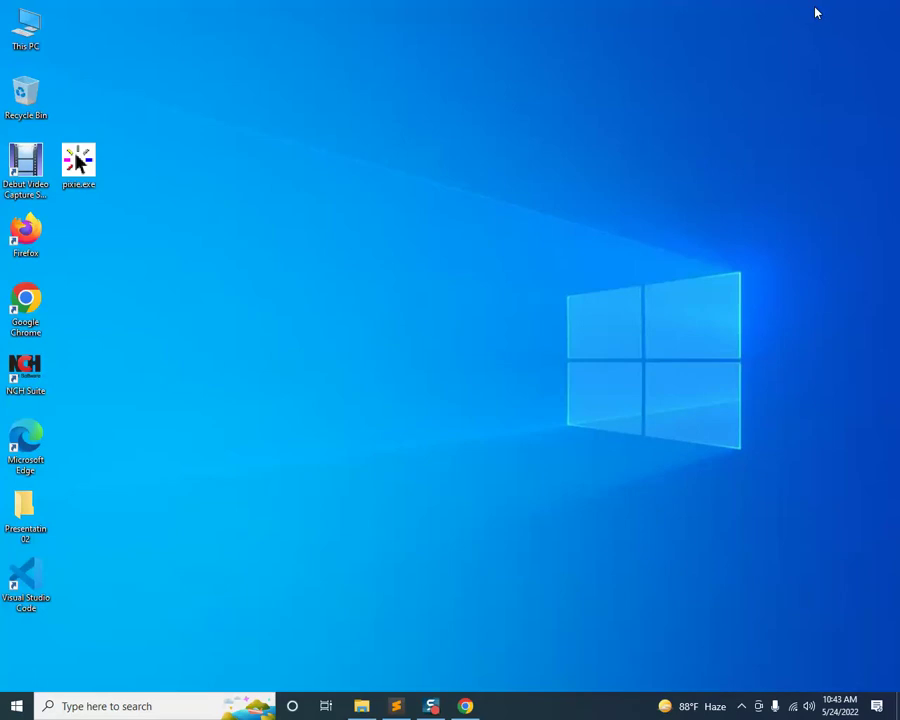
{"action": "double_click", "coordinate": [78, 163]}
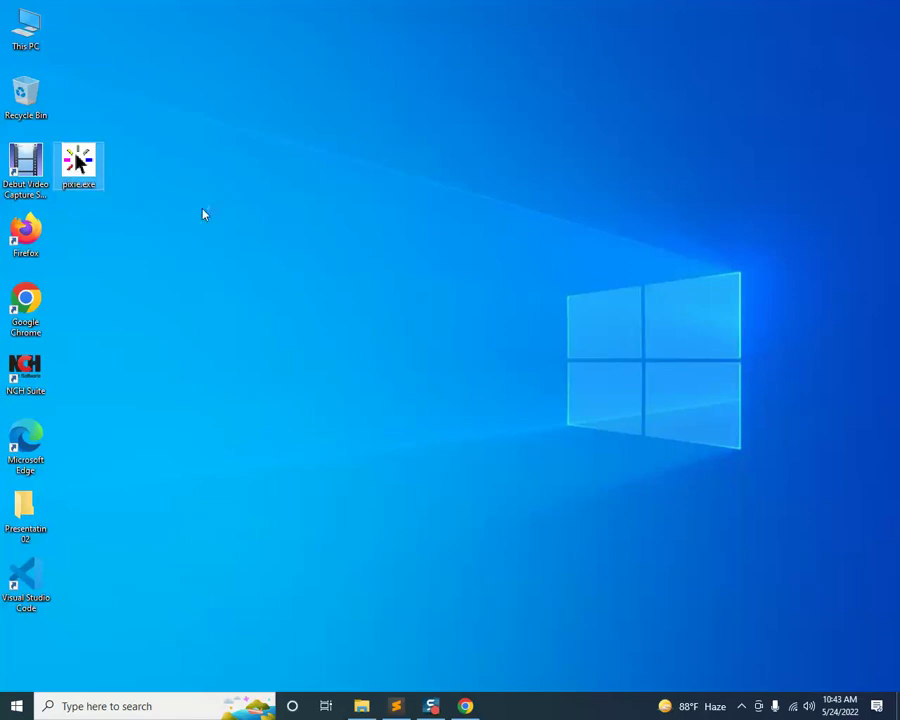
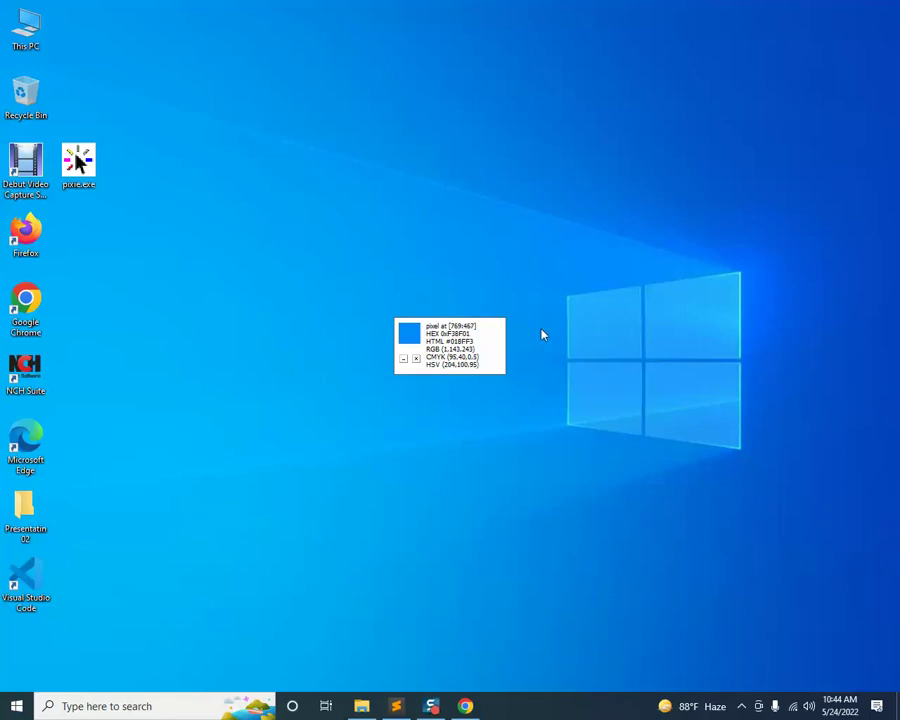
Return to Sublime Text and set the .nav background-color to #048CFA
{"action": "left_click", "coordinate": [396, 706]}
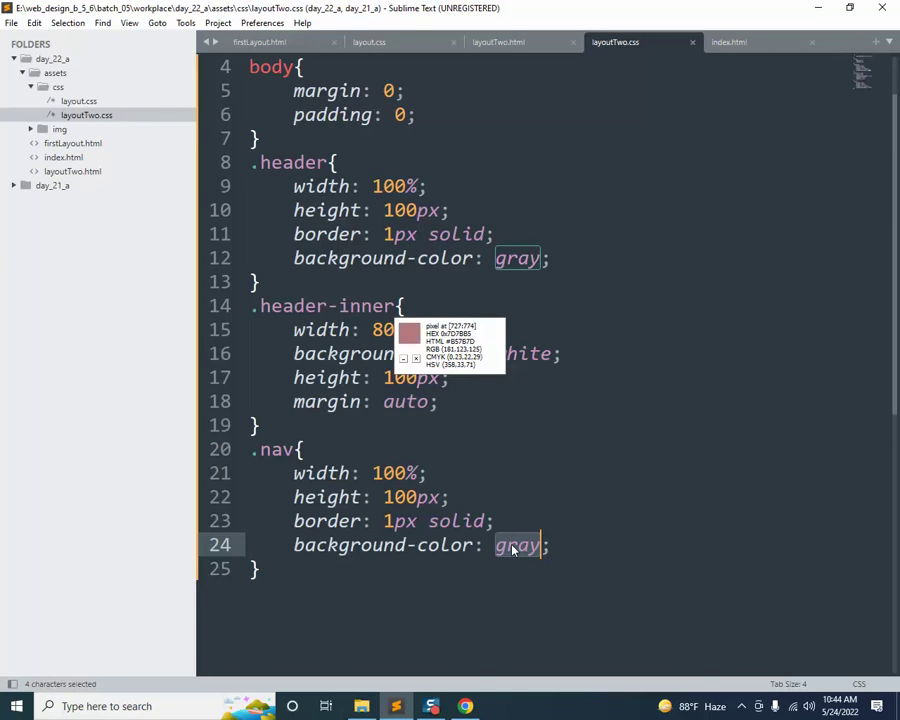
{"action": "type", "text": "048CFA"}
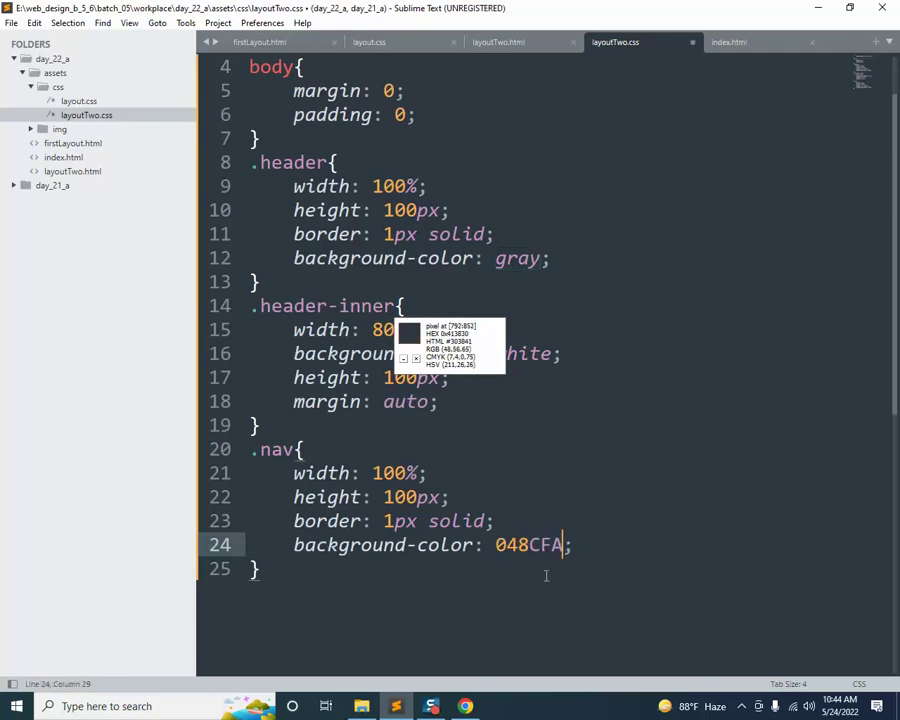
{"action": "left_click", "coordinate": [495, 544]}
{"action": "type", "text": "#"}
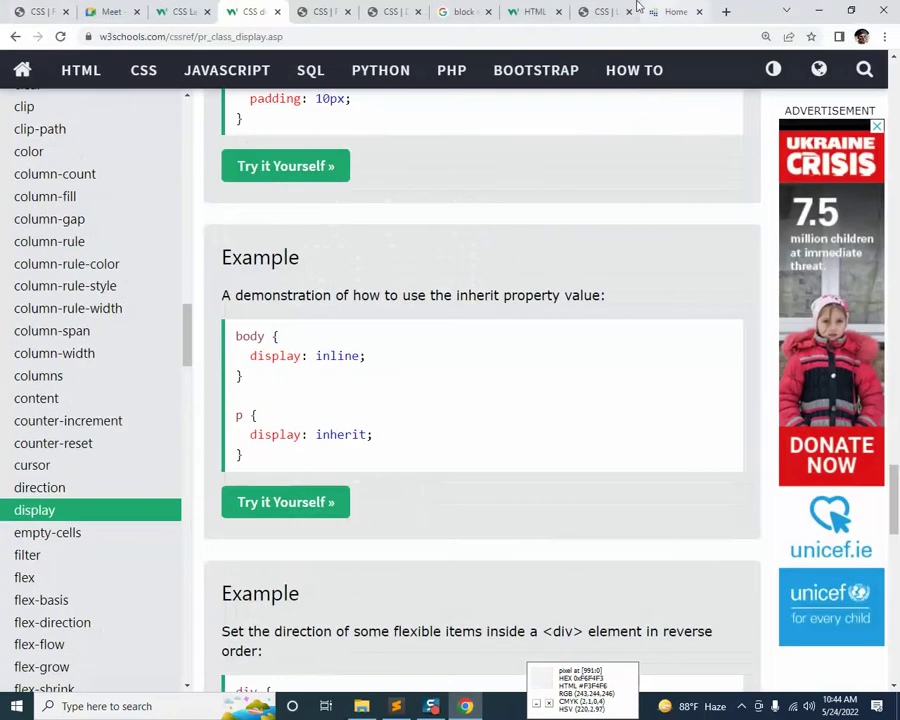
Switch to Chrome, reload layoutTwo.html to check the nav bar's background, and return to Sublime Text
{"action": "left_click", "coordinate": [618, 14]}
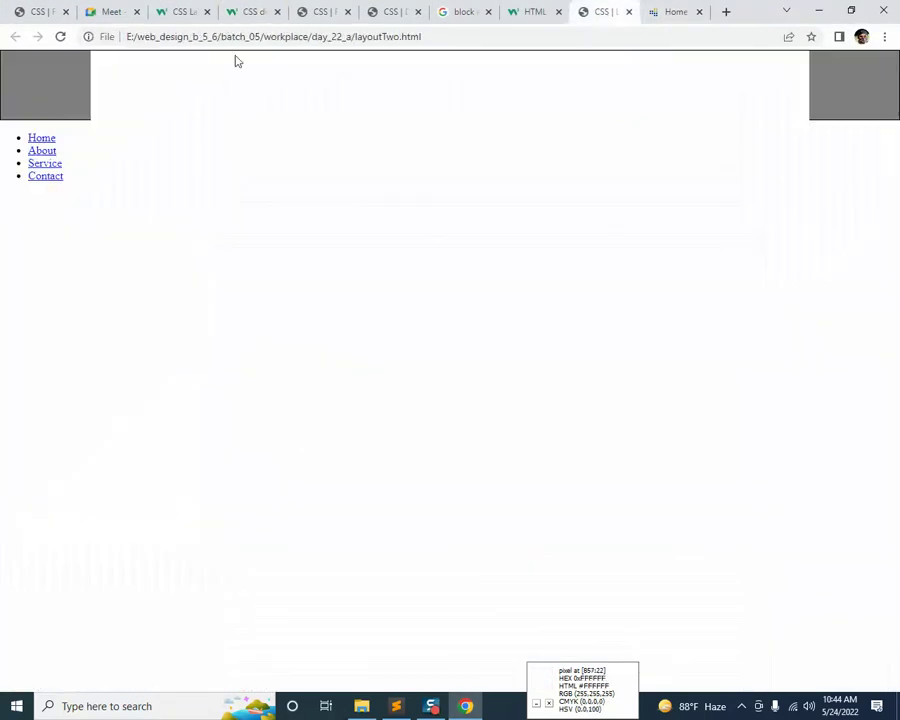
{"action": "left_click", "coordinate": [60, 36]}
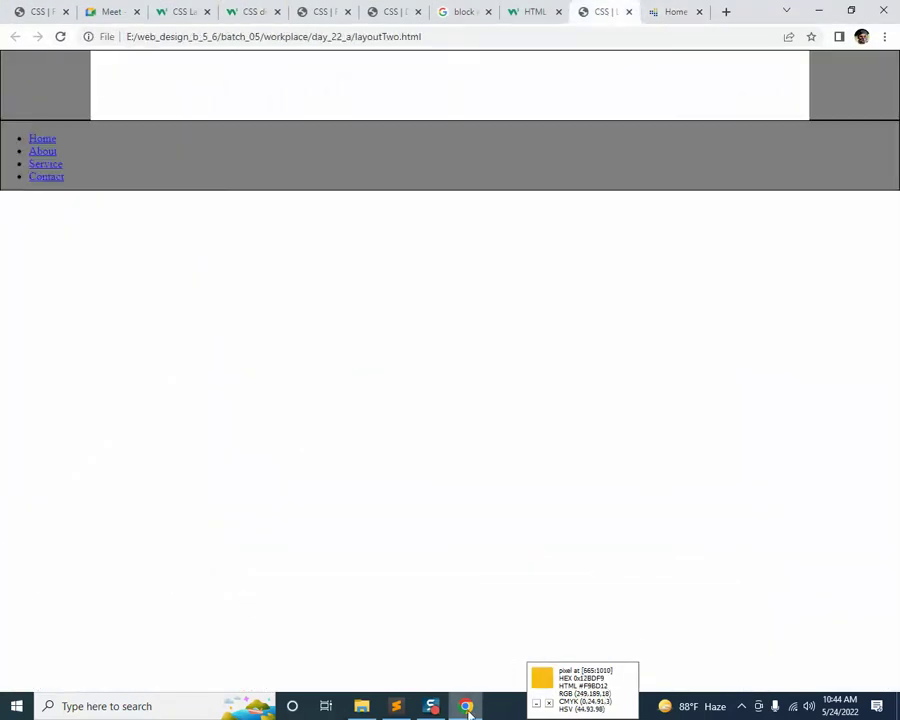
{"action": "left_click", "coordinate": [396, 706]}
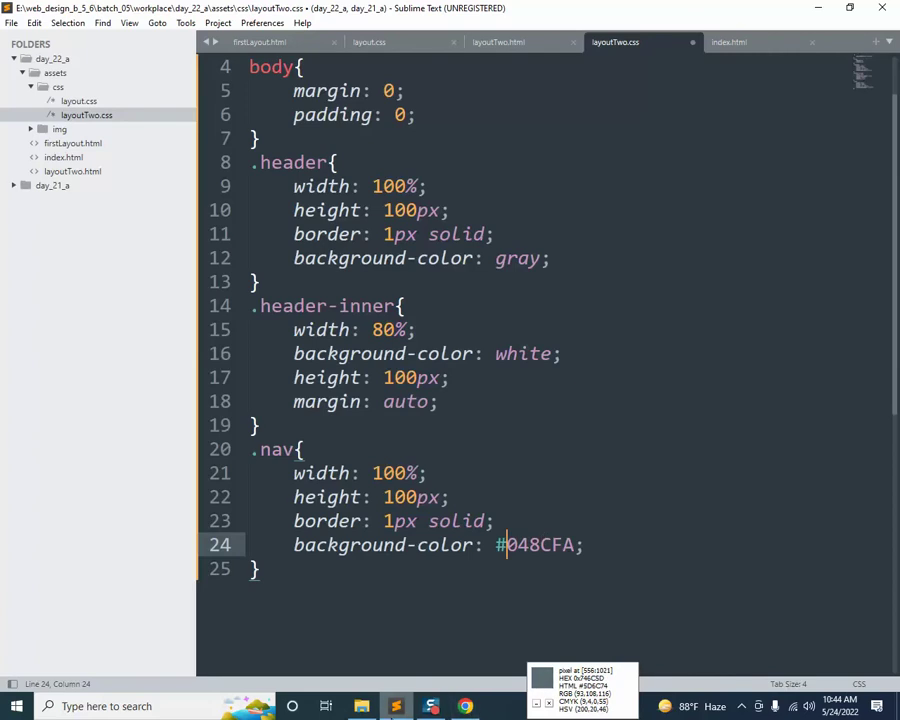
Sample the desktop wallpaper's blue with Pixie, set the .nav background-color to #0194F3 in Sublime Text, and save layoutTwo.css
{"action": "left_click", "coordinate": [396, 706]}
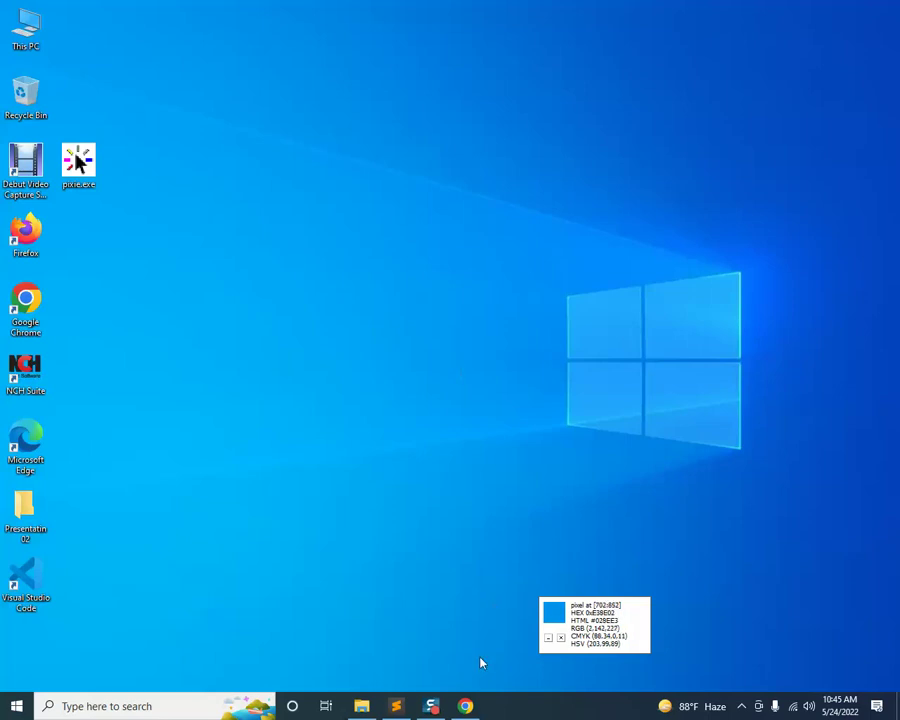
{"action": "left_click", "coordinate": [396, 706]}
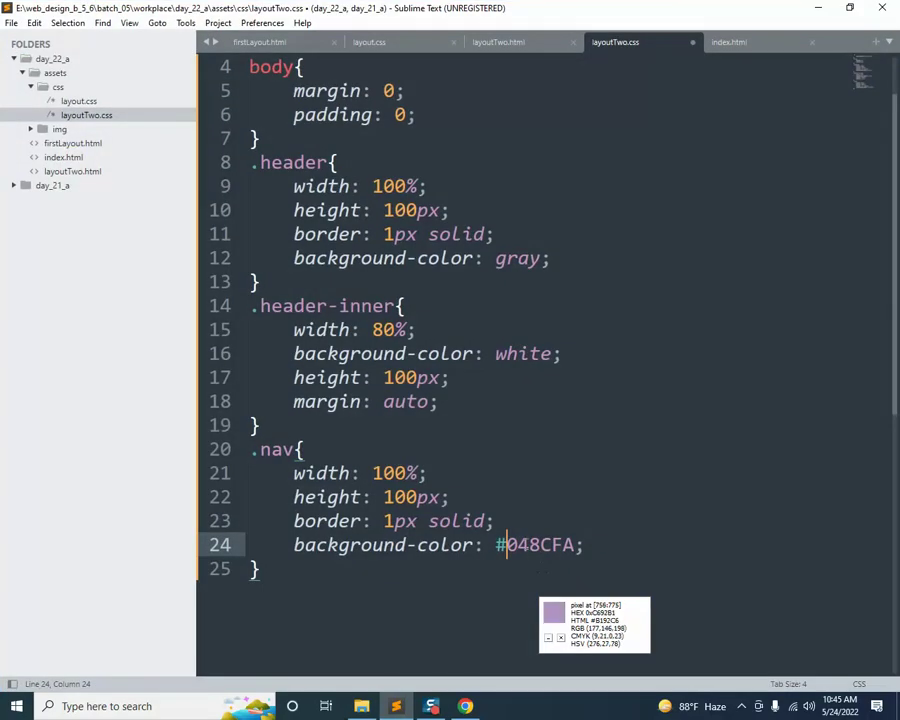
{"action": "left_click", "coordinate": [529, 544]}
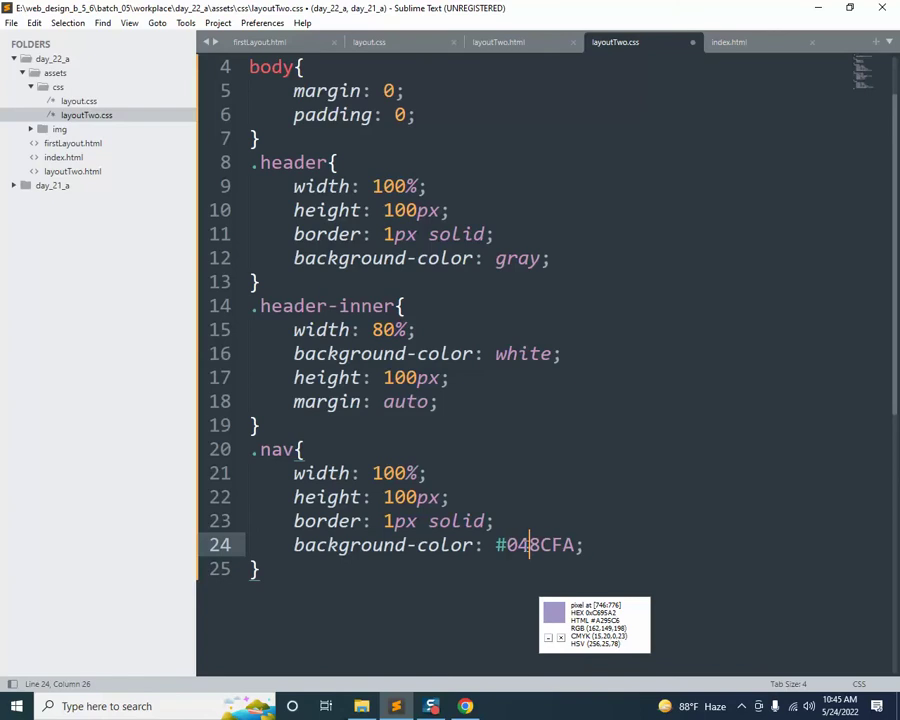
{"action": "key", "text": "BackSpace"}
{"action": "type", "text": "1"}
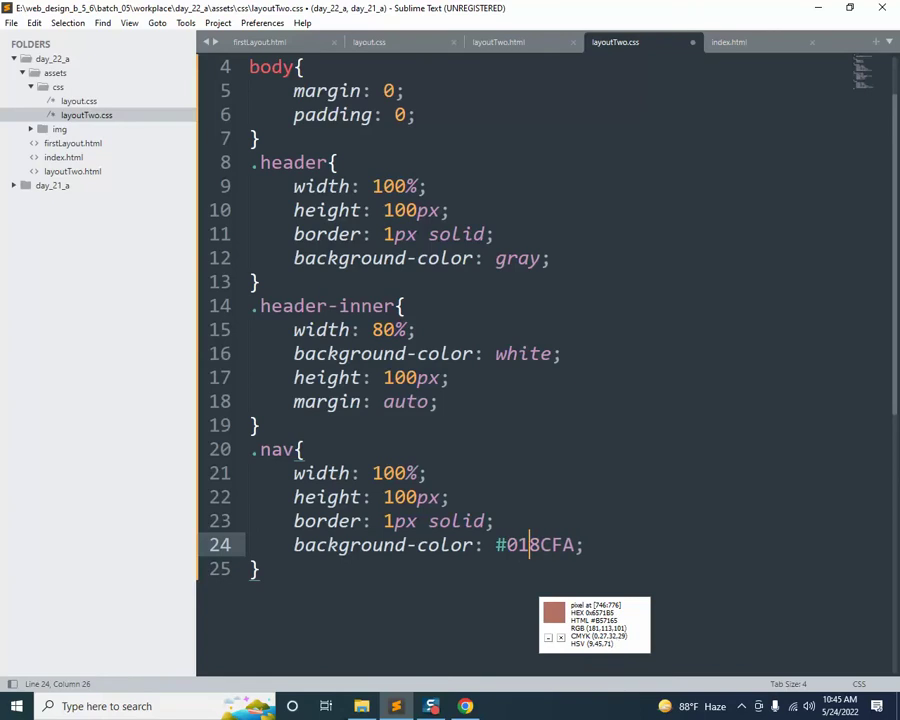
{"action": "key", "text": "Right"}
{"action": "key", "text": "Right"}
{"action": "key", "text": "Right"}
{"action": "key", "text": "Right"}
{"action": "key", "text": "BackSpace"}
{"action": "key", "text": "BackSpace"}
{"action": "key", "text": "BackSpace"}
{"action": "key", "text": "BackSpace"}
{"action": "key", "text": "BackSpace"}
{"action": "key", "text": "BackSpace"}
{"action": "type", "text": "0194F3"}
{"action": "key", "text": "ctrl+s"}
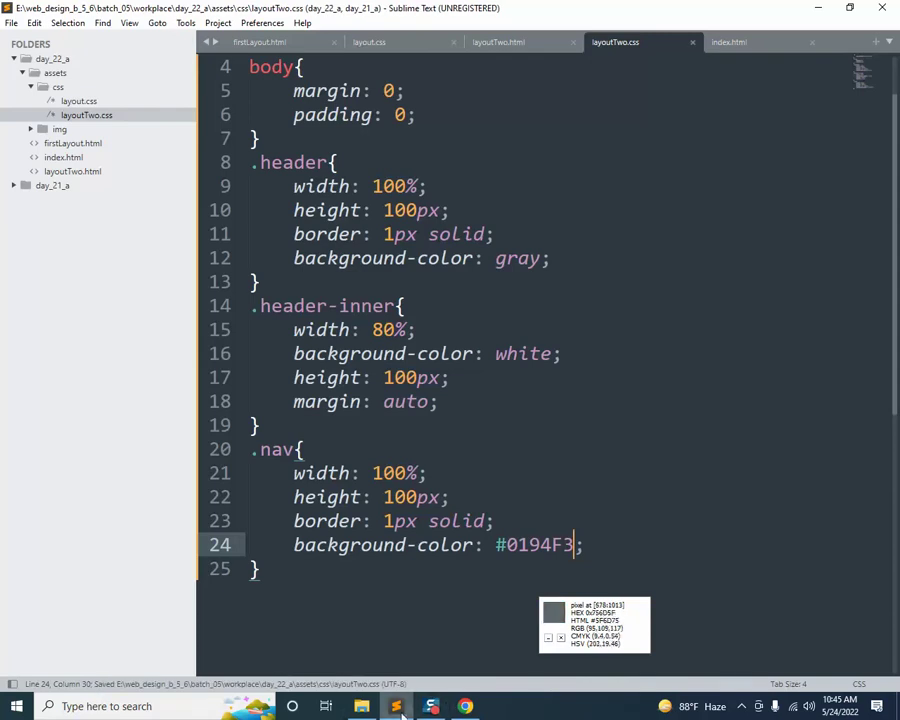
Switch to Chrome and reload layoutTwo.html to check the nav bar's new background color
{"action": "key", "text": "super+d"}
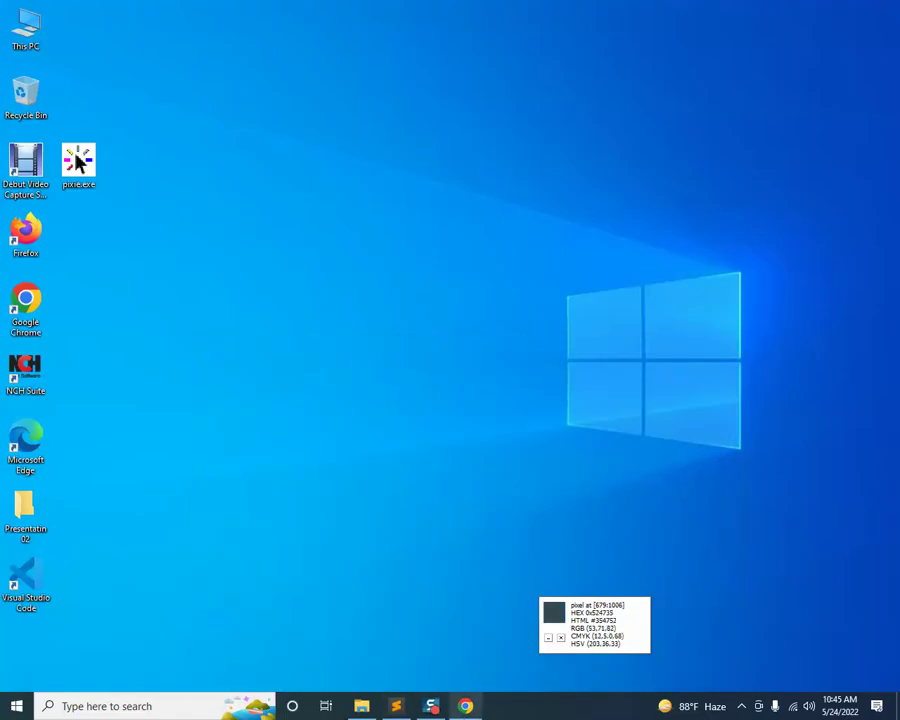
{"action": "left_click", "coordinate": [465, 706]}
{"action": "left_click", "coordinate": [60, 36]}
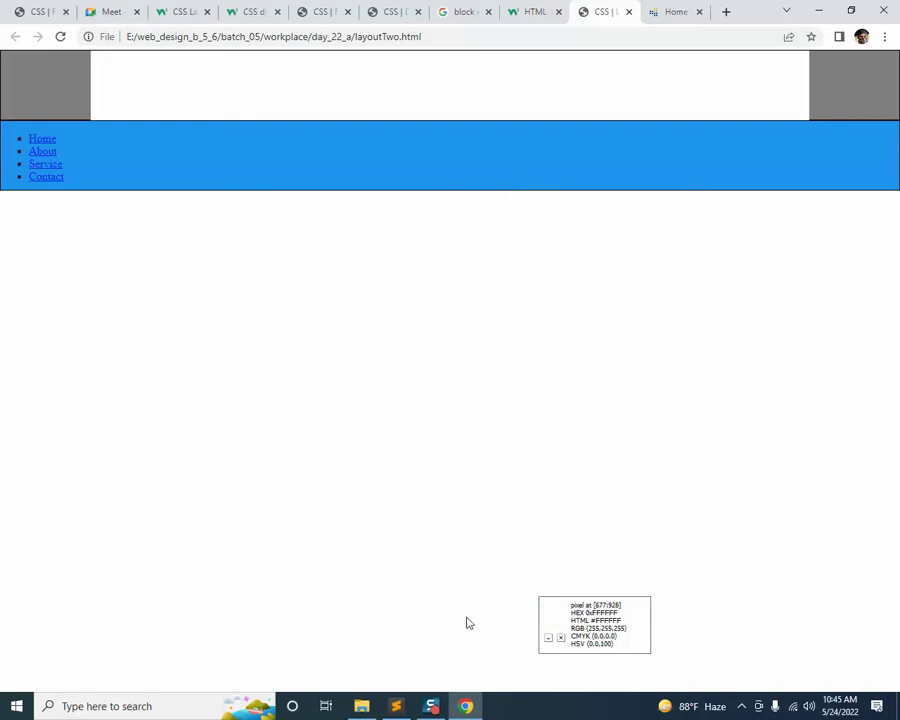
Return to Sublime Text, minimize the Pixie color picker, and show the hidden system tray icons
{"action": "left_click", "coordinate": [398, 708]}
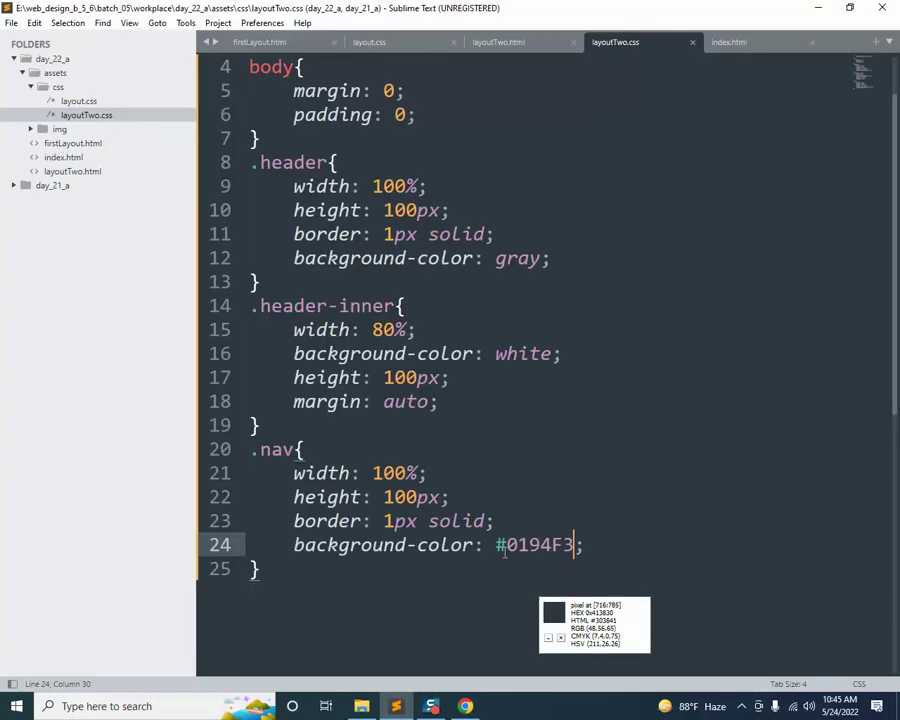
{"action": "left_click", "coordinate": [549, 638]}
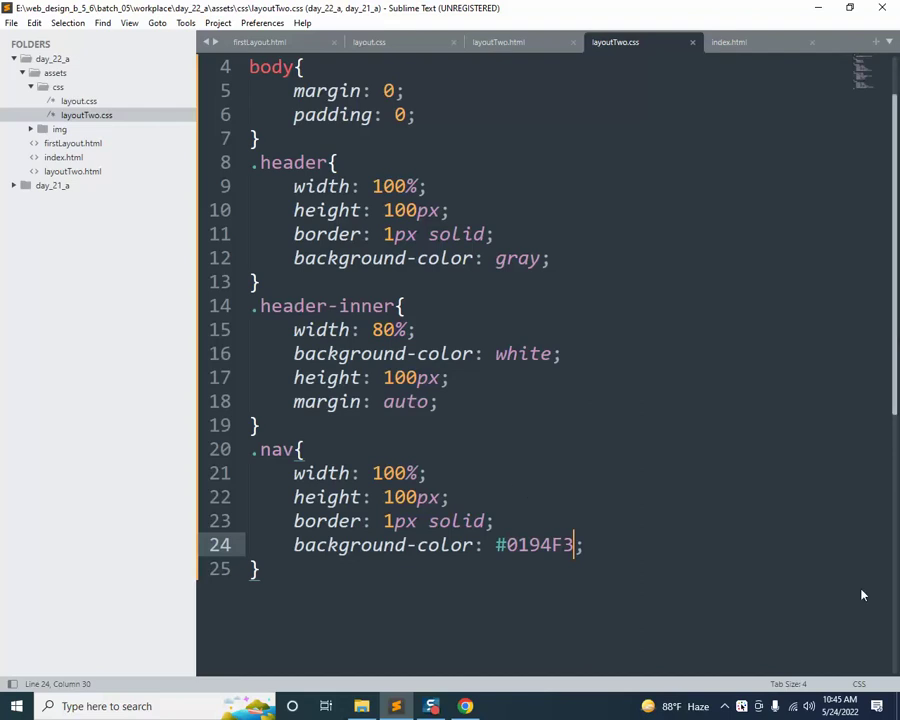
{"action": "left_click", "coordinate": [727, 708]}
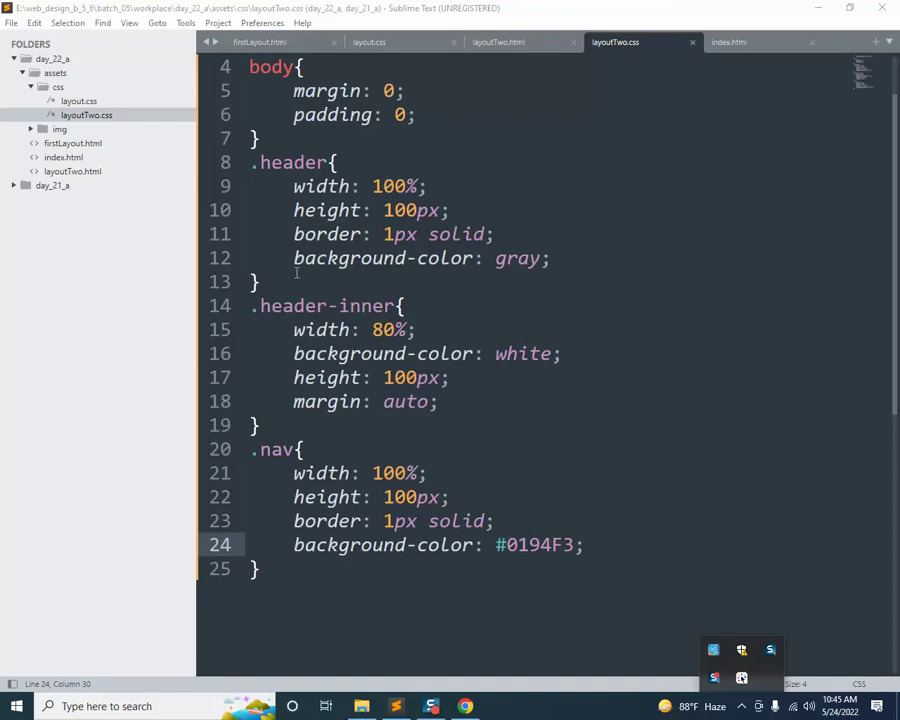
Delete the border declaration from the .header rule and save layoutTwo.css
{"action": "left_click_drag", "start_coordinate": [294, 234], "coordinate": [521, 232]}
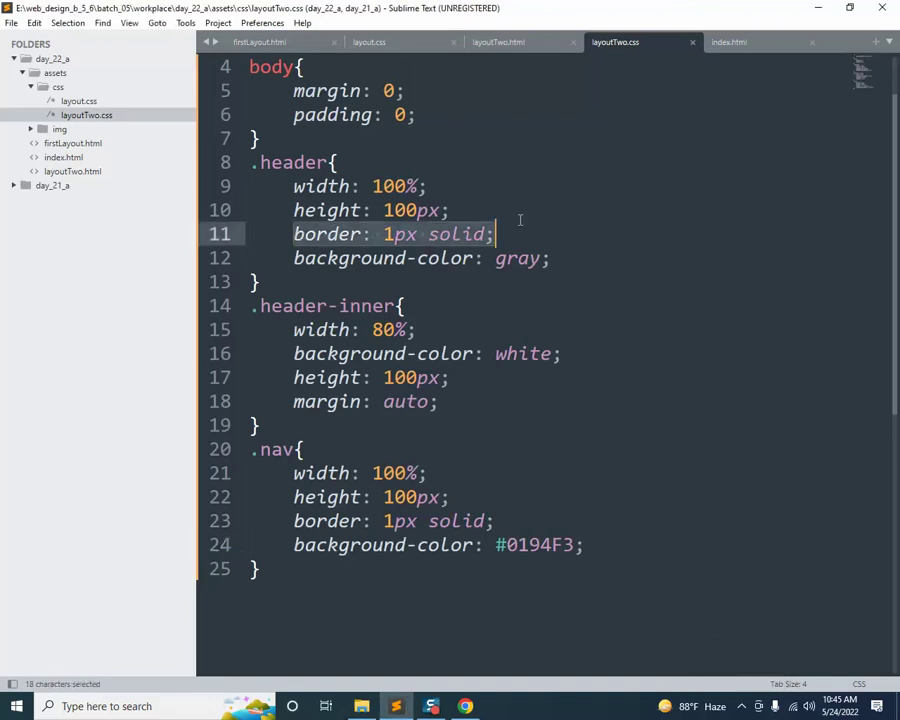
{"action": "key", "text": "BackSpace"}
{"action": "key", "text": "ctrl+s"}
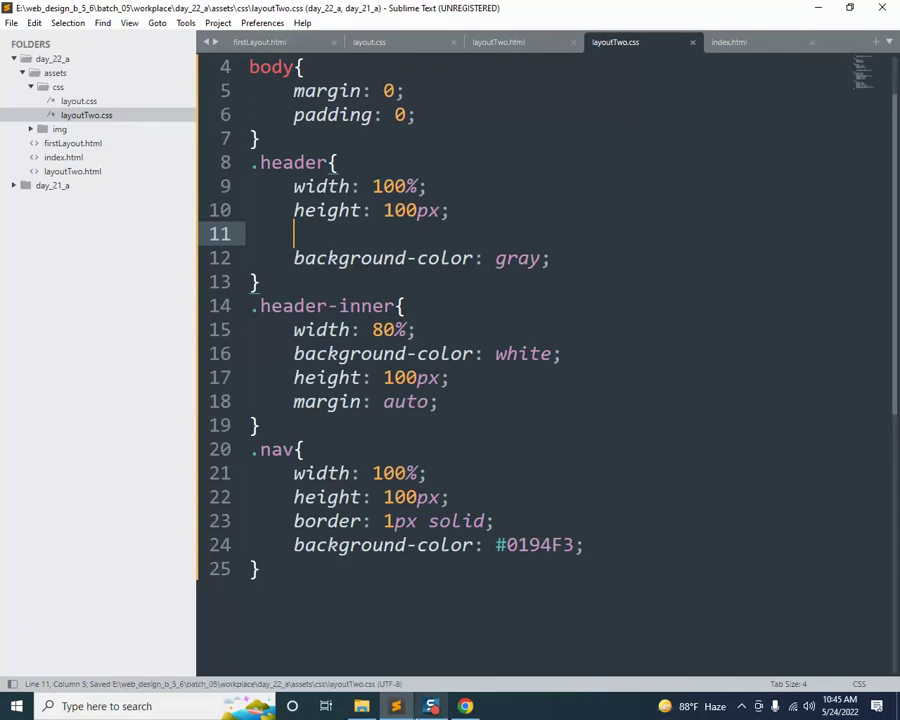
Switch to Chrome, reload layoutTwo.html to check the header's borders, and minimize the browser
{"action": "key", "text": "alt+Tab"}
{"action": "left_click", "coordinate": [60, 37]}
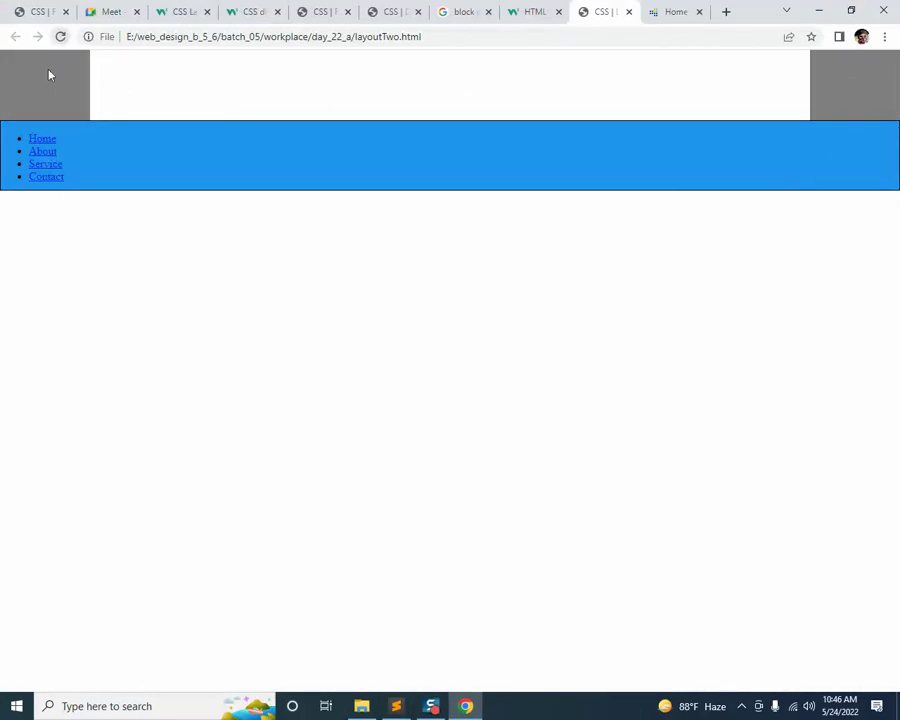
{"action": "left_click", "coordinate": [466, 706]}
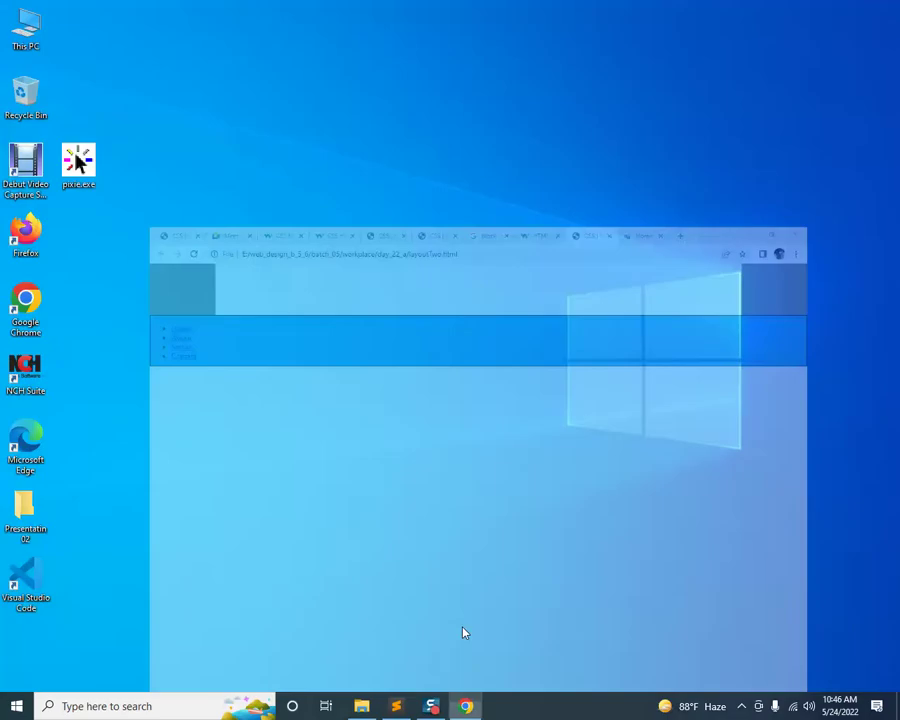
Switch to Sublime Text, delete the border declaration from the .nav rule, and save layoutTwo.css
{"action": "left_click", "coordinate": [396, 706]}
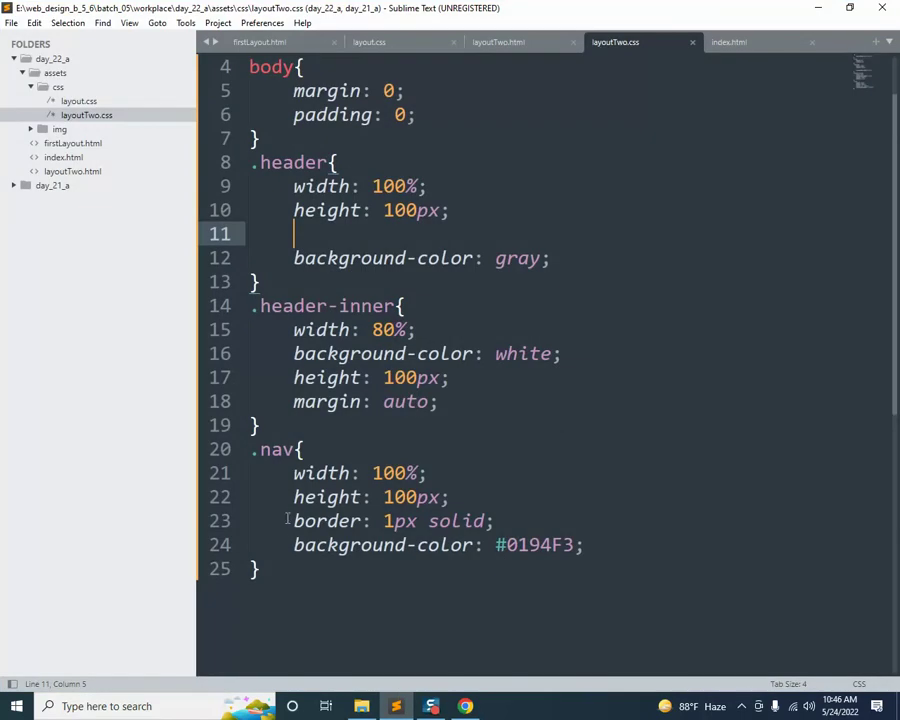
{"action": "left_click_drag", "start_coordinate": [287, 518], "coordinate": [520, 534]}
{"action": "left_click", "coordinate": [474, 492]}
{"action": "left_click_drag", "start_coordinate": [474, 492], "coordinate": [509, 527]}
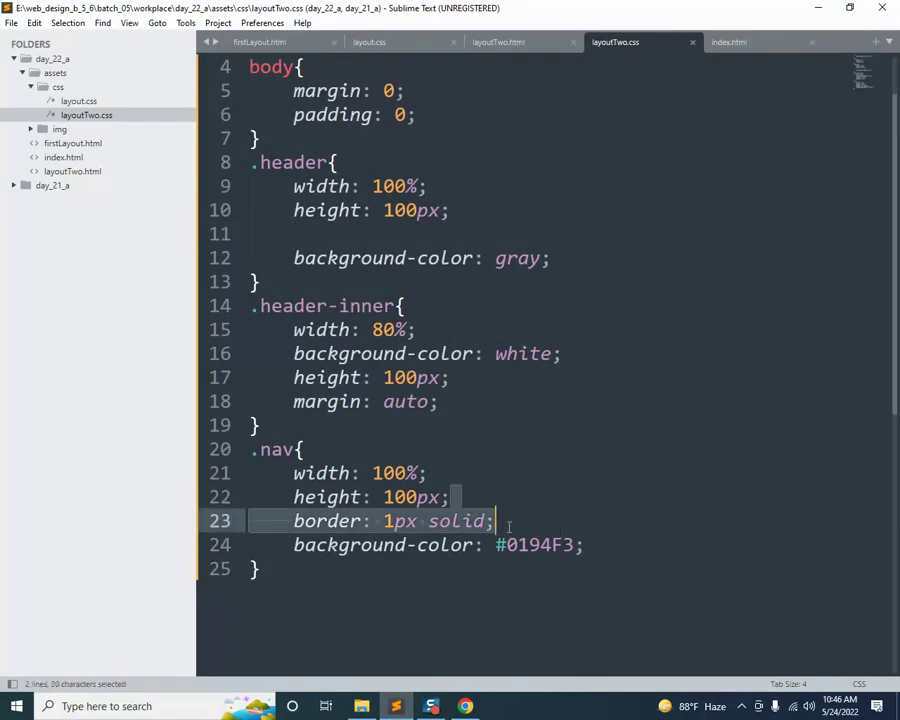
{"action": "key", "text": "BackSpace"}
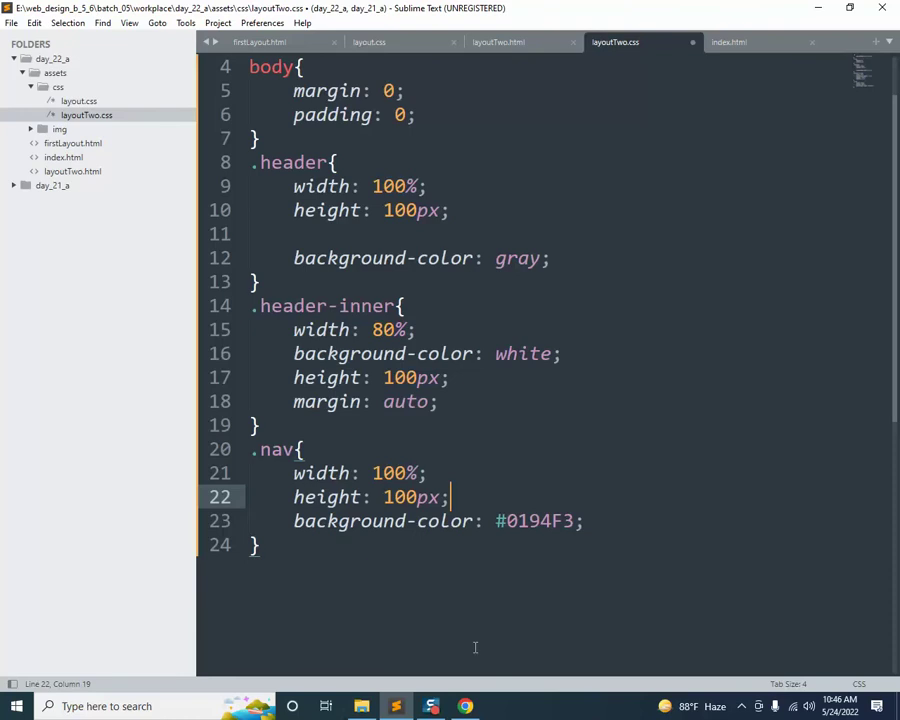
{"action": "key", "text": "ctrl+s"}
Switch to Chrome, reload layoutTwo.html to check the nav bar's edges, and return to Sublime Text
{"action": "key", "text": "alt+Tab"}
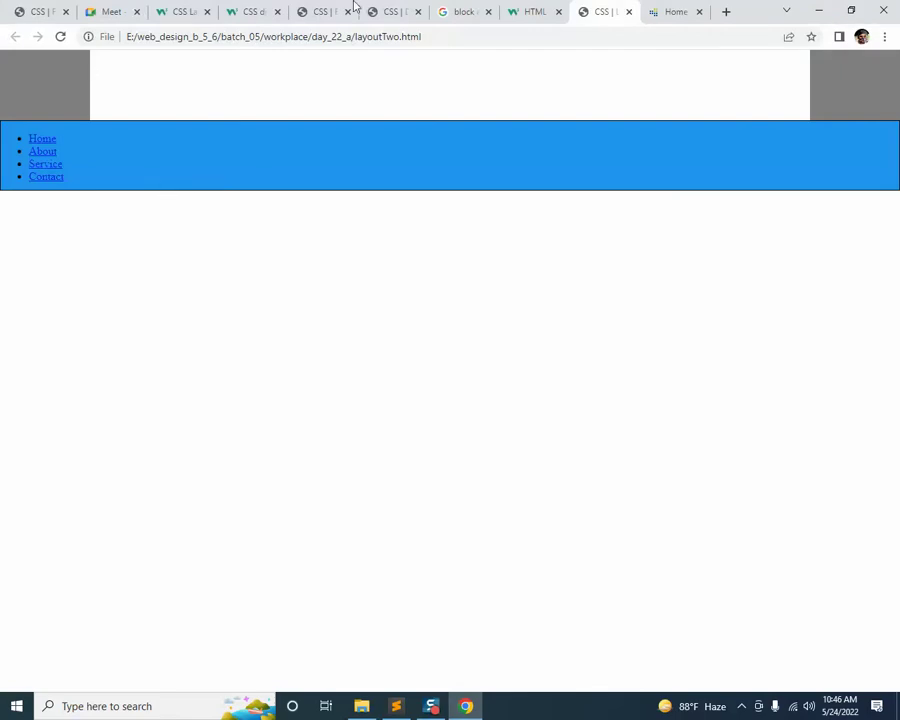
{"action": "left_click", "coordinate": [60, 36]}
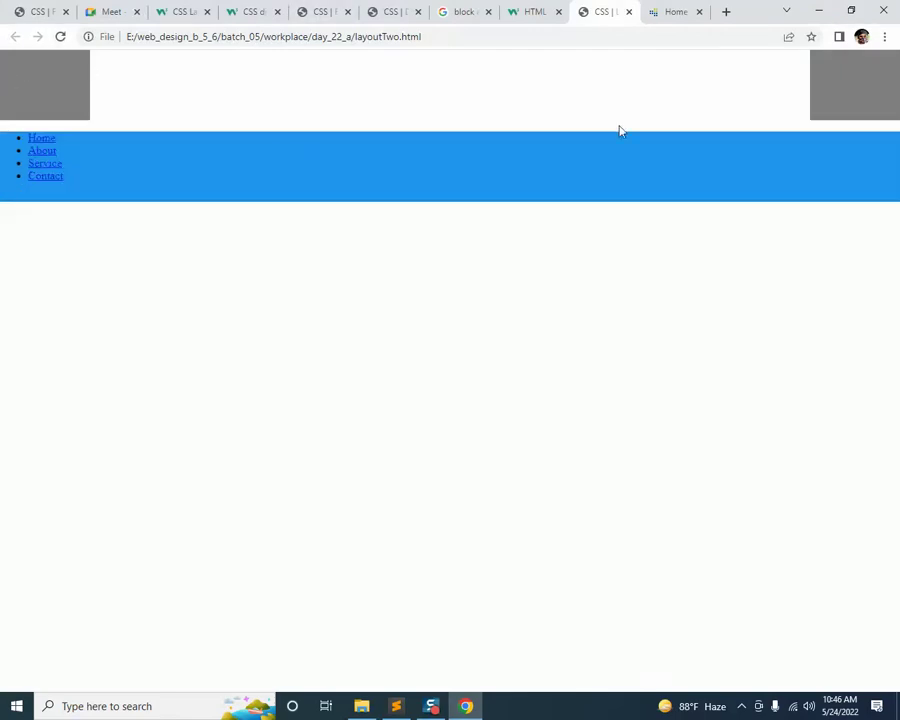
{"action": "left_click", "coordinate": [397, 707]}
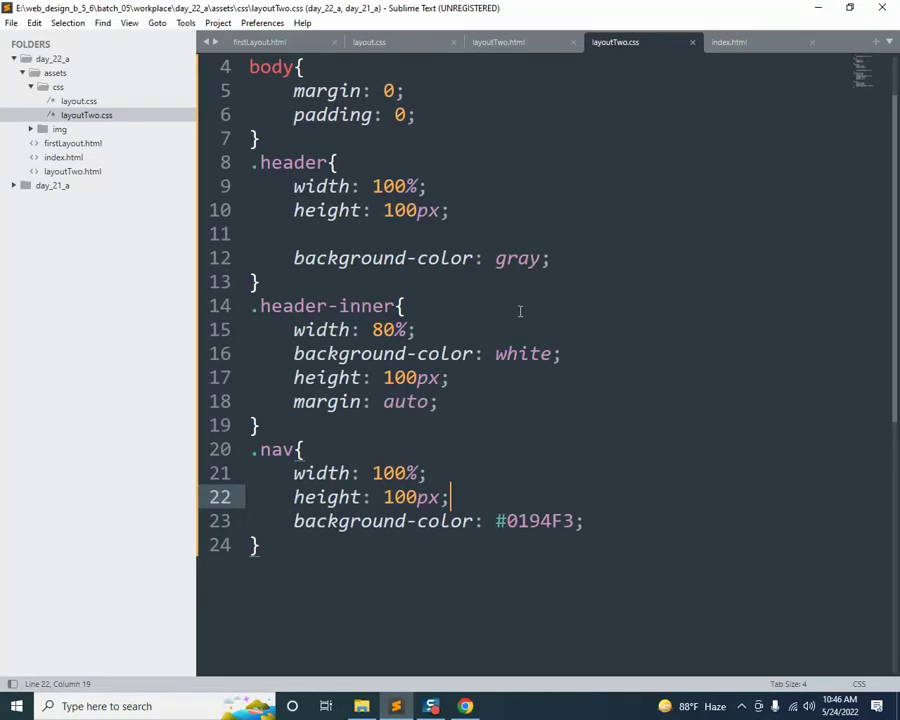
Remove the empty line between the height and background-color declarations in the .header rule
{"action": "left_click", "coordinate": [450, 210]}
{"action": "left_click_drag", "start_coordinate": [472, 212], "coordinate": [478, 232]}
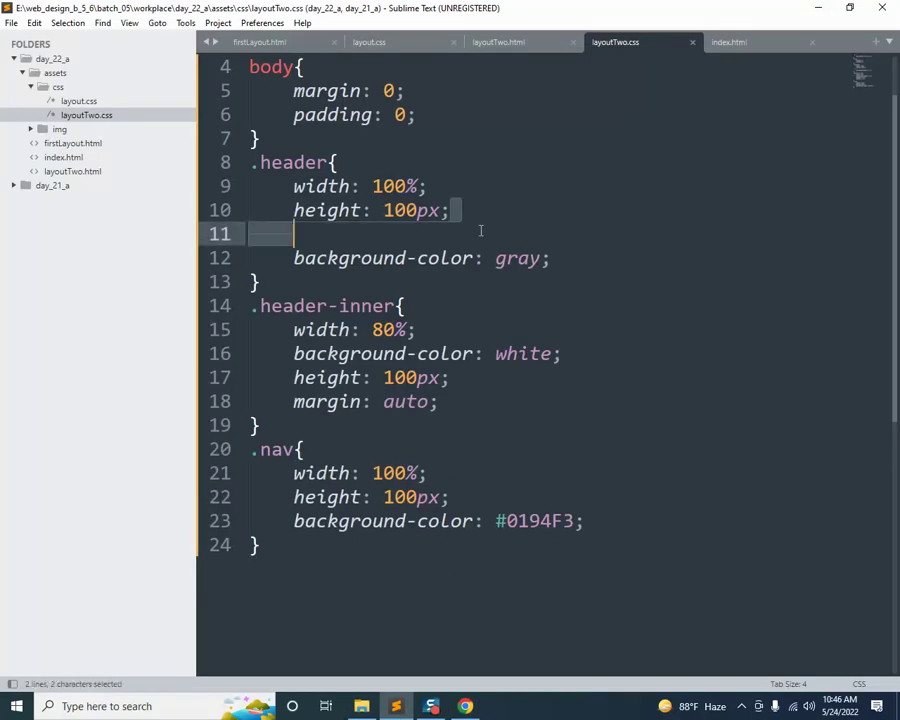
{"action": "key", "text": "BackSpace"}
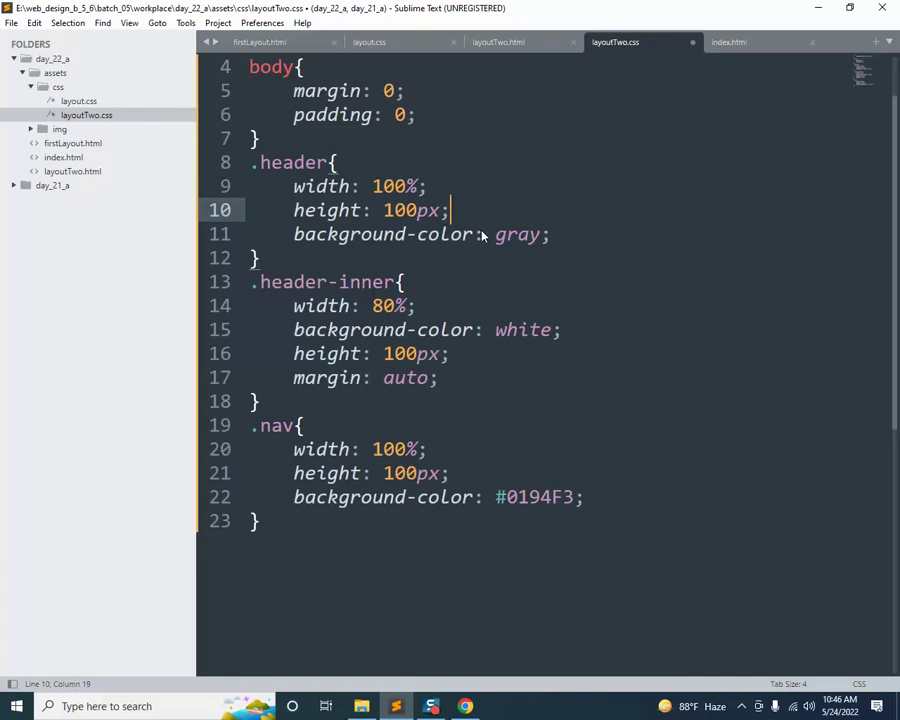